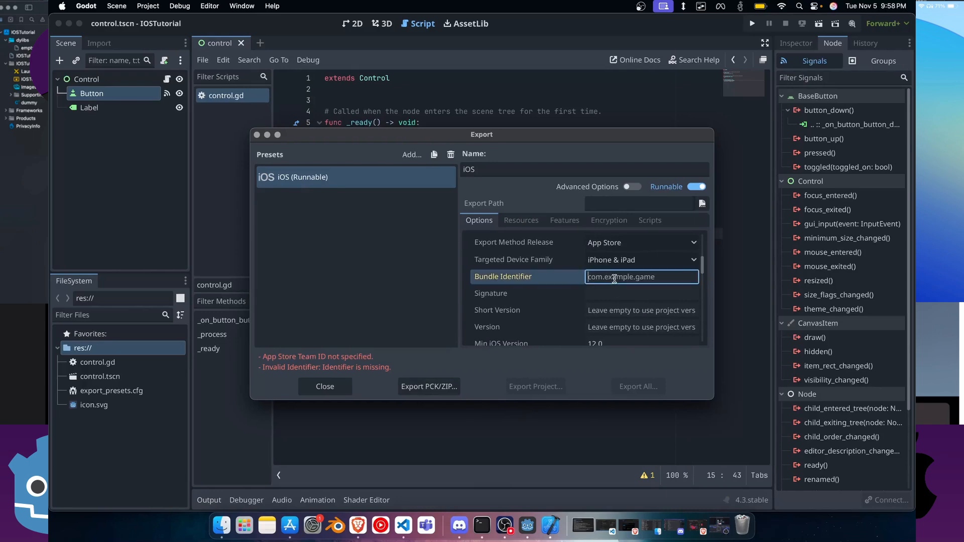
Step: Enter com.finepointcgi.iosTest as the iOS preset's Bundle Identifier and enlarge the export dialog
{"action": "type", "text": "com.finepointcgi"}
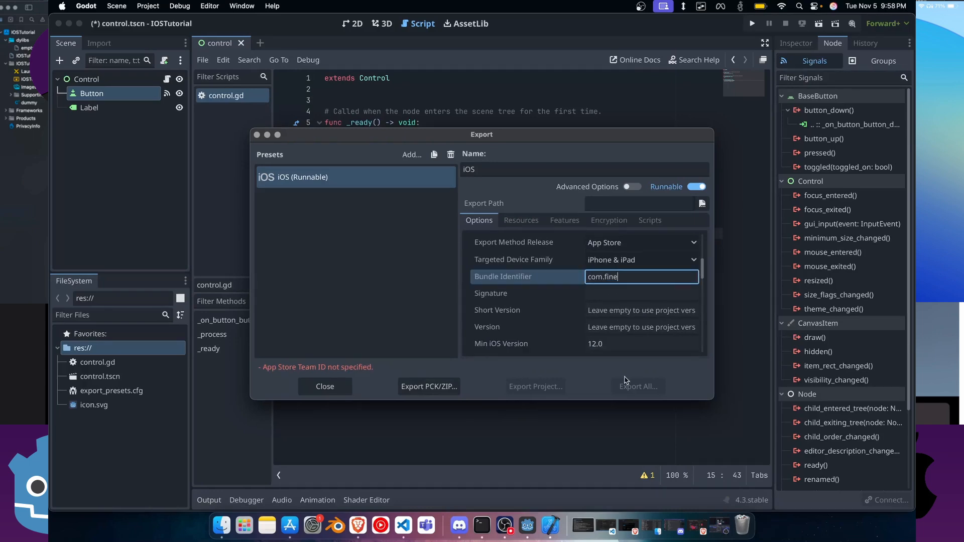
{"action": "type", "text": ".iosTest"}
{"action": "left_click_drag", "start_coordinate": [489, 400], "coordinate": [503, 464]}
{"action": "scroll", "coordinate": [532, 338], "scroll_direction": "up", "scroll_amount": 5}
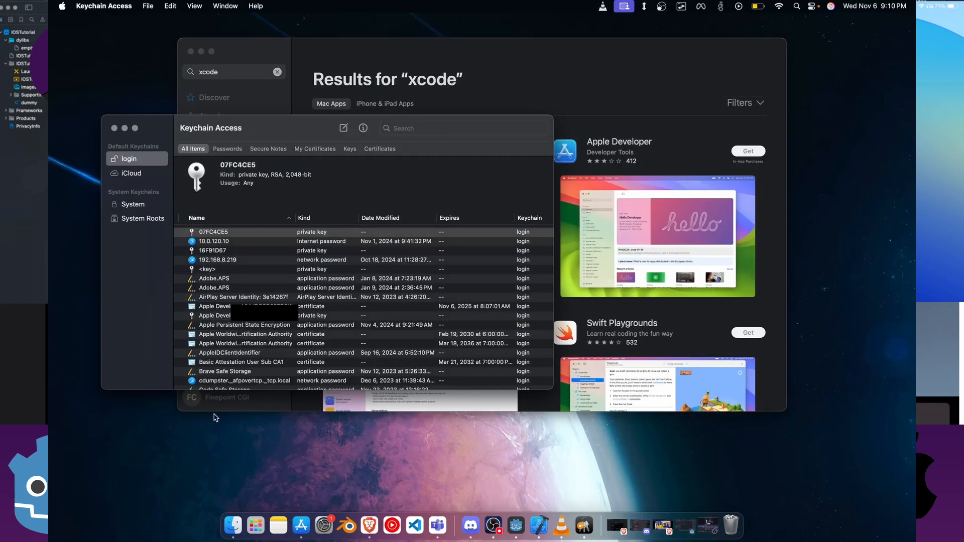
Step: Open the Apple Development certificate's info window and select its signing-status warning text
{"action": "left_click", "coordinate": [182, 307]}
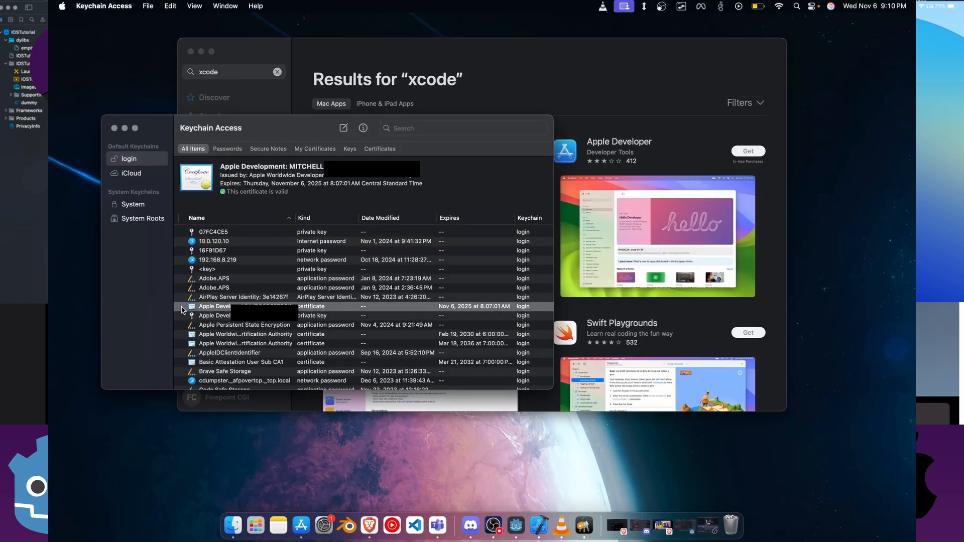
{"action": "double_click", "coordinate": [182, 308]}
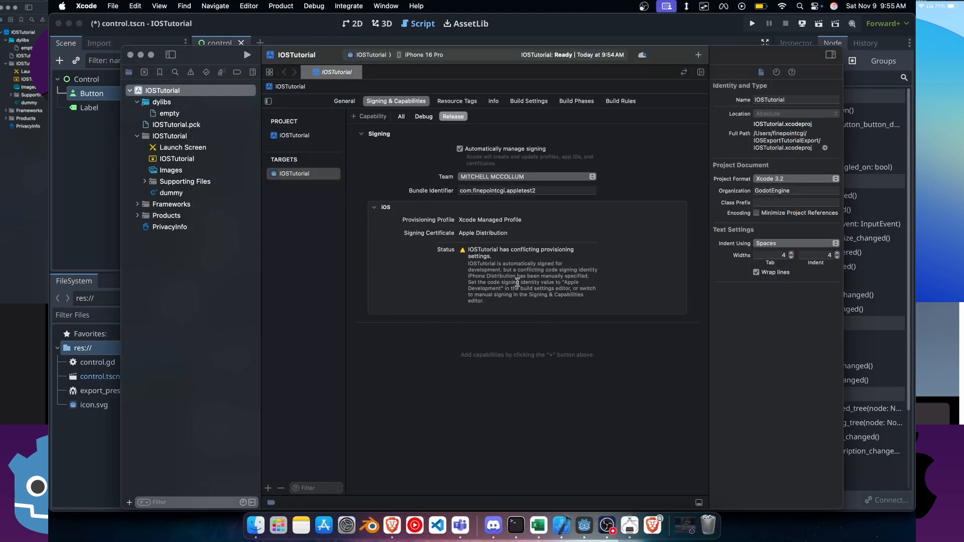
{"action": "left_click_drag", "start_coordinate": [505, 298], "coordinate": [461, 251]}
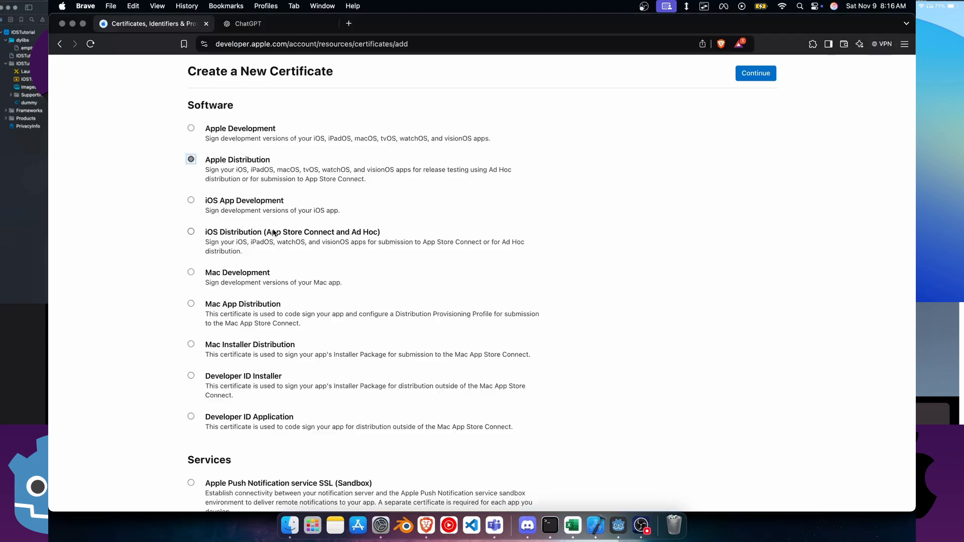
Step: Save the iostest22 version 1.0 page after dismissing the unsaved-changes warning
{"action": "scroll", "coordinate": [134, 397], "scroll_direction": "down", "scroll_amount": 10}
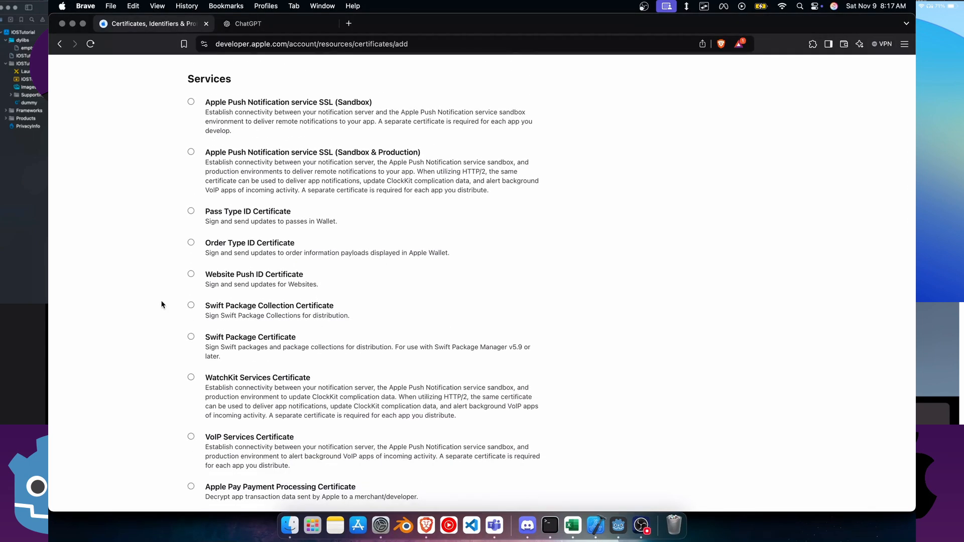
{"action": "scroll", "coordinate": [162, 304], "scroll_direction": "down", "scroll_amount": 2}
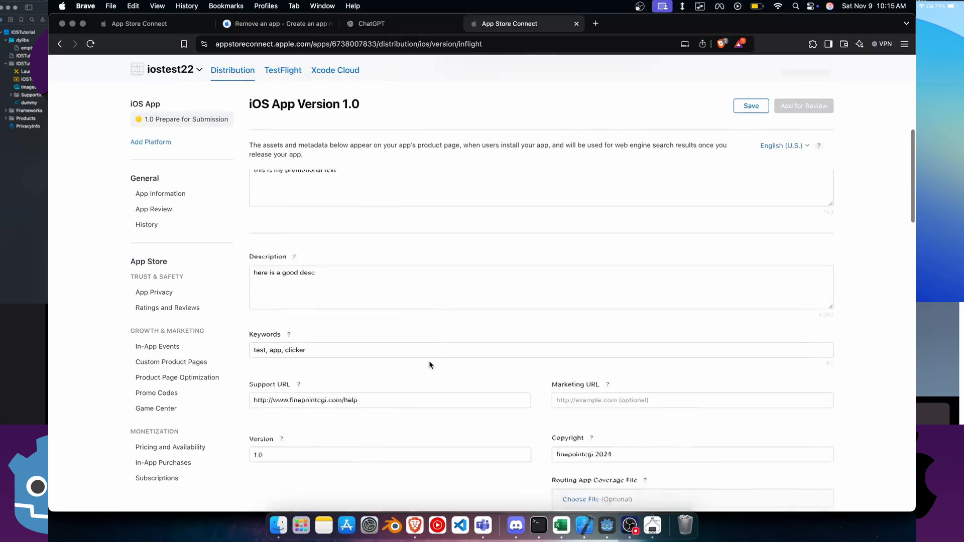
{"action": "scroll", "coordinate": [428, 360], "scroll_direction": "up", "scroll_amount": 10}
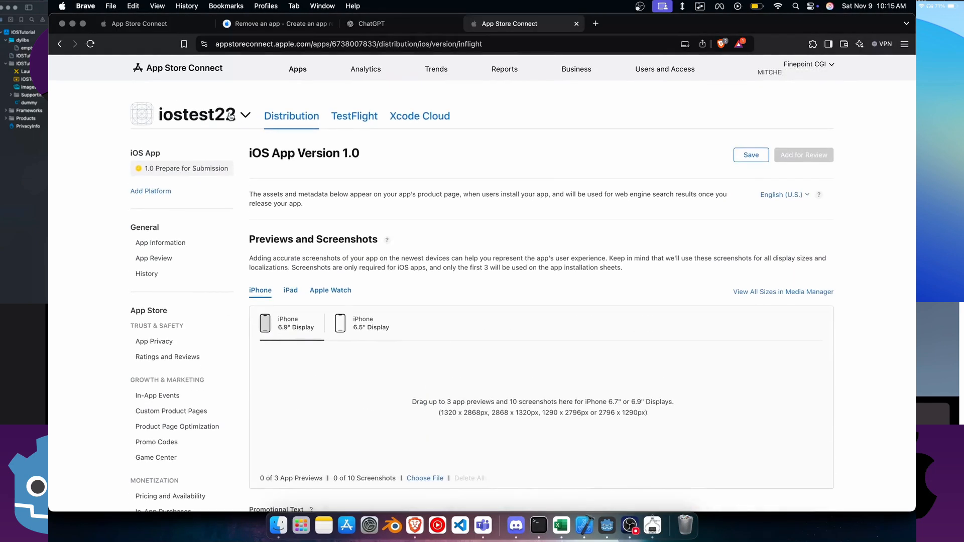
{"action": "scroll", "coordinate": [415, 355], "scroll_direction": "down", "scroll_amount": 10}
{"action": "left_click", "coordinate": [162, 212]}
{"action": "left_click", "coordinate": [525, 118]}
{"action": "left_click", "coordinate": [746, 104]}
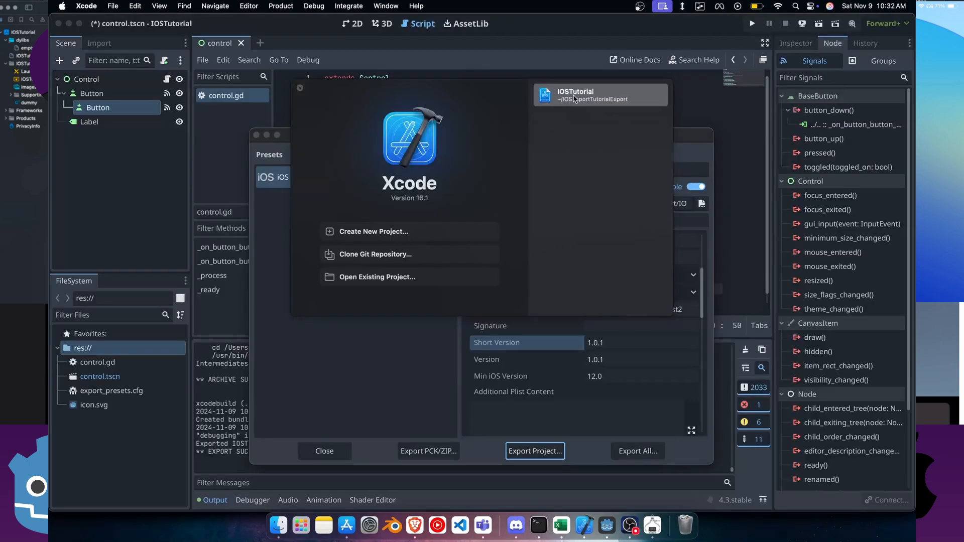
Step: Enable the Game Center checkbox for the iostest22 app
{"action": "double_click", "coordinate": [575, 98]}
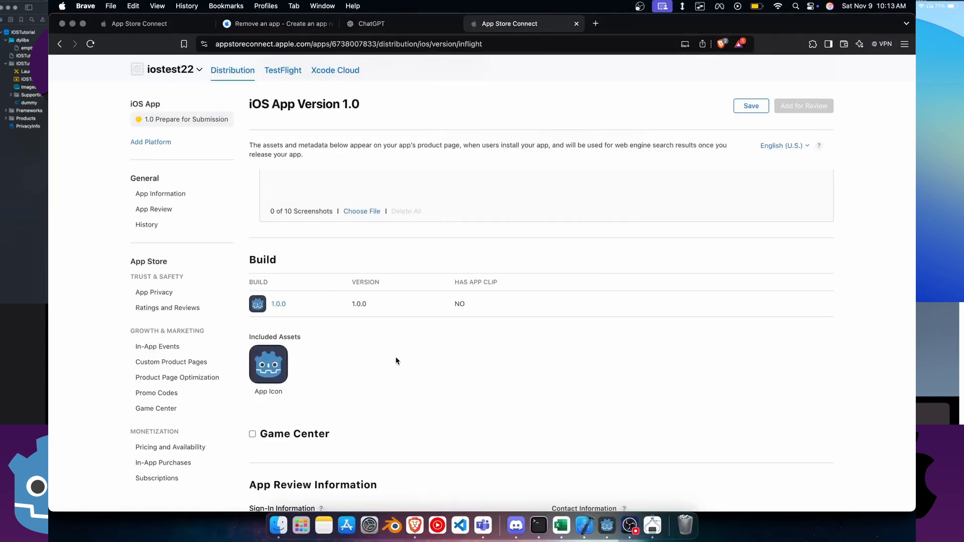
{"action": "left_click", "coordinate": [252, 386]}
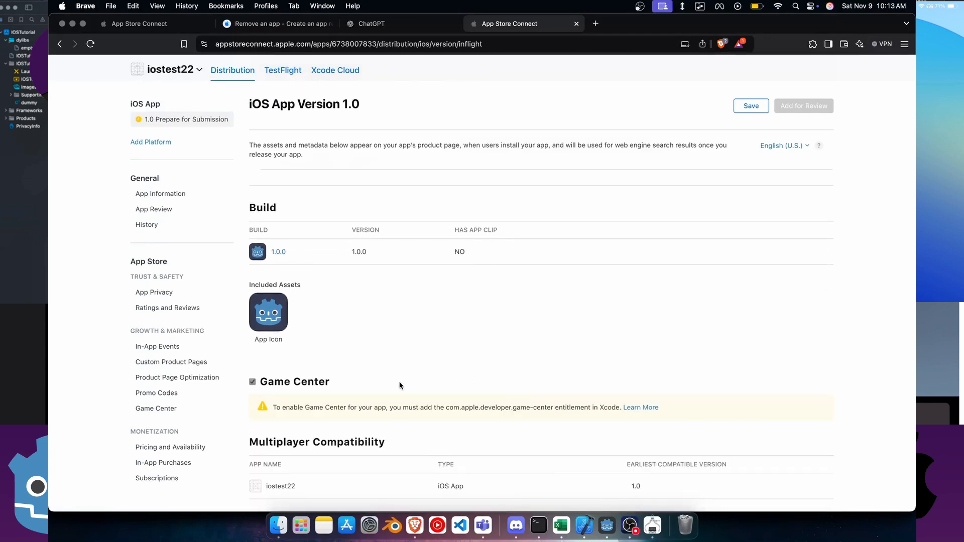
{"action": "left_click", "coordinate": [253, 384]}
{"action": "left_click", "coordinate": [253, 384]}
{"action": "scroll", "coordinate": [501, 403], "scroll_direction": "down", "scroll_amount": 3}
Step: Clear away the open windows to leave only the empty macOS desktop
{"action": "left_click_drag", "start_coordinate": [441, 305], "coordinate": [590, 303]}
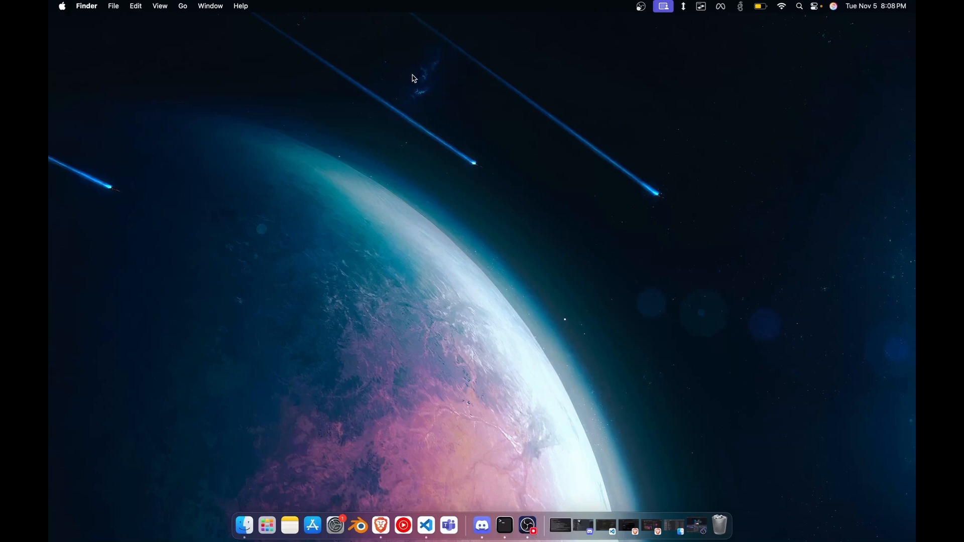
Step: Launch the App Store from Spotlight and search it for xcode
{"action": "key", "text": "super+space"}
{"action": "type", "text": "appst"}
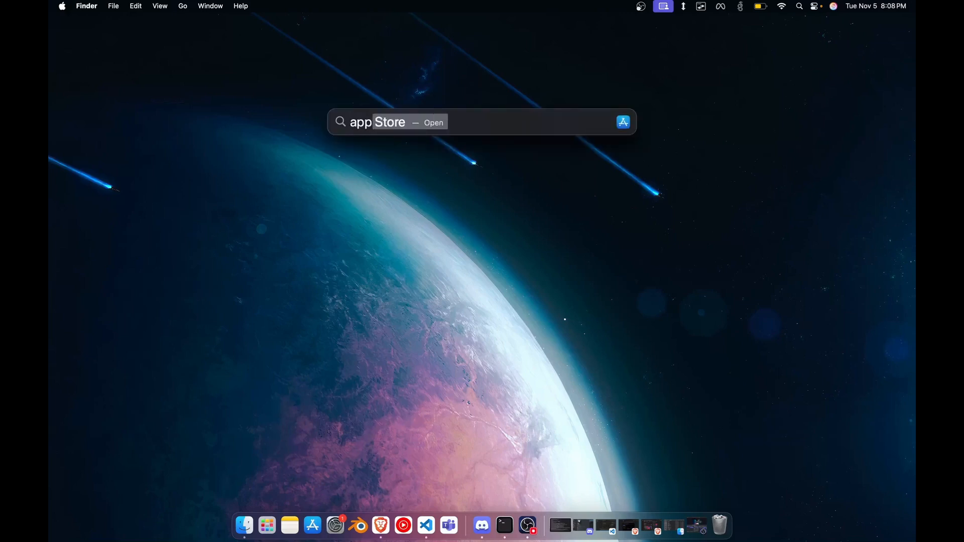
{"action": "type", "text": "ore"}
{"action": "key", "text": "Return"}
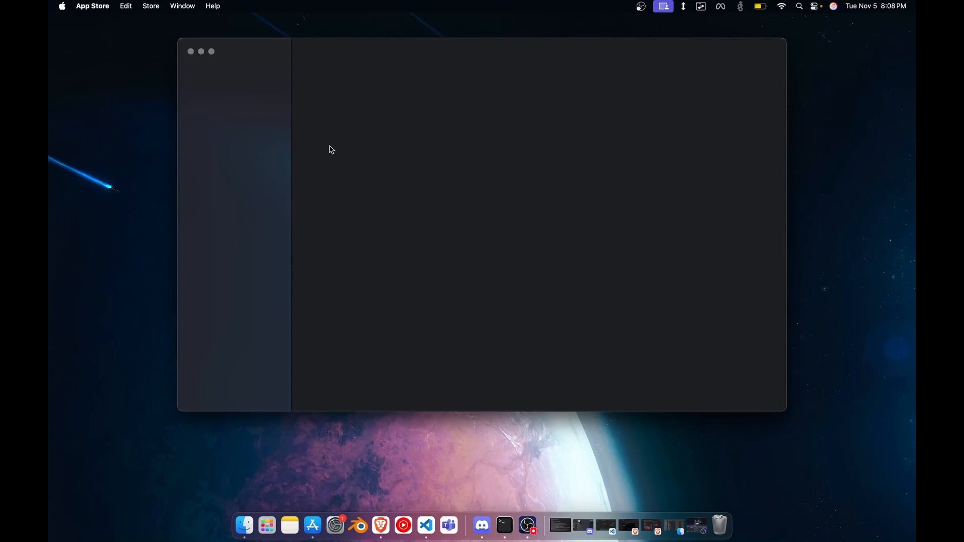
{"action": "left_click", "coordinate": [231, 72]}
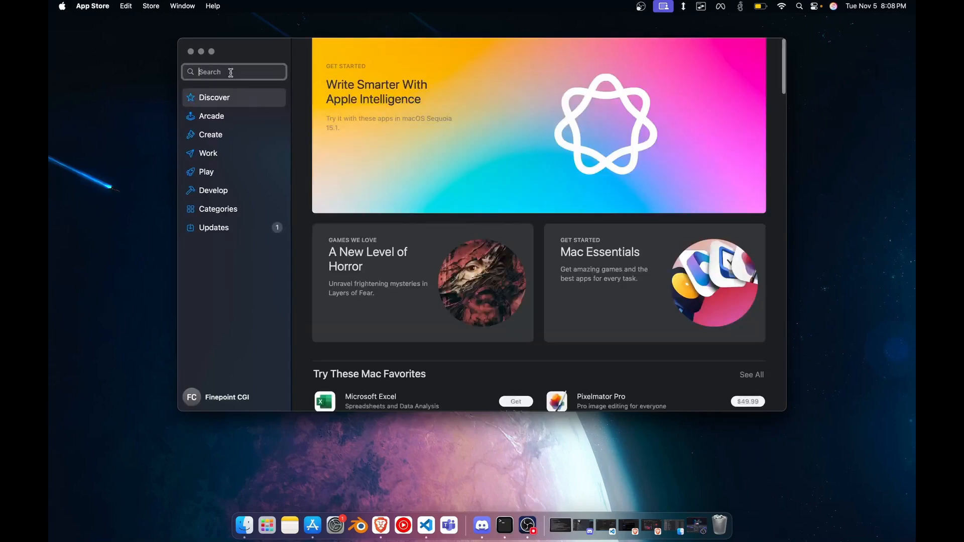
{"action": "type", "text": "xcode"}
{"action": "key", "text": "Return"}
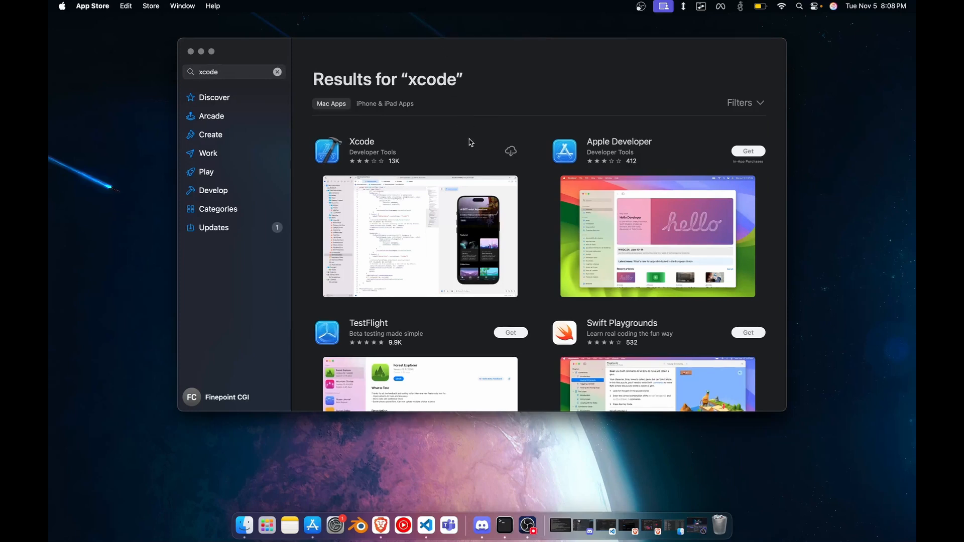
Step: Download and install Xcode from its App Store search result
{"action": "left_click", "coordinate": [510, 150]}
{"action": "mouse_move", "coordinate": [514, 160]}
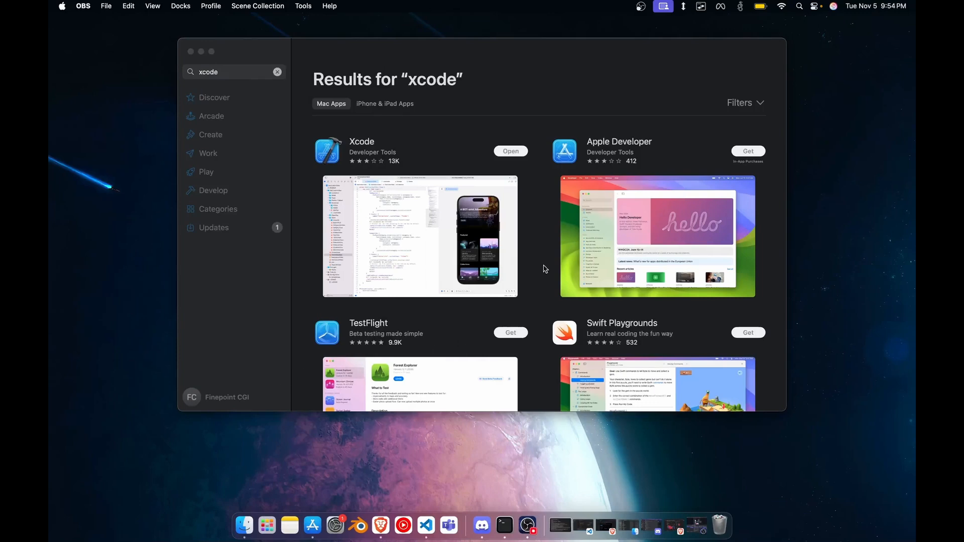
Step: Open Xcode, accept the SDK agreement with the admin password, and install iOS 18.1 support
{"action": "left_click", "coordinate": [513, 158]}
{"action": "left_click", "coordinate": [510, 151]}
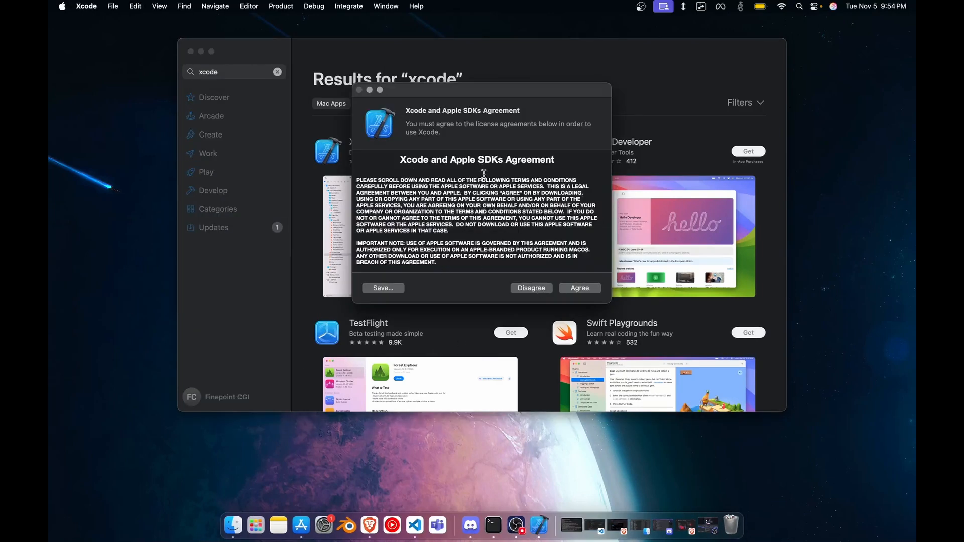
{"action": "left_click", "coordinate": [576, 287]}
{"action": "type", "text": "**********"}
{"action": "key", "text": "Return"}
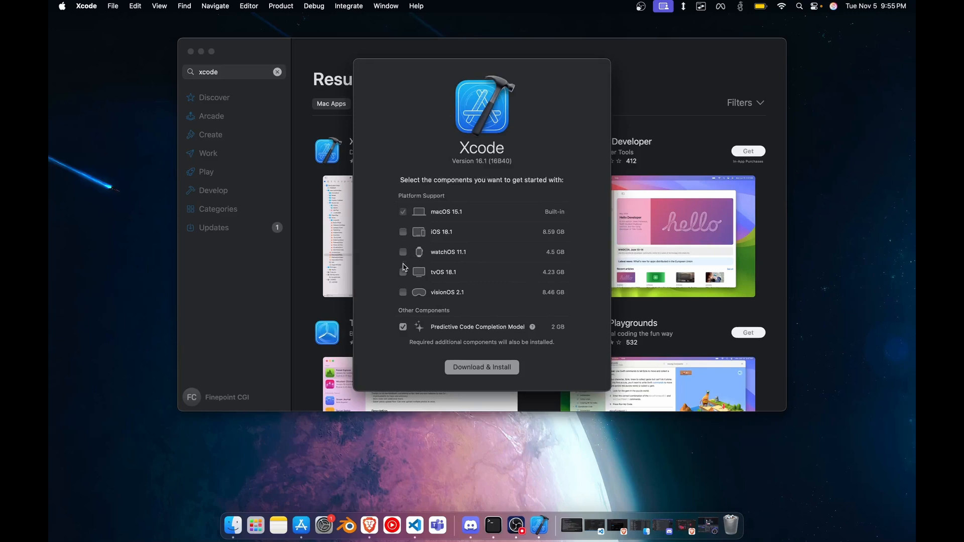
{"action": "left_click", "coordinate": [402, 232]}
{"action": "left_click", "coordinate": [465, 366]}
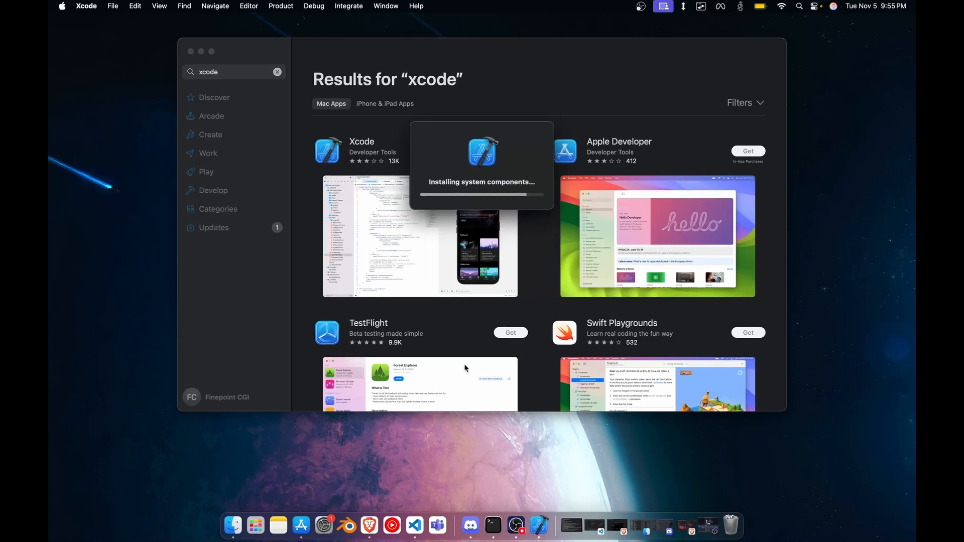
Step: Launch Godot from Spotlight to bring up its project manager
{"action": "key", "text": "super+space"}
{"action": "type", "text": "godot"}
{"action": "key", "text": "Return"}
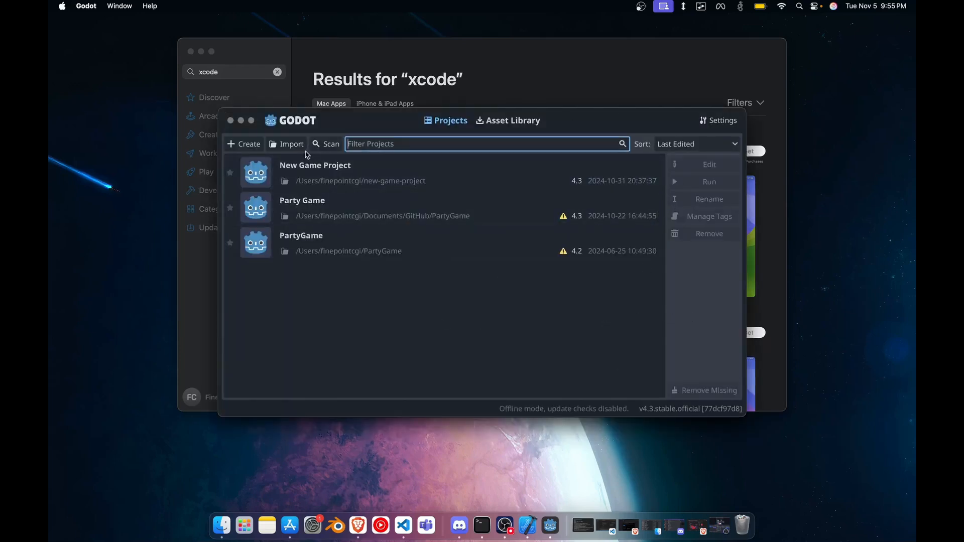
Step: Create a new Forward+ project called IOSTutorial and open it in the editor
{"action": "left_click", "coordinate": [246, 144]}
{"action": "type", "text": "I"}
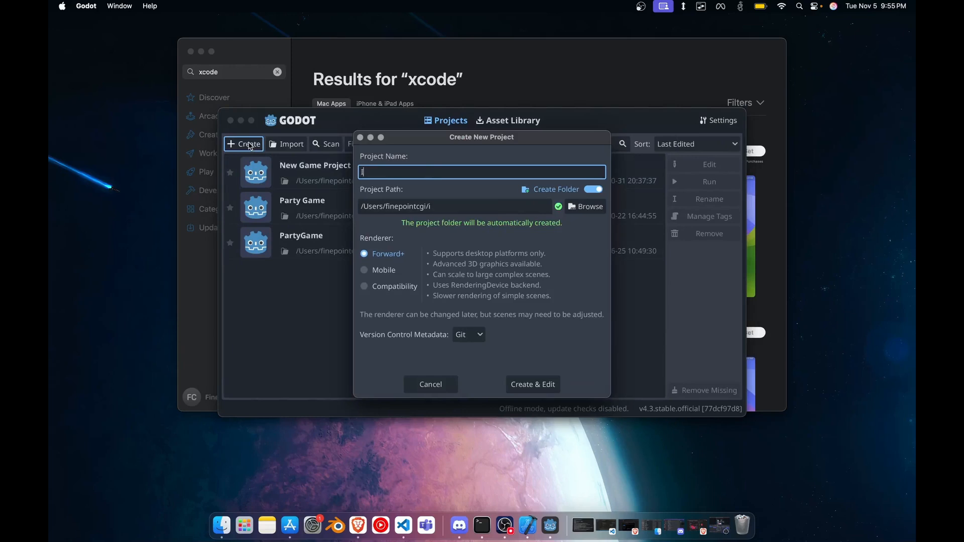
{"action": "type", "text": "OSTutorial"}
{"action": "left_click", "coordinate": [536, 384]}
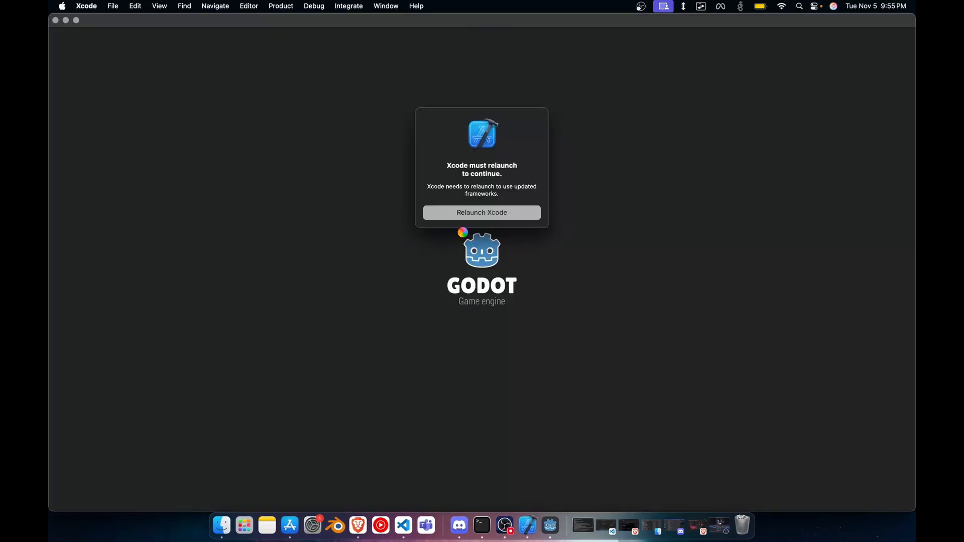
Step: Relaunch Xcode, dismiss What's New, move the Downloads window aside, and return to Godot
{"action": "left_click", "coordinate": [482, 215]}
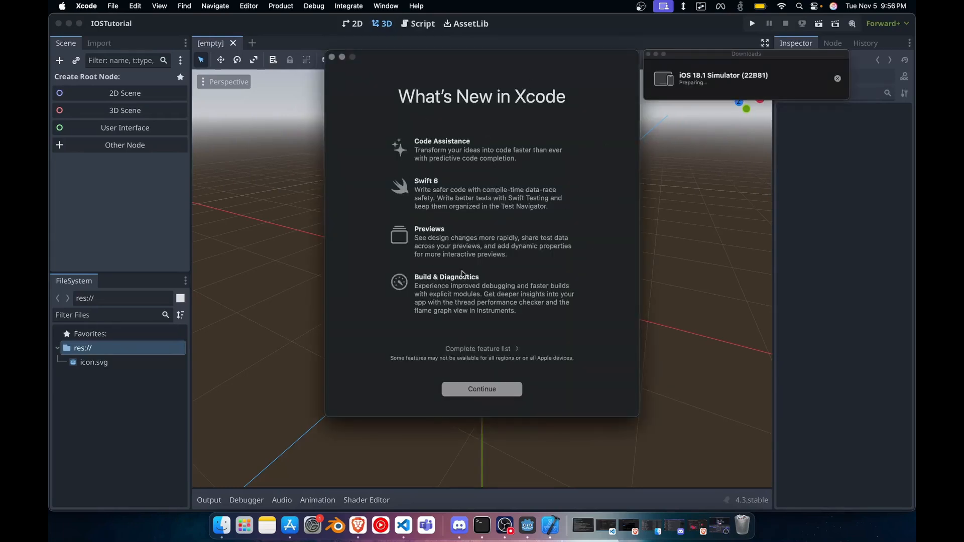
{"action": "left_click", "coordinate": [482, 391]}
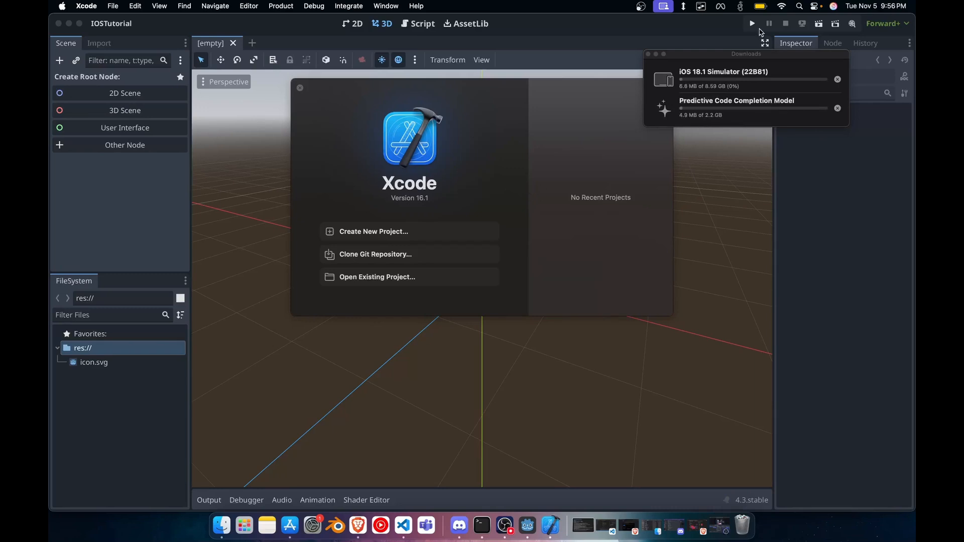
{"action": "left_click_drag", "start_coordinate": [730, 60], "coordinate": [769, 60]}
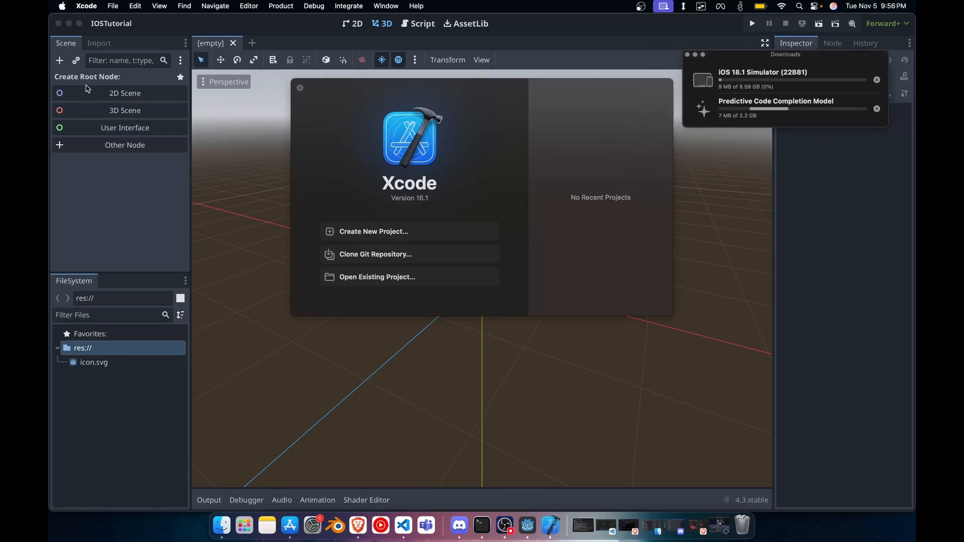
{"action": "left_click", "coordinate": [147, 31]}
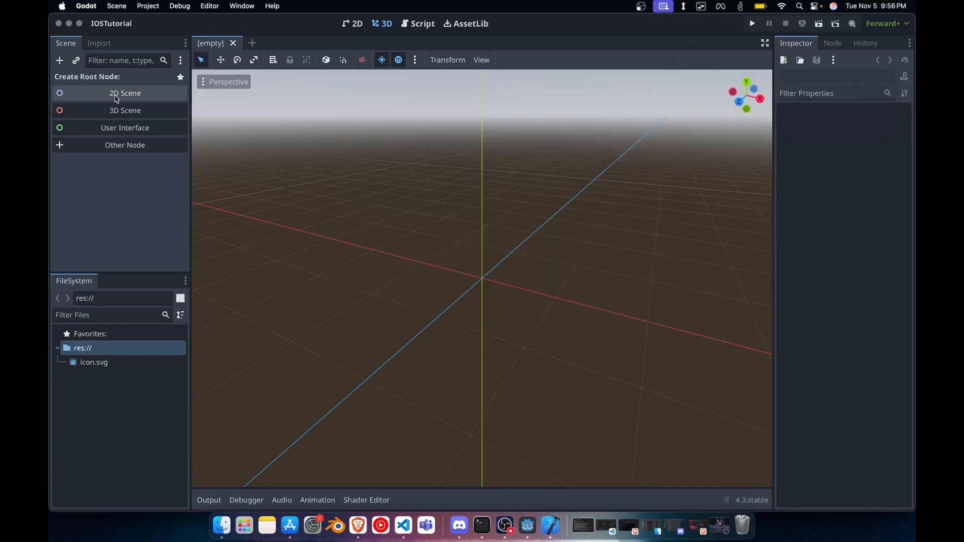
Step: Create a Control root and add an enlarged Button child reading 'Press'
{"action": "left_click", "coordinate": [107, 127]}
{"action": "scroll", "coordinate": [353, 195], "scroll_direction": "up", "scroll_amount": 1}
{"action": "scroll", "coordinate": [353, 195], "scroll_direction": "up", "scroll_amount": 10}
{"action": "scroll", "coordinate": [354, 195], "scroll_direction": "down", "scroll_amount": 8}
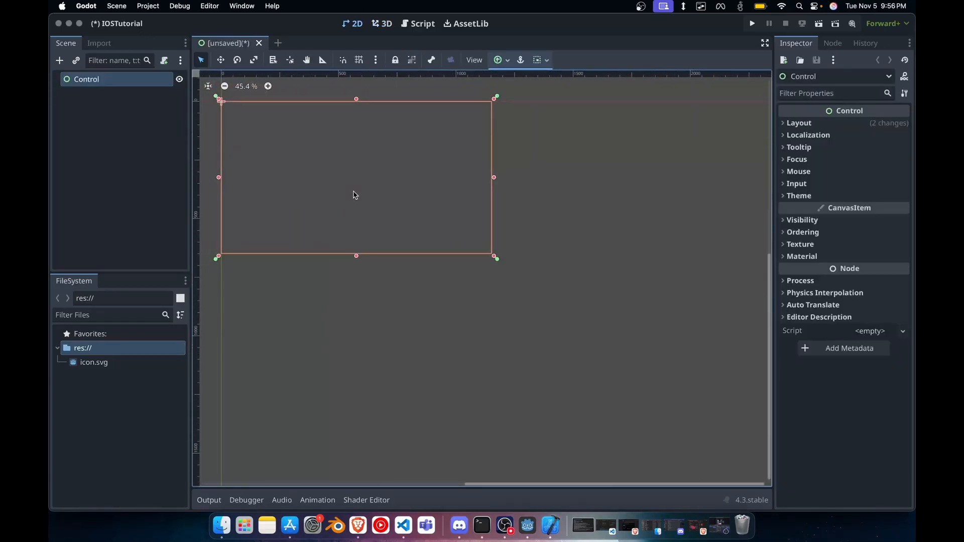
{"action": "right_click", "coordinate": [109, 85]}
{"action": "left_click", "coordinate": [130, 98]}
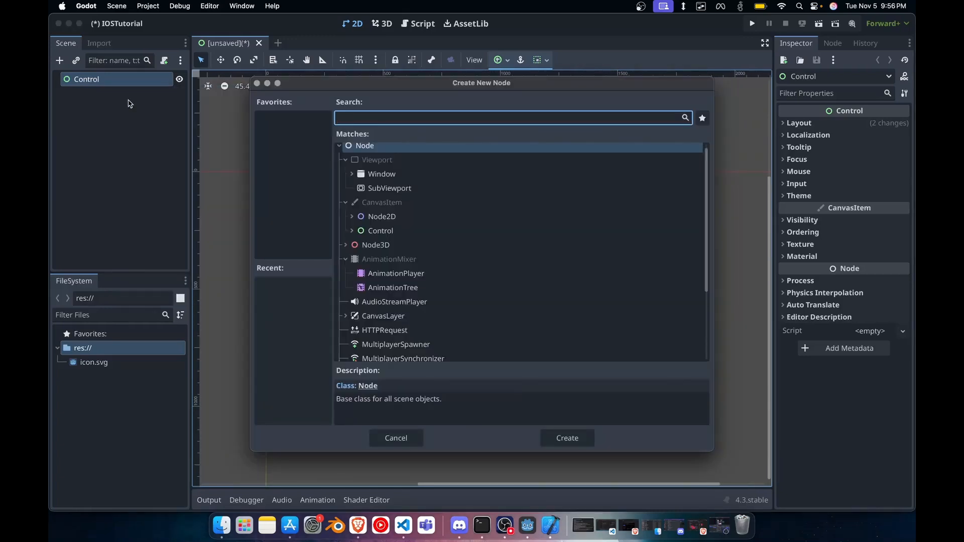
{"action": "type", "text": "button"}
{"action": "key", "text": "Return"}
{"action": "left_click_drag", "start_coordinate": [269, 179], "coordinate": [330, 212]}
{"action": "left_click_drag", "start_coordinate": [273, 190], "coordinate": [319, 194]}
{"action": "left_click", "coordinate": [827, 174]}
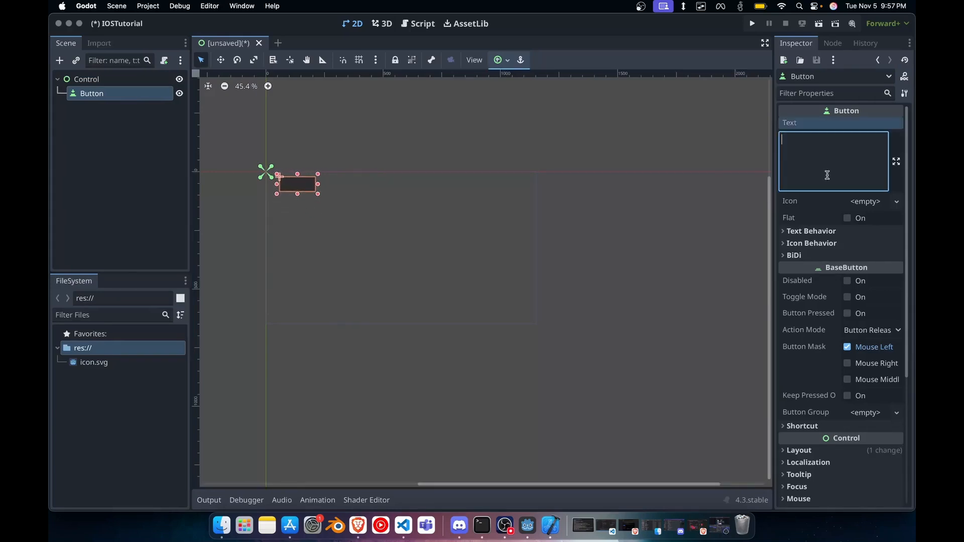
{"action": "type", "text": "Press"}
Step: Add a Label under Control and place it below the Press button
{"action": "right_click", "coordinate": [95, 78]}
{"action": "left_click", "coordinate": [130, 91]}
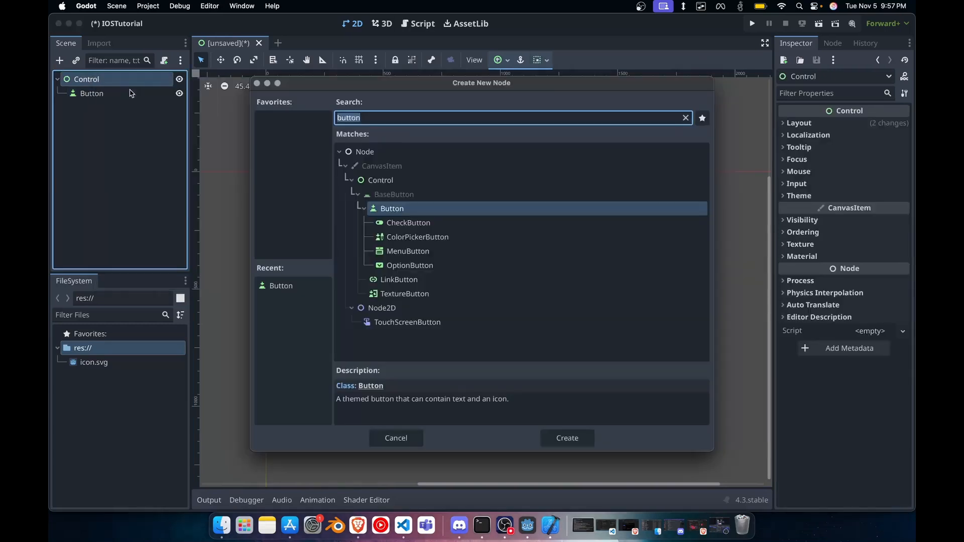
{"action": "type", "text": "label"}
{"action": "key", "text": "Return"}
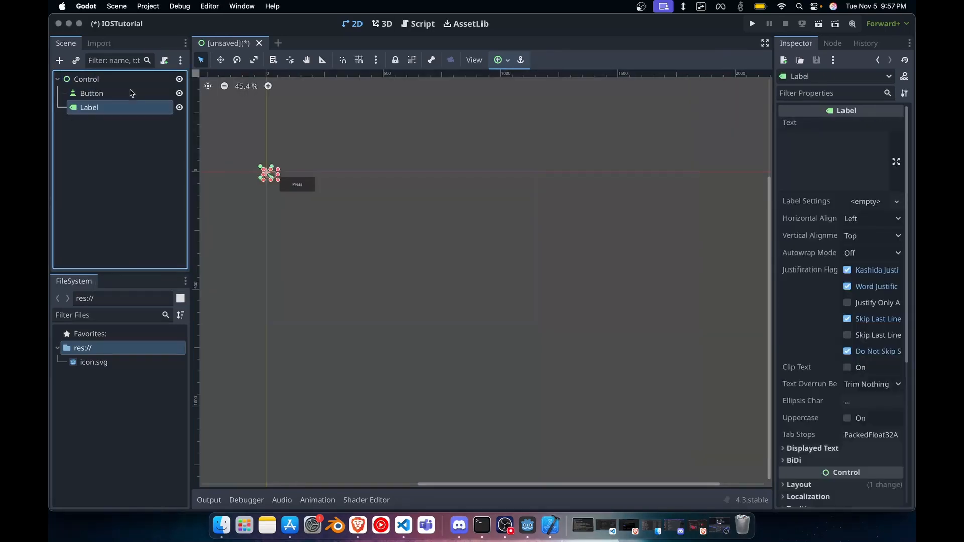
{"action": "left_click_drag", "start_coordinate": [279, 185], "coordinate": [339, 214]}
{"action": "left_click", "coordinate": [810, 157]}
{"action": "scroll", "coordinate": [394, 246], "scroll_direction": "left", "scroll_amount": 5}
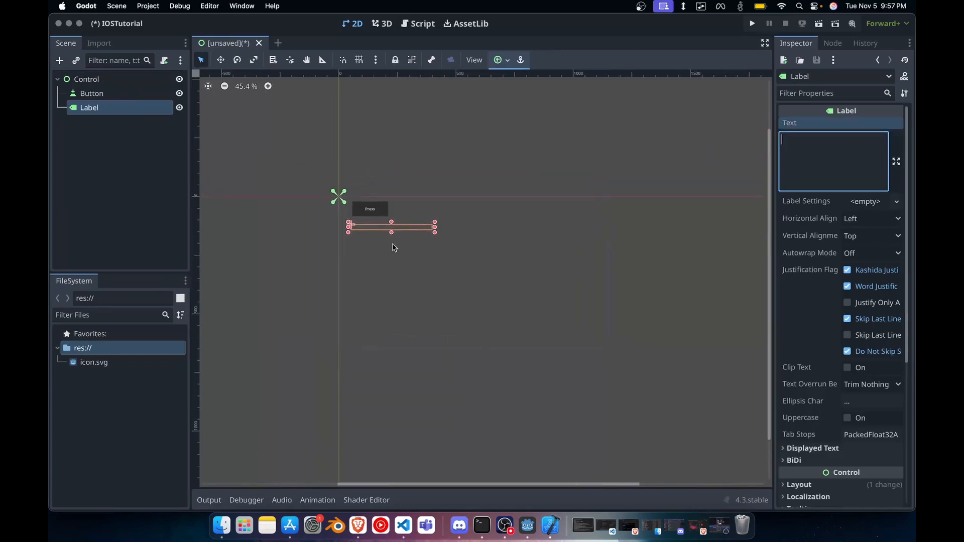
Step: Attach a new control.gd script to the Control root node
{"action": "left_click", "coordinate": [113, 81]}
{"action": "left_click", "coordinate": [101, 93]}
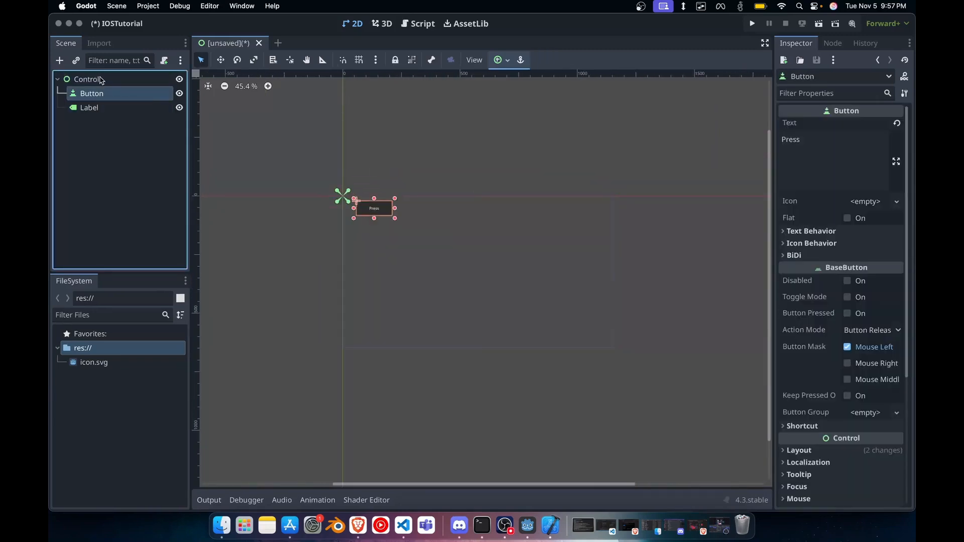
{"action": "right_click", "coordinate": [101, 80]}
{"action": "left_click", "coordinate": [128, 166]}
{"action": "left_click", "coordinate": [523, 356]}
{"action": "left_click", "coordinate": [90, 95]}
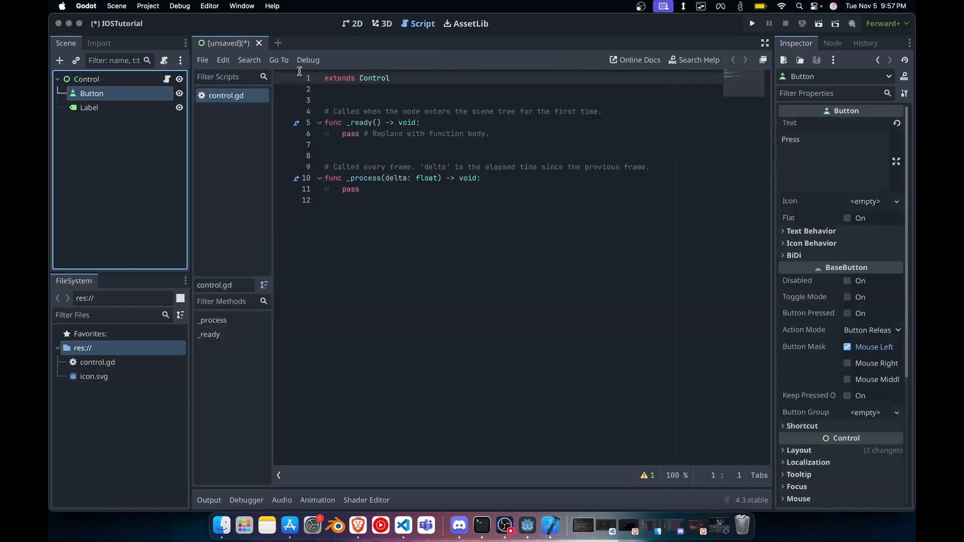
Step: Connect the Button's button_down signal to a new function in the script
{"action": "left_click", "coordinate": [832, 43]}
{"action": "left_click", "coordinate": [832, 113]}
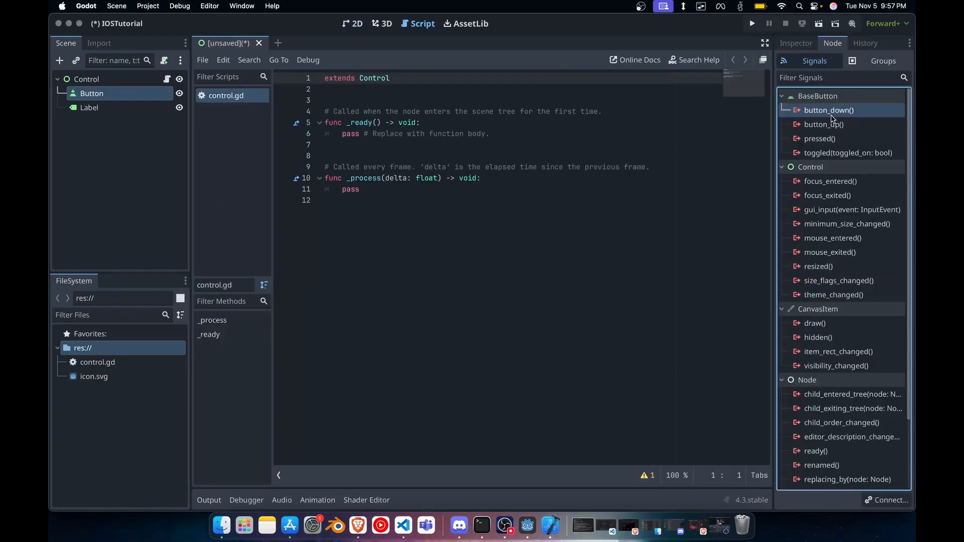
{"action": "double_click", "coordinate": [830, 112]}
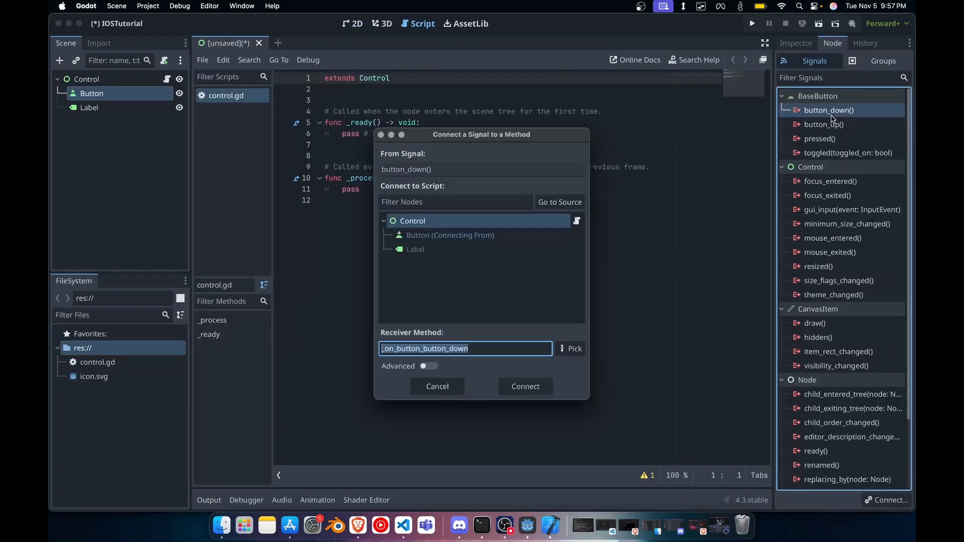
{"action": "left_click", "coordinate": [526, 386]}
Step: Add the line $Label.text = "you pressed the button!" to the function body
{"action": "left_click", "coordinate": [511, 212]}
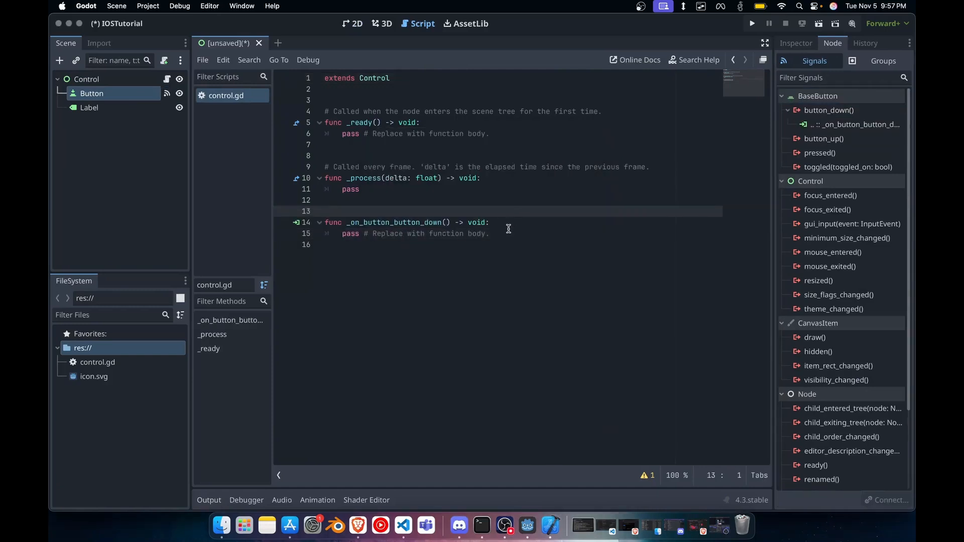
{"action": "left_click", "coordinate": [508, 226]}
{"action": "key", "text": "Return"}
{"action": "type", "text": "$"}
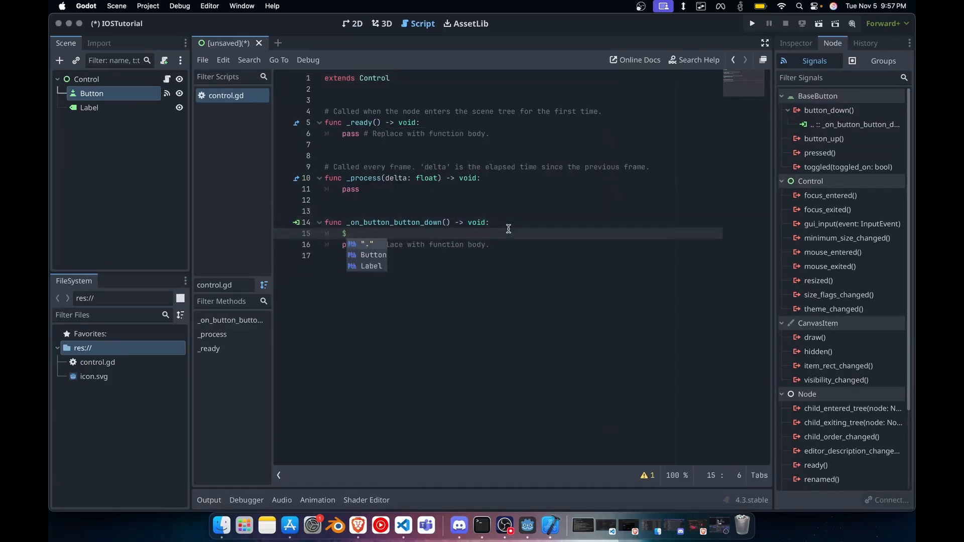
{"action": "type", "text": "Label.tex"}
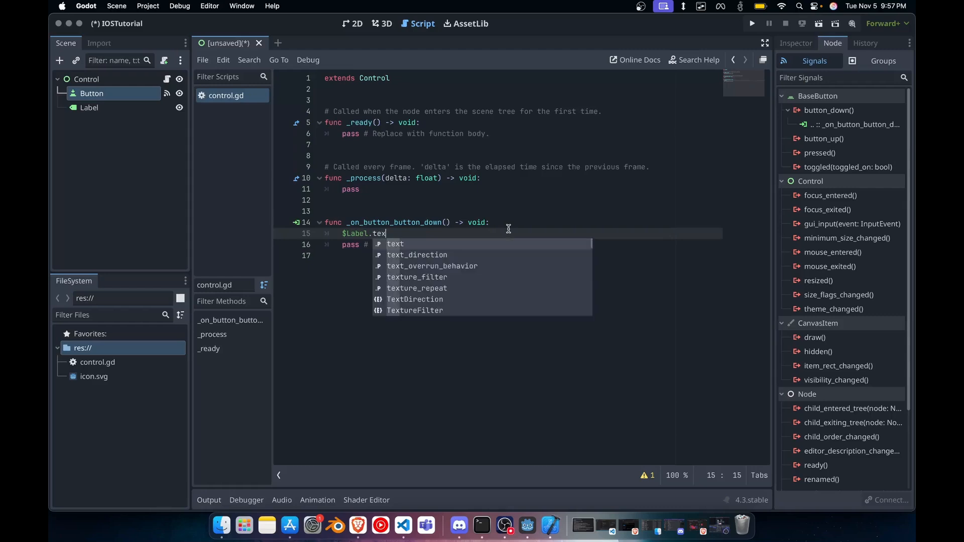
{"action": "type", "text": "t = \"you pressed the button!"}
Step: Save the scene as control.tscn
{"action": "key", "text": "super+s"}
{"action": "left_click_drag", "start_coordinate": [378, 442], "coordinate": [636, 433]}
{"action": "left_click", "coordinate": [598, 438]}
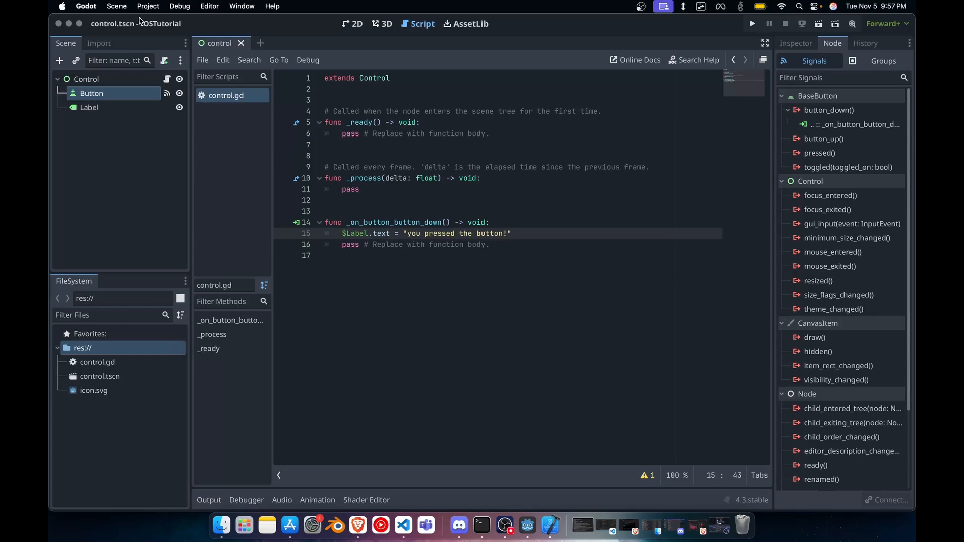
{"action": "left_click", "coordinate": [117, 6]}
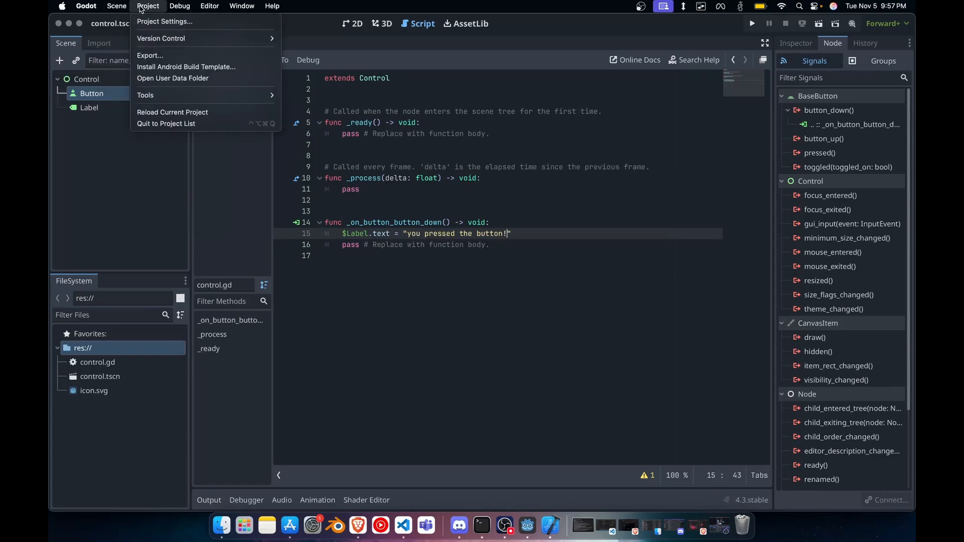
Step: Add an iOS export preset in the Export dialog
{"action": "left_click", "coordinate": [146, 20]}
{"action": "key", "text": "Escape"}
{"action": "left_click", "coordinate": [155, 3]}
{"action": "left_click", "coordinate": [156, 57]}
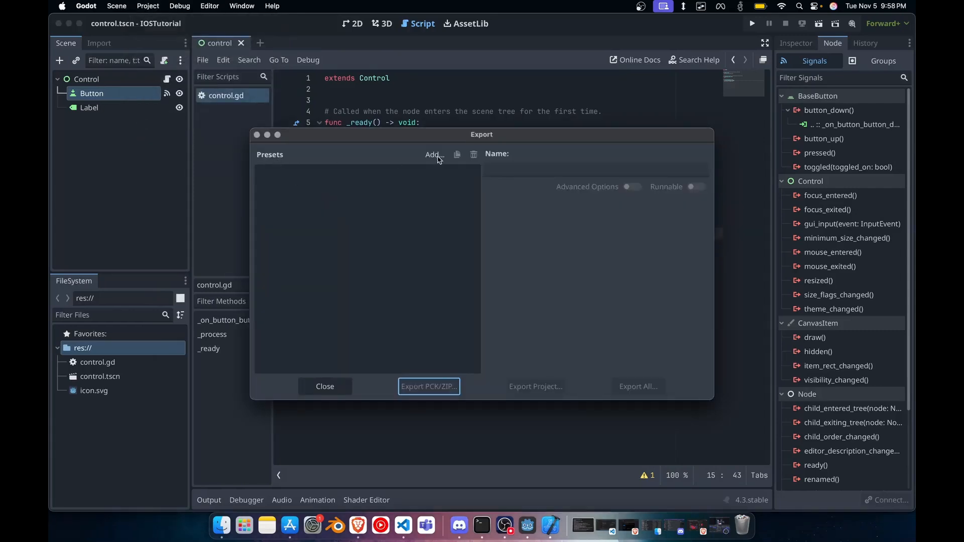
{"action": "left_click", "coordinate": [439, 156]}
{"action": "left_click", "coordinate": [444, 196]}
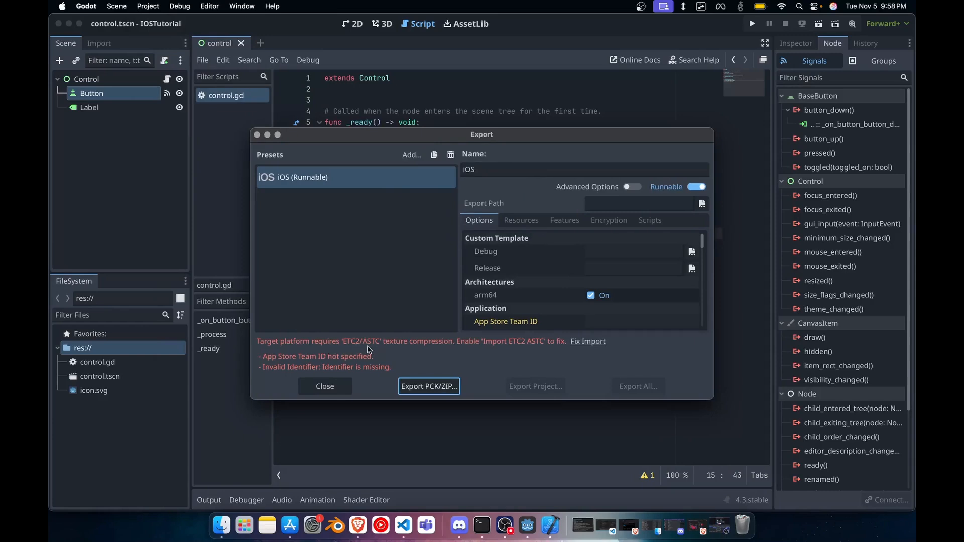
Step: Enable the ETC2/ASTC texture import iOS requires, then select the App Store Team ID field
{"action": "left_click", "coordinate": [582, 343]}
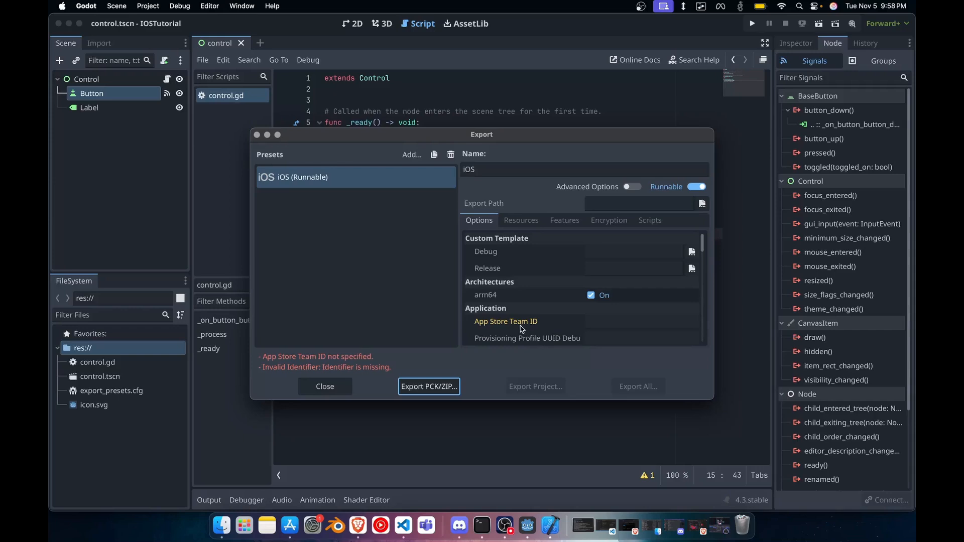
{"action": "mouse_move", "coordinate": [520, 327]}
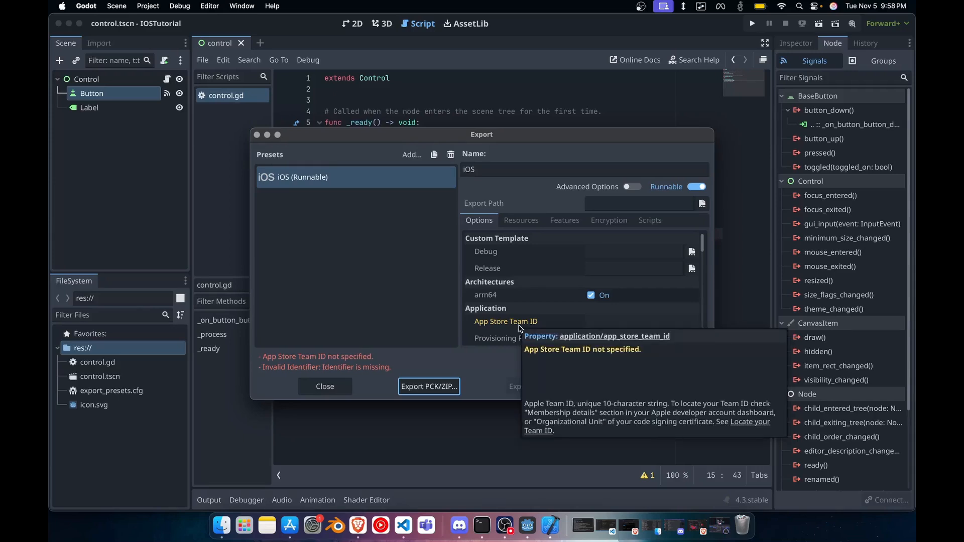
{"action": "mouse_move", "coordinate": [533, 301]}
{"action": "scroll", "coordinate": [533, 302], "scroll_direction": "down", "scroll_amount": 3}
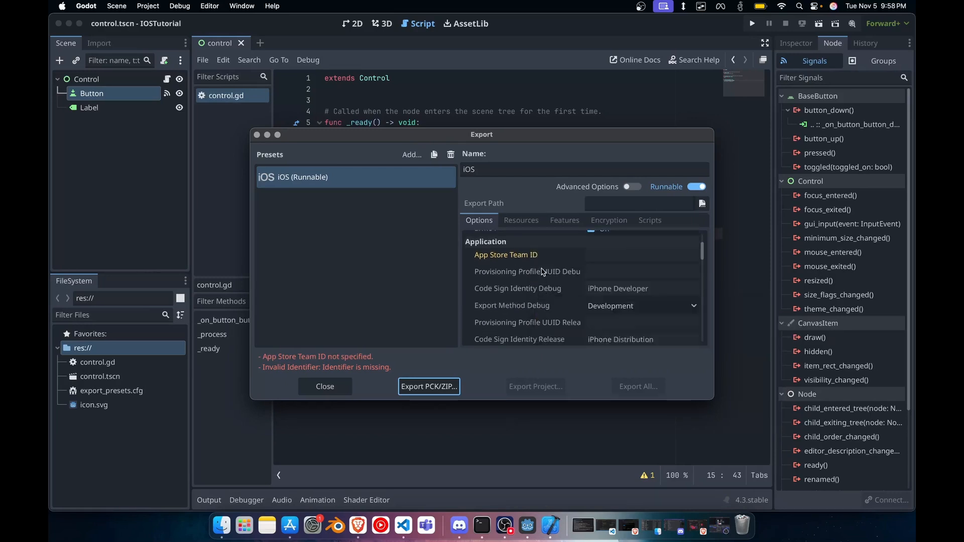
{"action": "left_click", "coordinate": [600, 255]}
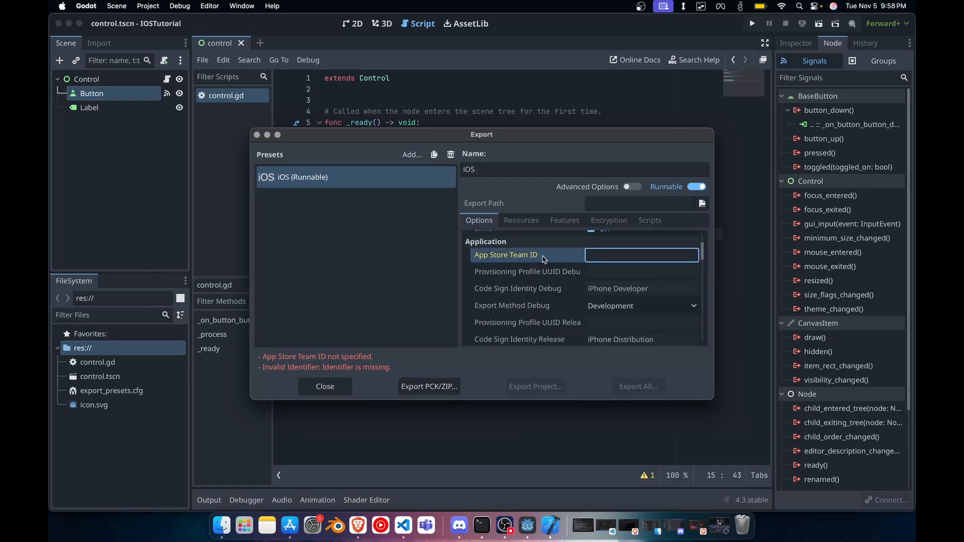
{"action": "scroll", "coordinate": [556, 302], "scroll_direction": "down", "scroll_amount": 5}
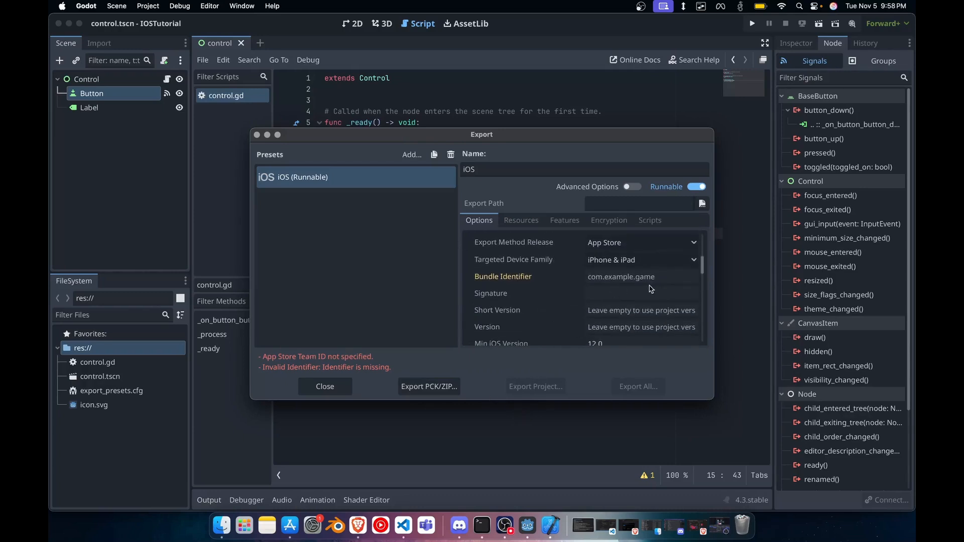
Step: Set the bundle identifier to com.finepointcgi.iosTest and enlarge the Export window
{"action": "left_click", "coordinate": [614, 277]}
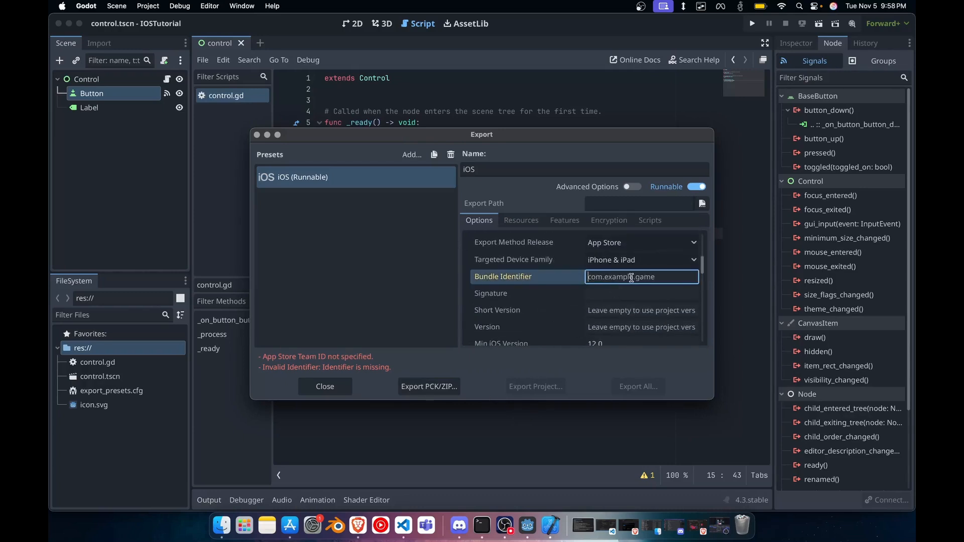
{"action": "type", "text": "\\"}
{"action": "key", "text": "BackSpace"}
{"action": "type", "text": "com.finepointcgi.iosTest"}
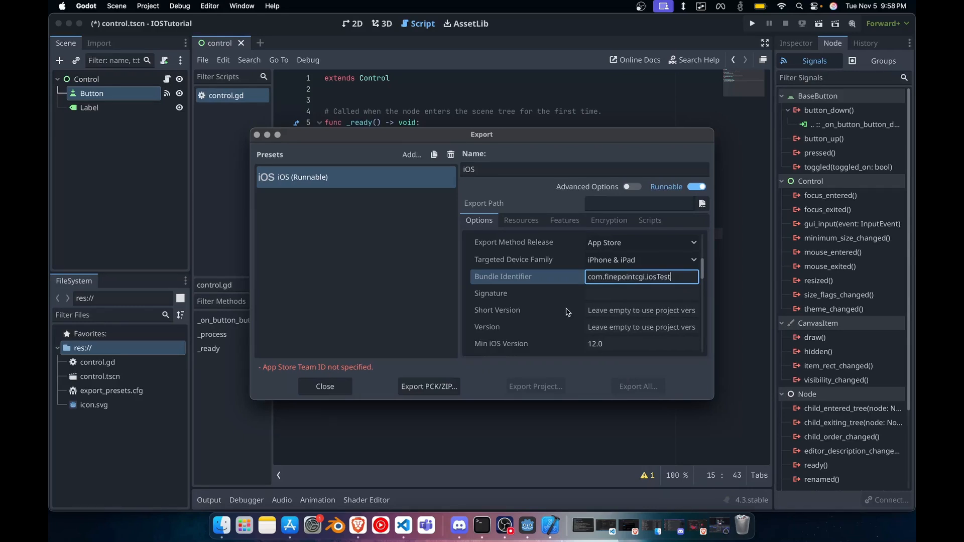
{"action": "left_click_drag", "start_coordinate": [489, 401], "coordinate": [491, 470]}
{"action": "scroll", "coordinate": [532, 339], "scroll_direction": "up", "scroll_amount": 5}
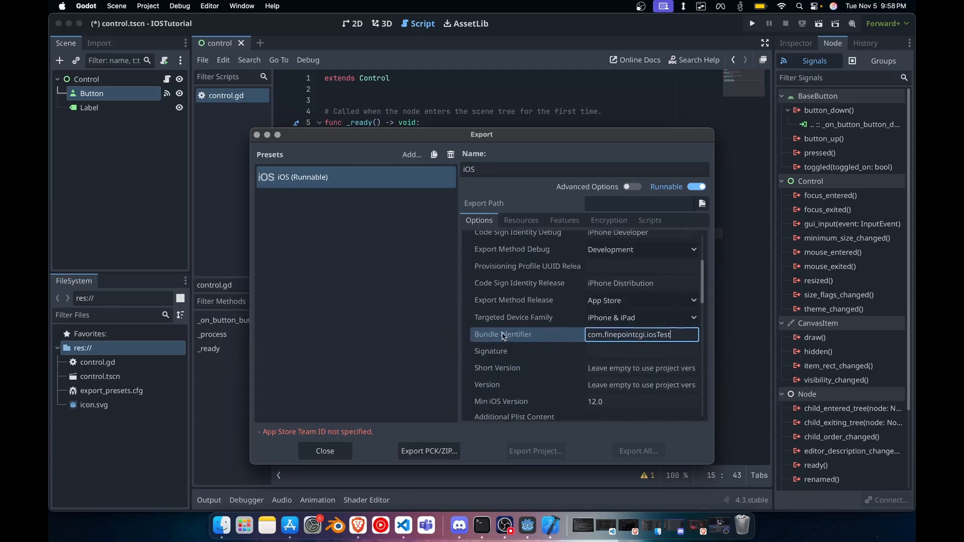
{"action": "scroll", "coordinate": [505, 336], "scroll_direction": "up", "scroll_amount": 3}
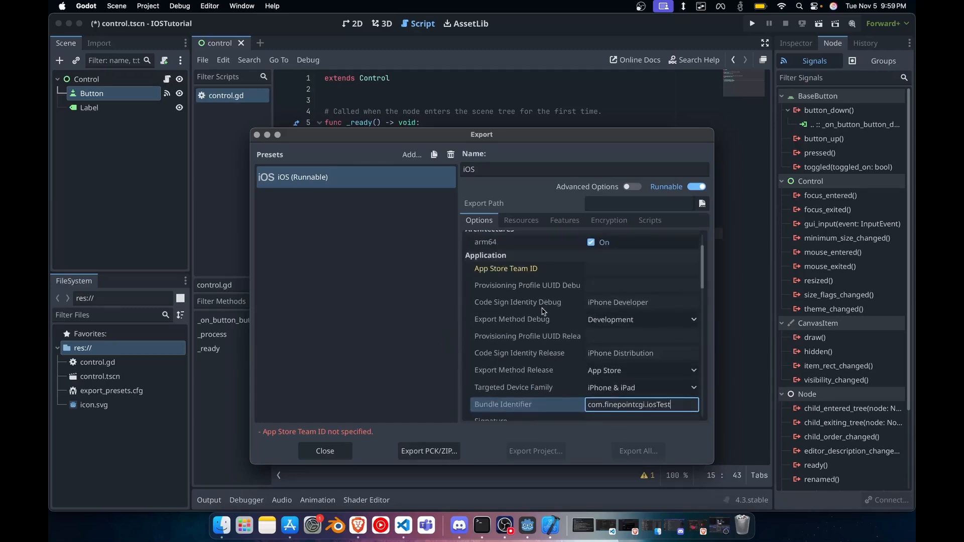
{"action": "mouse_move", "coordinate": [558, 288]}
{"action": "left_click", "coordinate": [632, 299]}
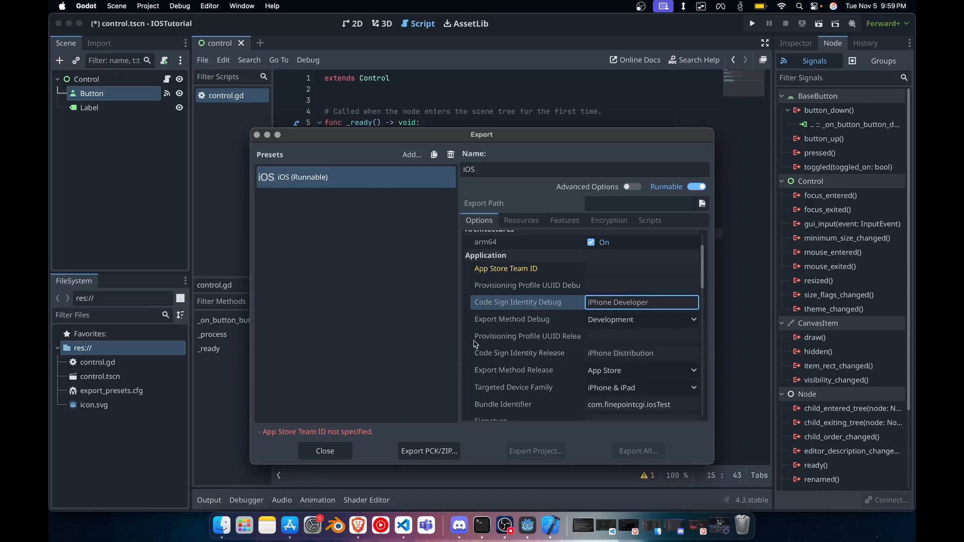
{"action": "left_click", "coordinate": [609, 323]}
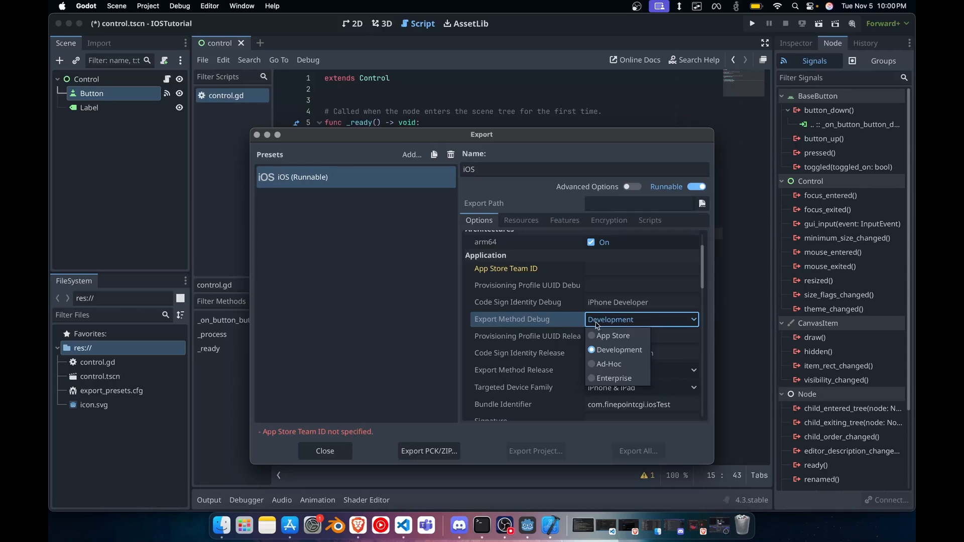
{"action": "left_click", "coordinate": [543, 323]}
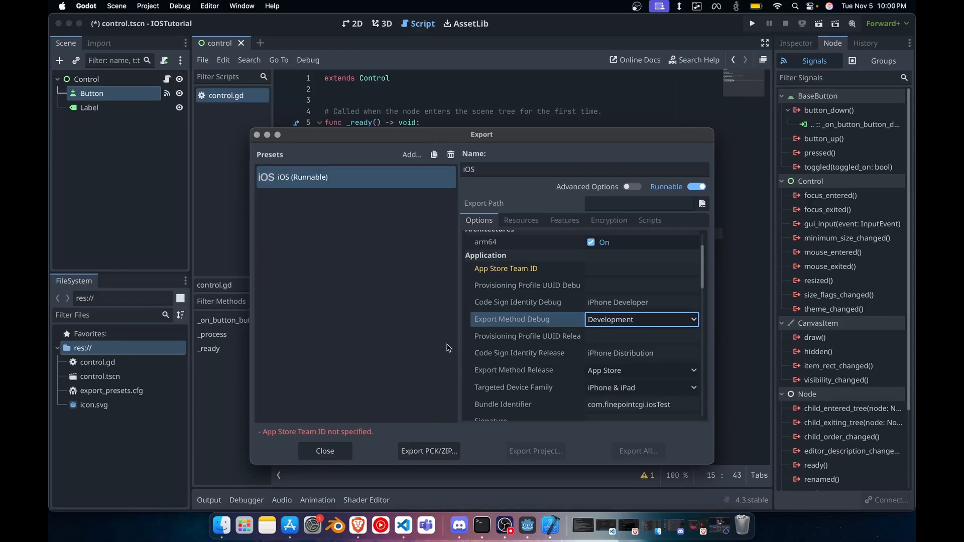
{"action": "left_click", "coordinate": [646, 355]}
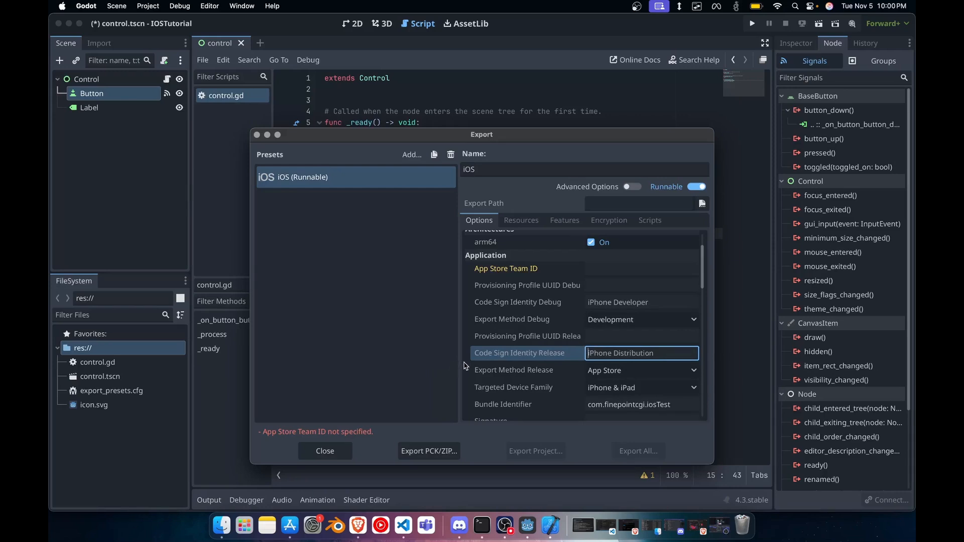
{"action": "scroll", "coordinate": [522, 334], "scroll_direction": "down", "scroll_amount": 5}
{"action": "left_click", "coordinate": [604, 275]}
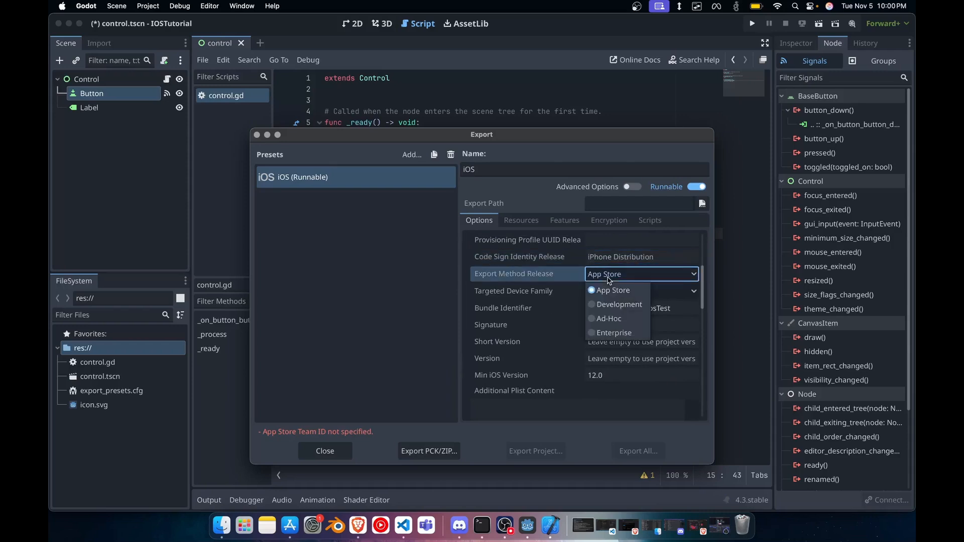
{"action": "left_click", "coordinate": [665, 275]}
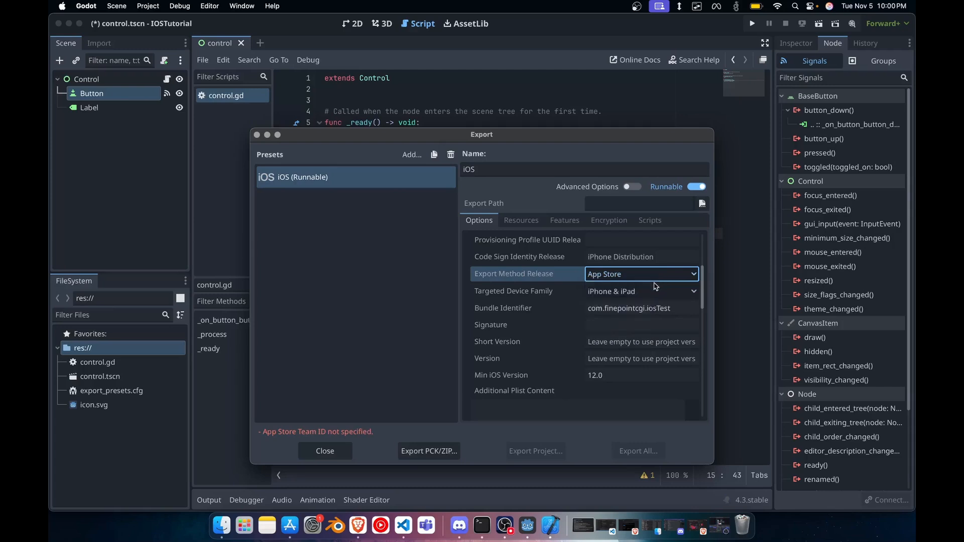
{"action": "left_click", "coordinate": [650, 293]}
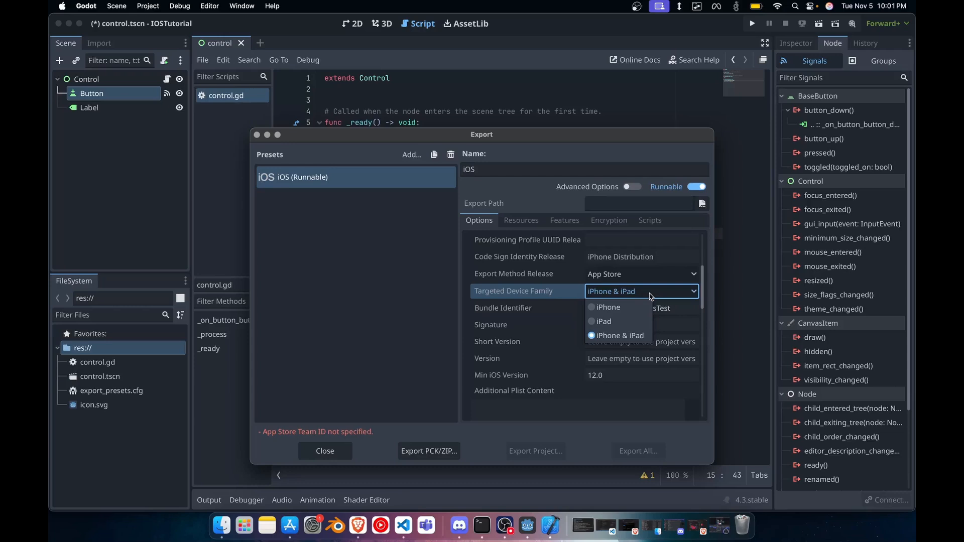
{"action": "left_click", "coordinate": [651, 296]}
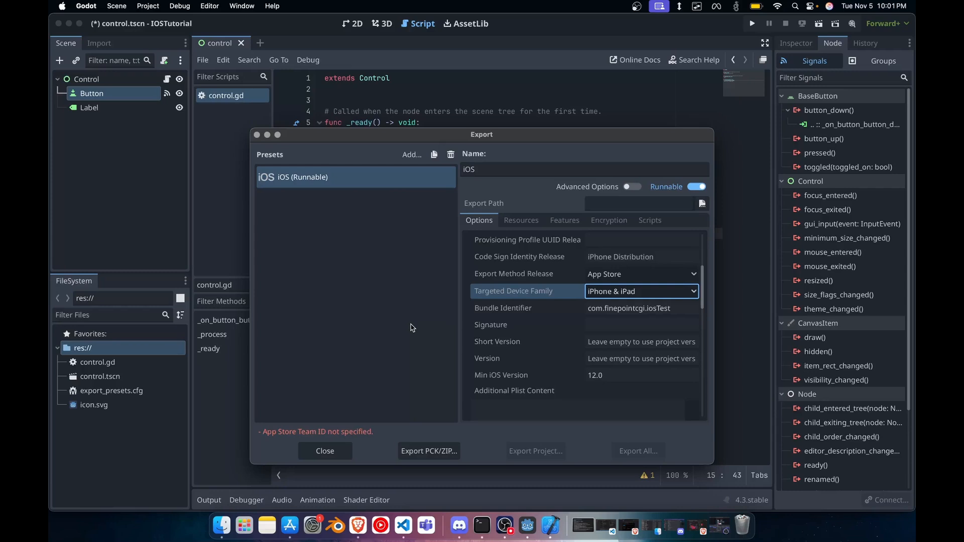
{"action": "scroll", "coordinate": [466, 369], "scroll_direction": "down", "scroll_amount": 5}
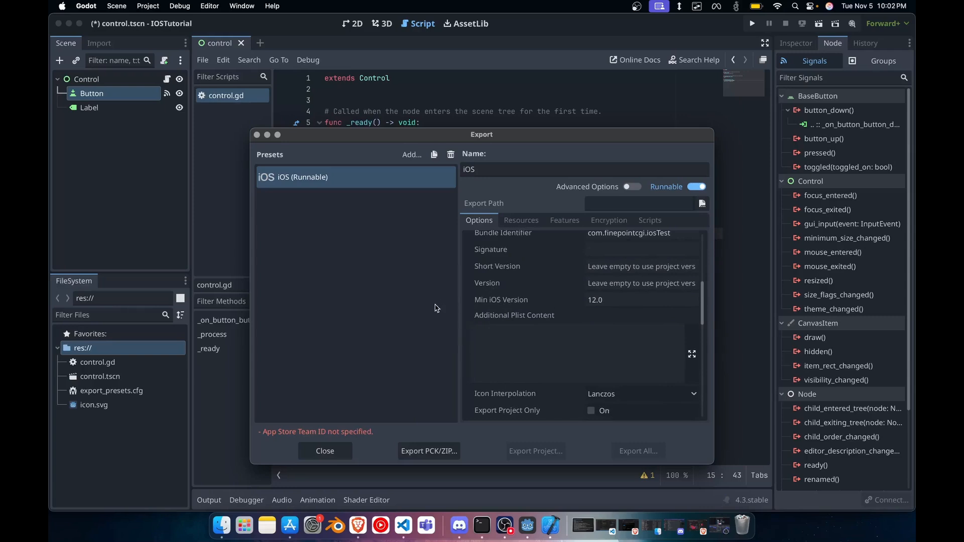
{"action": "scroll", "coordinate": [594, 286], "scroll_direction": "down", "scroll_amount": 5}
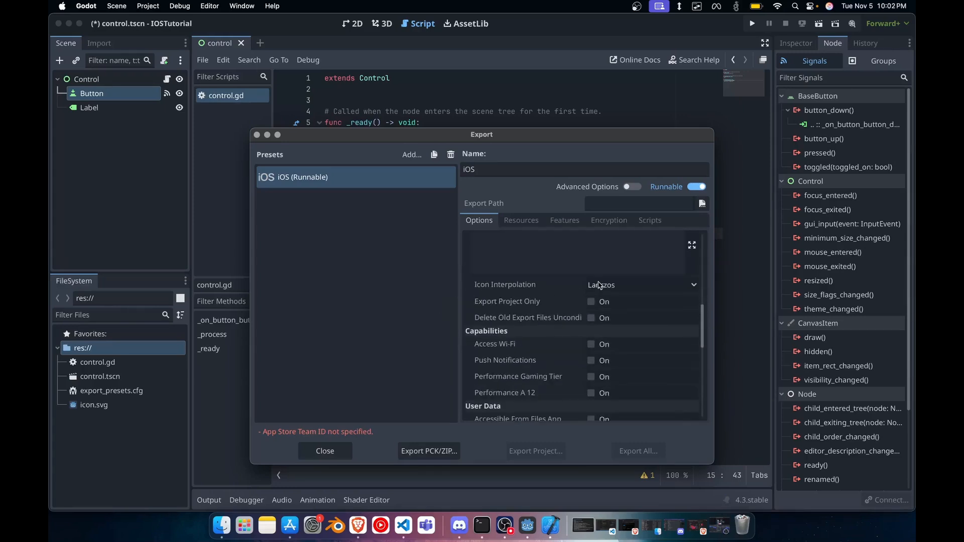
Step: Keep the icon interpolation set to Lanczos
{"action": "left_click", "coordinate": [594, 285]}
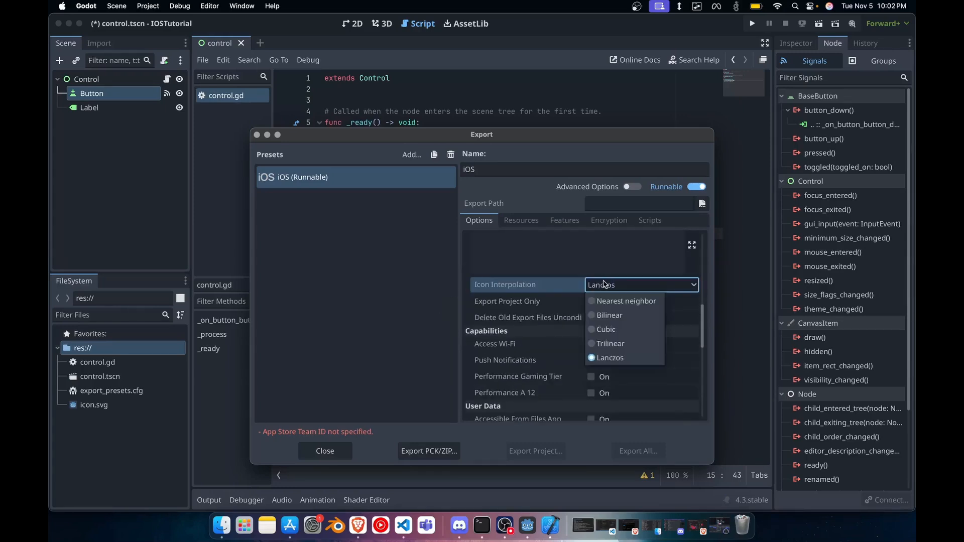
{"action": "left_click", "coordinate": [524, 291]}
{"action": "mouse_move", "coordinate": [479, 308]}
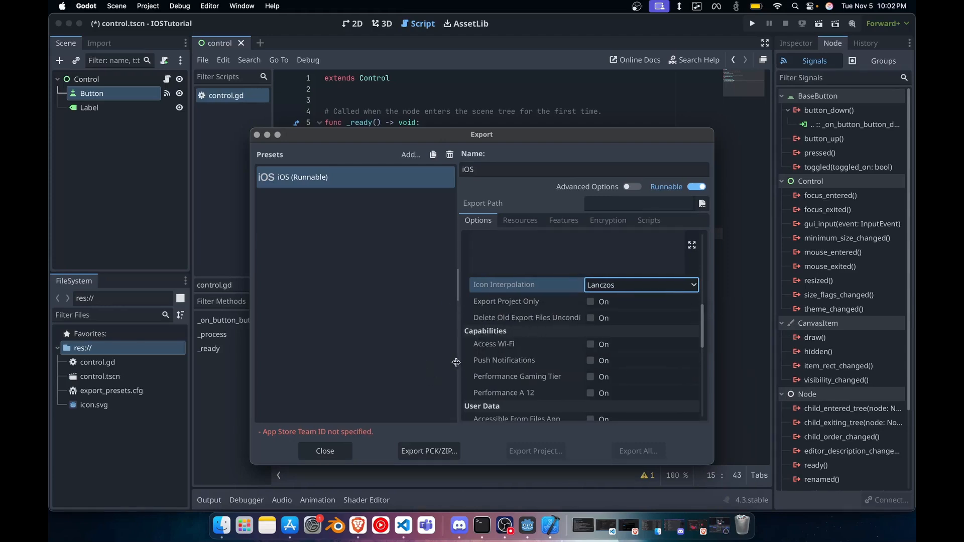
Step: Widen the options area and scroll down to review the icon slots
{"action": "left_click_drag", "start_coordinate": [458, 362], "coordinate": [434, 362]}
{"action": "scroll", "coordinate": [494, 364], "scroll_direction": "down", "scroll_amount": 5}
{"action": "scroll", "coordinate": [494, 365], "scroll_direction": "up", "scroll_amount": 2}
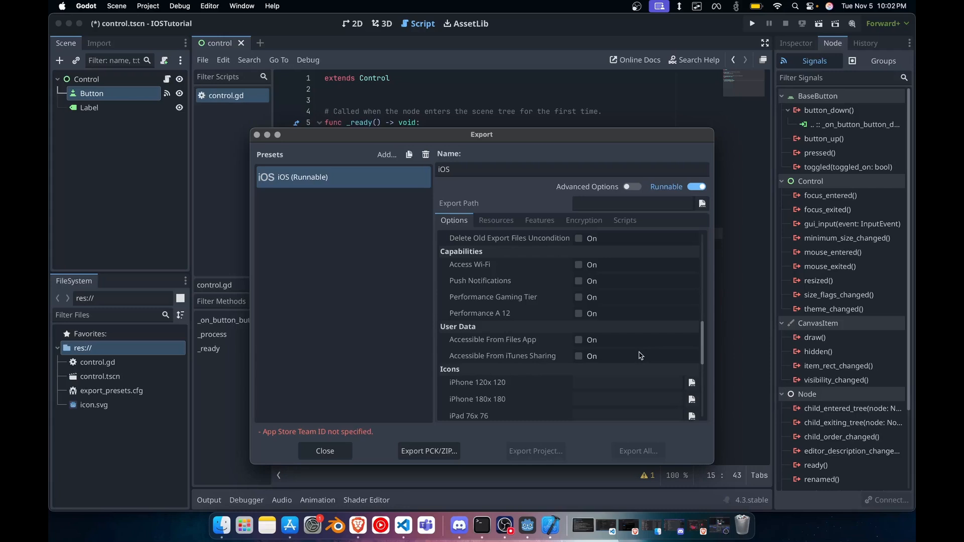
{"action": "scroll", "coordinate": [522, 376], "scroll_direction": "down", "scroll_amount": 3}
{"action": "scroll", "coordinate": [522, 377], "scroll_direction": "down", "scroll_amount": 2}
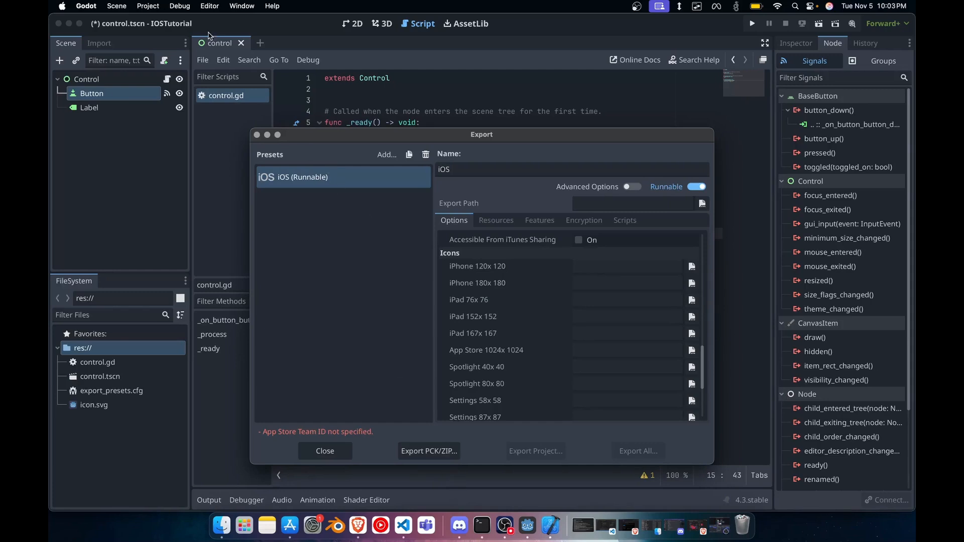
{"action": "left_click", "coordinate": [158, 7]}
{"action": "left_click", "coordinate": [157, 24]}
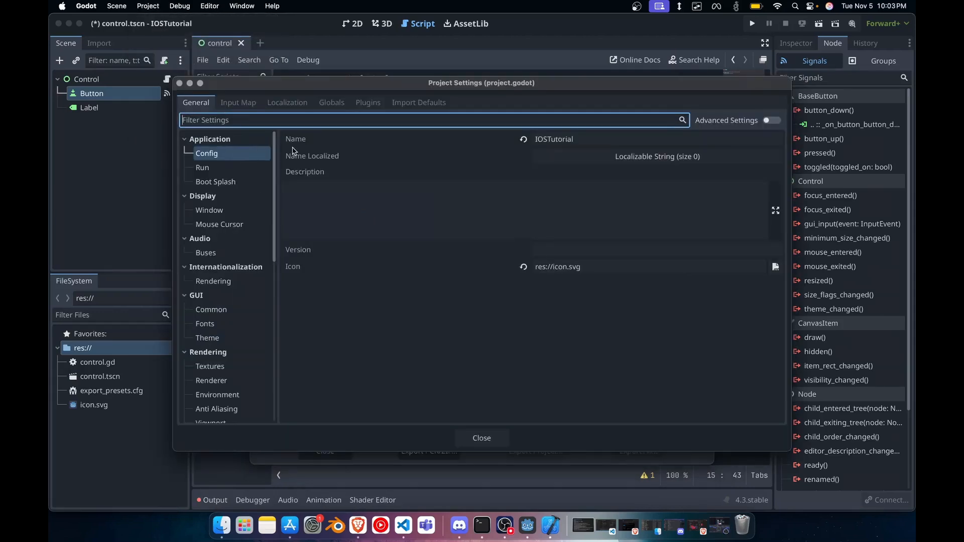
{"action": "type", "text": "icon"}
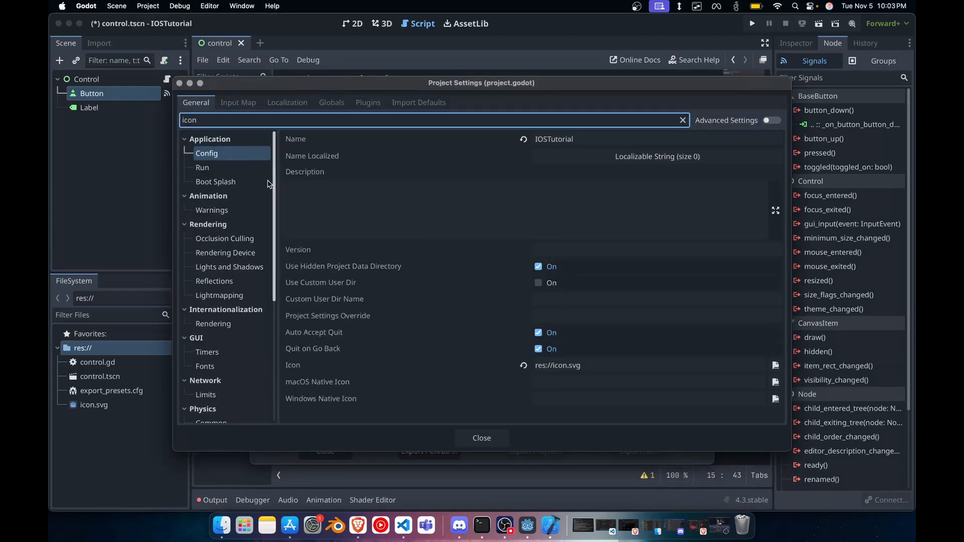
{"action": "left_click", "coordinate": [301, 365]}
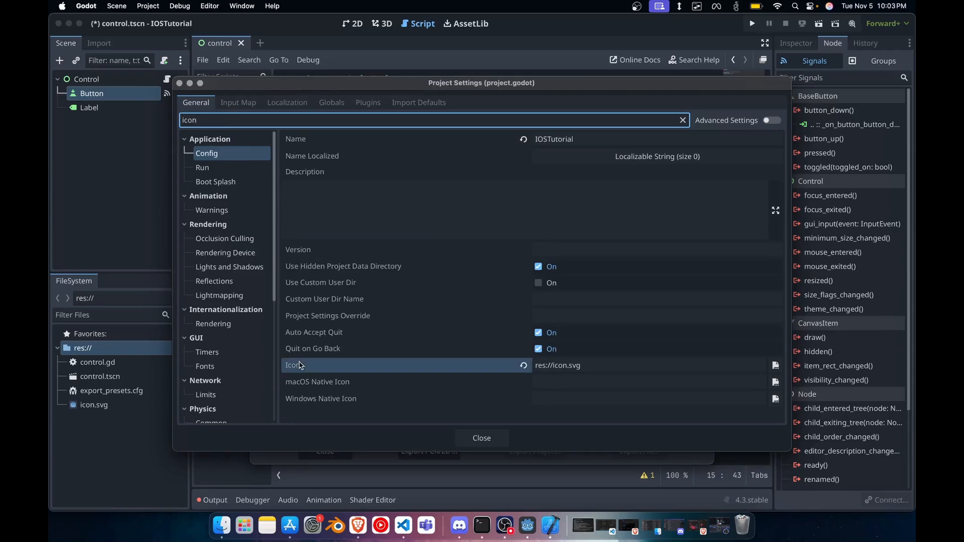
{"action": "left_click", "coordinate": [589, 366]}
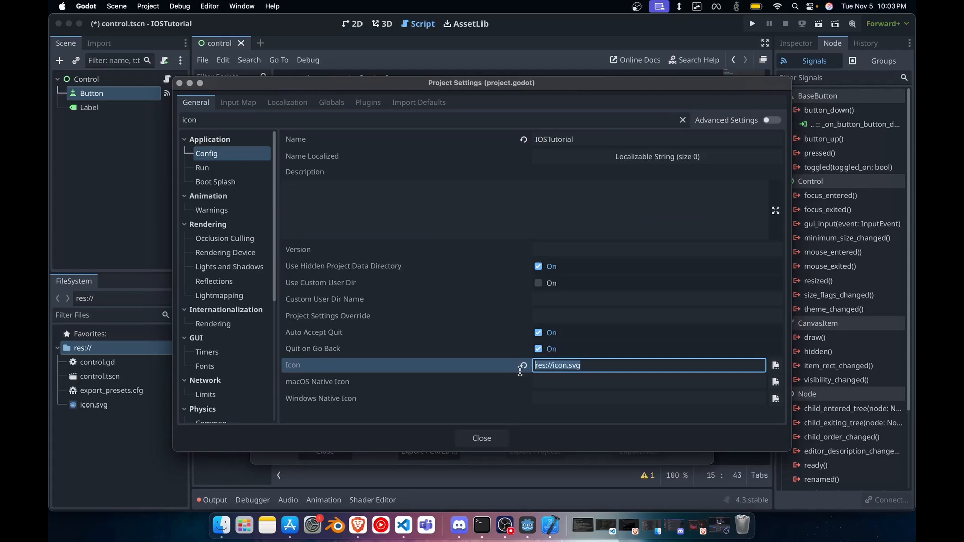
{"action": "left_click", "coordinate": [479, 439]}
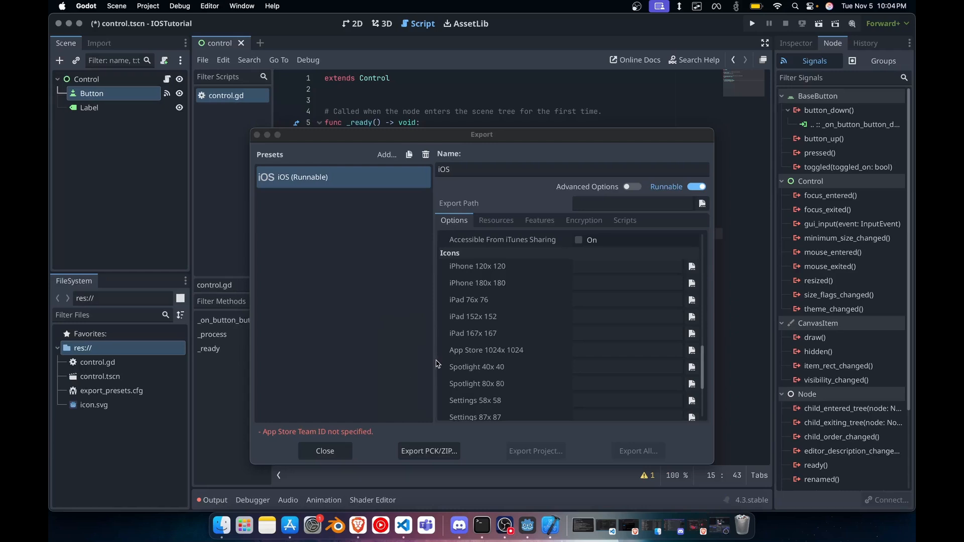
{"action": "scroll", "coordinate": [457, 359], "scroll_direction": "down", "scroll_amount": 5}
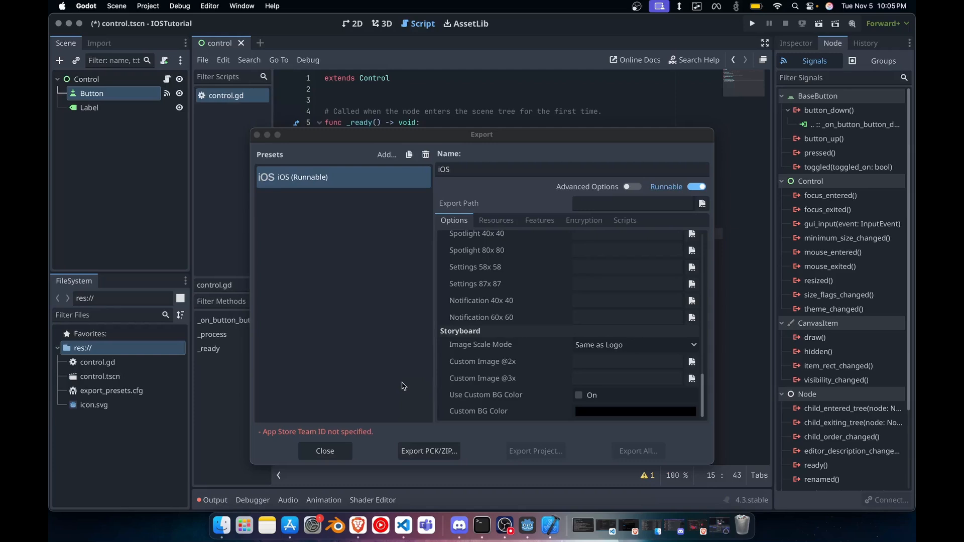
{"action": "scroll", "coordinate": [501, 316], "scroll_direction": "up", "scroll_amount": 15}
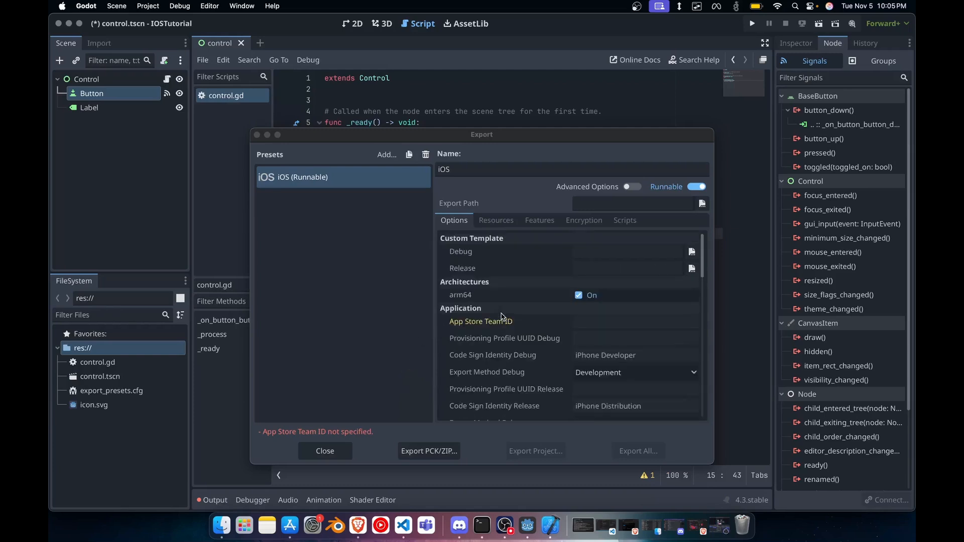
{"action": "left_click", "coordinate": [632, 187]}
{"action": "scroll", "coordinate": [570, 291], "scroll_direction": "down", "scroll_amount": 20}
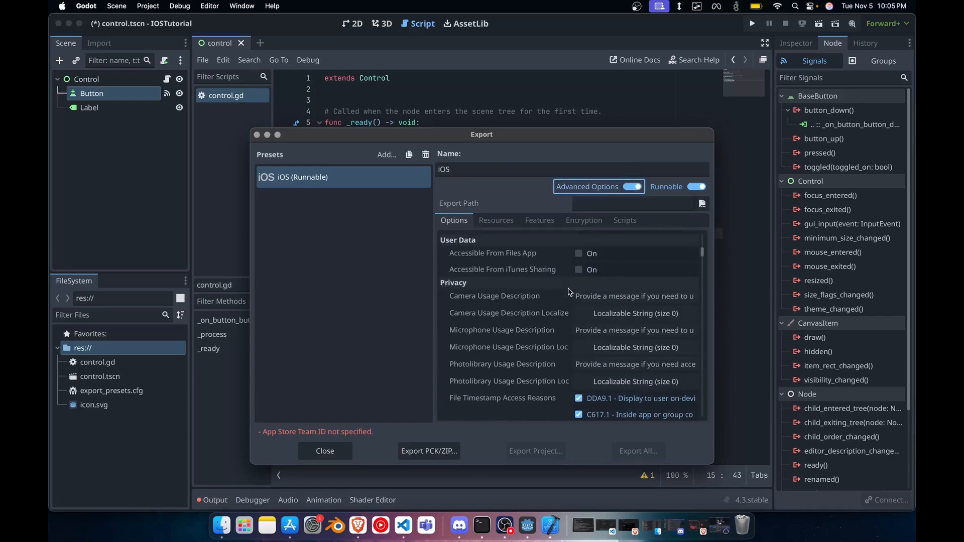
{"action": "scroll", "coordinate": [569, 292], "scroll_direction": "down", "scroll_amount": 15}
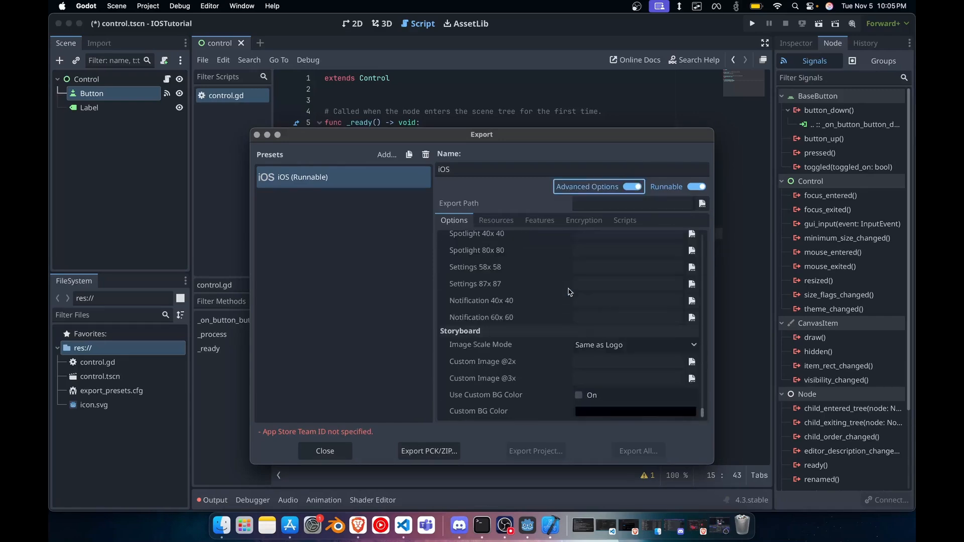
{"action": "scroll", "coordinate": [569, 291], "scroll_direction": "up", "scroll_amount": 10}
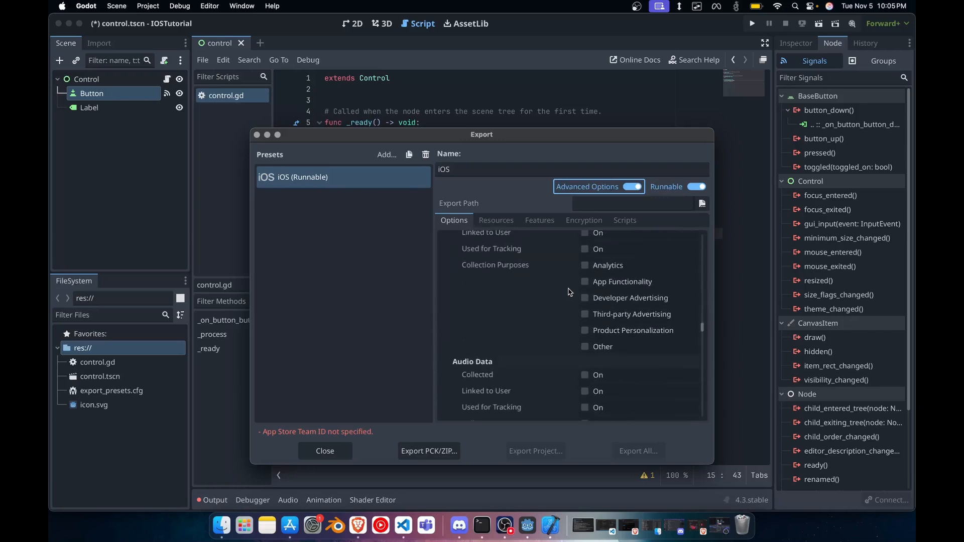
{"action": "scroll", "coordinate": [570, 292], "scroll_direction": "up", "scroll_amount": 15}
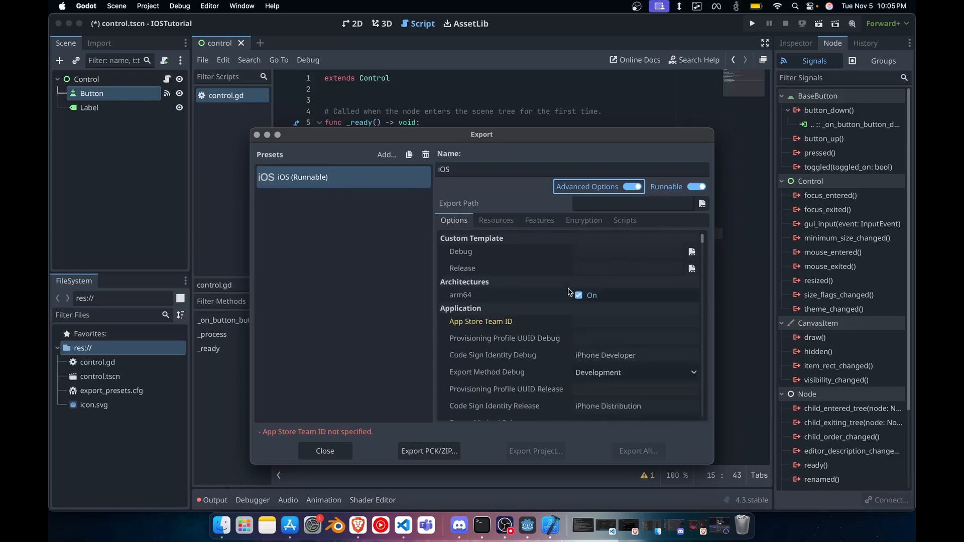
{"action": "scroll", "coordinate": [569, 291], "scroll_direction": "down", "scroll_amount": 10}
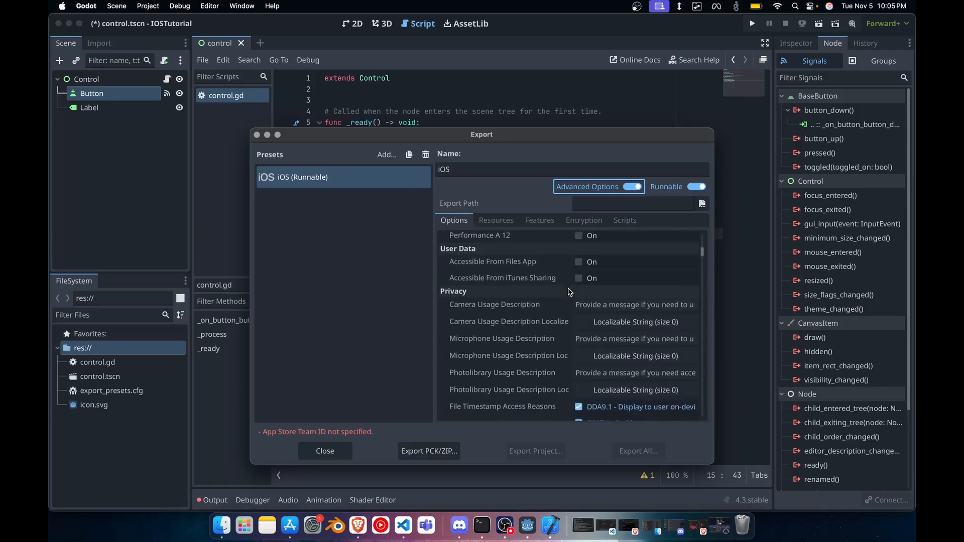
{"action": "scroll", "coordinate": [541, 337], "scroll_direction": "down", "scroll_amount": 3}
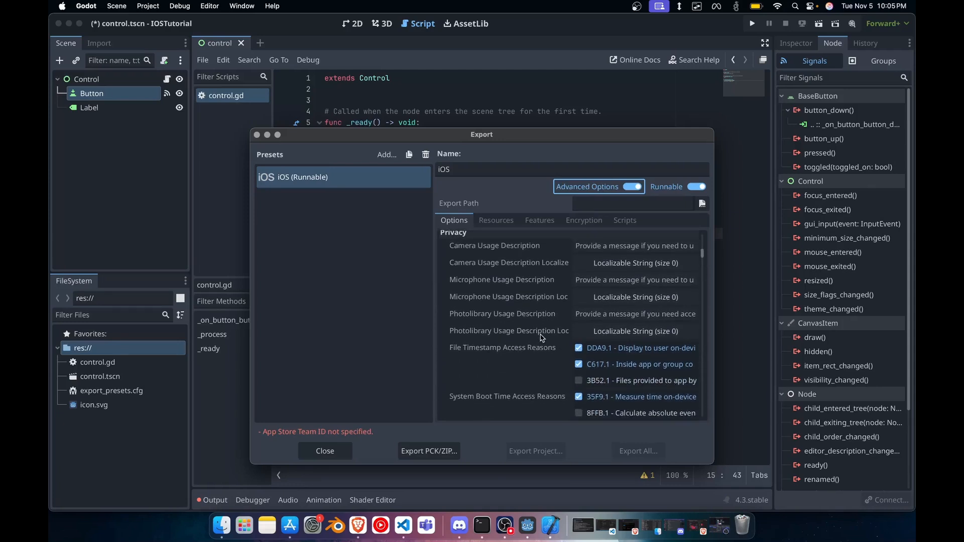
{"action": "scroll", "coordinate": [499, 345], "scroll_direction": "down", "scroll_amount": 8}
{"action": "scroll", "coordinate": [499, 345], "scroll_direction": "down", "scroll_amount": 10}
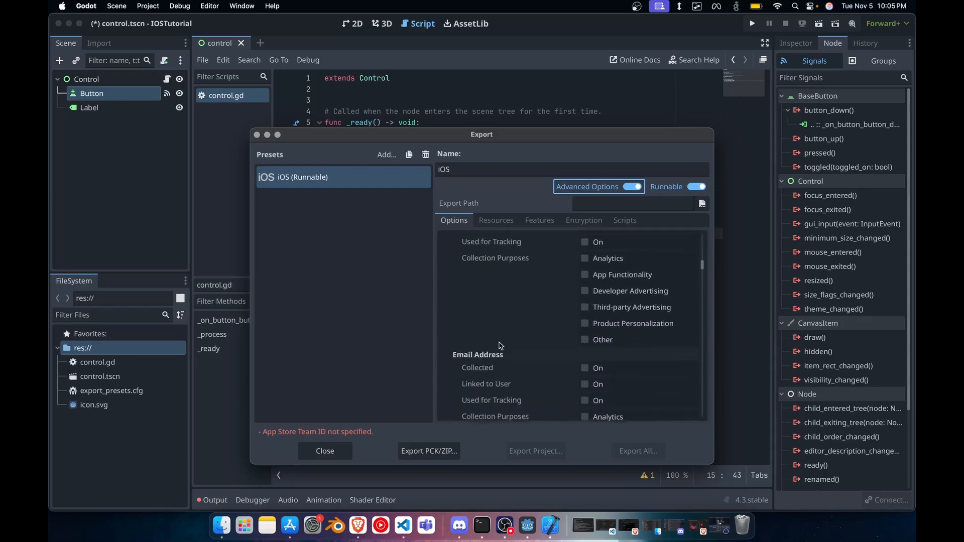
{"action": "scroll", "coordinate": [499, 345], "scroll_direction": "up", "scroll_amount": 3}
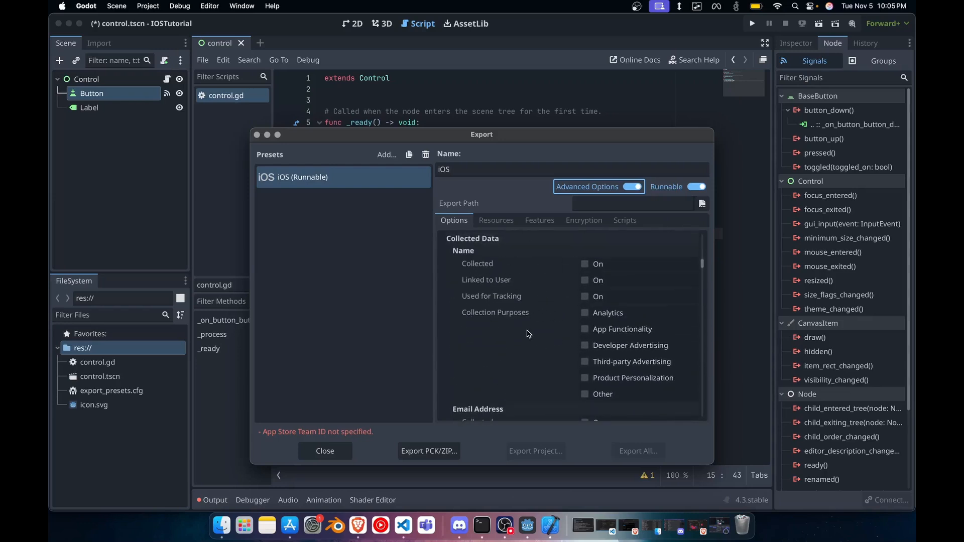
{"action": "mouse_move", "coordinate": [528, 333]}
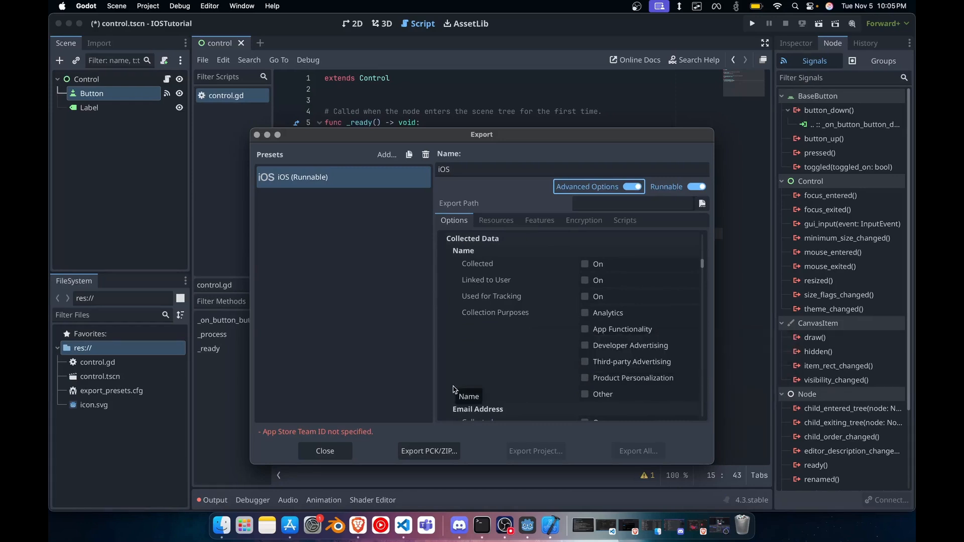
{"action": "scroll", "coordinate": [545, 355], "scroll_direction": "down", "scroll_amount": 10}
{"action": "scroll", "coordinate": [545, 354], "scroll_direction": "down", "scroll_amount": 10}
{"action": "scroll", "coordinate": [545, 354], "scroll_direction": "down", "scroll_amount": 10}
{"action": "scroll", "coordinate": [545, 355], "scroll_direction": "down", "scroll_amount": 5}
{"action": "scroll", "coordinate": [545, 355], "scroll_direction": "down", "scroll_amount": 8}
{"action": "scroll", "coordinate": [545, 354], "scroll_direction": "down", "scroll_amount": 8}
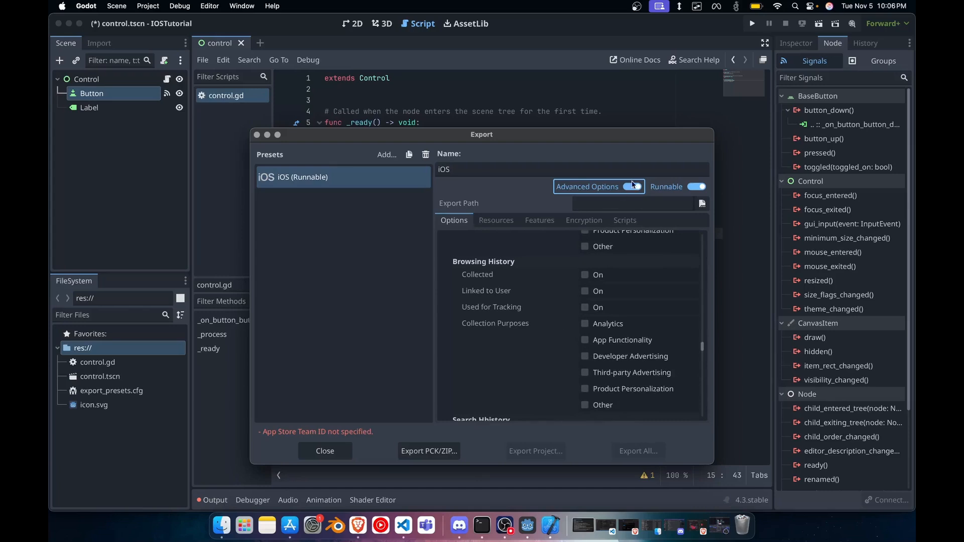
{"action": "left_click", "coordinate": [631, 186]}
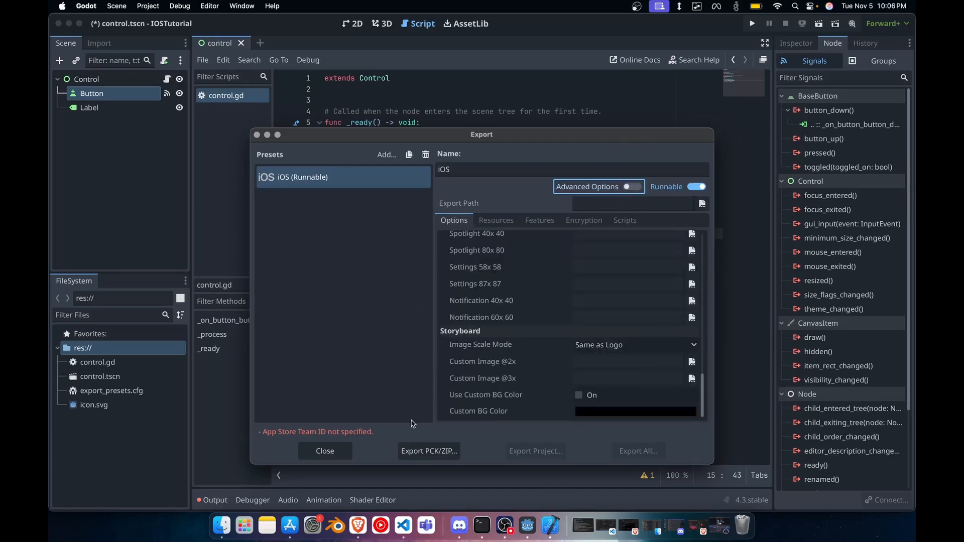
{"action": "scroll", "coordinate": [496, 328], "scroll_direction": "up", "scroll_amount": 15}
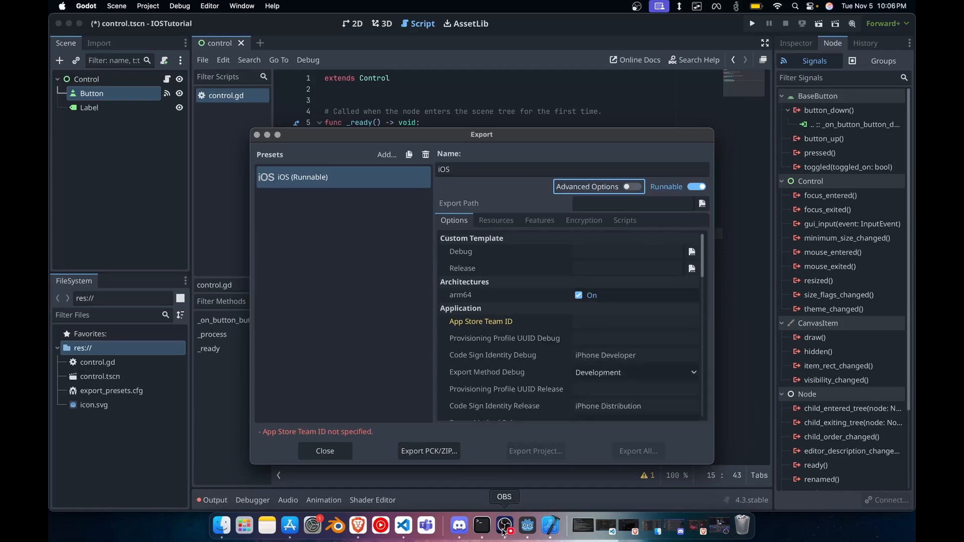
{"action": "left_click", "coordinate": [503, 528]}
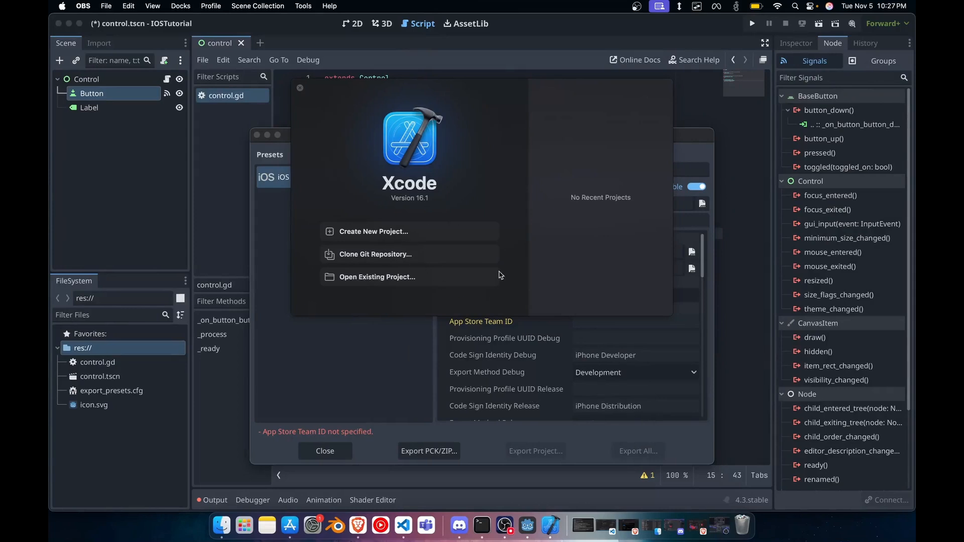
Step: Choose the Multiplatform Game template for a new Xcode project and continue to its options
{"action": "left_click", "coordinate": [383, 232]}
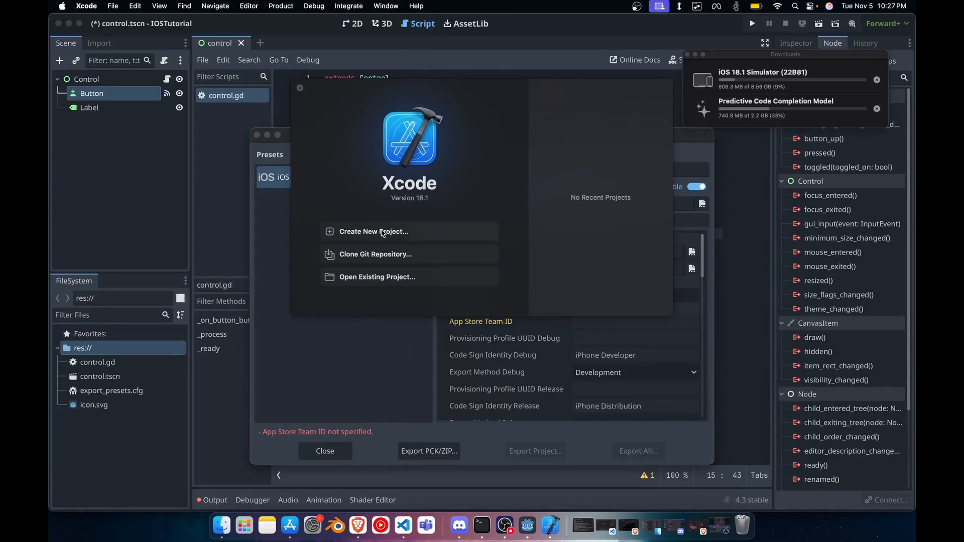
{"action": "left_click", "coordinate": [382, 232]}
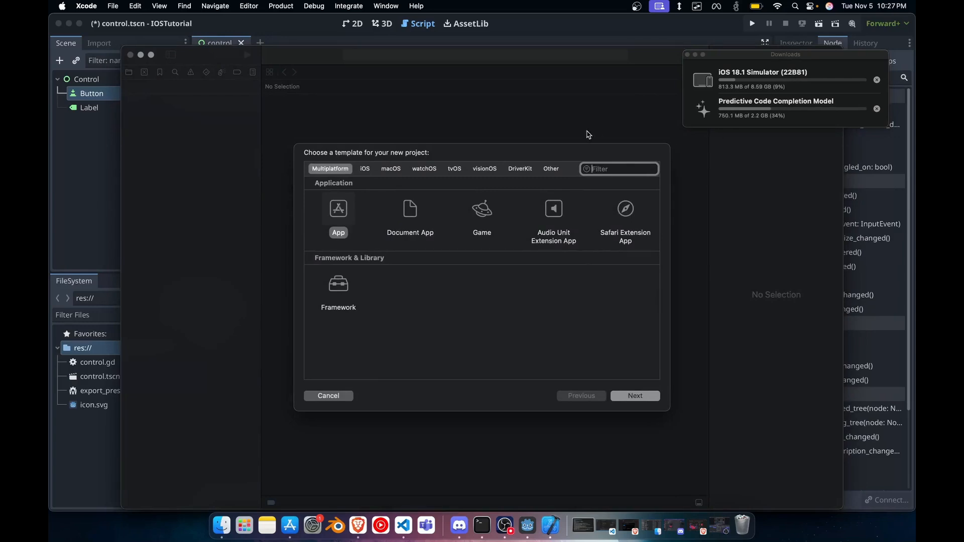
{"action": "left_click", "coordinate": [341, 397]}
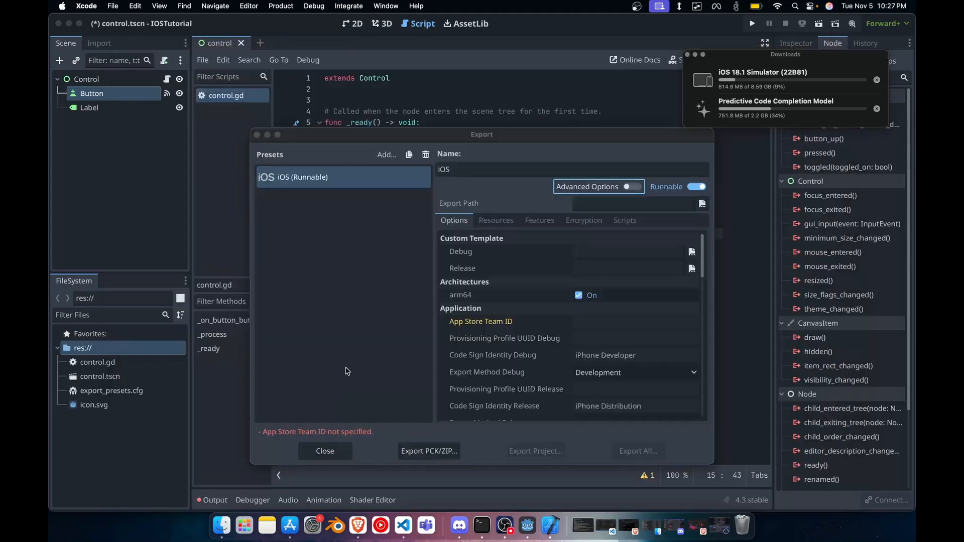
{"action": "left_click", "coordinate": [552, 529]}
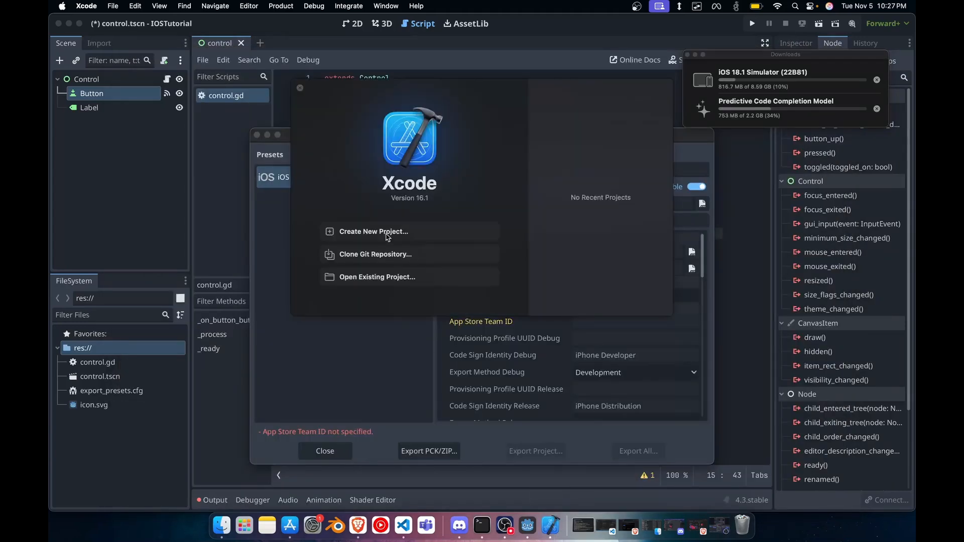
{"action": "left_click", "coordinate": [371, 230]}
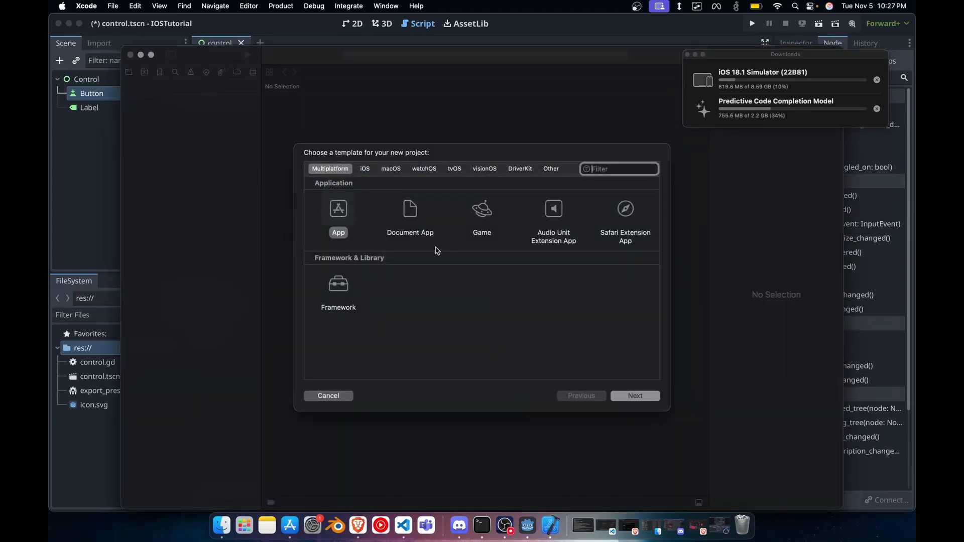
{"action": "left_click", "coordinate": [488, 212]}
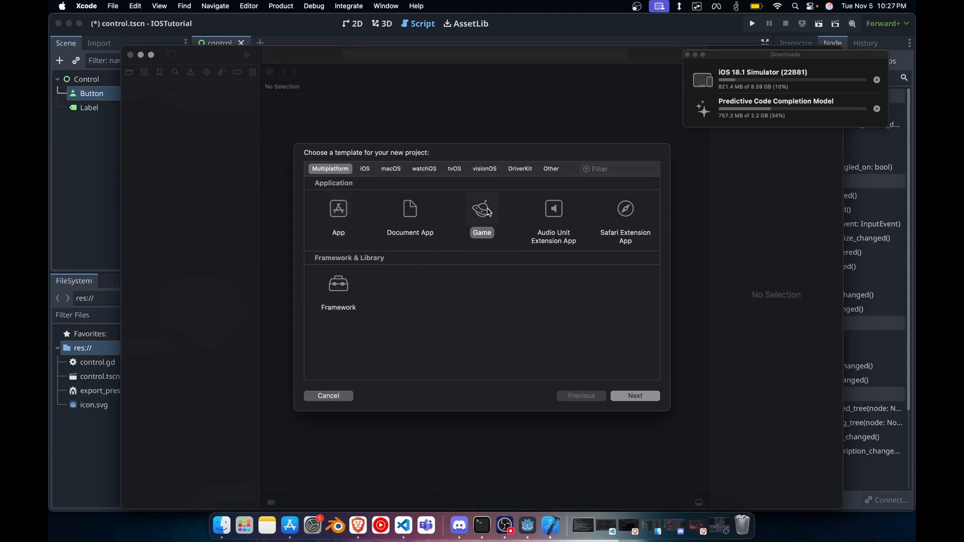
{"action": "left_click", "coordinate": [639, 396]}
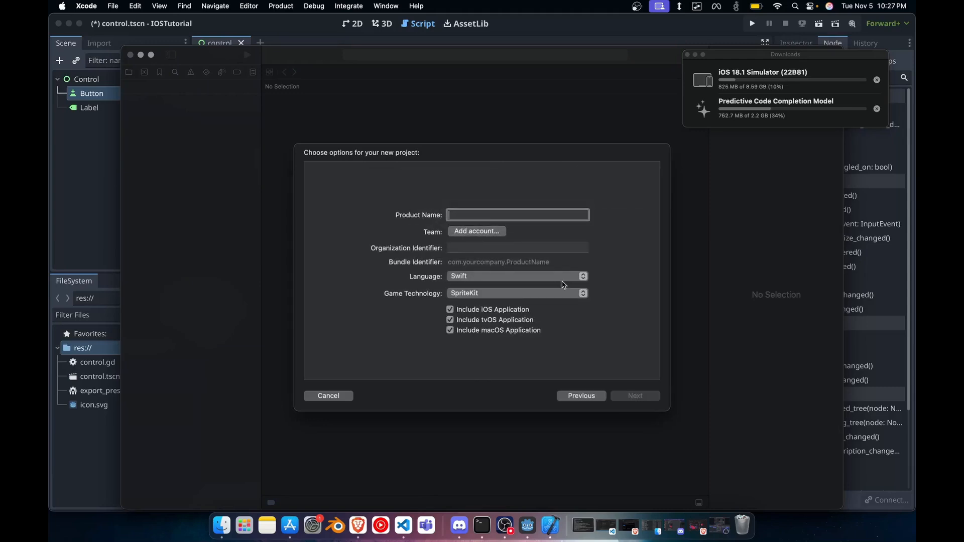
Step: Enter the new project's product name
{"action": "type", "text": "iotutor"}
{"action": "key", "text": "BackSpace"}
{"action": "key", "text": "BackSpace"}
{"action": "key", "text": "BackSpace"}
{"action": "key", "text": "BackSpace"}
{"action": "type", "text": "test"}
Step: Add an Apple account, signing in with the developer's e-mail and password
{"action": "left_click", "coordinate": [476, 231]}
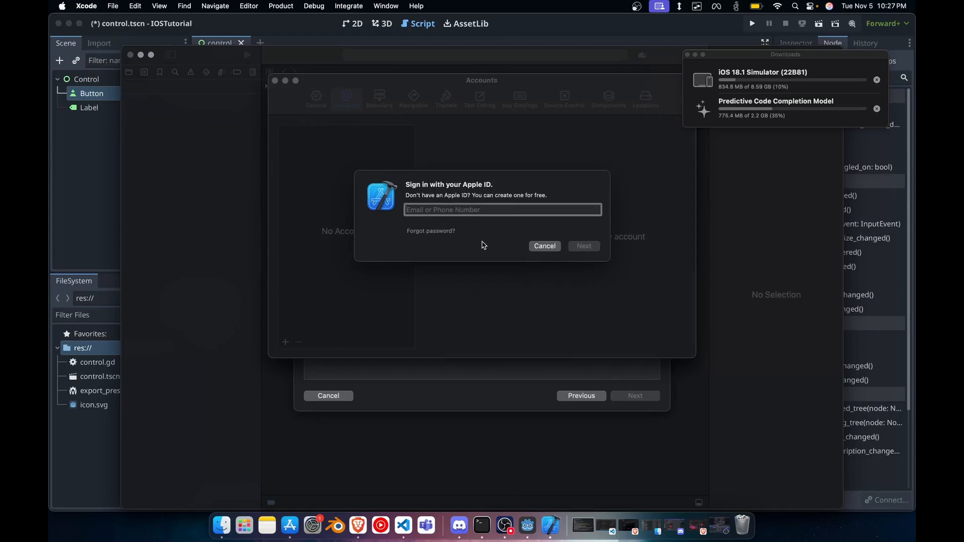
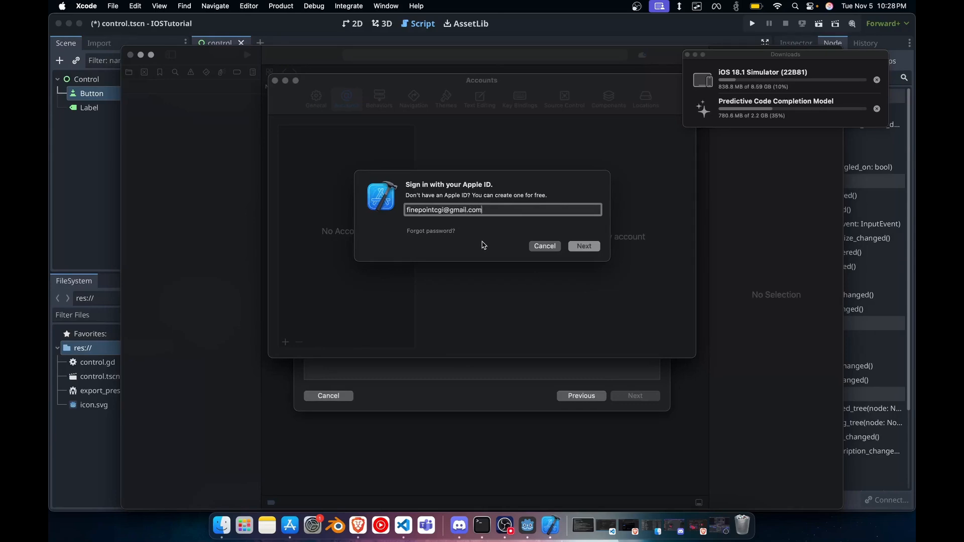
{"action": "key", "text": "Return"}
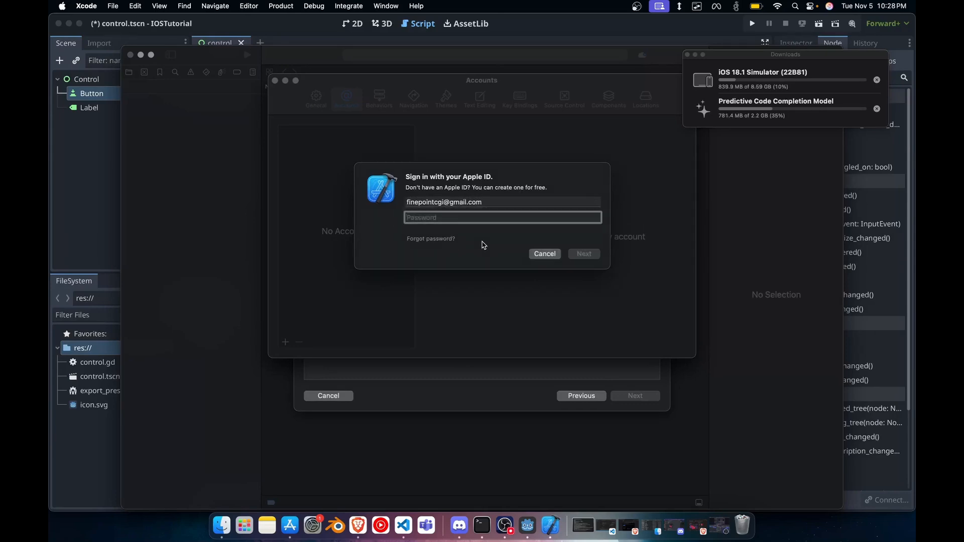
{"action": "type", "text": "•••••••••••••"}
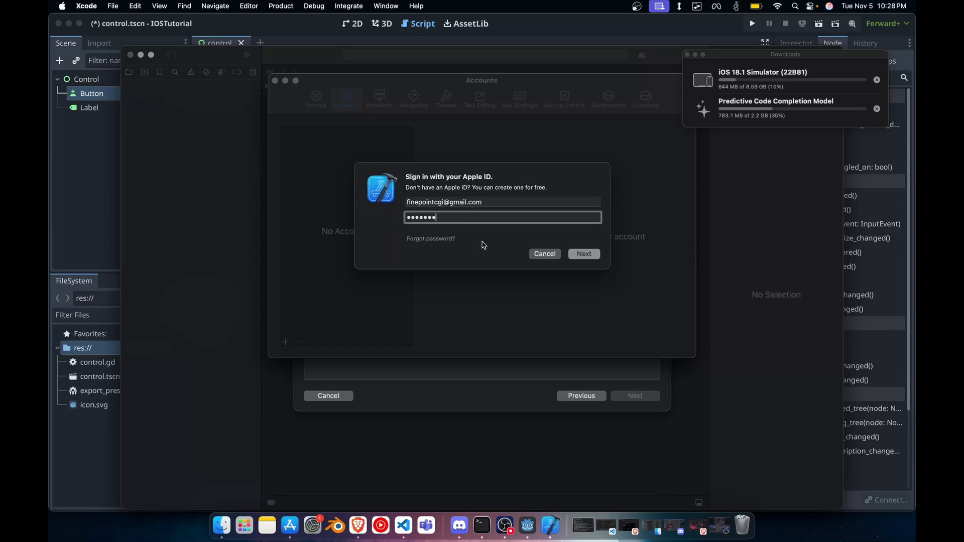
{"action": "key", "text": "Return"}
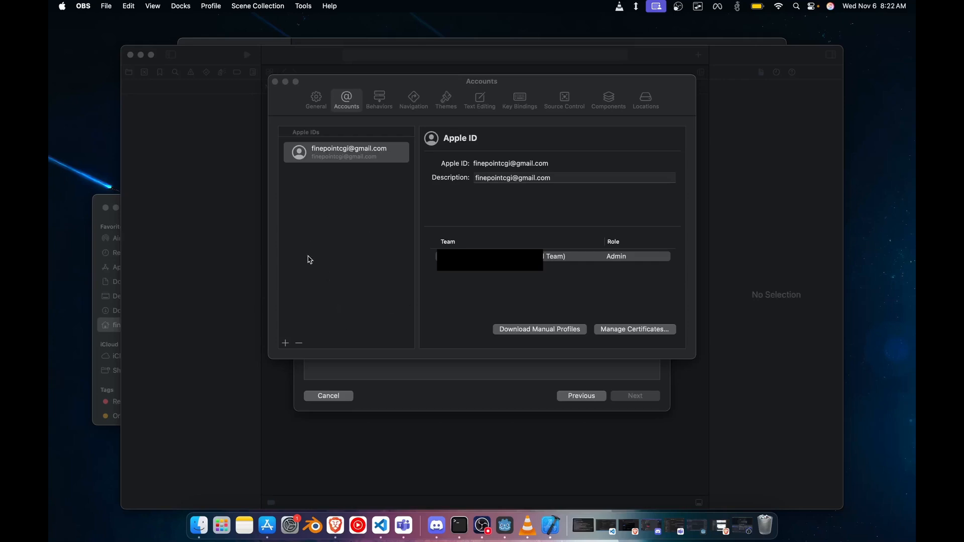
Step: Close the Accounts window, cancel the new-project setup, and close the Xcode and Finder windows
{"action": "left_click", "coordinate": [275, 81]}
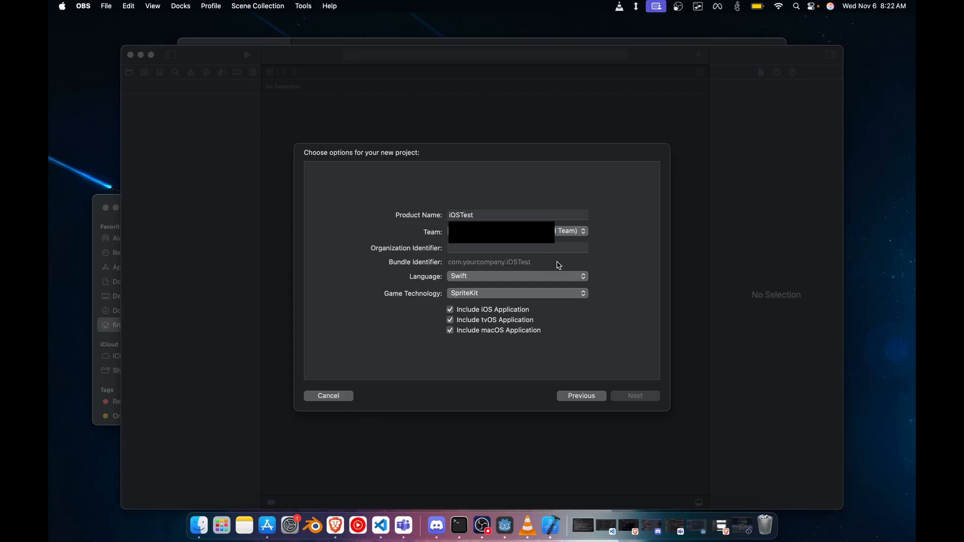
{"action": "left_click", "coordinate": [330, 396]}
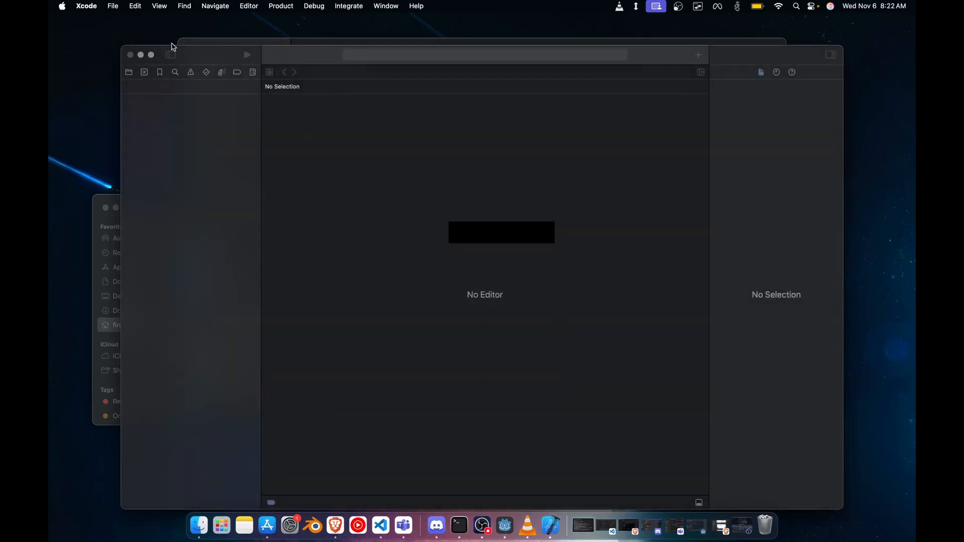
{"action": "left_click", "coordinate": [130, 56]}
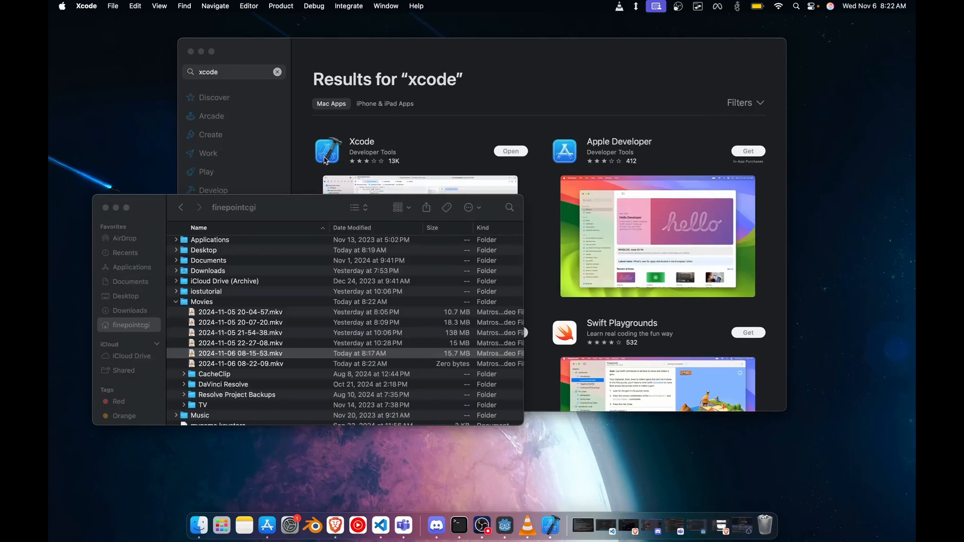
{"action": "left_click", "coordinate": [105, 207]}
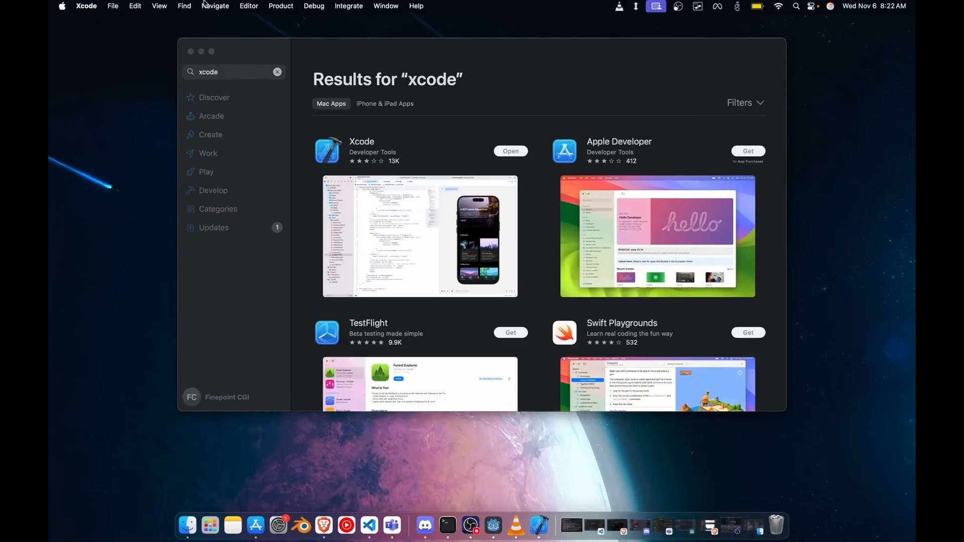
Step: Reopen Xcode Settings to check the signed-in account, then close it
{"action": "left_click", "coordinate": [86, 6]}
{"action": "left_click", "coordinate": [97, 51]}
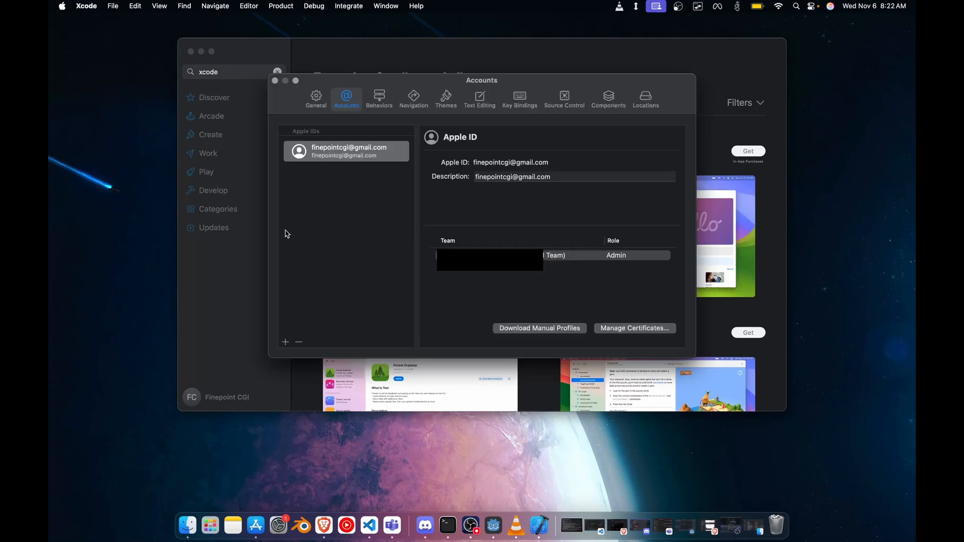
{"action": "left_click", "coordinate": [97, 11]}
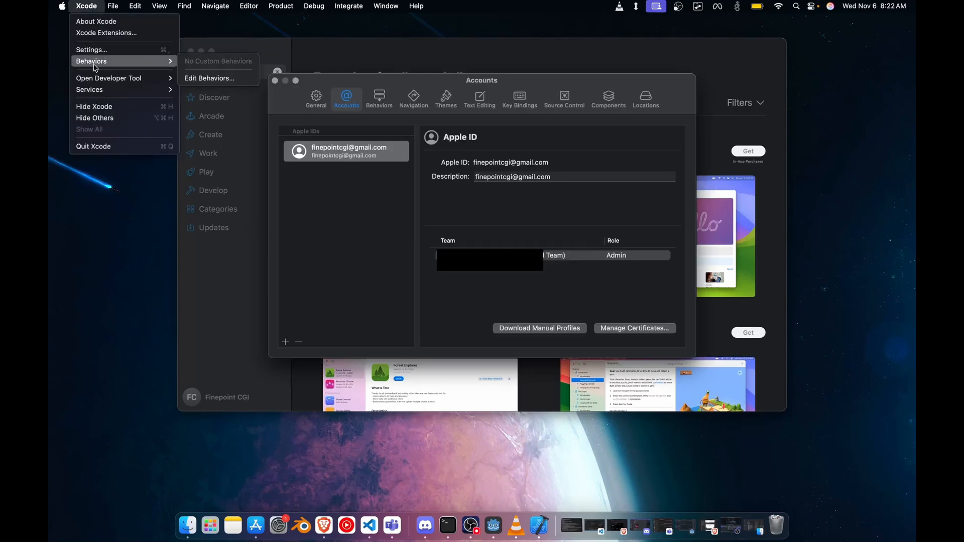
{"action": "left_click", "coordinate": [302, 269]}
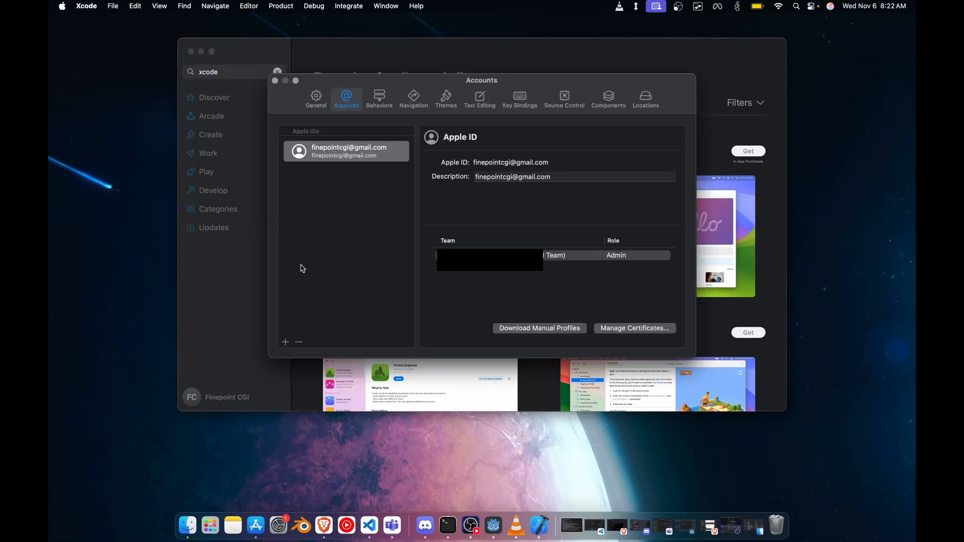
{"action": "left_click", "coordinate": [275, 81]}
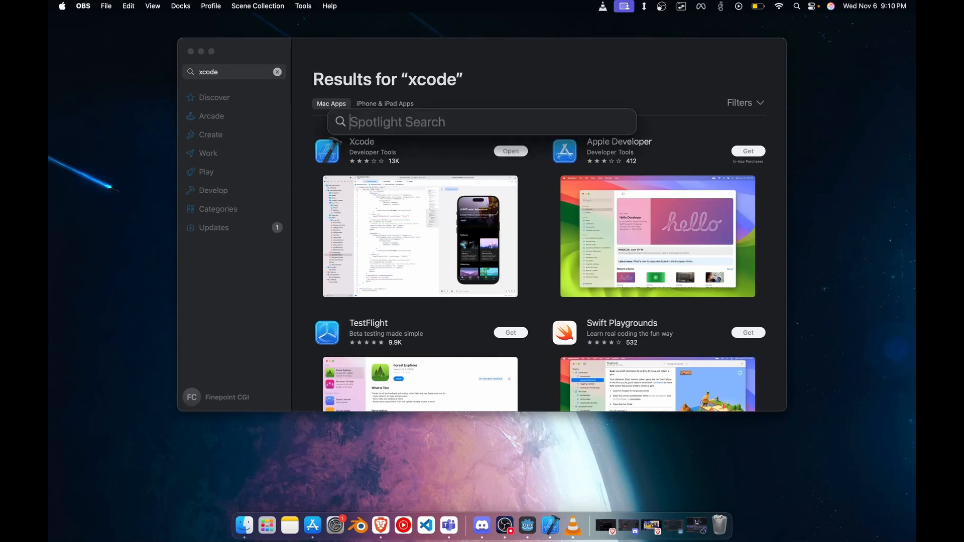
Step: Launch Keychain Access through Spotlight with the search 'keychain'
{"action": "key", "text": "super+space"}
{"action": "type", "text": "keychain"}
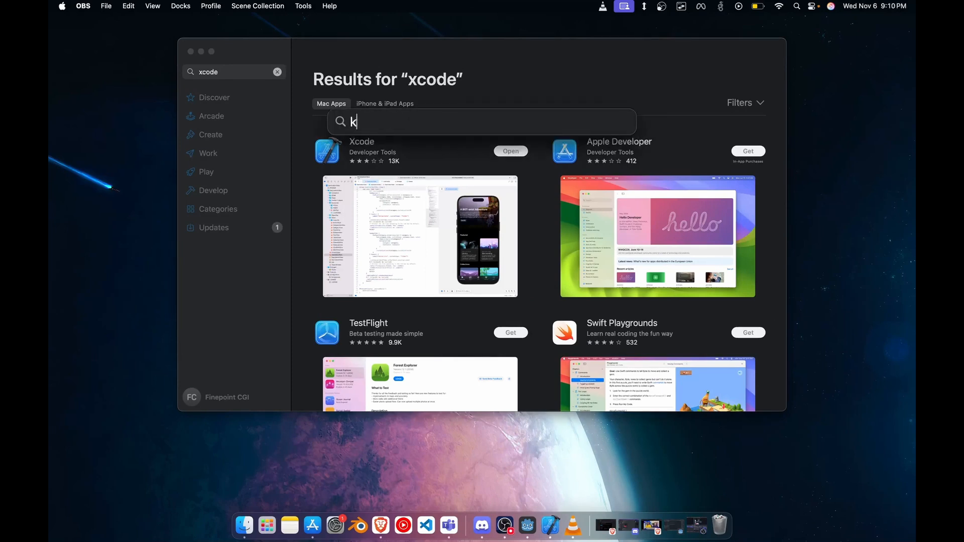
{"action": "key", "text": "Return"}
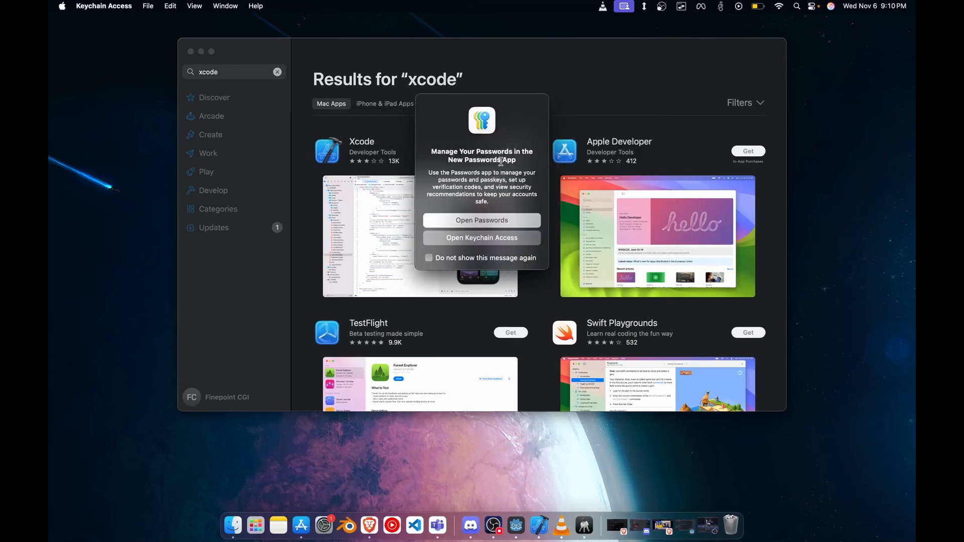
{"action": "left_click", "coordinate": [495, 238]}
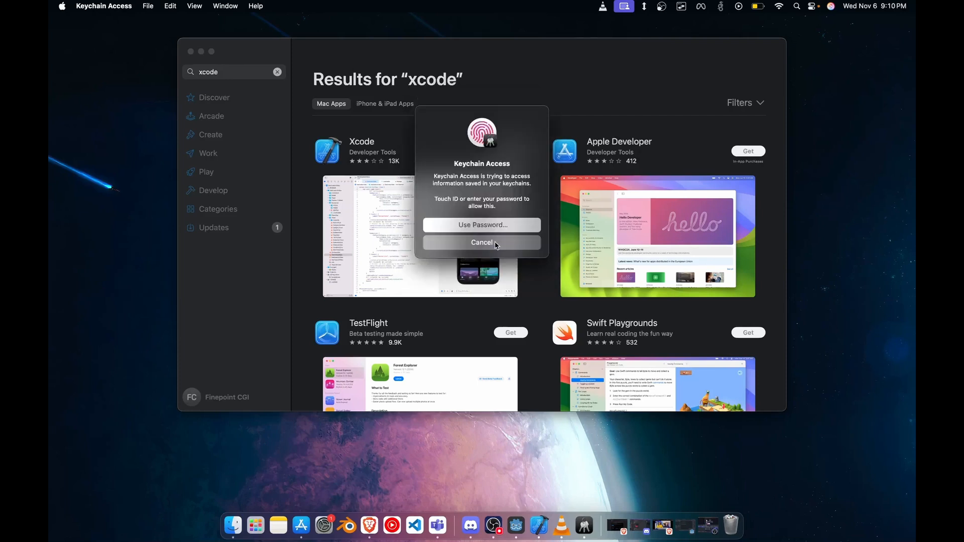
{"action": "left_click", "coordinate": [496, 244]}
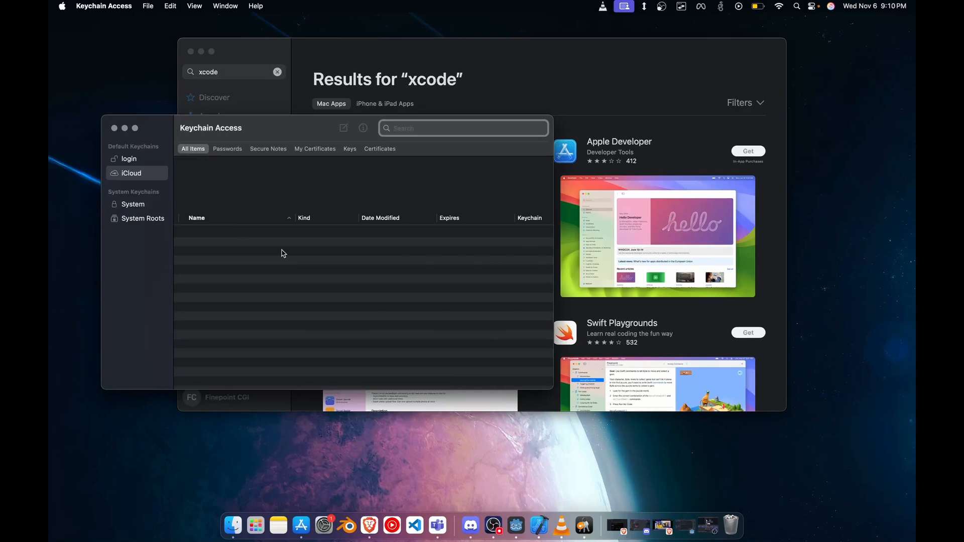
Step: Open the Apple Development certificate in the login keychain and select its Organizational Unit team ID
{"action": "left_click", "coordinate": [128, 161]}
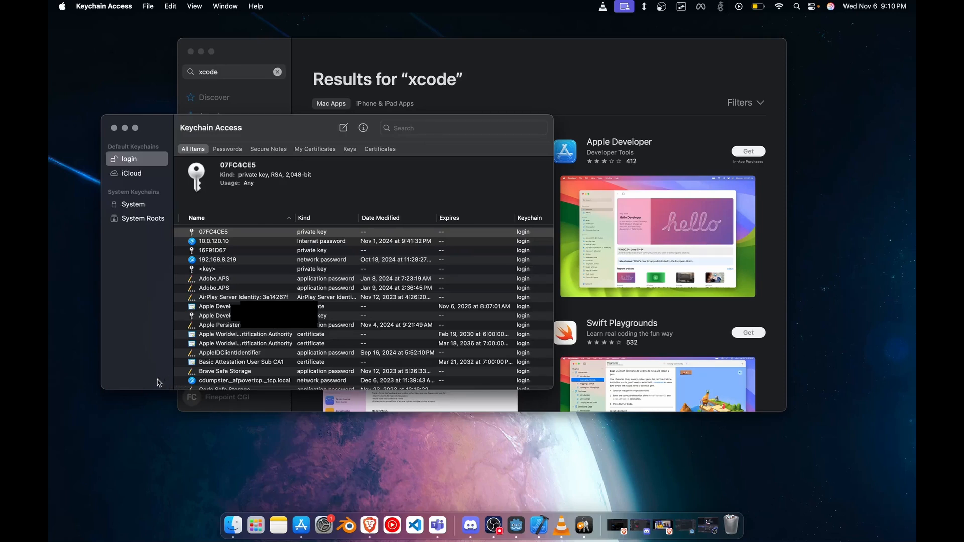
{"action": "left_click", "coordinate": [203, 307]}
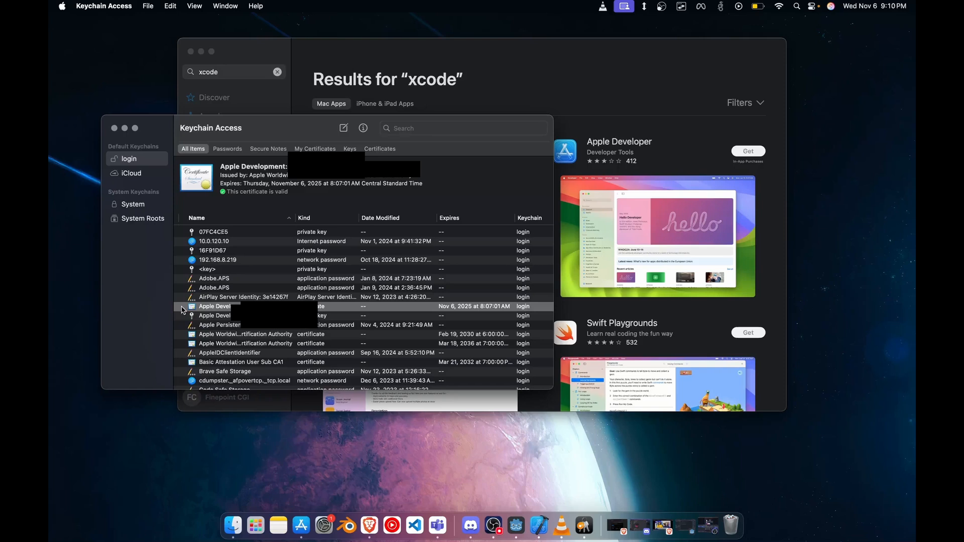
{"action": "double_click", "coordinate": [183, 309]}
{"action": "double_click", "coordinate": [177, 344]}
{"action": "key", "text": "super+c"}
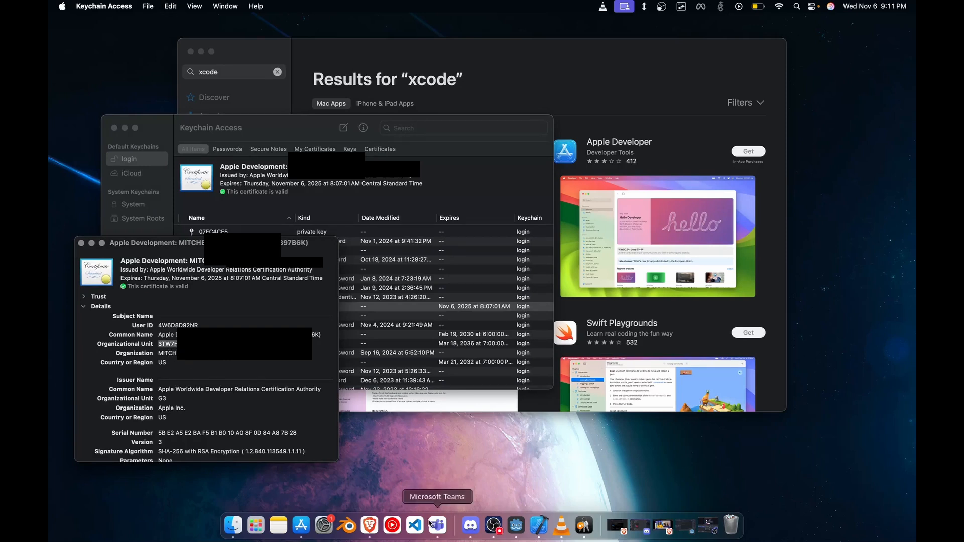
{"action": "left_click", "coordinate": [516, 526]}
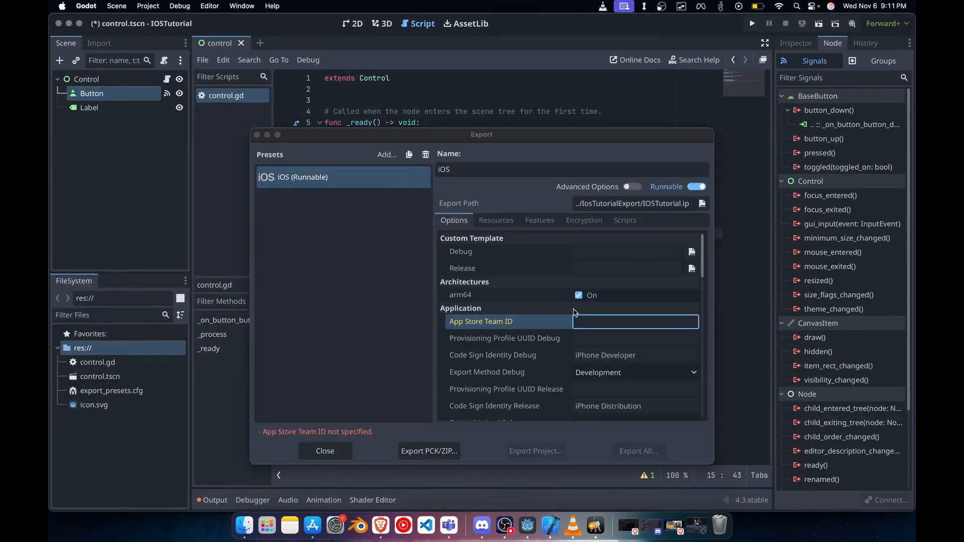
Step: Paste the team ID into App Store Team ID and begin the project export
{"action": "key", "text": "super+v"}
{"action": "left_click", "coordinate": [526, 451]}
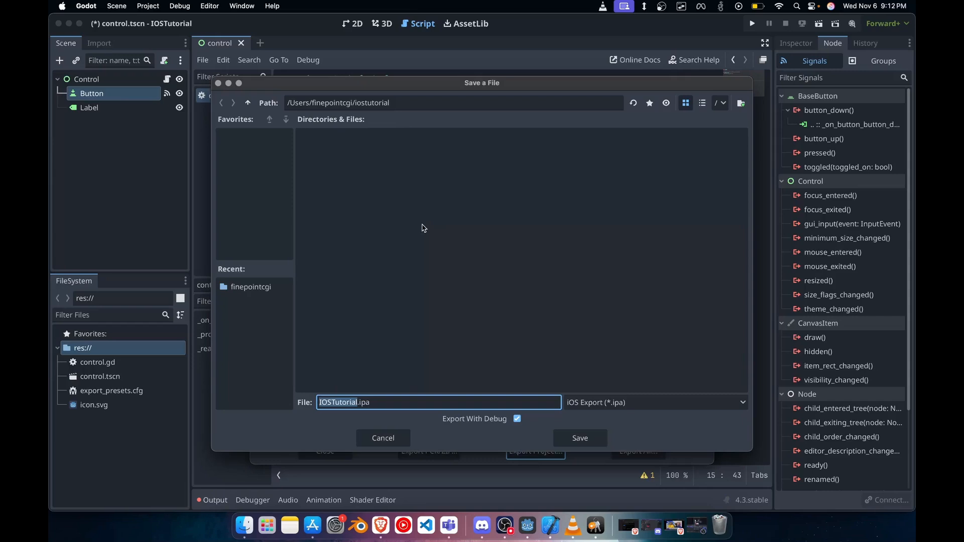
Step: Create an IOSExportTutorialExport folder in the home folder and export IOSTutorial.ipa into it
{"action": "left_click", "coordinate": [247, 102]}
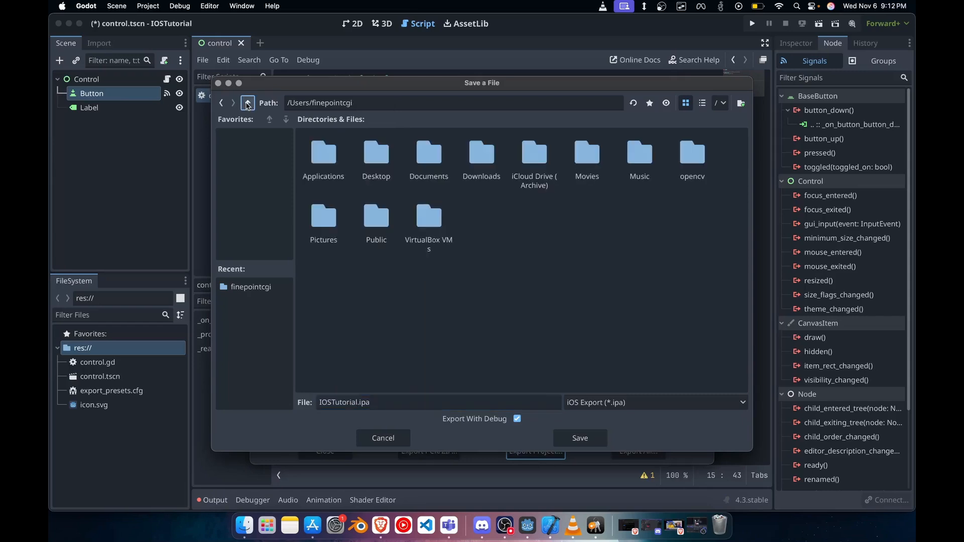
{"action": "right_click", "coordinate": [490, 233]}
{"action": "left_click", "coordinate": [507, 240]}
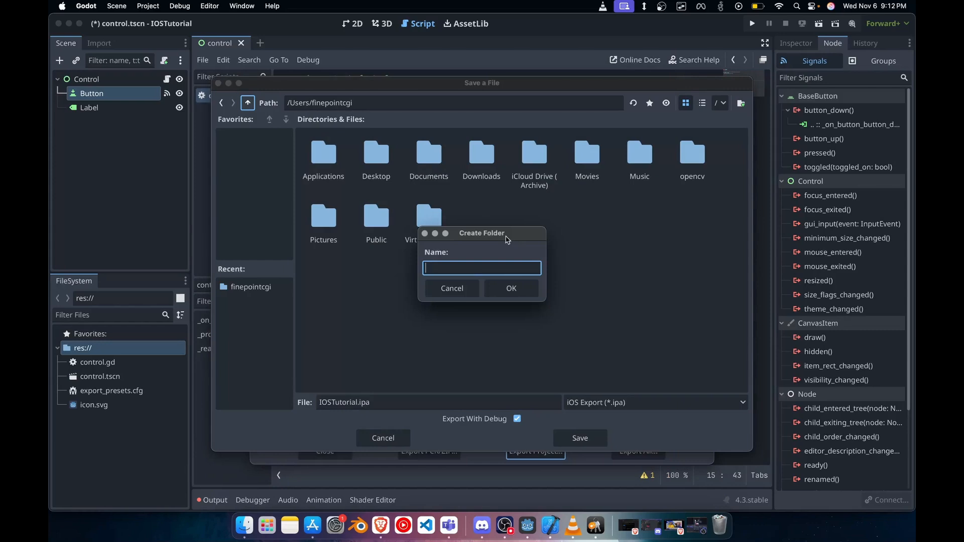
{"action": "type", "text": "IOSExporttutorialExport"}
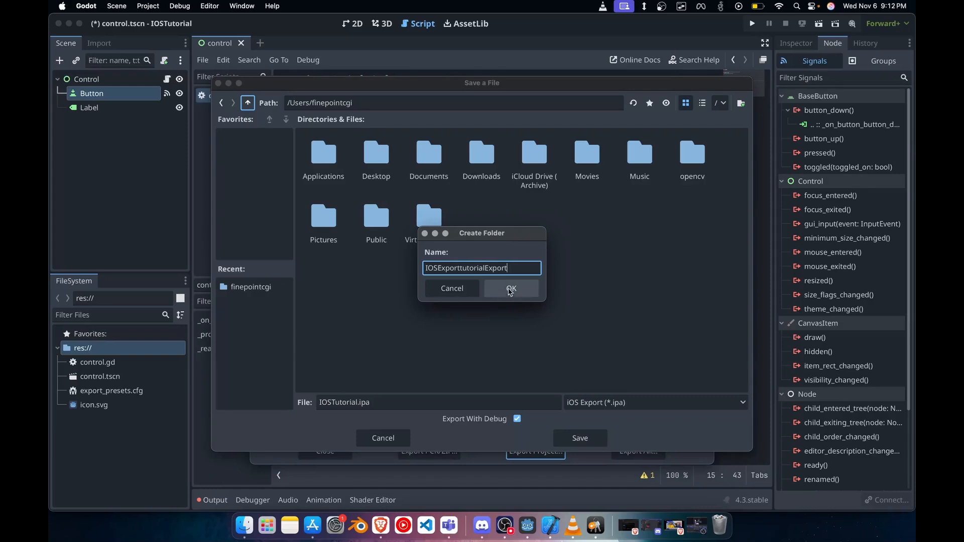
{"action": "left_click", "coordinate": [466, 267]}
{"action": "key", "text": "BackSpace"}
{"action": "type", "text": "T"}
{"action": "left_click", "coordinate": [522, 293]}
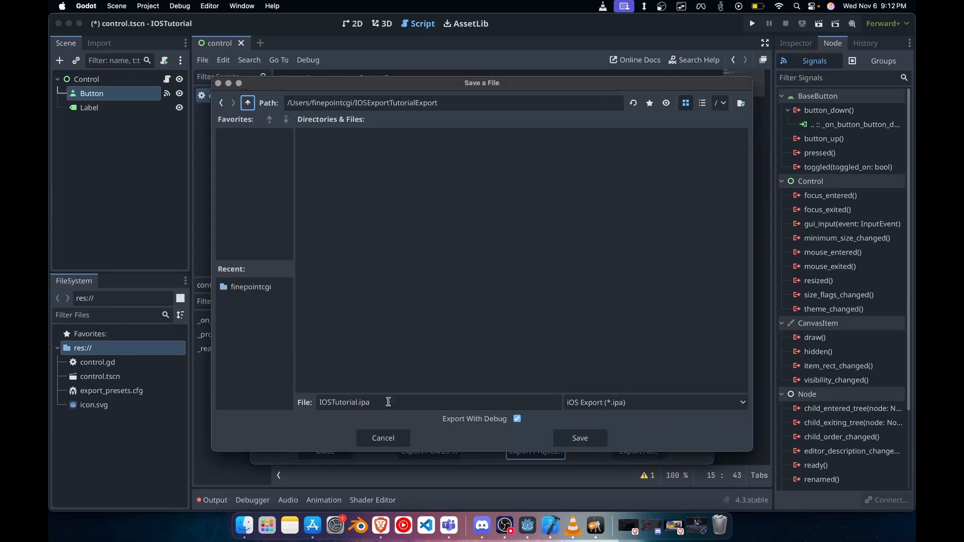
{"action": "left_click", "coordinate": [574, 440]}
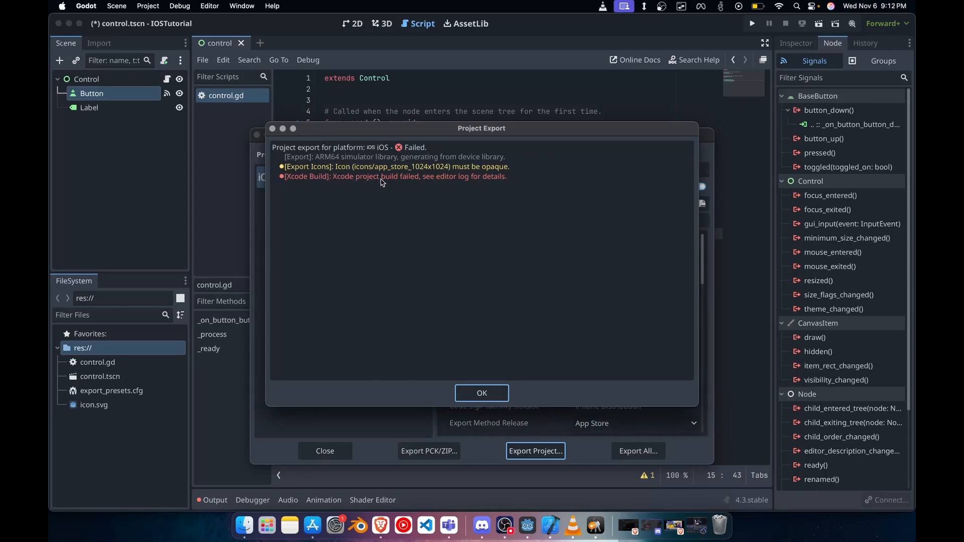
Step: Dismiss the export error and Export dialog, then show the Output log with the xcodebuild failure
{"action": "left_click", "coordinate": [474, 396]}
{"action": "left_click", "coordinate": [328, 451]}
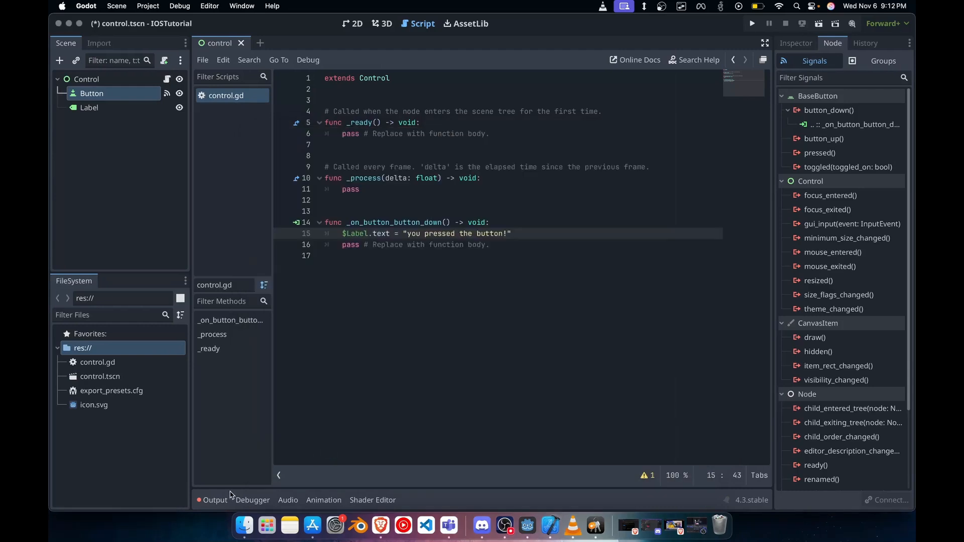
{"action": "left_click", "coordinate": [216, 499]}
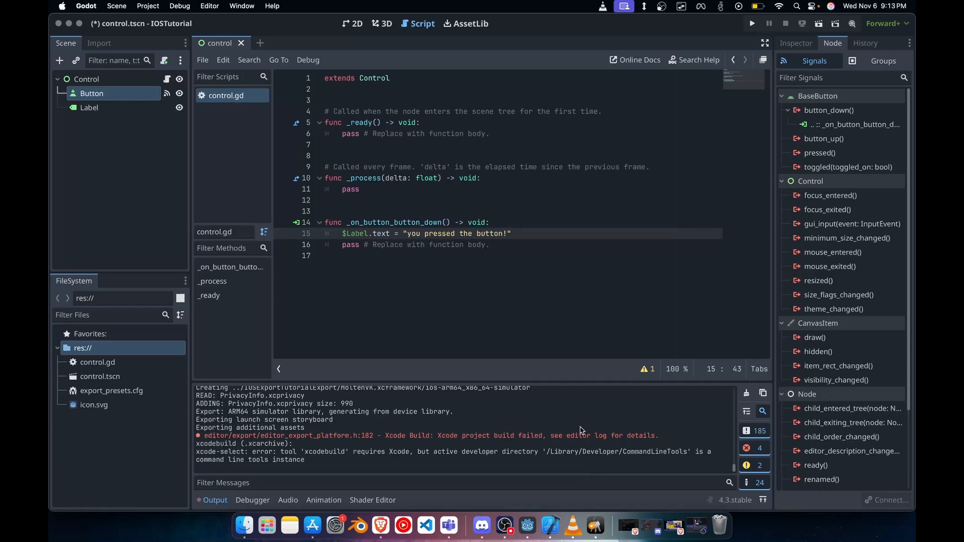
Step: Launch Terminal through Spotlight search
{"action": "key", "text": "super+space"}
{"action": "type", "text": "terminal"}
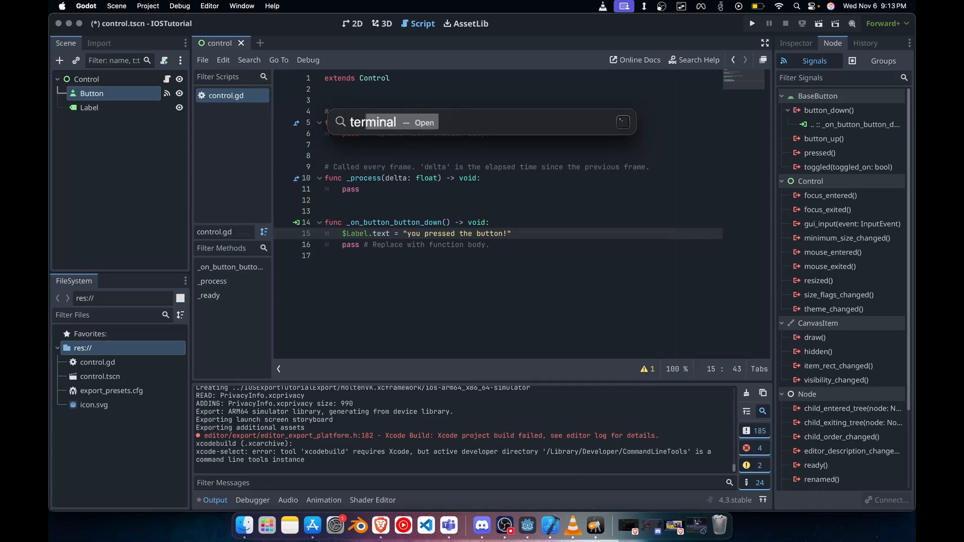
{"action": "key", "text": "Return"}
Step: Run sudo xcode-select -s /Applications/Xcode.app/Contents/Developer and authorise with the admin password
{"action": "type", "text": "sudo xcode-select -s"}
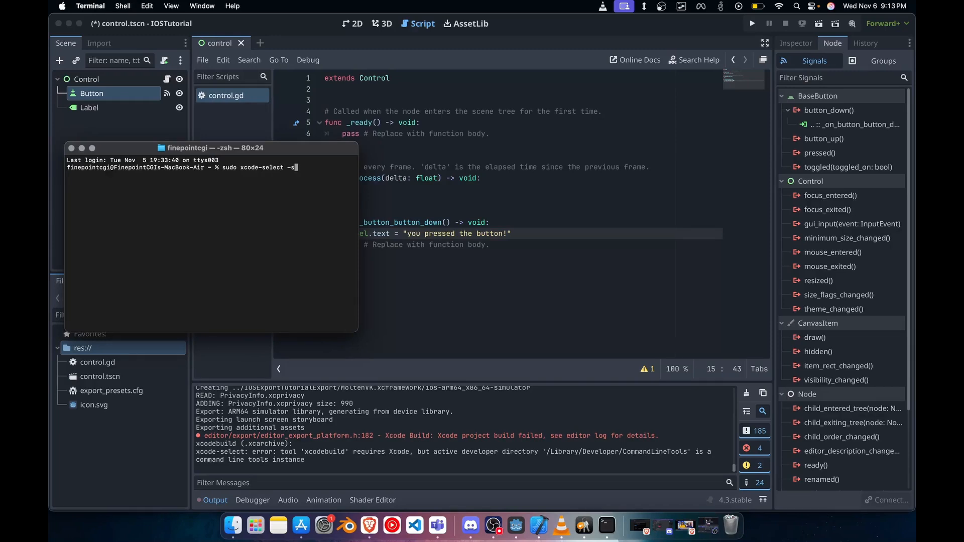
{"action": "type", "text": " /Applications/Xcode.app/Contents/"}
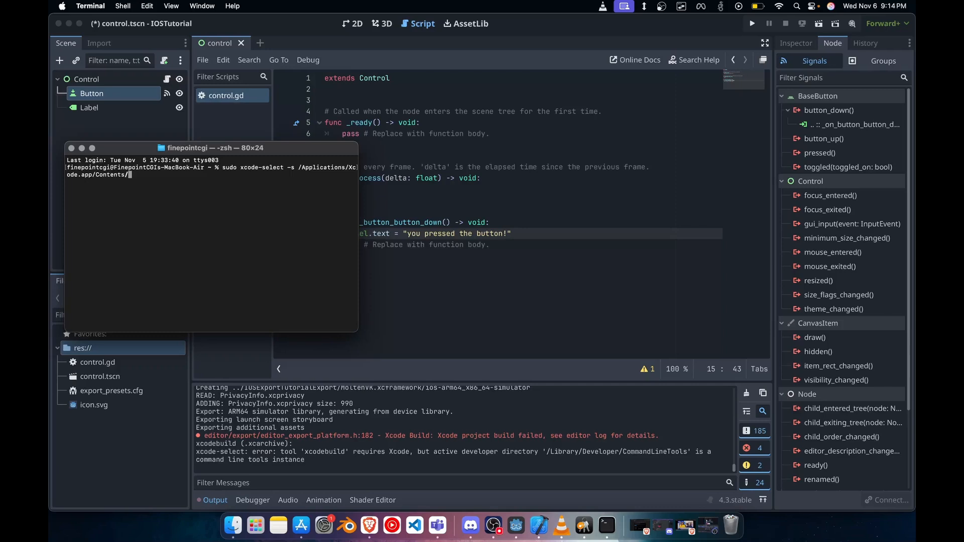
{"action": "type", "text": "Developer/"}
{"action": "key", "text": "Return"}
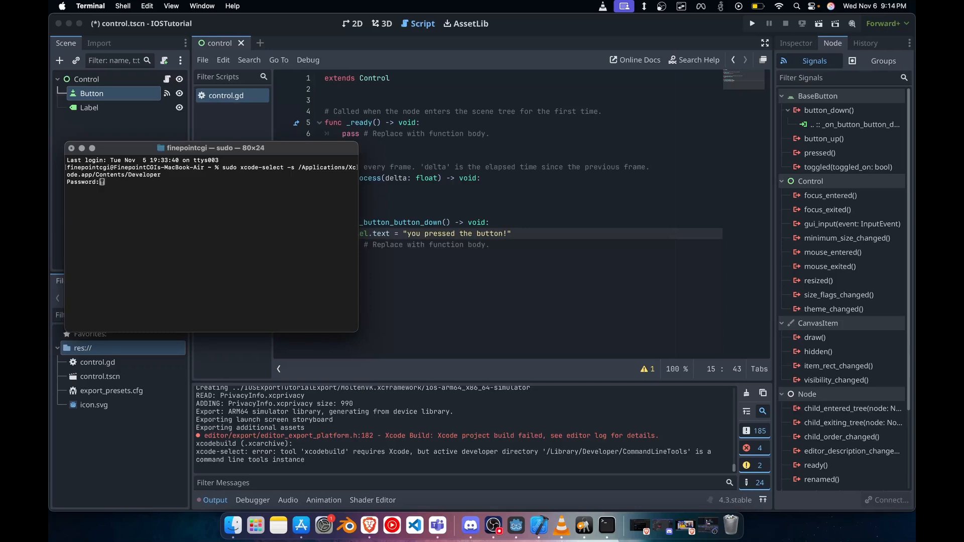
{"action": "key", "text": "Return"}
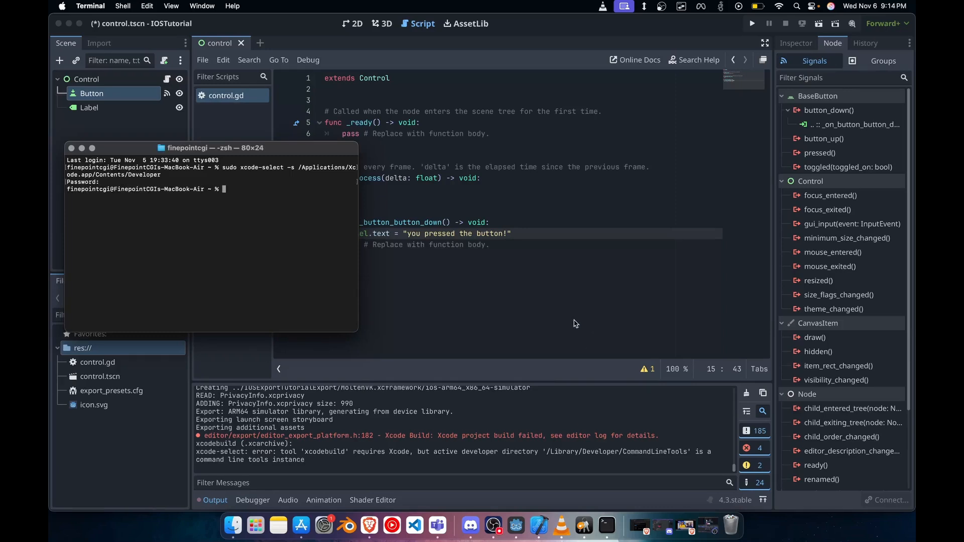
Step: Re-export the whole iOS project from Project > Export to the existing file location
{"action": "left_click", "coordinate": [374, 121]}
{"action": "left_click_drag", "start_coordinate": [490, 222], "coordinate": [373, 121]}
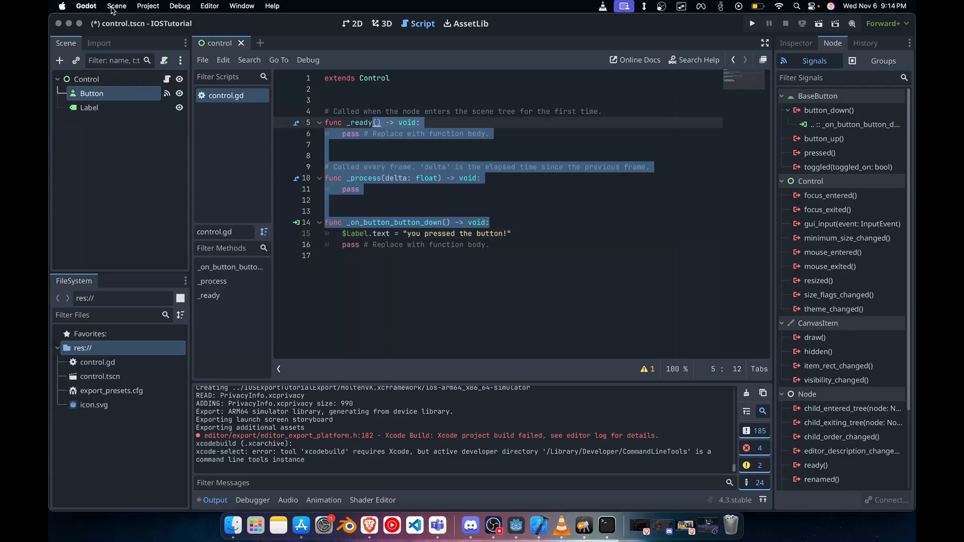
{"action": "left_click", "coordinate": [148, 6]}
{"action": "left_click", "coordinate": [151, 56]}
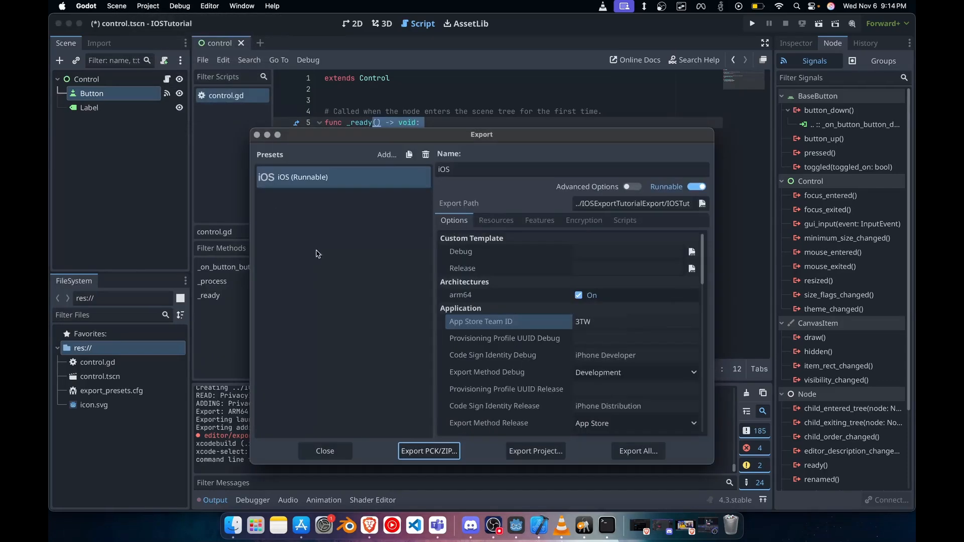
{"action": "left_click", "coordinate": [535, 452]}
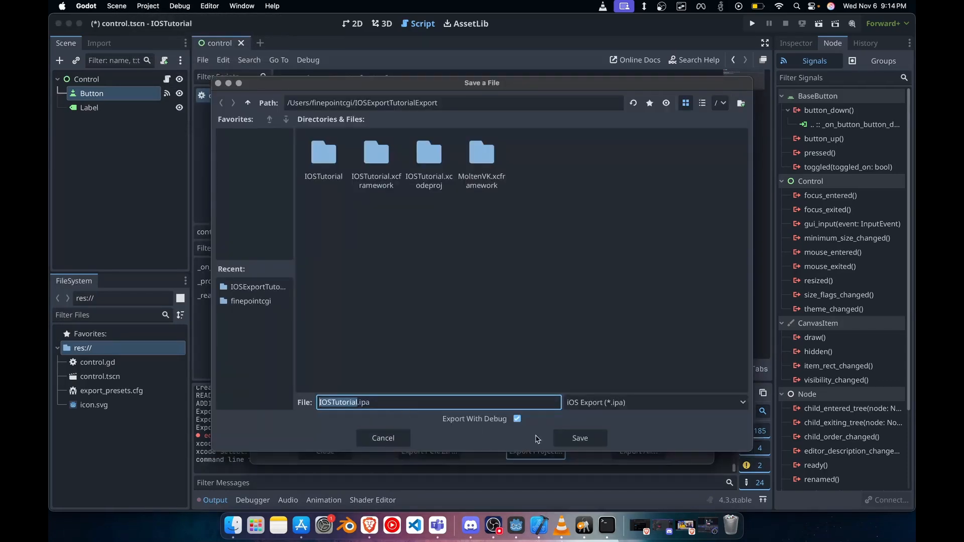
{"action": "left_click", "coordinate": [561, 438]}
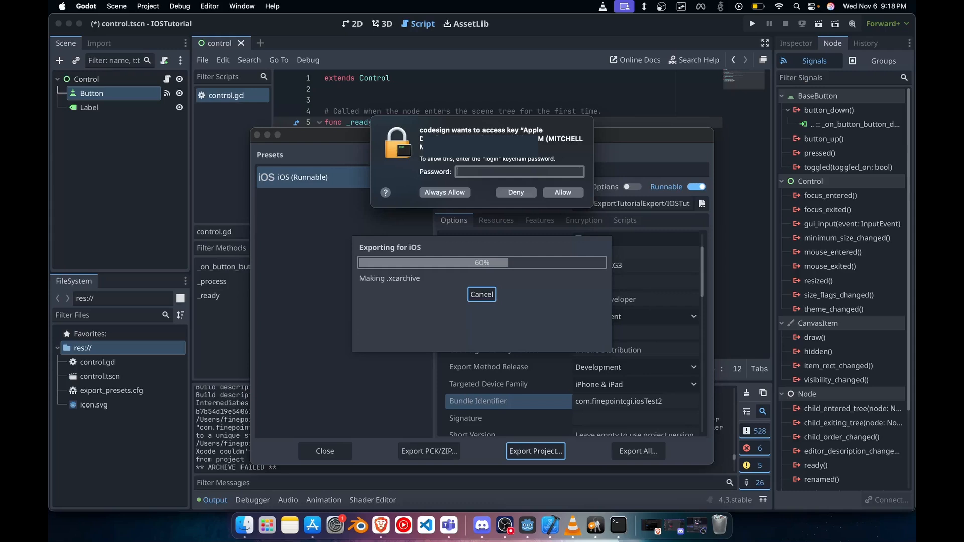
Step: Enter the login keychain password at both codesign prompts to allow signing
{"action": "type", "text": "*********"}
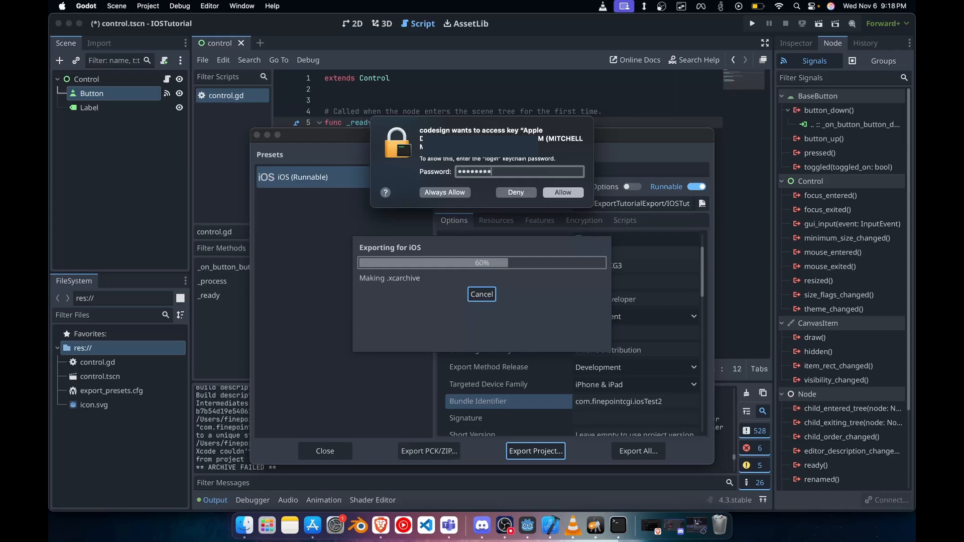
{"action": "key", "text": "Return"}
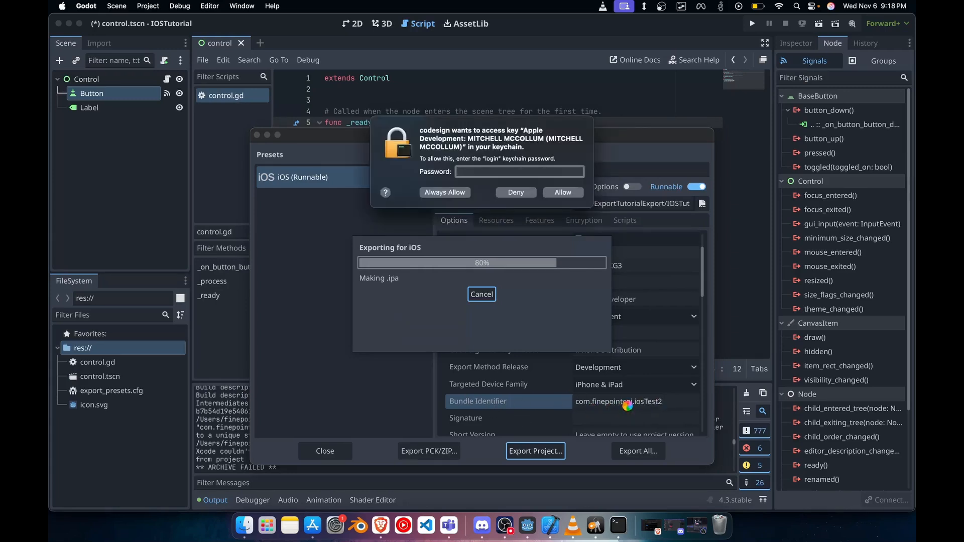
{"action": "type", "text": "••••••"}
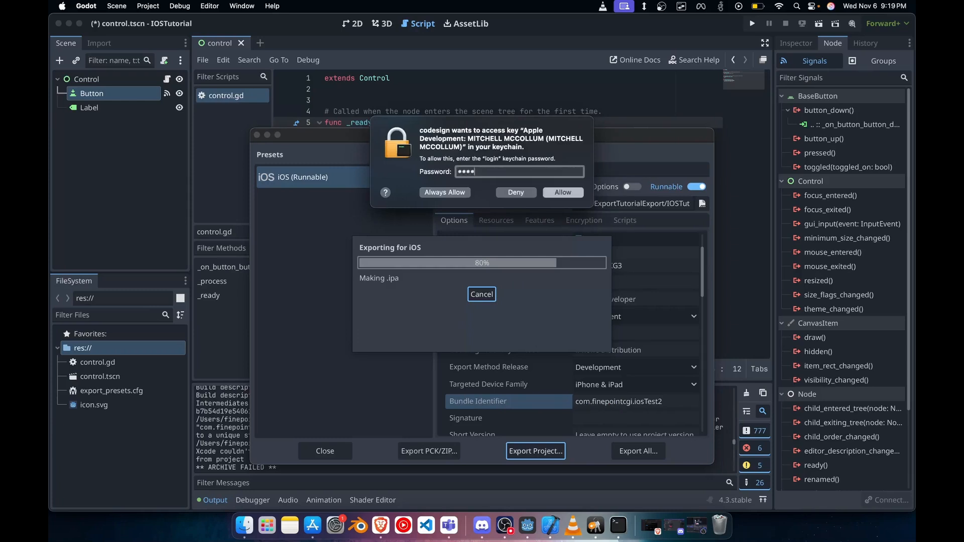
{"action": "key", "text": "Return"}
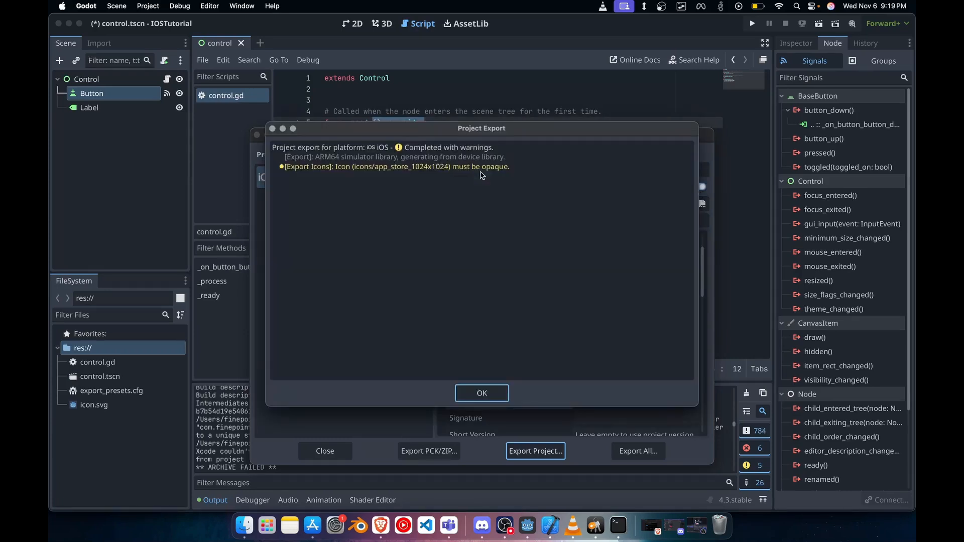
Step: Dismiss the export results and select the iosTest2 part of the iOS preset's bundle identifier
{"action": "left_click", "coordinate": [481, 393]}
{"action": "left_click", "coordinate": [637, 401]}
{"action": "left_click_drag", "start_coordinate": [634, 401], "coordinate": [664, 402]}
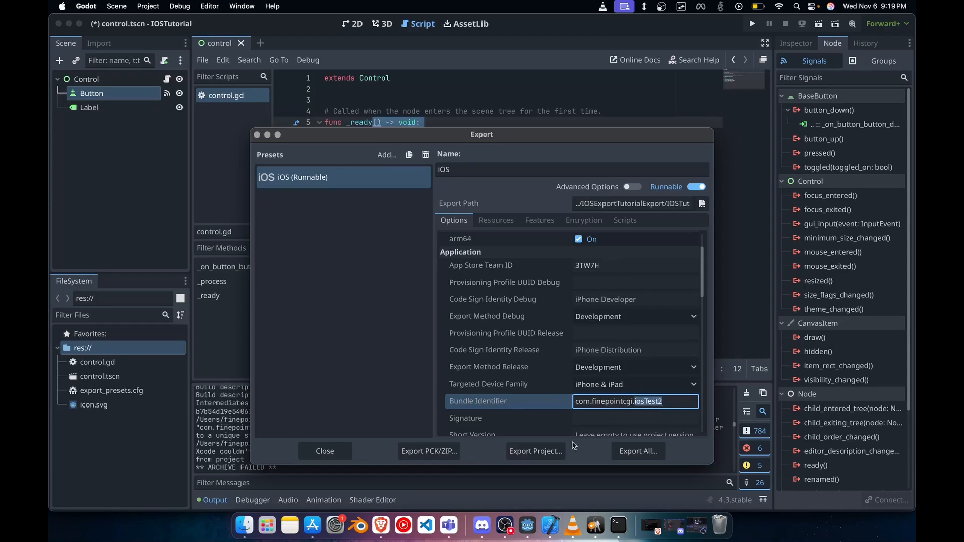
Step: Open a home-folder Finder window, browse into IOSExportTutorialExport and open IOSTutorial.xcodeproj
{"action": "left_click", "coordinate": [245, 525]}
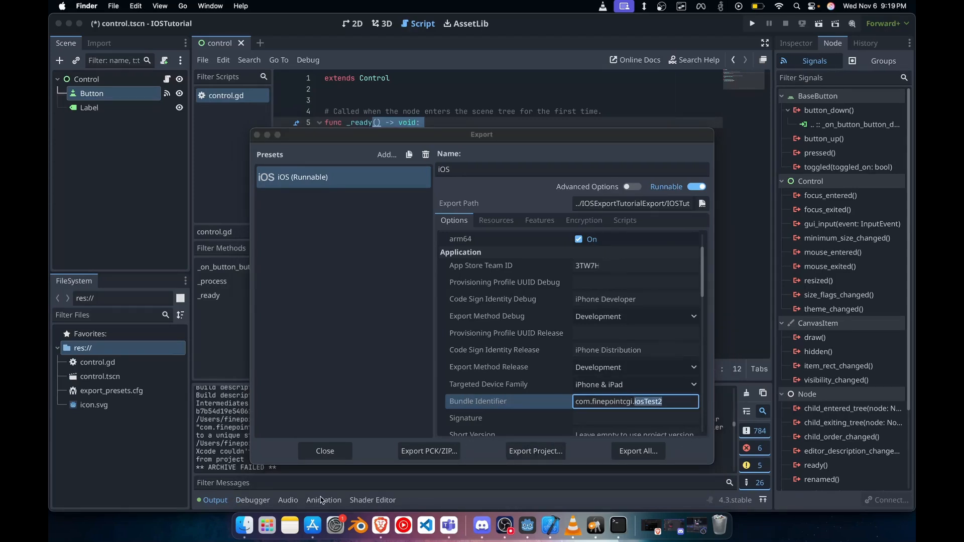
{"action": "right_click", "coordinate": [245, 524]}
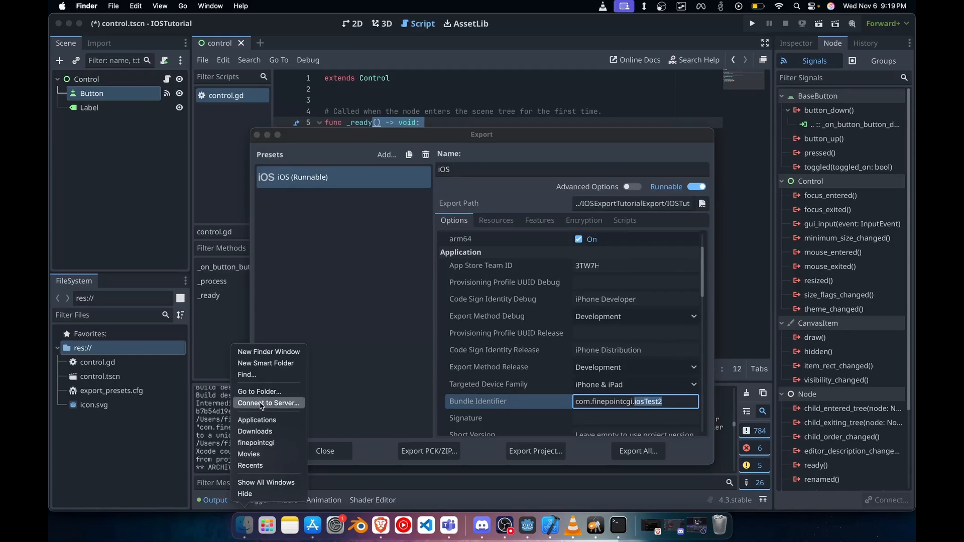
{"action": "left_click", "coordinate": [260, 446]}
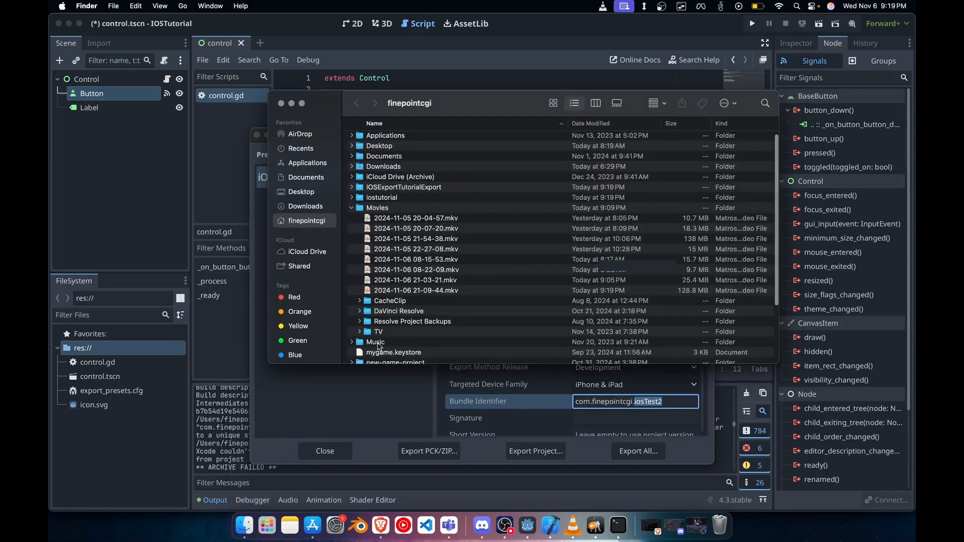
{"action": "left_click", "coordinate": [352, 211]}
{"action": "left_click", "coordinate": [352, 211]}
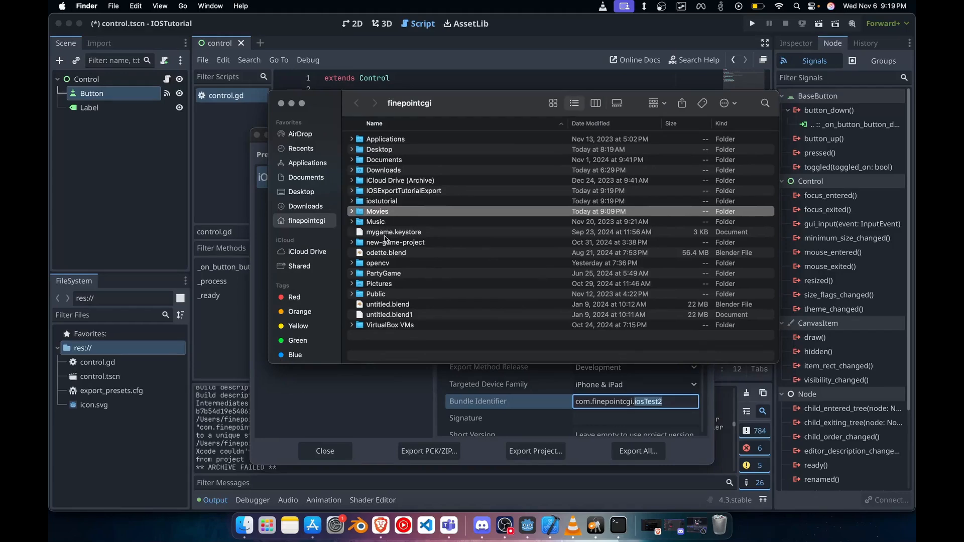
{"action": "double_click", "coordinate": [381, 201]}
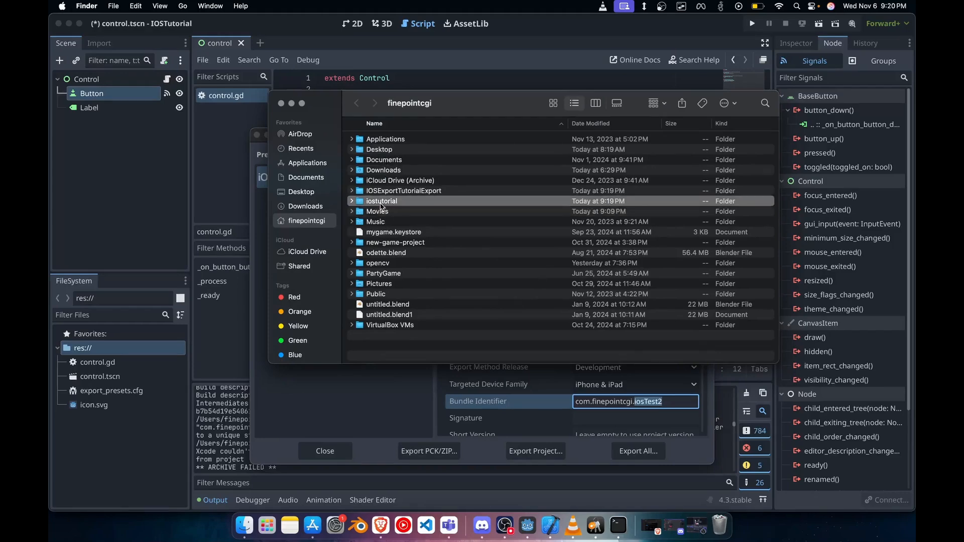
{"action": "left_click", "coordinate": [356, 103]}
{"action": "double_click", "coordinate": [417, 190]}
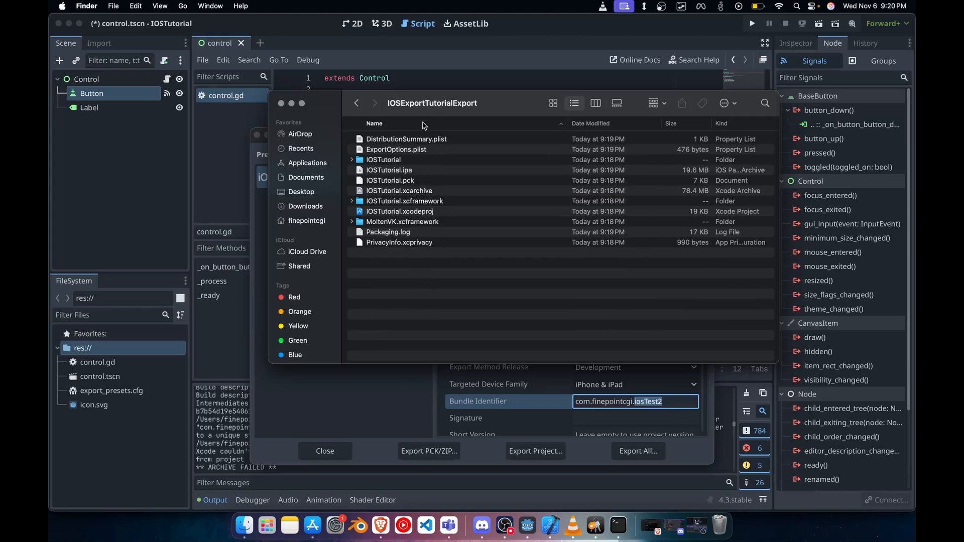
{"action": "double_click", "coordinate": [418, 211]}
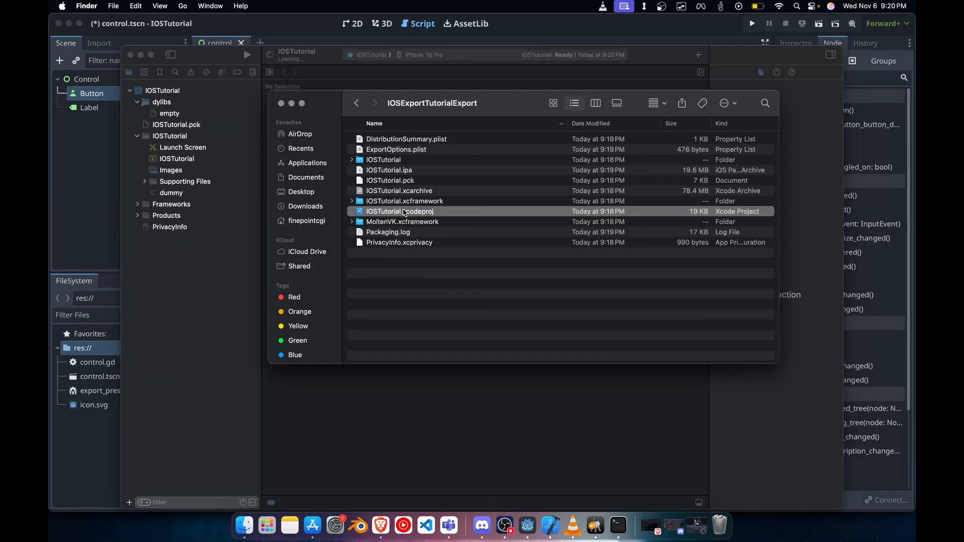
Step: Build and run IOSTutorial in Xcode on the iPhone 16 Pro simulator
{"action": "left_click", "coordinate": [389, 387]}
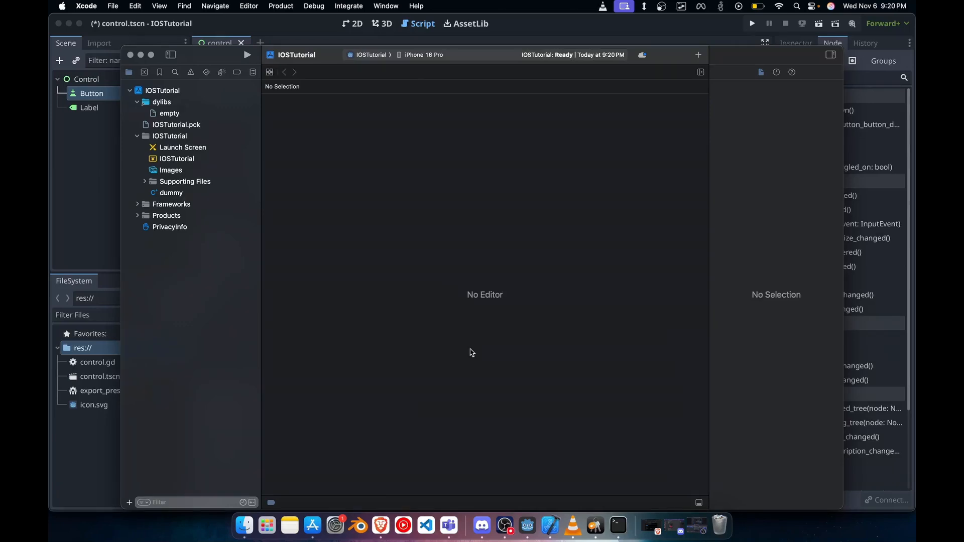
{"action": "left_click", "coordinate": [247, 56]}
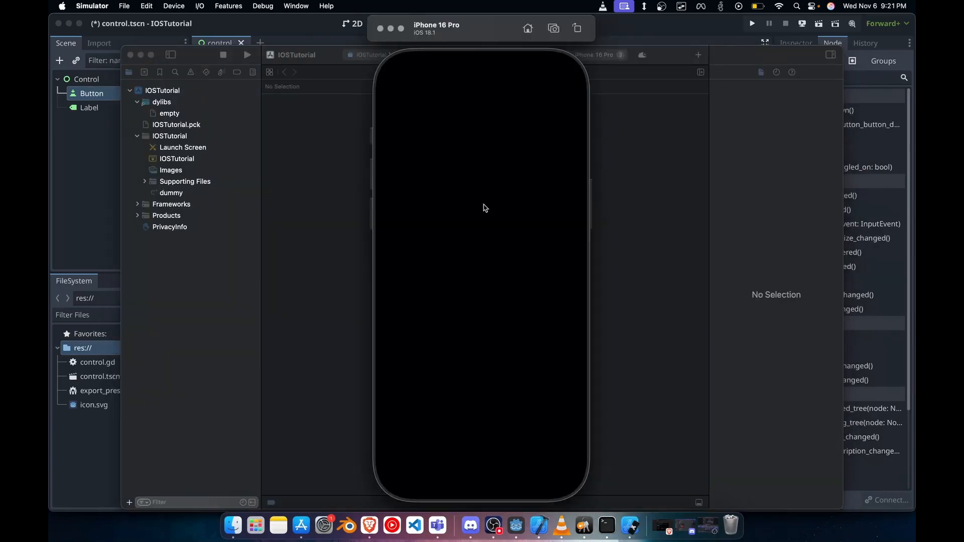
Step: Rotate the simulated iPhone 16 Pro to landscape and reposition the Simulator window
{"action": "left_click_drag", "start_coordinate": [482, 34], "coordinate": [681, 38]}
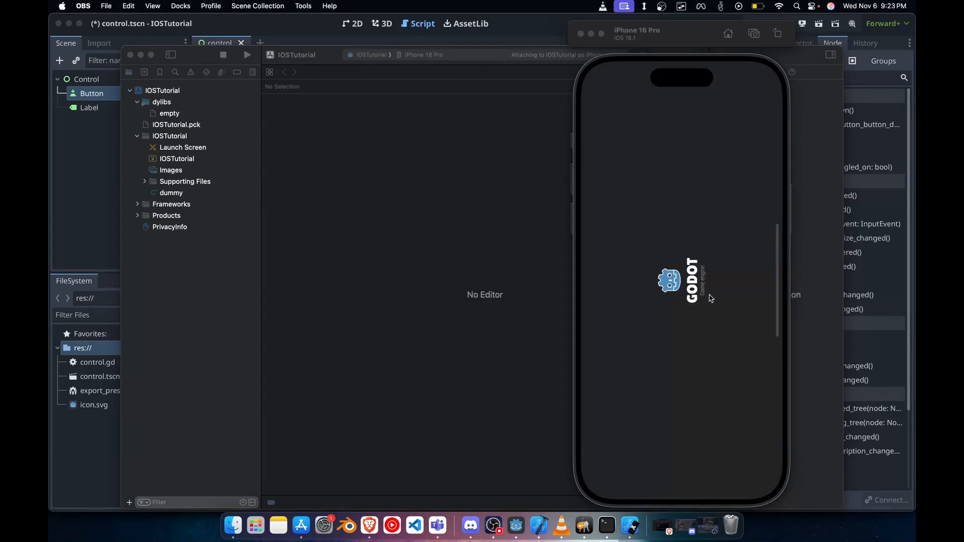
{"action": "left_click", "coordinate": [777, 33]}
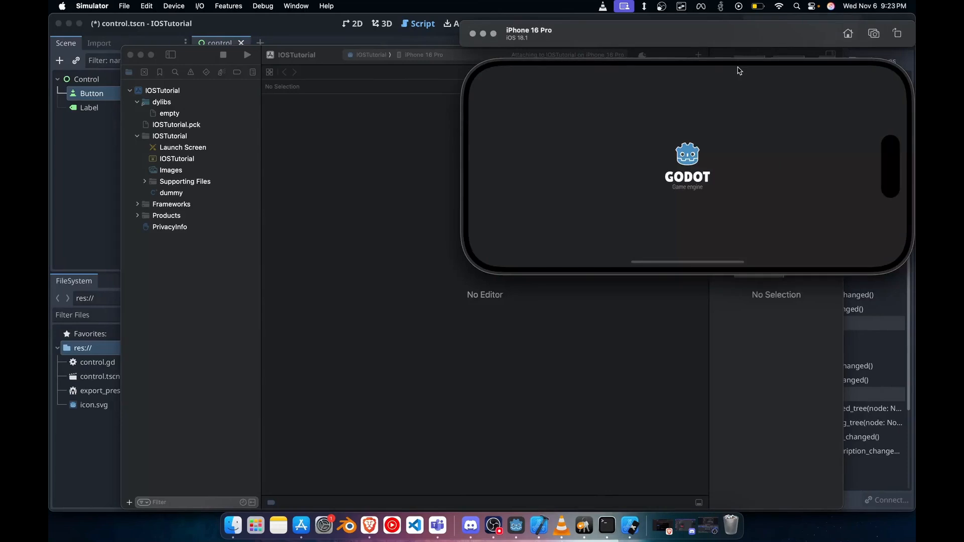
{"action": "left_click_drag", "start_coordinate": [688, 39], "coordinate": [522, 83]}
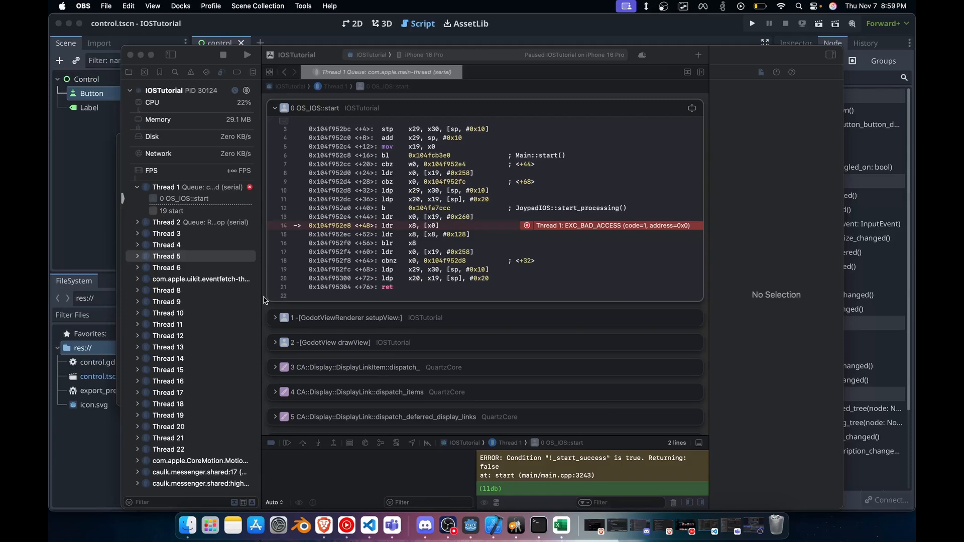
Step: Set the run destination to the connected physical iPad and run the app there
{"action": "left_click", "coordinate": [499, 85]}
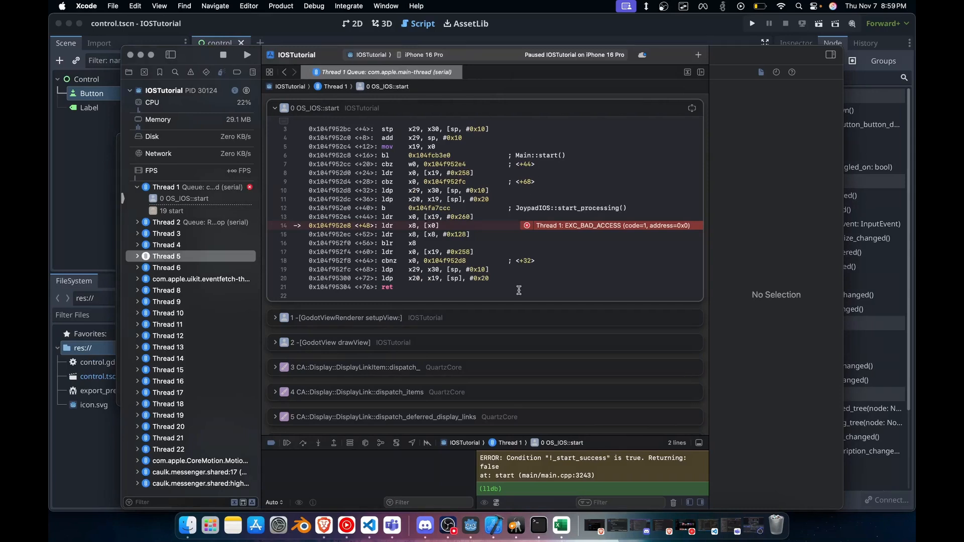
{"action": "left_click", "coordinate": [364, 55]}
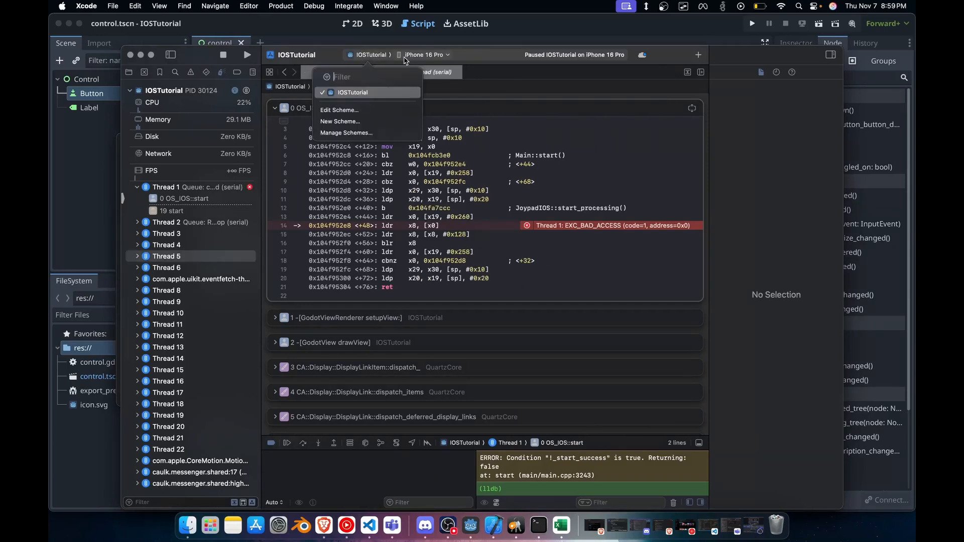
{"action": "left_click", "coordinate": [404, 56]}
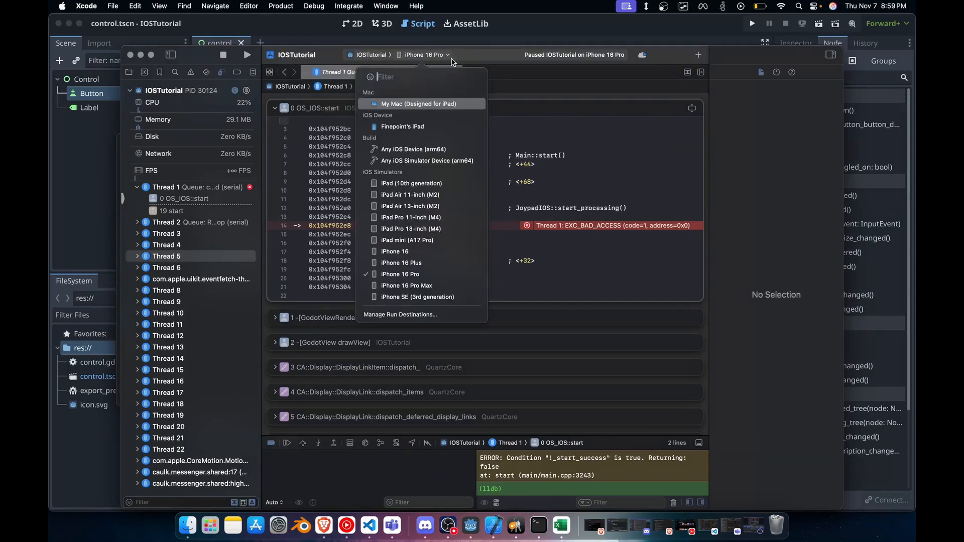
{"action": "left_click", "coordinate": [416, 127]}
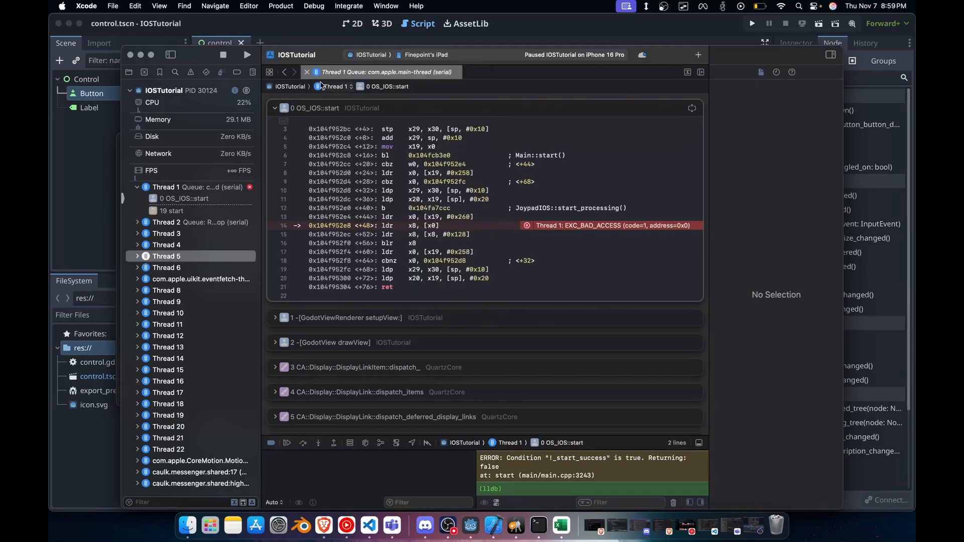
{"action": "left_click", "coordinate": [245, 57]}
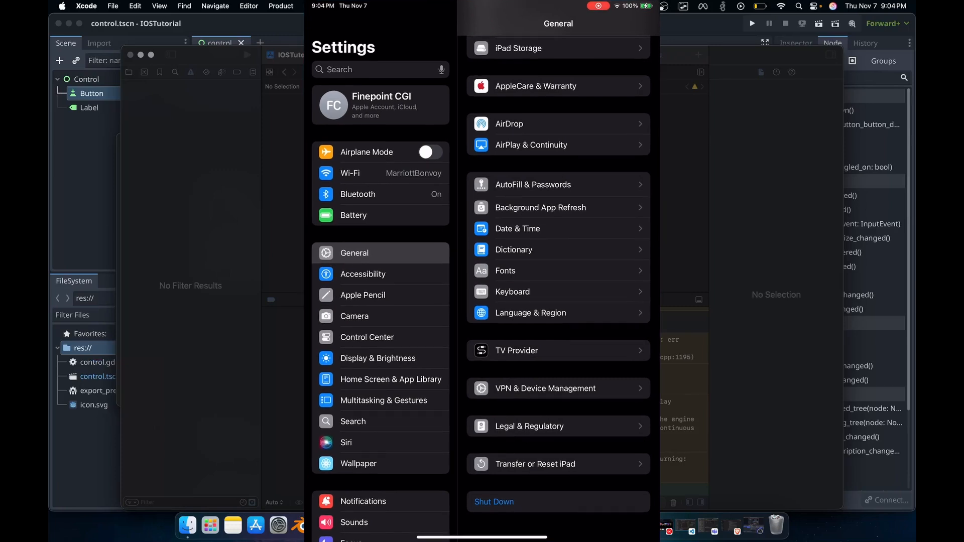
Step: Switch on Developer Mode under Privacy & Security in the iPad's Settings
{"action": "scroll", "coordinate": [380, 301], "scroll_direction": "down", "scroll_amount": 5}
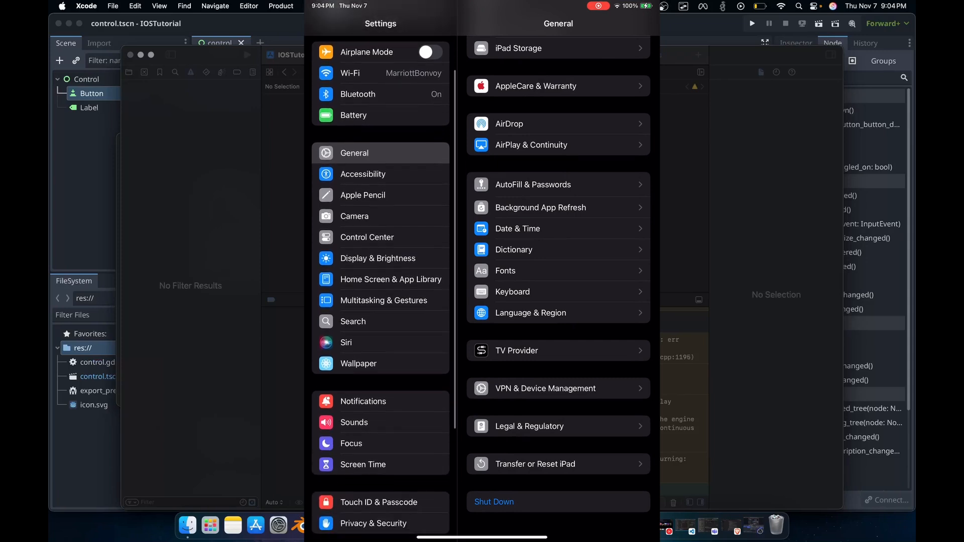
{"action": "left_click", "coordinate": [373, 375]}
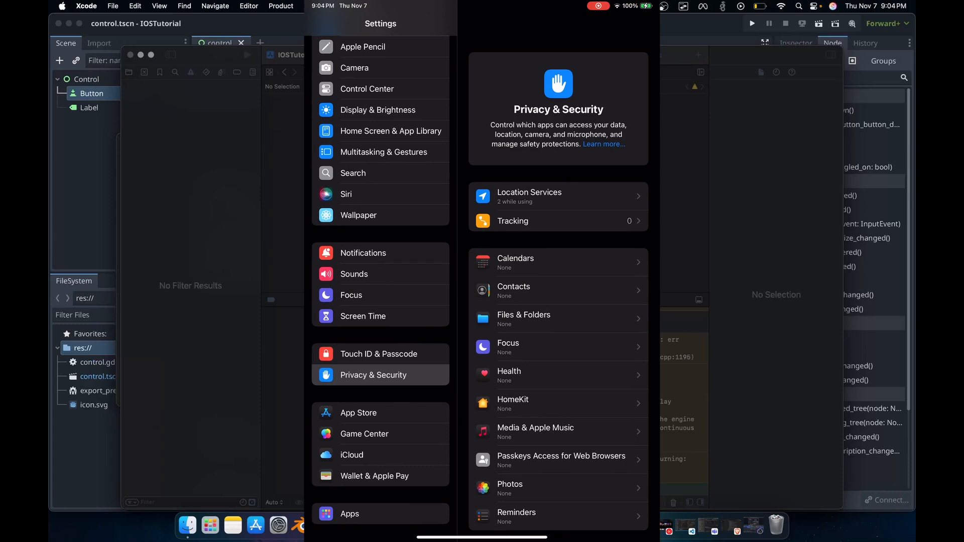
{"action": "scroll", "coordinate": [558, 302], "scroll_direction": "down", "scroll_amount": 7}
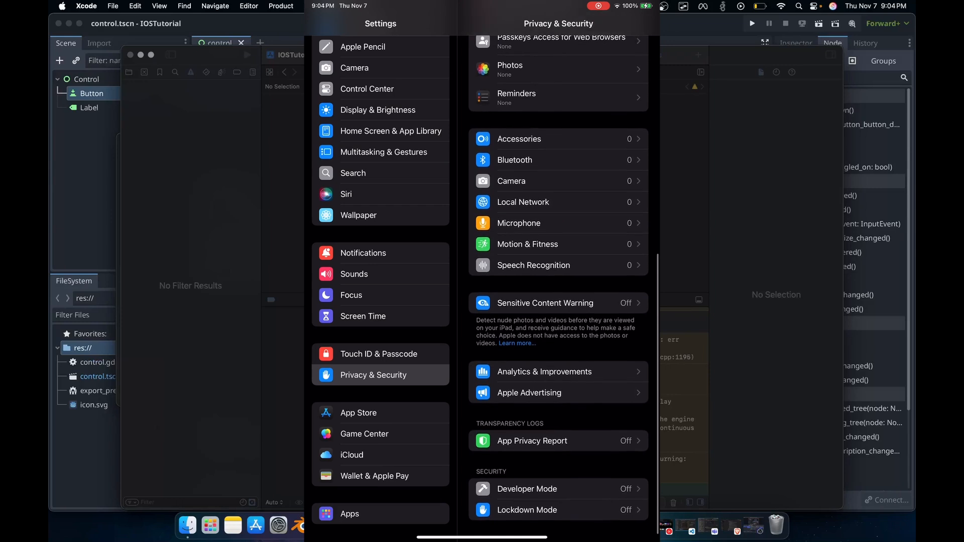
{"action": "left_click", "coordinate": [524, 489]}
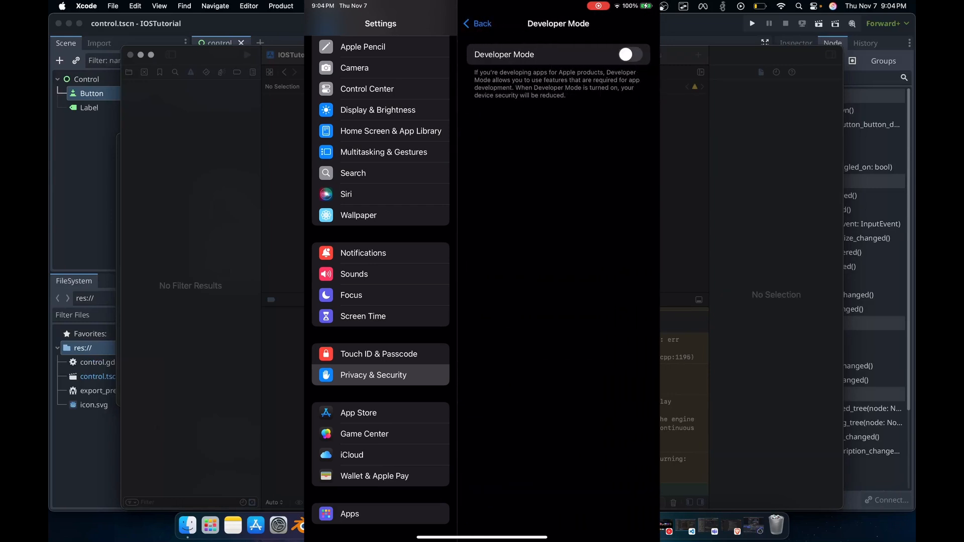
{"action": "left_click", "coordinate": [630, 54]}
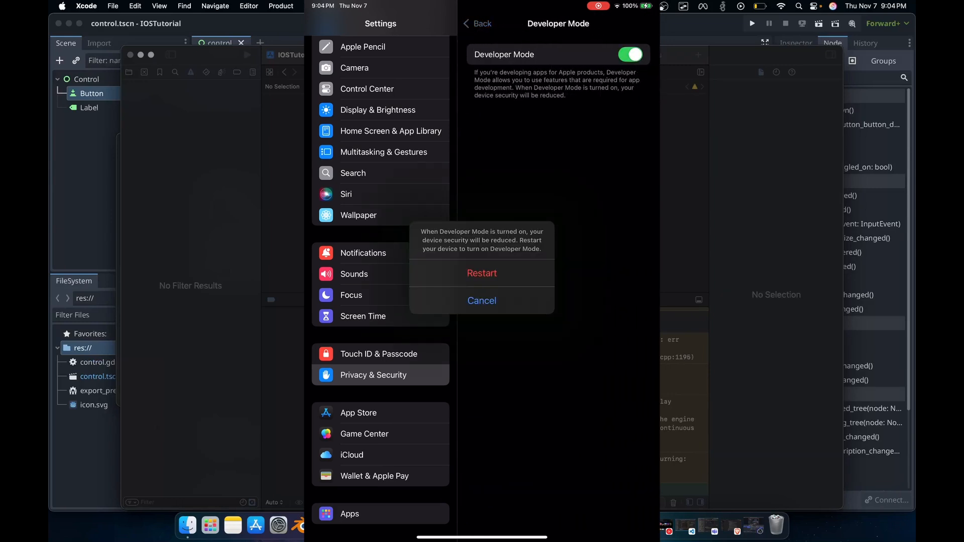
{"action": "left_click_drag", "start_coordinate": [638, 5], "coordinate": [627, 150]}
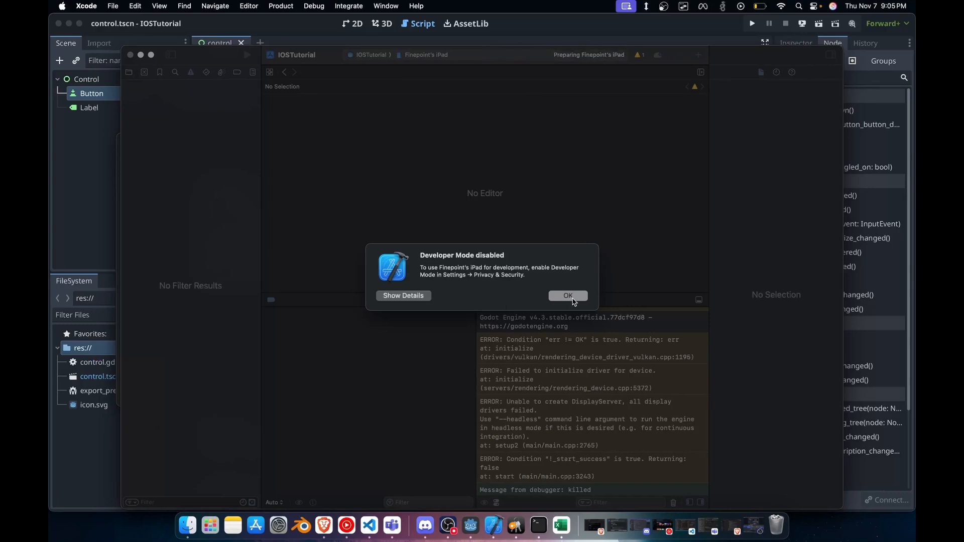
Step: Dismiss the Developer Mode disabled alert and run IOSTutorial on the iPad again
{"action": "left_click", "coordinate": [567, 296]}
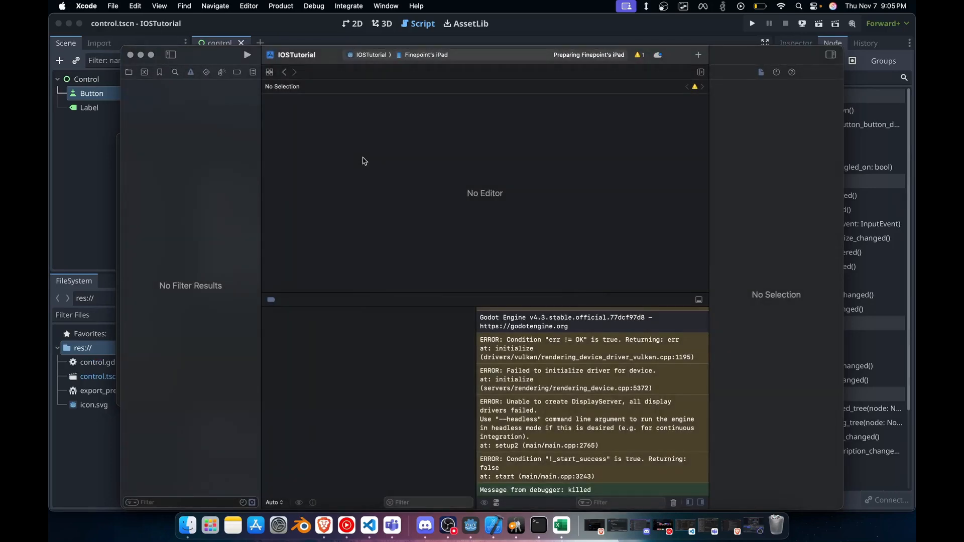
{"action": "left_click", "coordinate": [247, 54]}
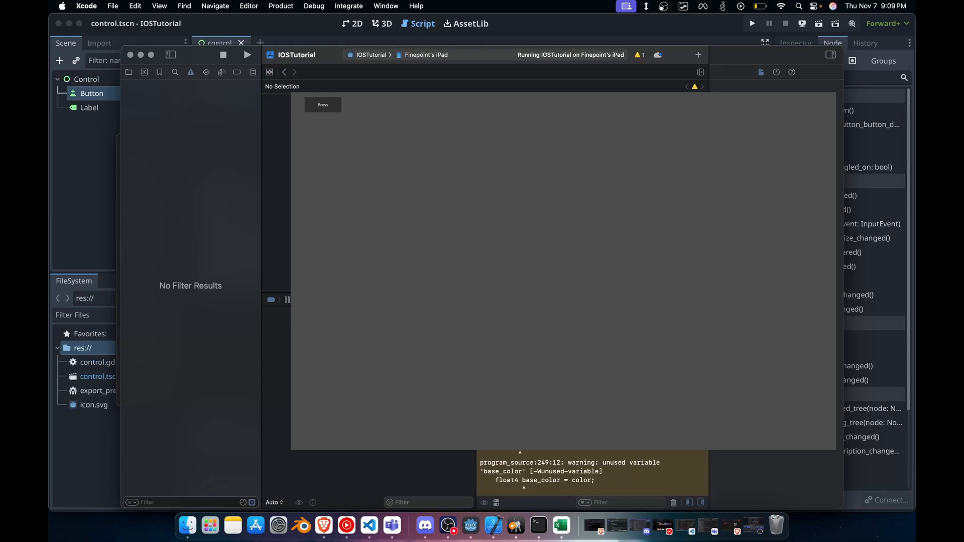
Step: Tap the Press button in the running iPad app so the label reads "you pressed the button!"
{"action": "left_click", "coordinate": [323, 105]}
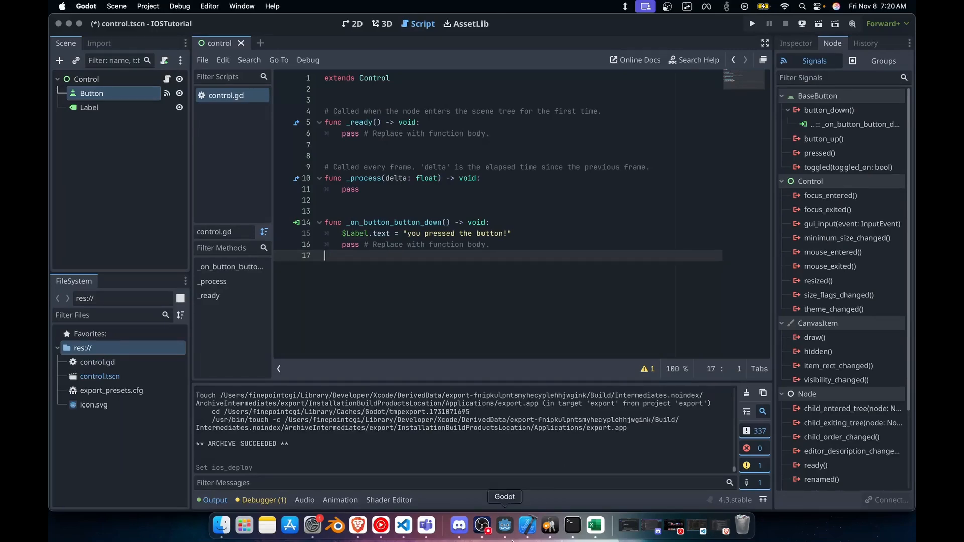
Step: Deploy and run the project on the wired iPad via Remote Debug, watching the run in Xcode
{"action": "left_click", "coordinate": [536, 522]}
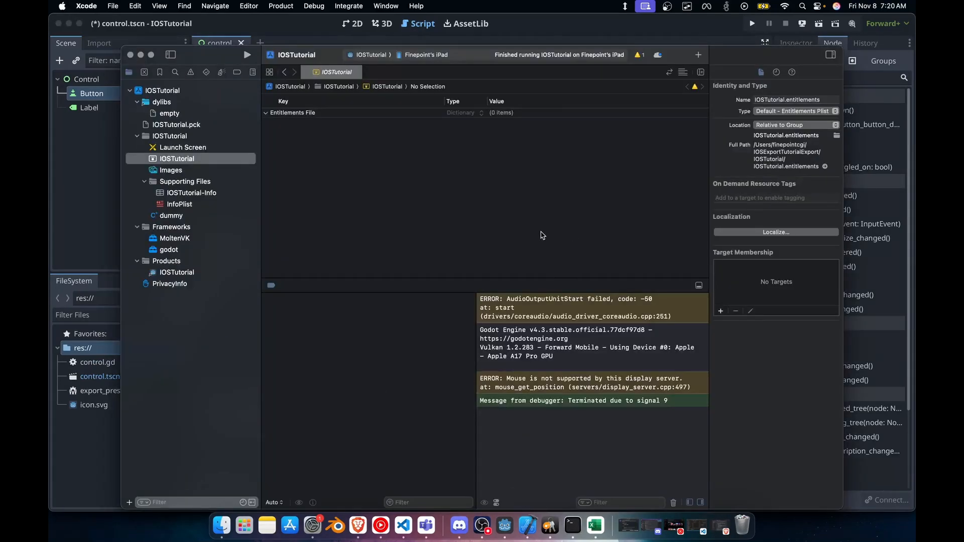
{"action": "left_click", "coordinate": [72, 235]}
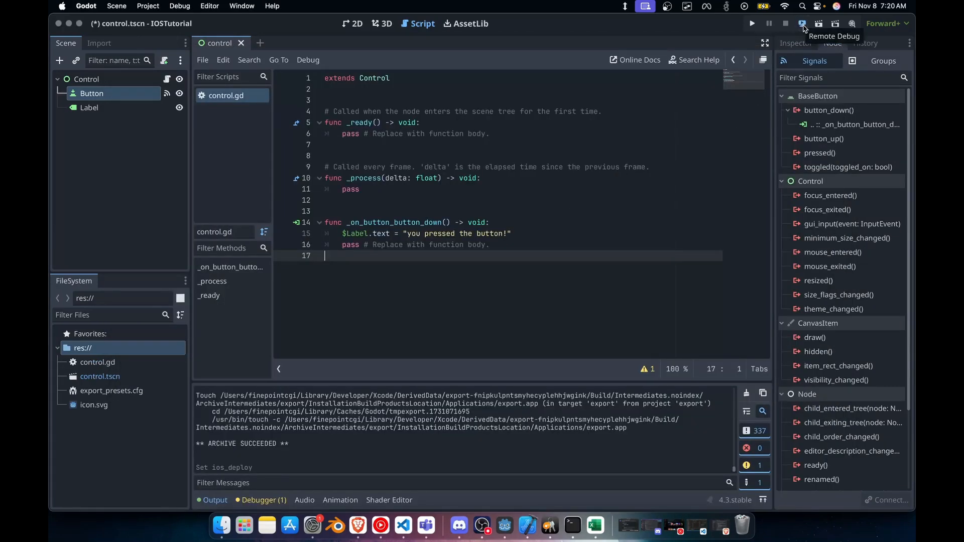
{"action": "left_click", "coordinate": [802, 25]}
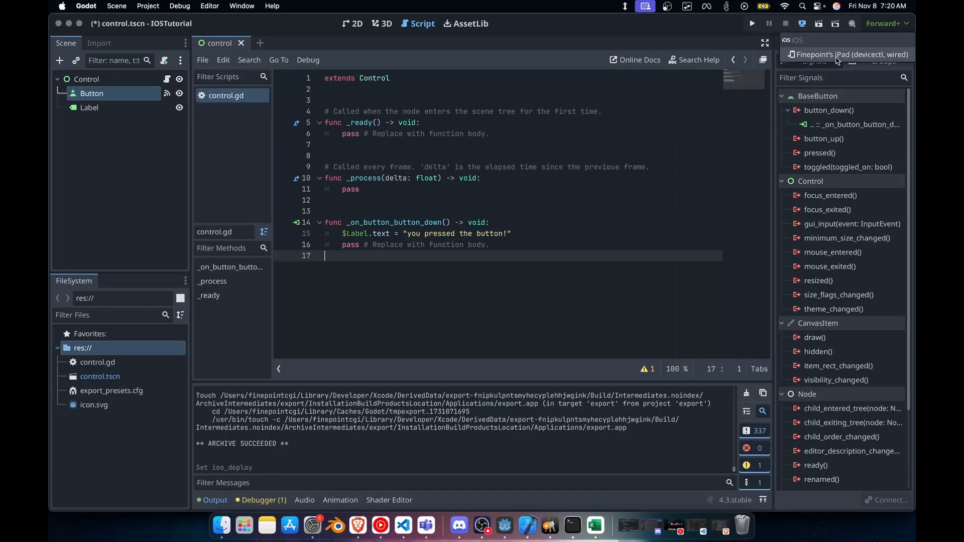
{"action": "left_click", "coordinate": [836, 56]}
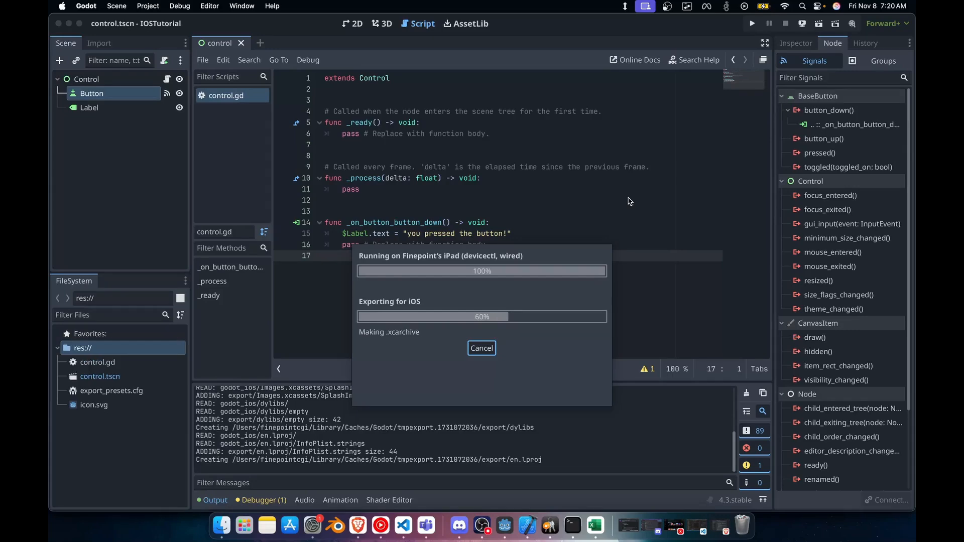
{"action": "left_click", "coordinate": [532, 525]}
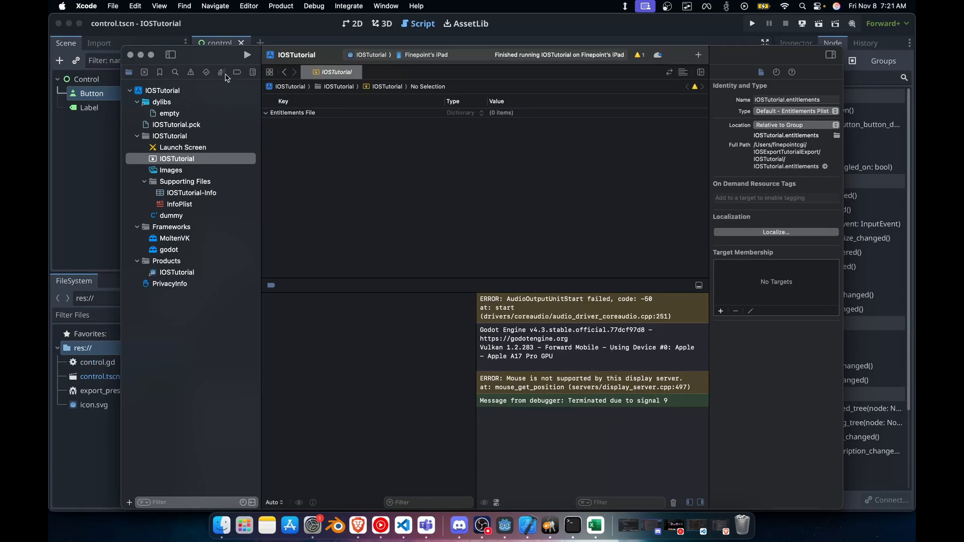
{"action": "left_click", "coordinate": [419, 256]}
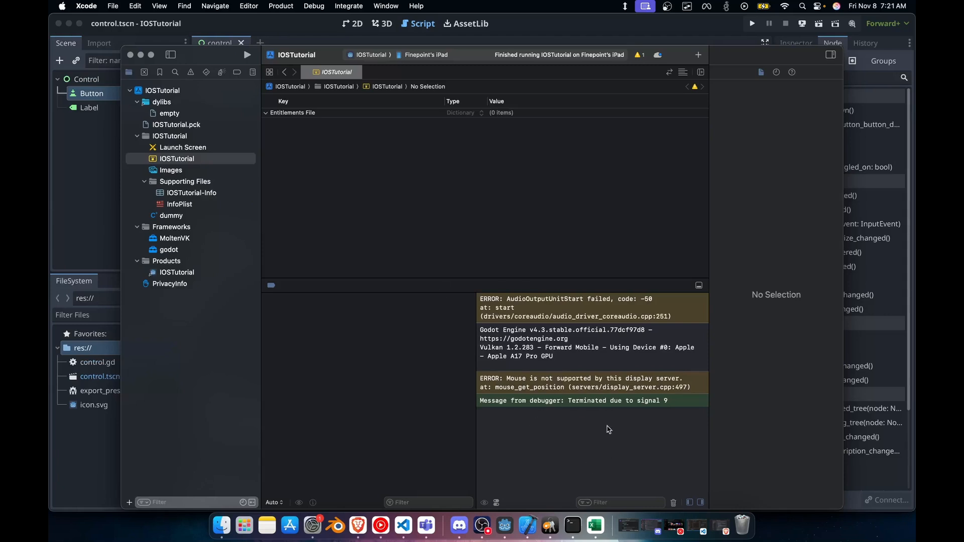
{"action": "left_click", "coordinate": [70, 239]}
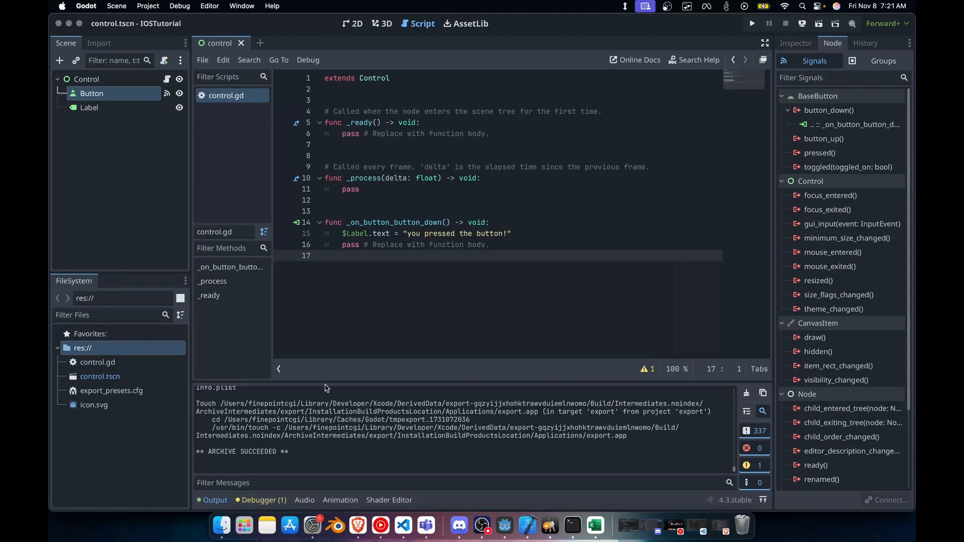
Step: Enlarge the bottom panel, switch to the Debugger and set a breakpoint on control.gd line 15
{"action": "left_click_drag", "start_coordinate": [327, 382], "coordinate": [341, 336]}
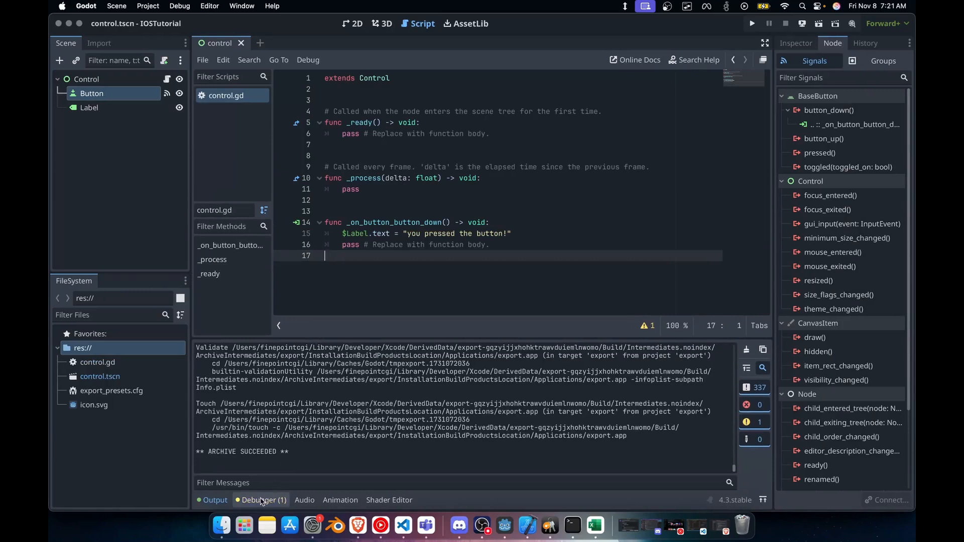
{"action": "left_click", "coordinate": [261, 501]}
{"action": "left_click", "coordinate": [283, 234]}
{"action": "left_click", "coordinate": [333, 277]}
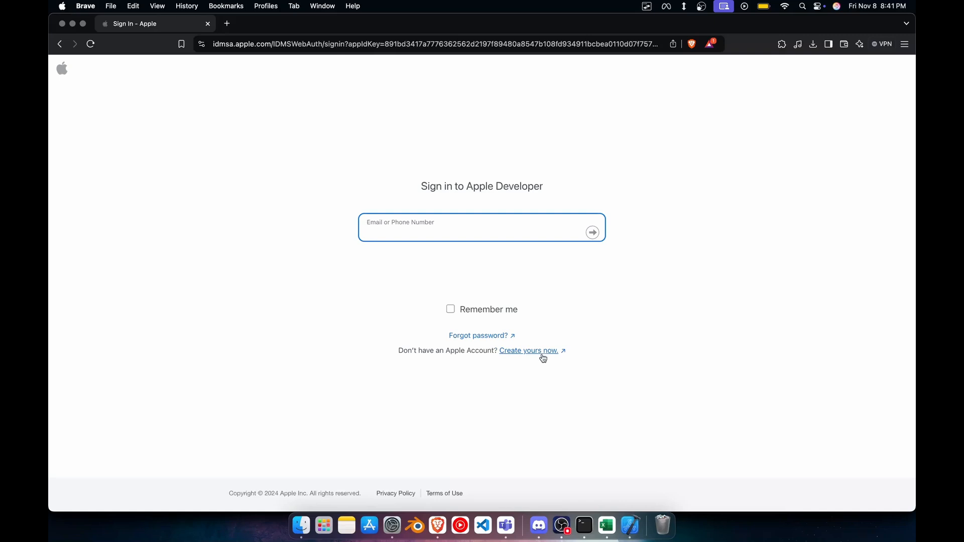
Step: Zoom the Apple Developer sign-in page to 150% through the Brave menu
{"action": "scroll", "coordinate": [563, 375], "scroll_direction": "up", "scroll_amount": 5, "text": "ctrl"}
{"action": "scroll", "coordinate": [563, 375], "scroll_direction": "up", "scroll_amount": 2}
{"action": "scroll", "coordinate": [564, 376], "scroll_direction": "left", "scroll_amount": 1}
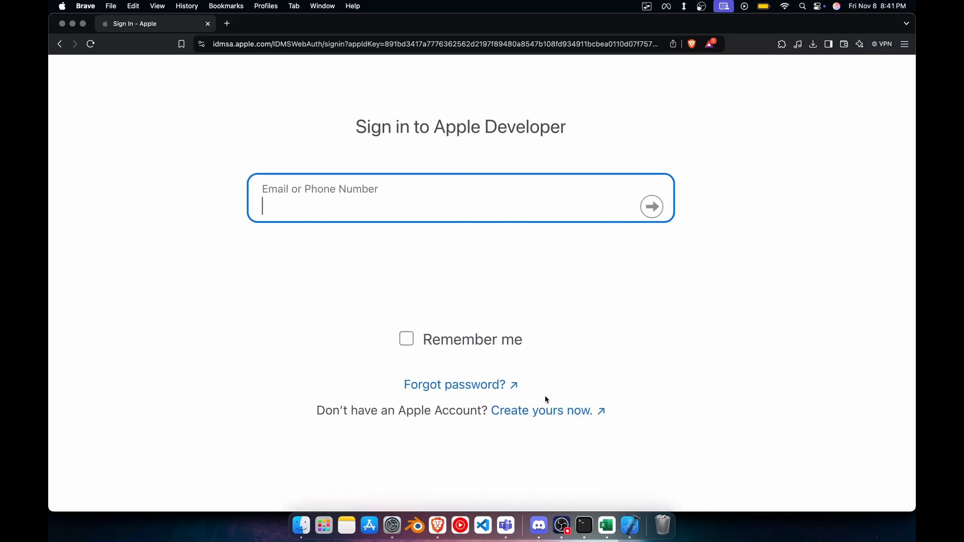
{"action": "scroll", "coordinate": [546, 399], "scroll_direction": "down", "scroll_amount": 5, "text": "ctrl"}
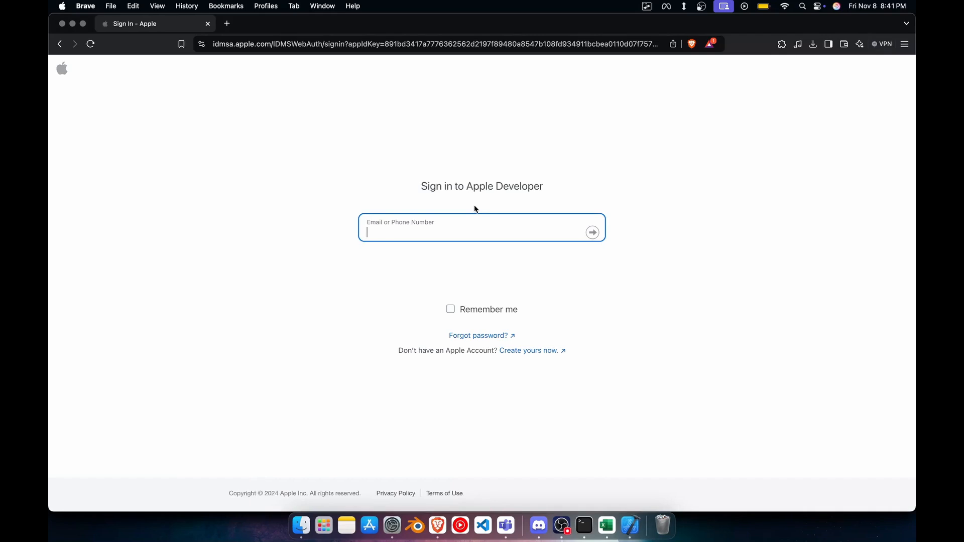
{"action": "left_click", "coordinate": [905, 44]}
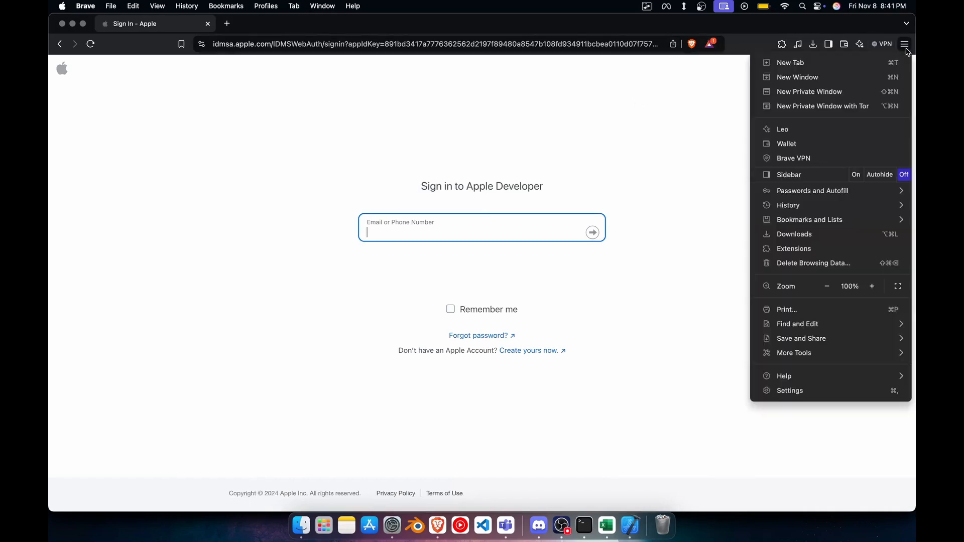
{"action": "left_click", "coordinate": [872, 286]}
{"action": "left_click", "coordinate": [872, 286]}
{"action": "left_click", "coordinate": [871, 286]}
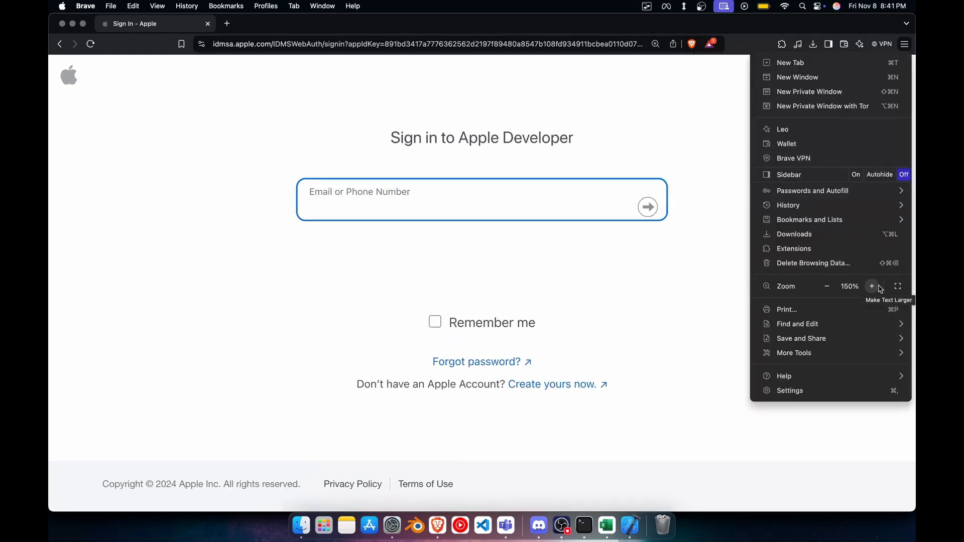
{"action": "left_click", "coordinate": [674, 282]}
Step: Sign in with the developer account's e-mail address, choosing Continue with Password and entering the password
{"action": "left_click", "coordinate": [467, 206]}
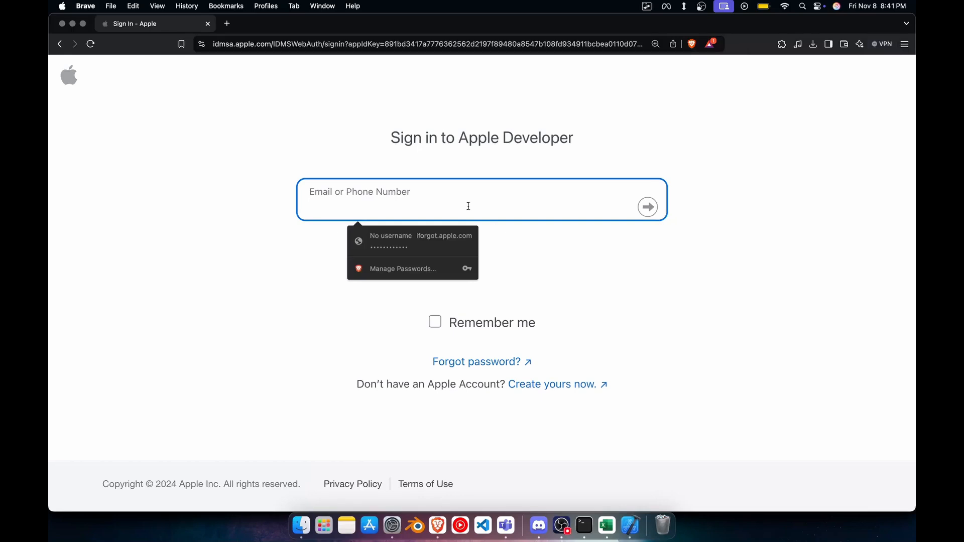
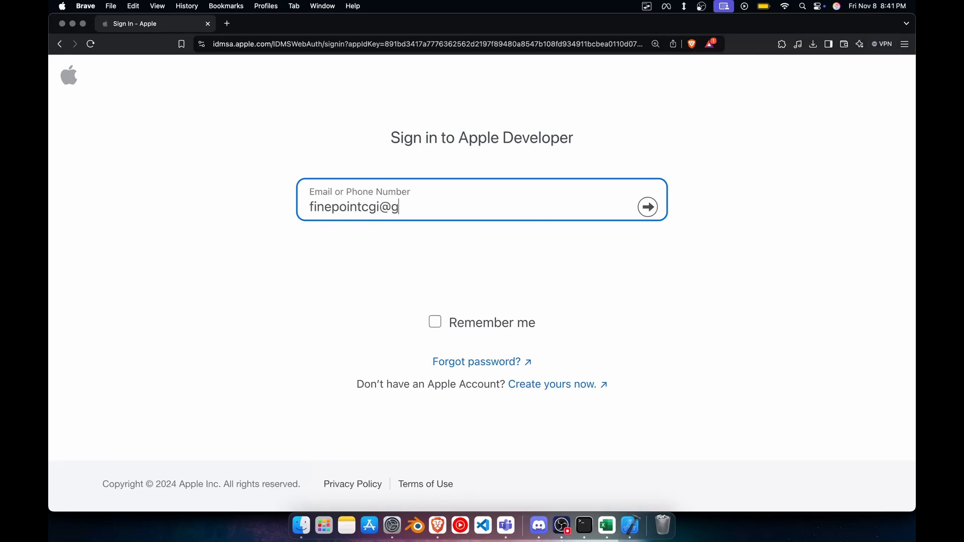
{"action": "key", "text": "Return"}
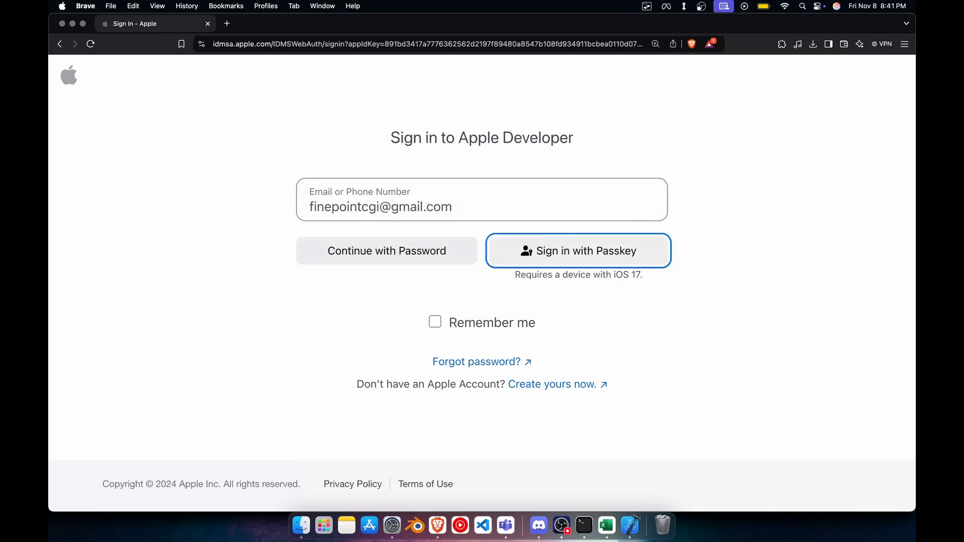
{"action": "key", "text": "shift+Tab"}
{"action": "key", "text": "Return"}
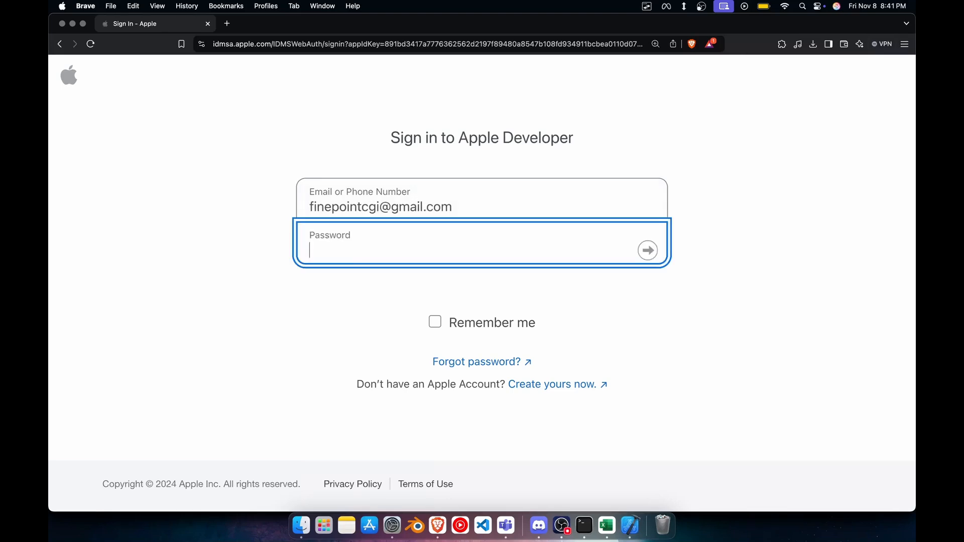
{"action": "type", "text": "*************"}
{"action": "key", "text": "Return"}
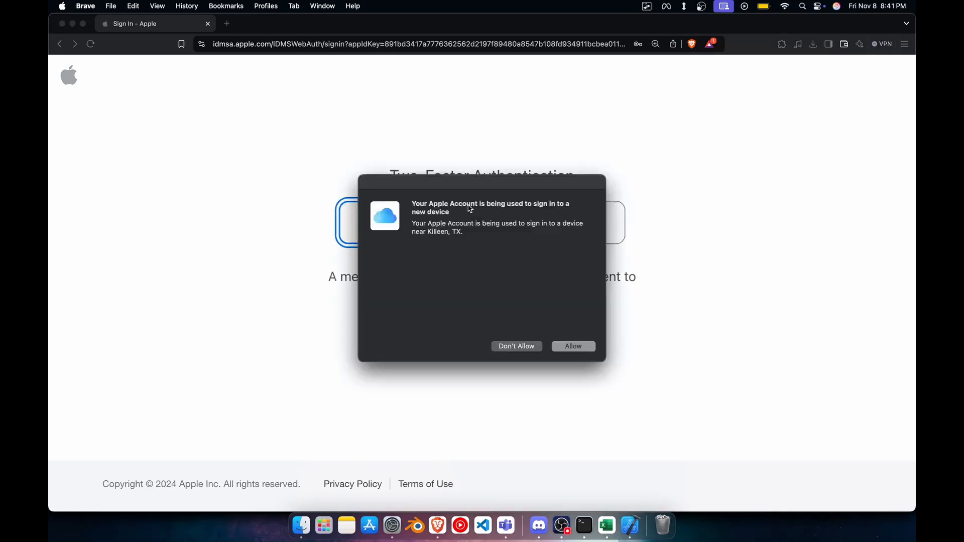
Step: Allow the new-device sign-in, enter the two-factor verification code, and trust this browser
{"action": "left_click", "coordinate": [573, 346]}
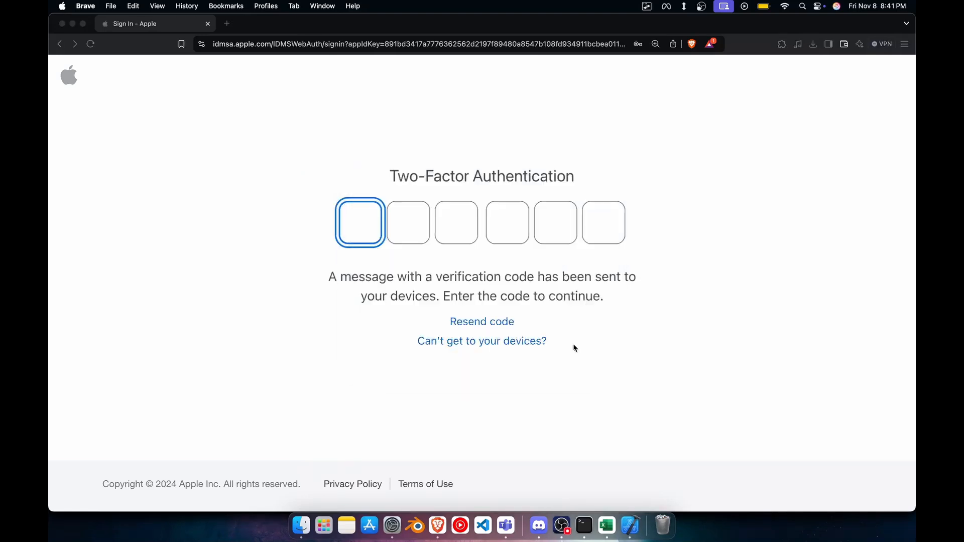
{"action": "left_click_drag", "start_coordinate": [443, 223], "coordinate": [395, 272]}
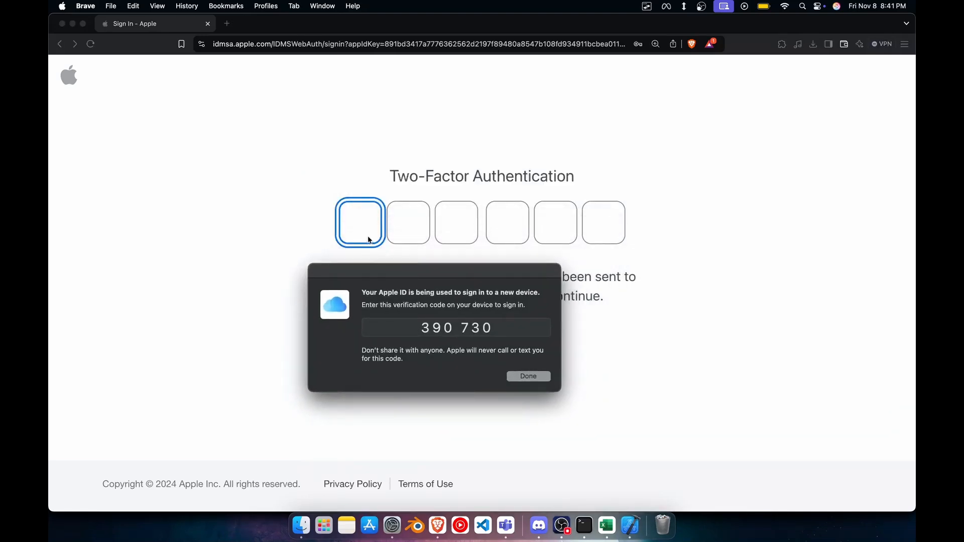
{"action": "left_click", "coordinate": [367, 235]}
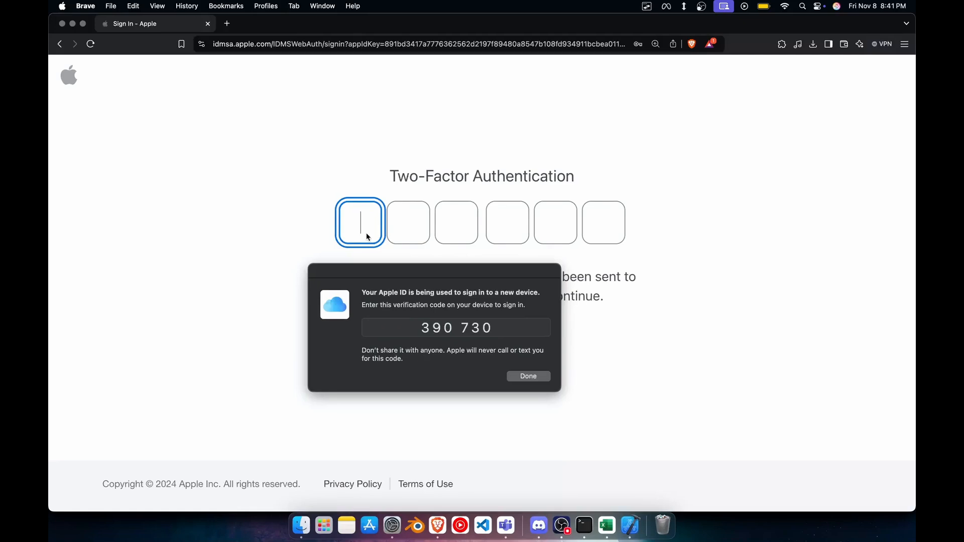
{"action": "left_click", "coordinate": [533, 377]}
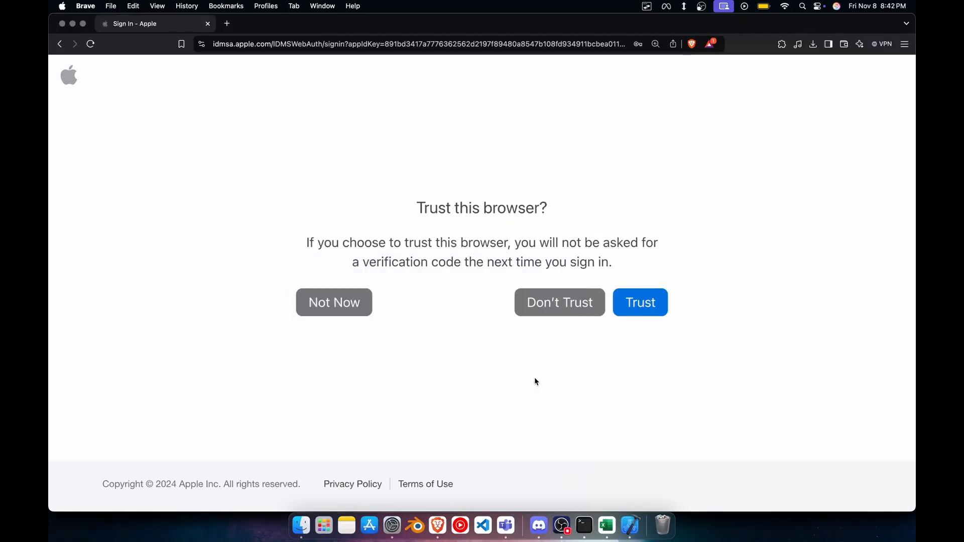
{"action": "left_click", "coordinate": [642, 308]}
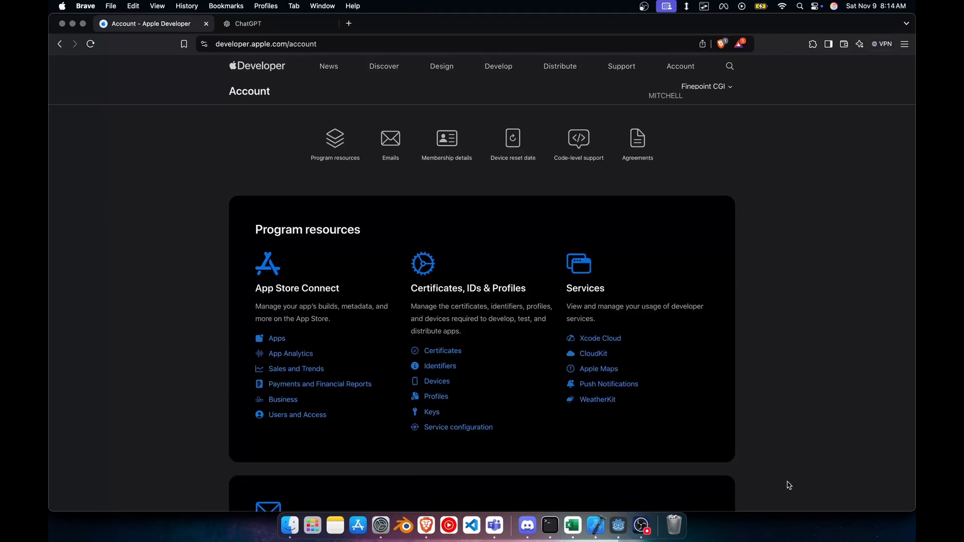
Step: Scroll through the Program resources, Emails and Membership details sections, then back to the top
{"action": "scroll", "coordinate": [788, 485], "scroll_direction": "down", "scroll_amount": 10}
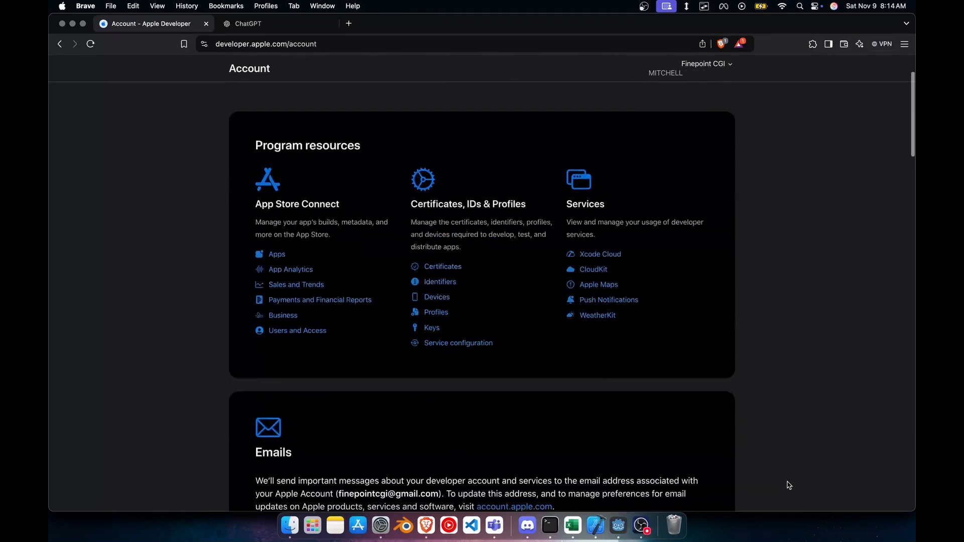
{"action": "scroll", "coordinate": [789, 484], "scroll_direction": "down", "scroll_amount": 7}
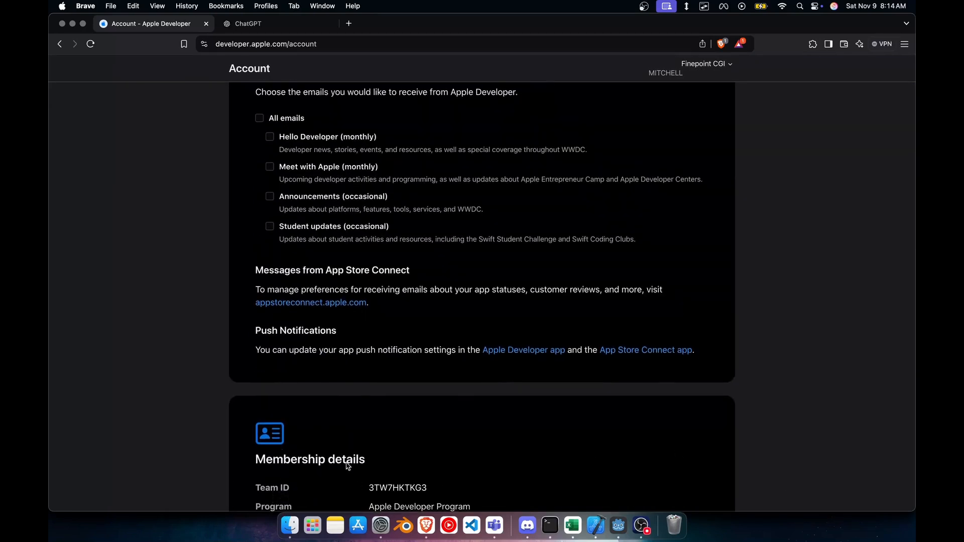
{"action": "scroll", "coordinate": [305, 418], "scroll_direction": "up", "scroll_amount": 15}
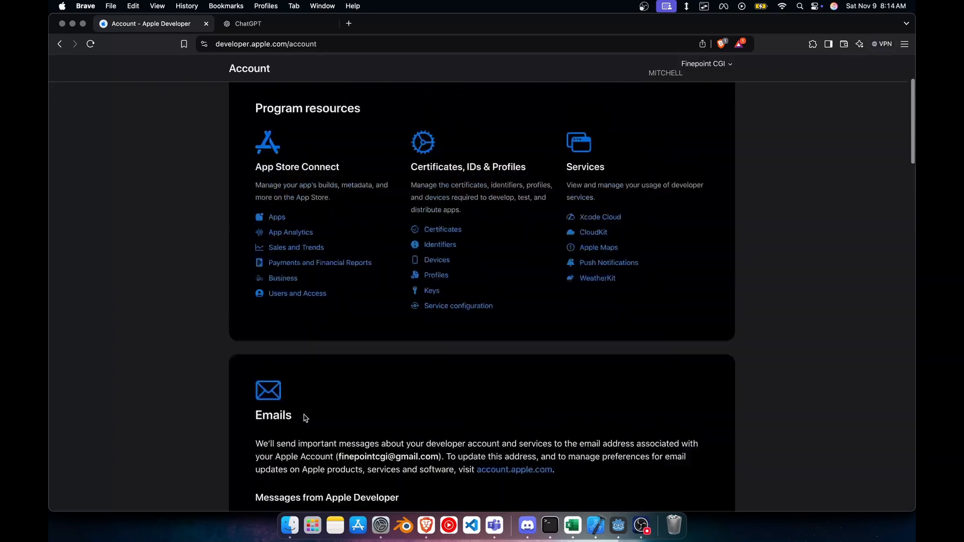
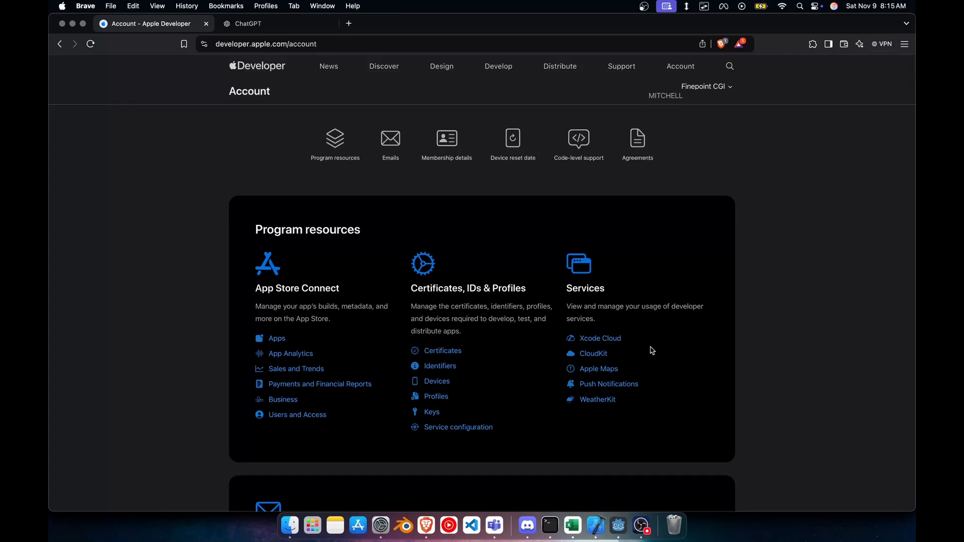
Step: Open the Certificates link under Certificates, IDs & Profiles on the Account page
{"action": "left_click_drag", "start_coordinate": [409, 289], "coordinate": [539, 292]}
{"action": "left_click", "coordinate": [530, 308]}
{"action": "left_click", "coordinate": [435, 350]}
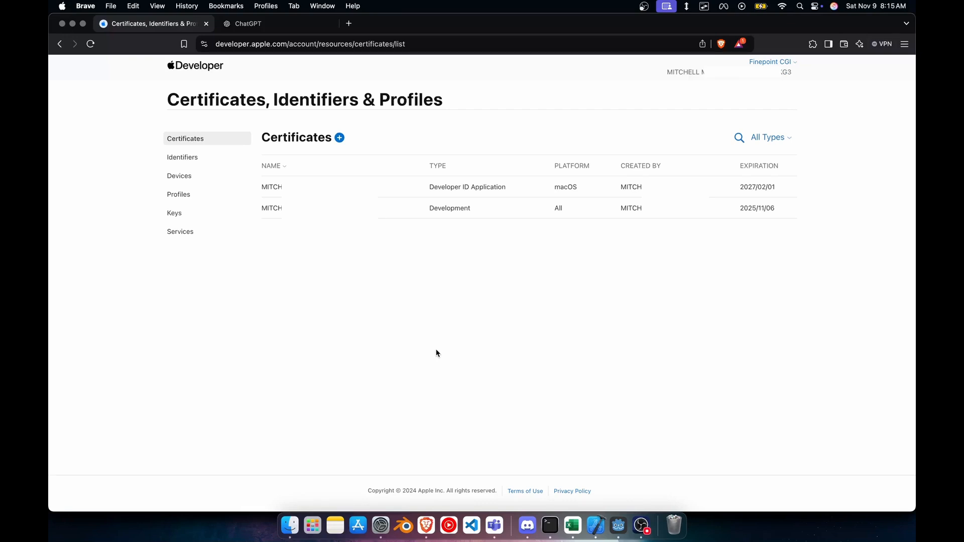
Step: Use the + button beside Certificates to reach the Create a New Certificate page
{"action": "left_click", "coordinate": [339, 137]}
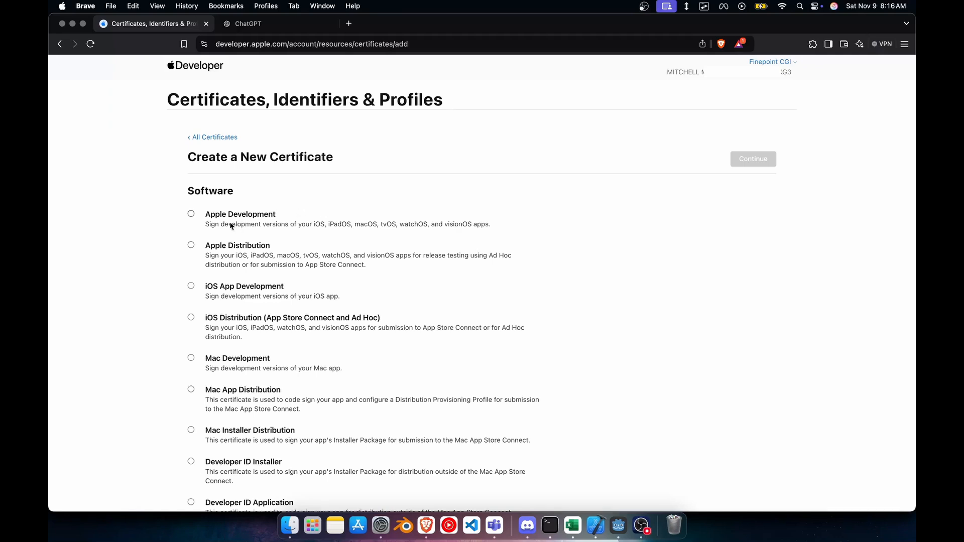
Step: Try the Apple Development, iOS App Development, iOS Distribution and Apple Distribution certificate types
{"action": "left_click", "coordinate": [191, 215]}
{"action": "scroll", "coordinate": [146, 341], "scroll_direction": "down", "scroll_amount": 3}
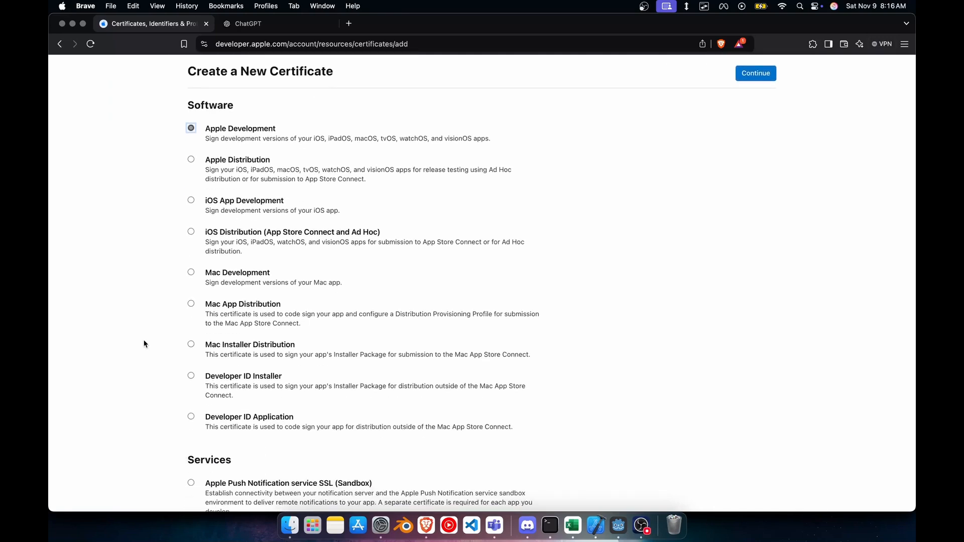
{"action": "left_click", "coordinate": [219, 203]}
{"action": "left_click", "coordinate": [209, 237]}
{"action": "left_click", "coordinate": [233, 134]}
{"action": "left_click", "coordinate": [234, 166]}
Step: Scroll down to Services and pick Apple Push Notification service SSL (Sandbox & Production)
{"action": "scroll", "coordinate": [134, 396], "scroll_direction": "down", "scroll_amount": 3}
{"action": "scroll", "coordinate": [134, 397], "scroll_direction": "down", "scroll_amount": 5}
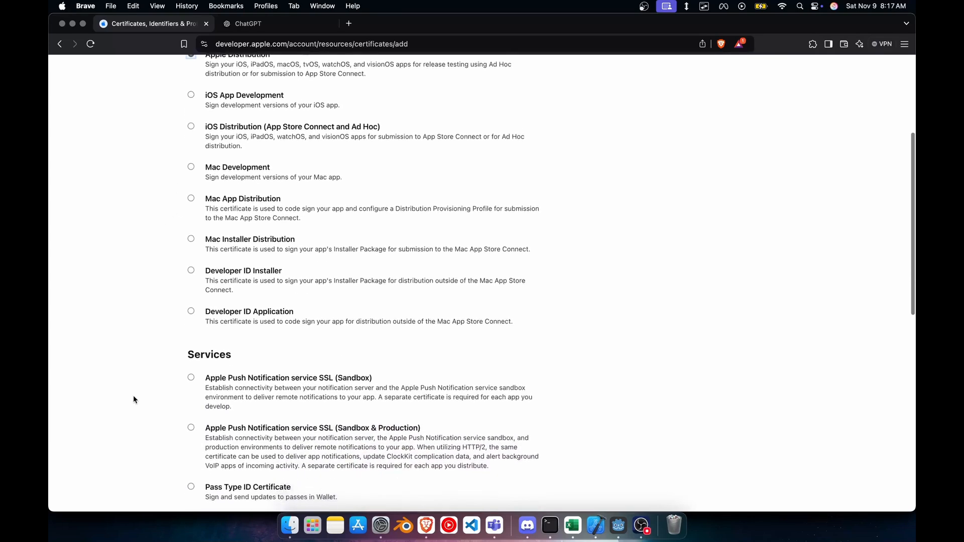
{"action": "scroll", "coordinate": [134, 395], "scroll_direction": "down", "scroll_amount": 3}
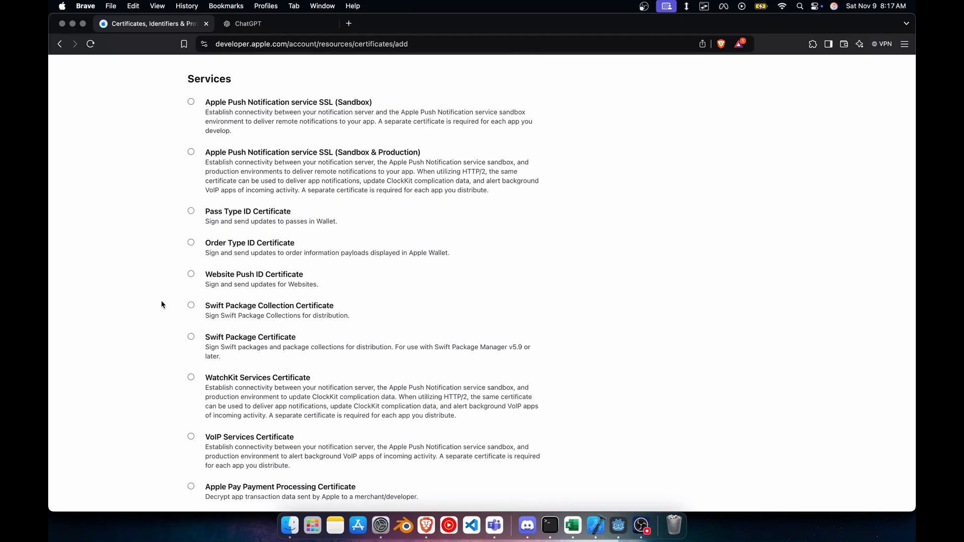
{"action": "scroll", "coordinate": [162, 304], "scroll_direction": "down", "scroll_amount": 2}
{"action": "scroll", "coordinate": [162, 305], "scroll_direction": "up", "scroll_amount": 2}
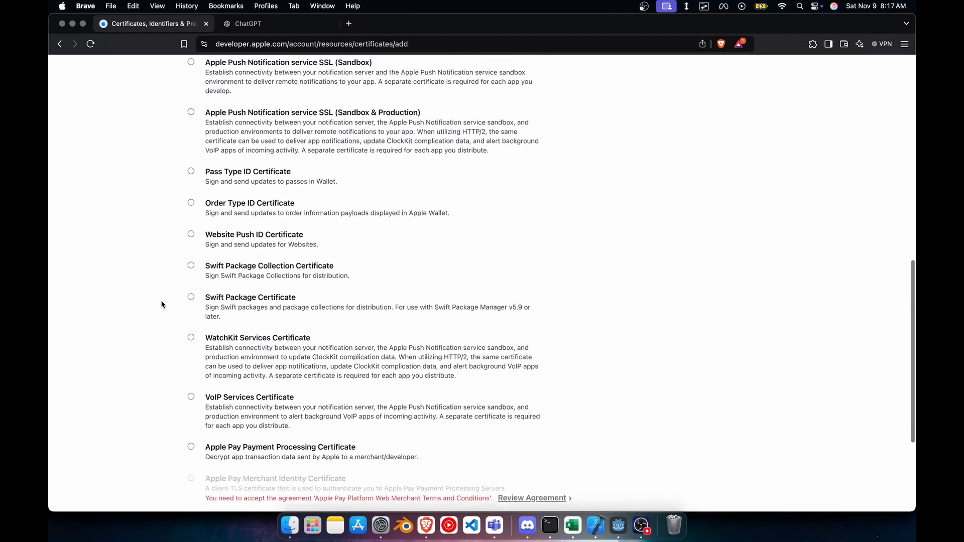
{"action": "scroll", "coordinate": [162, 304], "scroll_direction": "up", "scroll_amount": 1}
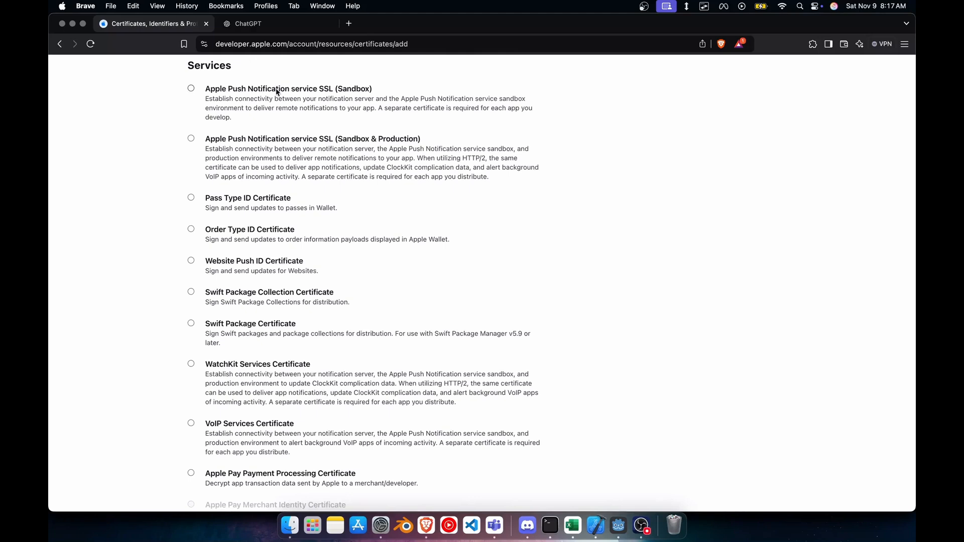
{"action": "left_click", "coordinate": [191, 139]}
{"action": "scroll", "coordinate": [580, 355], "scroll_direction": "down", "scroll_amount": 5}
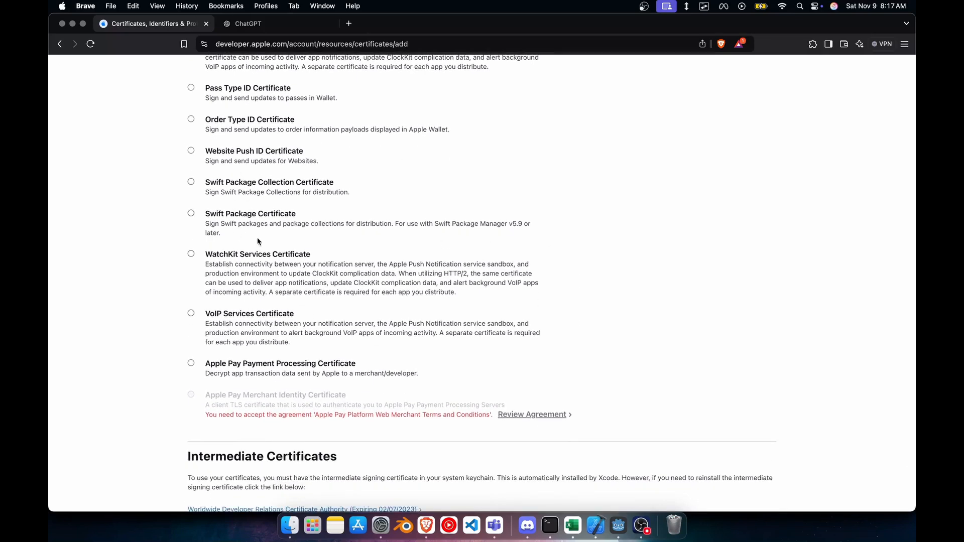
{"action": "scroll", "coordinate": [547, 315], "scroll_direction": "down", "scroll_amount": 4}
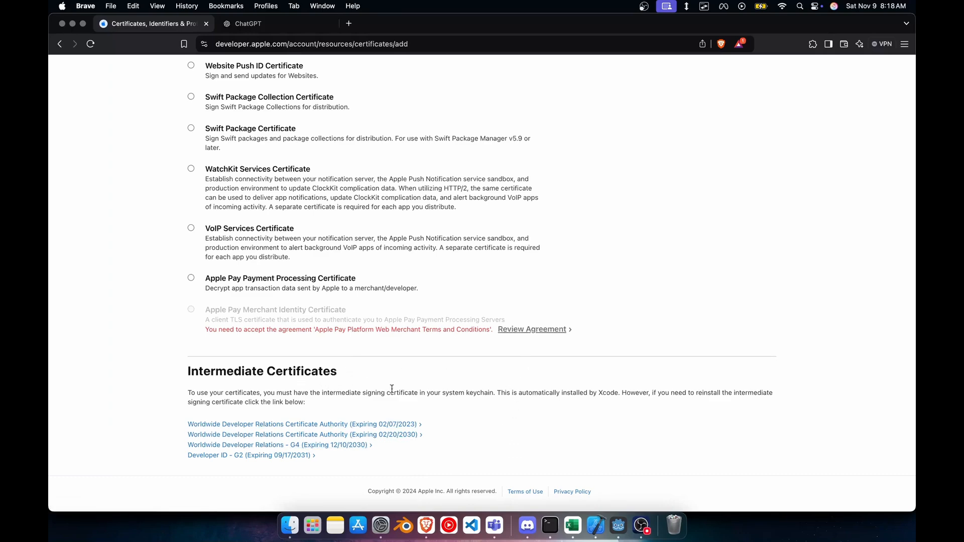
{"action": "scroll", "coordinate": [544, 415], "scroll_direction": "up", "scroll_amount": 5}
Step: Continue to the App ID picker, view the App ID list, then go back to Certificates
{"action": "left_click", "coordinate": [758, 150]}
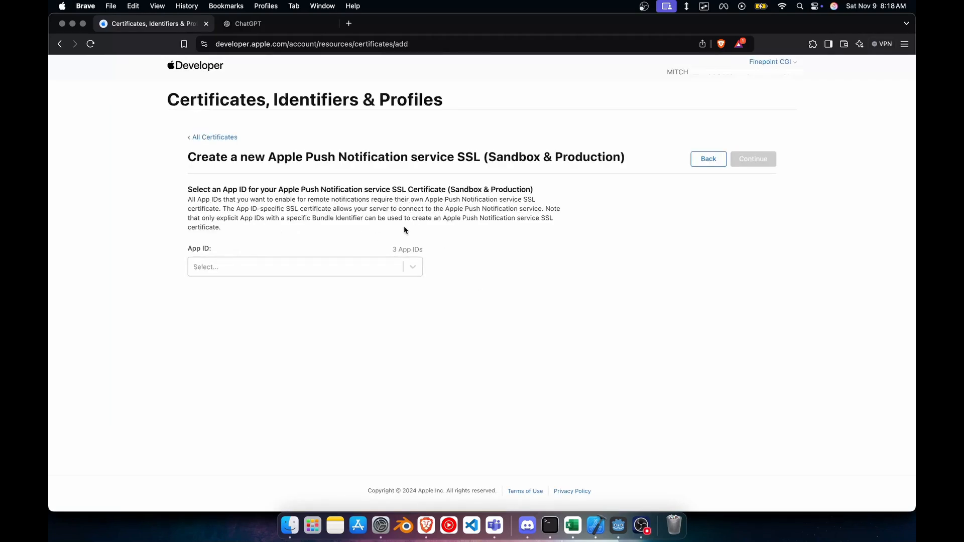
{"action": "left_click", "coordinate": [415, 270]}
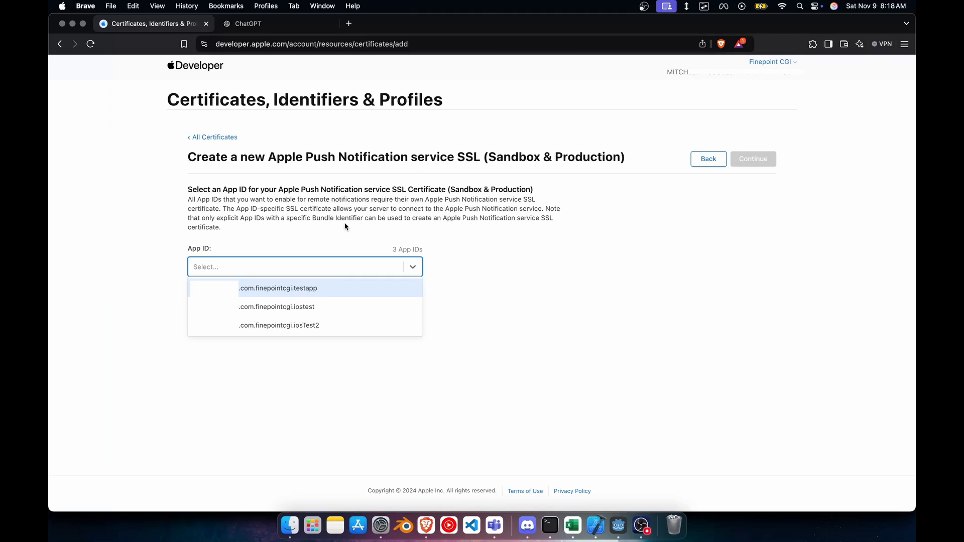
{"action": "key", "text": "super+bracketleft"}
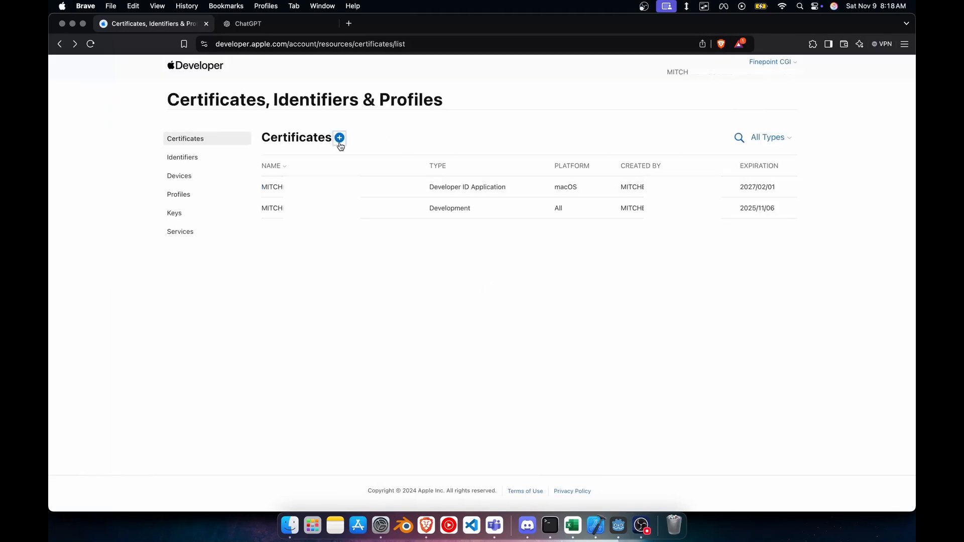
{"action": "left_click", "coordinate": [339, 137]}
{"action": "left_click", "coordinate": [190, 245]}
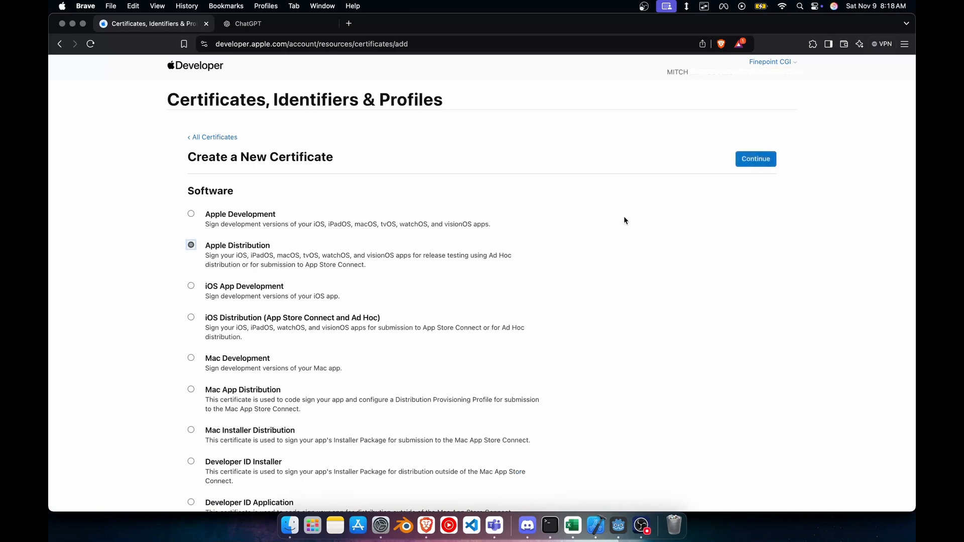
{"action": "left_click", "coordinate": [768, 160]}
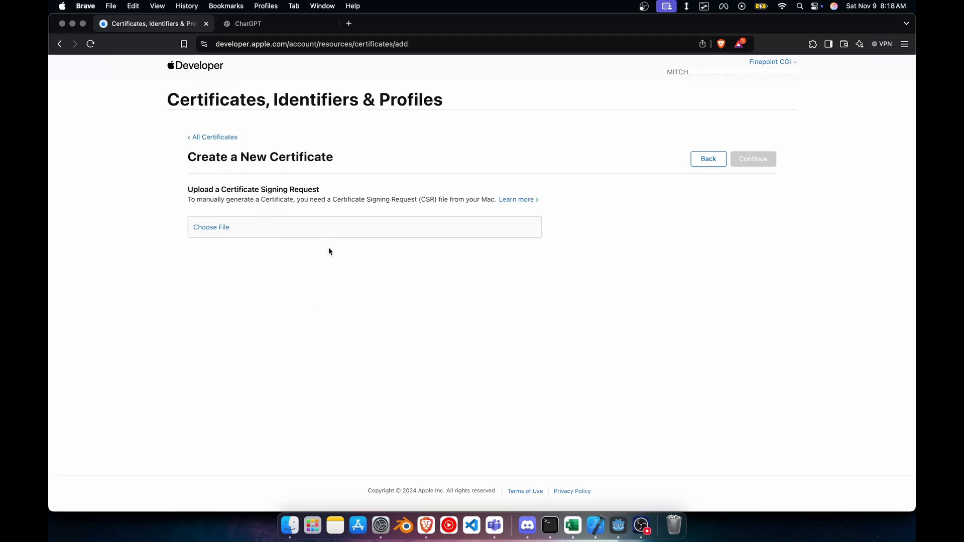
{"action": "left_click", "coordinate": [215, 137]}
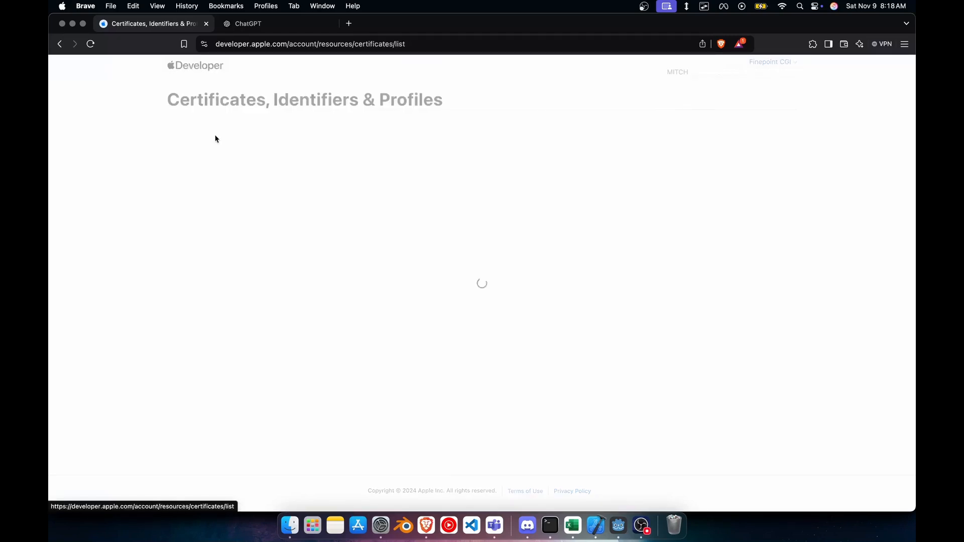
{"action": "left_click", "coordinate": [339, 137]}
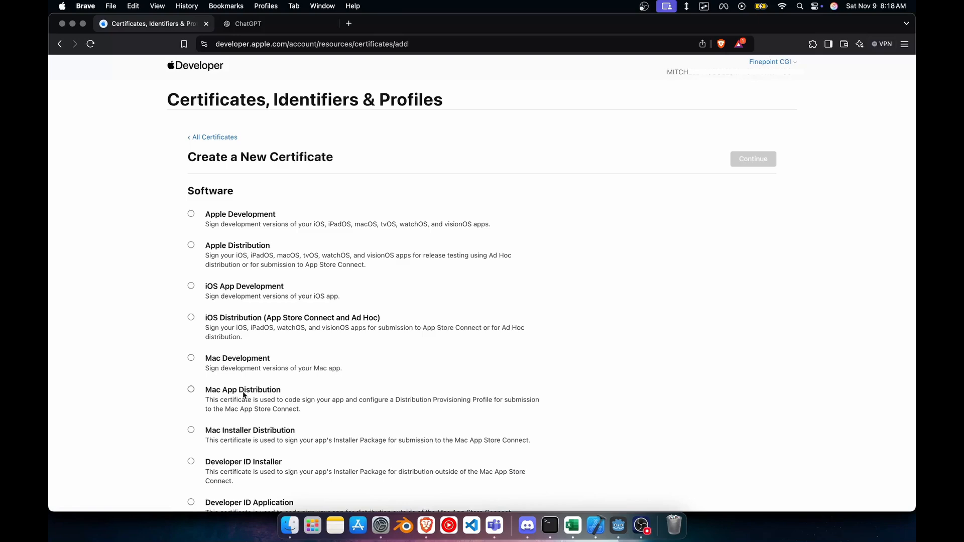
{"action": "scroll", "coordinate": [246, 384], "scroll_direction": "down", "scroll_amount": 10}
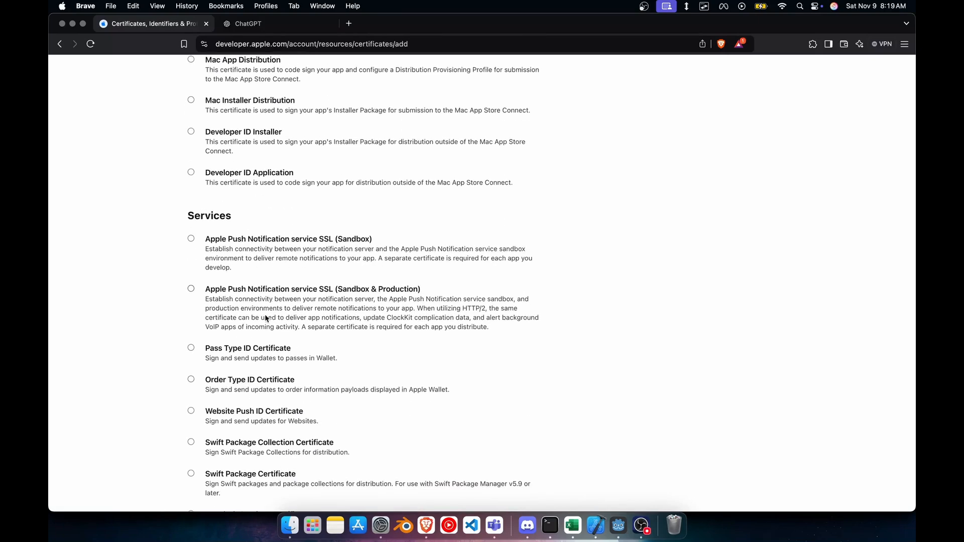
{"action": "scroll", "coordinate": [265, 281], "scroll_direction": "up", "scroll_amount": 4}
{"action": "scroll", "coordinate": [246, 124], "scroll_direction": "up", "scroll_amount": 1}
{"action": "left_click", "coordinate": [232, 131]}
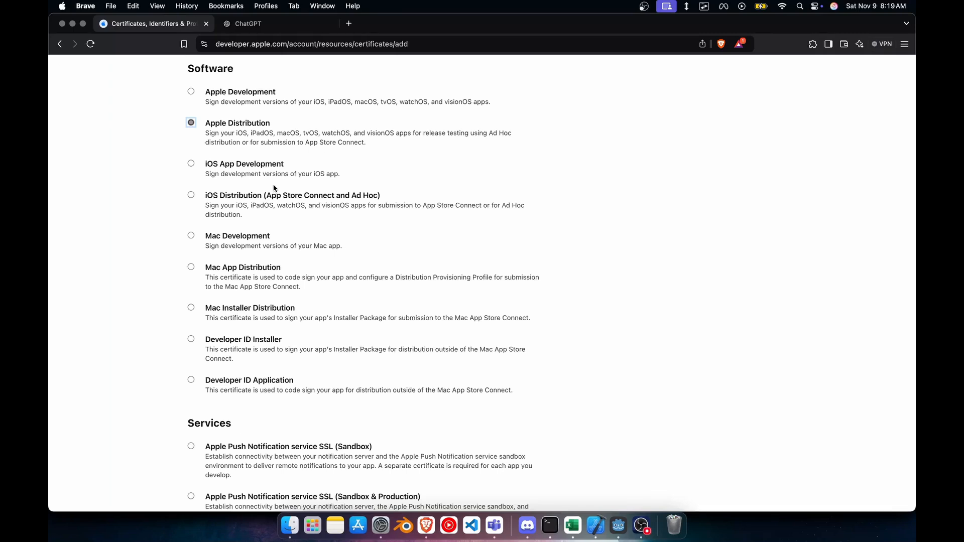
{"action": "scroll", "coordinate": [274, 188], "scroll_direction": "up", "scroll_amount": 4}
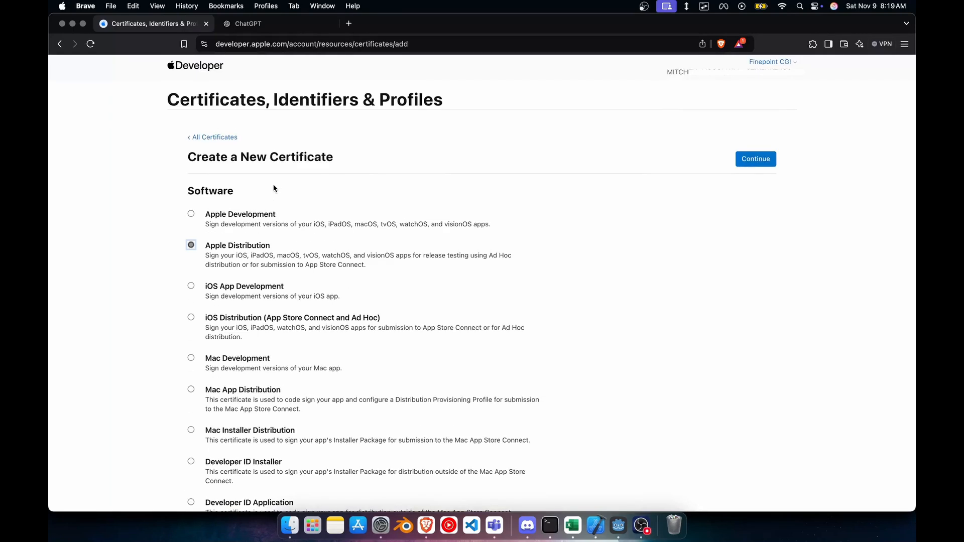
{"action": "left_click", "coordinate": [211, 137]}
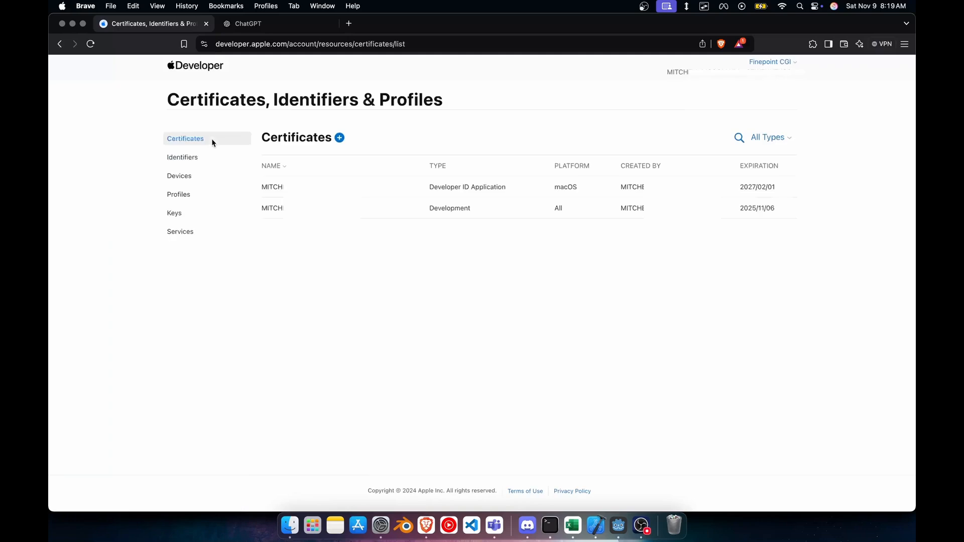
Step: In Identifiers, begin a new identifier and continue with App IDs selected
{"action": "left_click", "coordinate": [186, 159]}
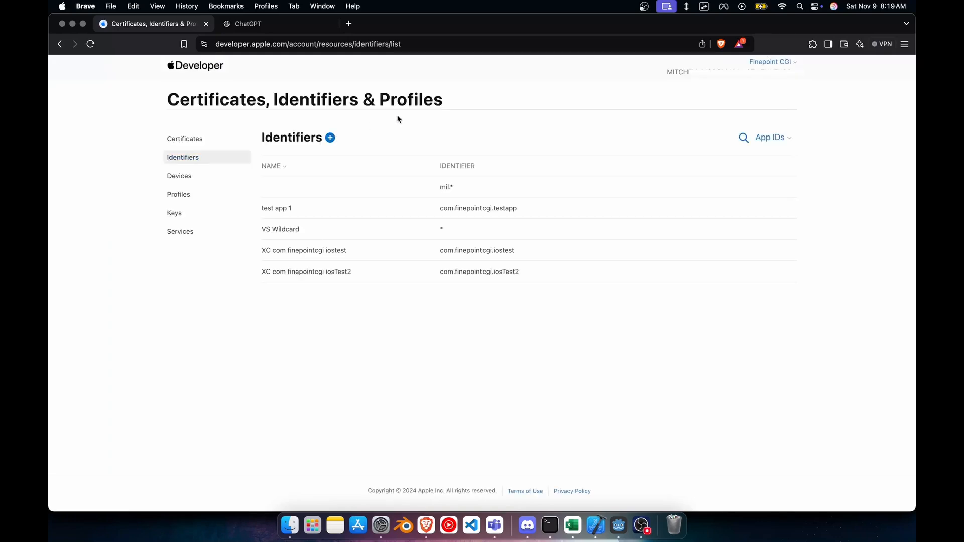
{"action": "left_click", "coordinate": [330, 136]}
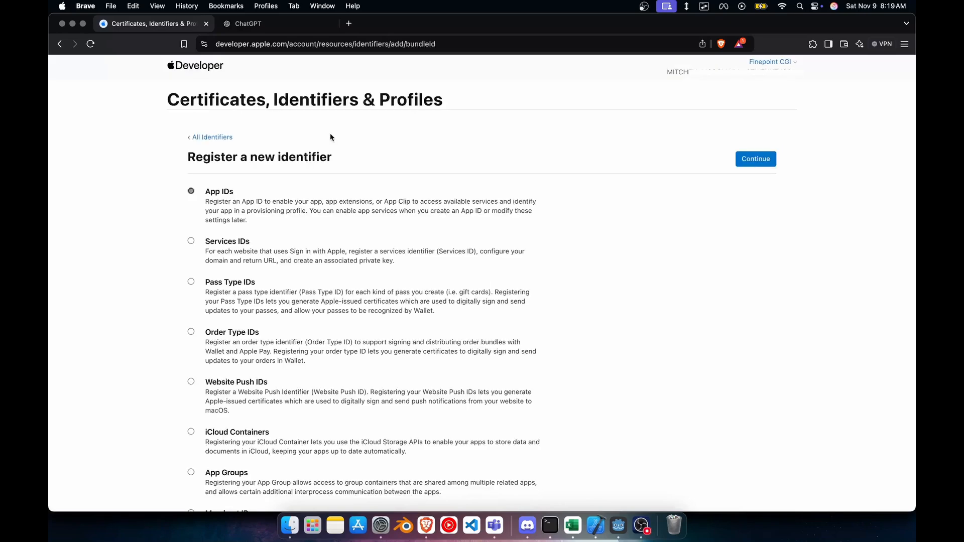
{"action": "scroll", "coordinate": [383, 266], "scroll_direction": "down", "scroll_amount": 4}
{"action": "scroll", "coordinate": [384, 266], "scroll_direction": "down", "scroll_amount": 3}
{"action": "scroll", "coordinate": [384, 266], "scroll_direction": "up", "scroll_amount": 4}
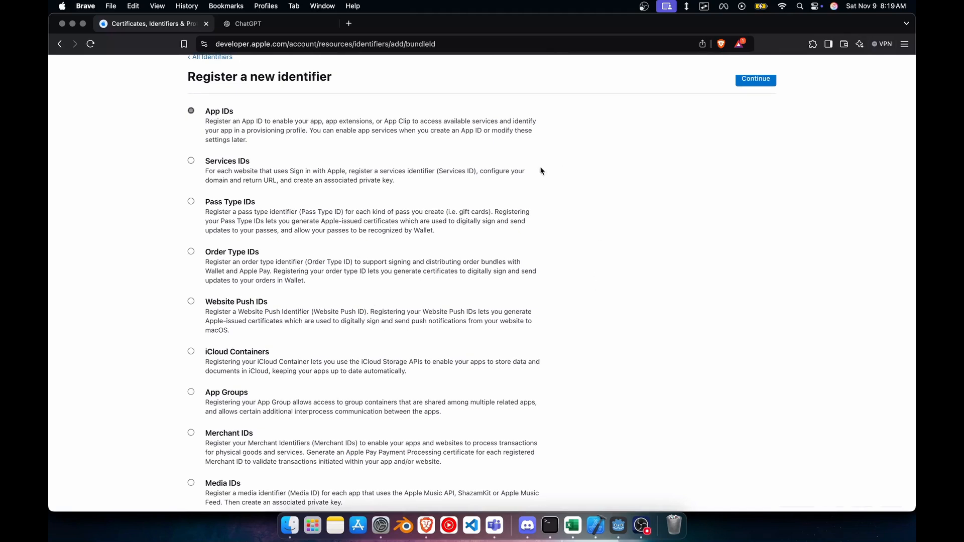
{"action": "scroll", "coordinate": [627, 226], "scroll_direction": "down", "scroll_amount": 3}
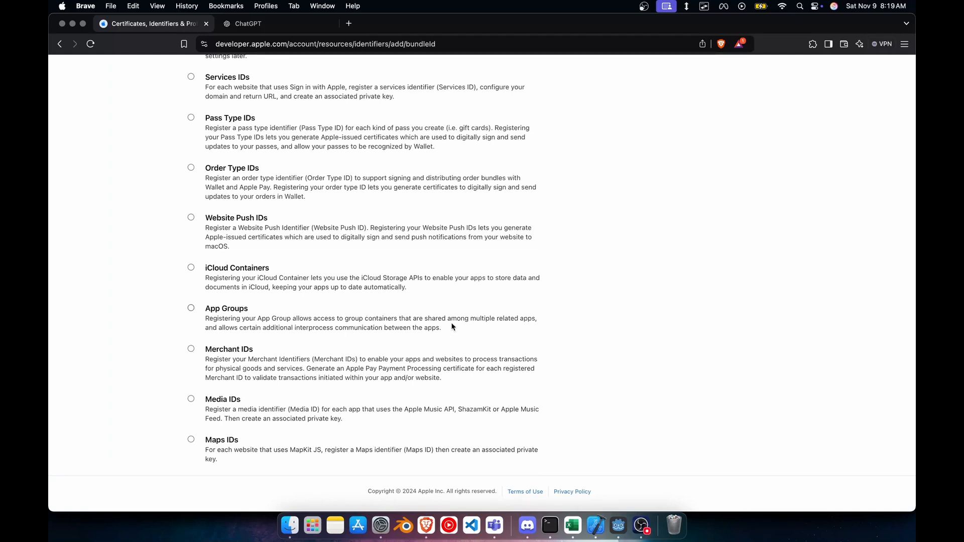
{"action": "scroll", "coordinate": [452, 326], "scroll_direction": "up", "scroll_amount": 5}
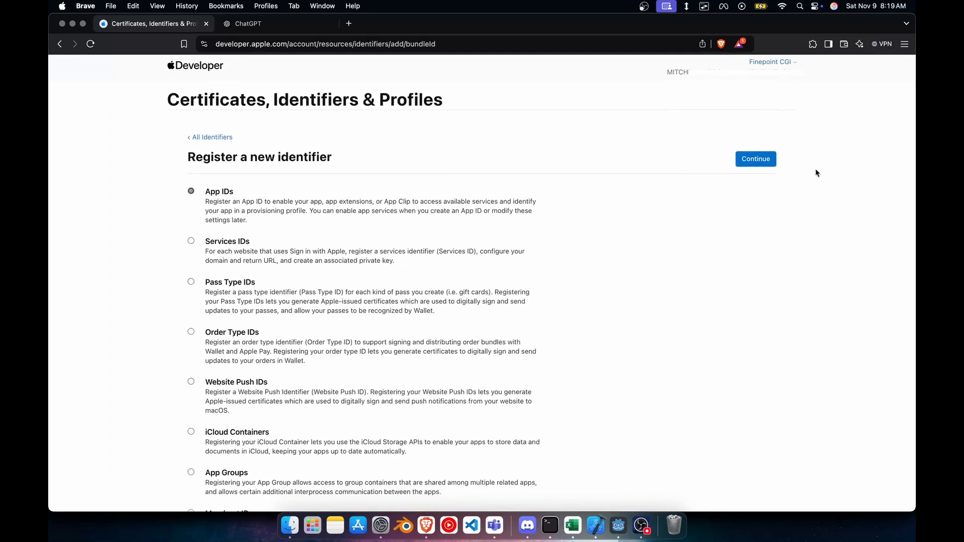
{"action": "left_click", "coordinate": [766, 165]}
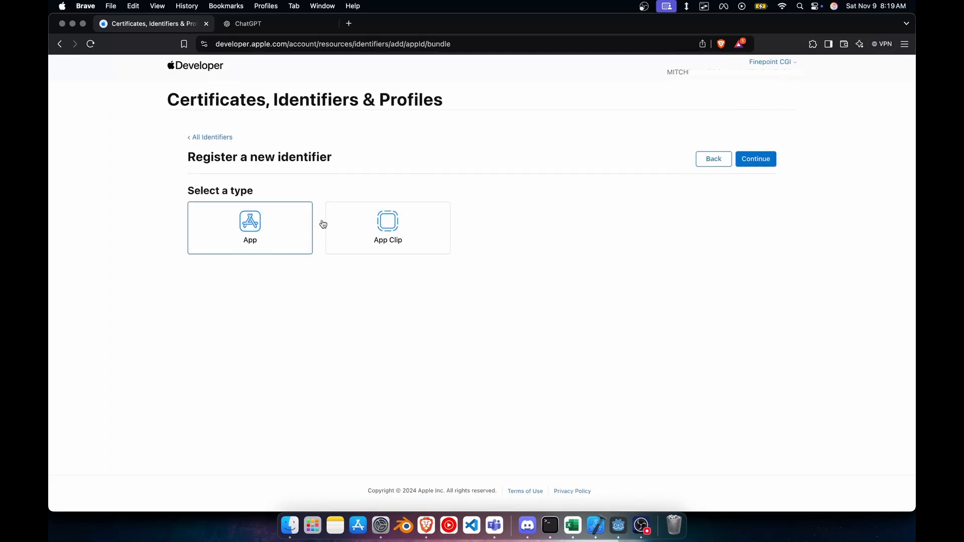
Step: Choose App, then enter description 'Test Application For IOS Tutorial' and bundle ID com.finepointcgi.appletest2
{"action": "left_click", "coordinate": [753, 158]}
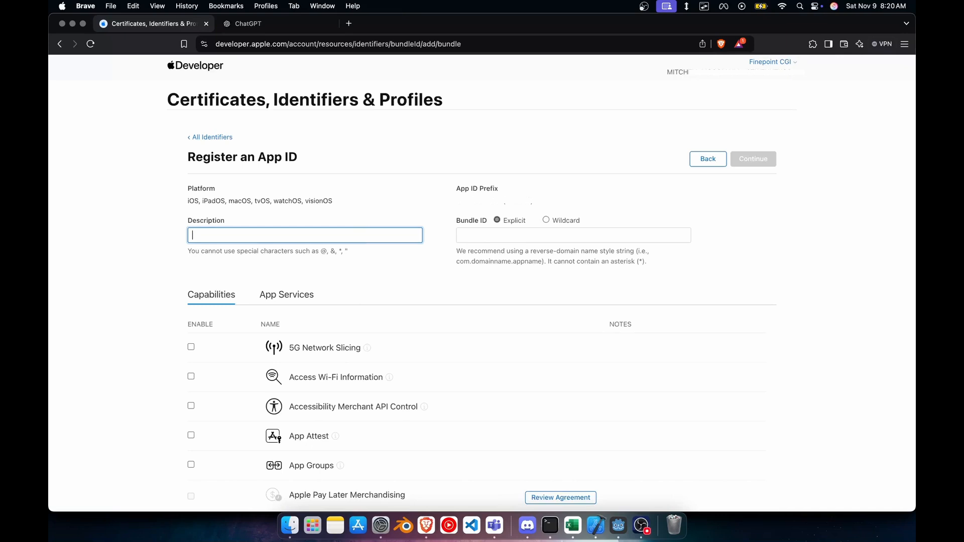
{"action": "type", "text": "Test Application For IOS Tutorial"}
{"action": "left_click", "coordinate": [549, 239]}
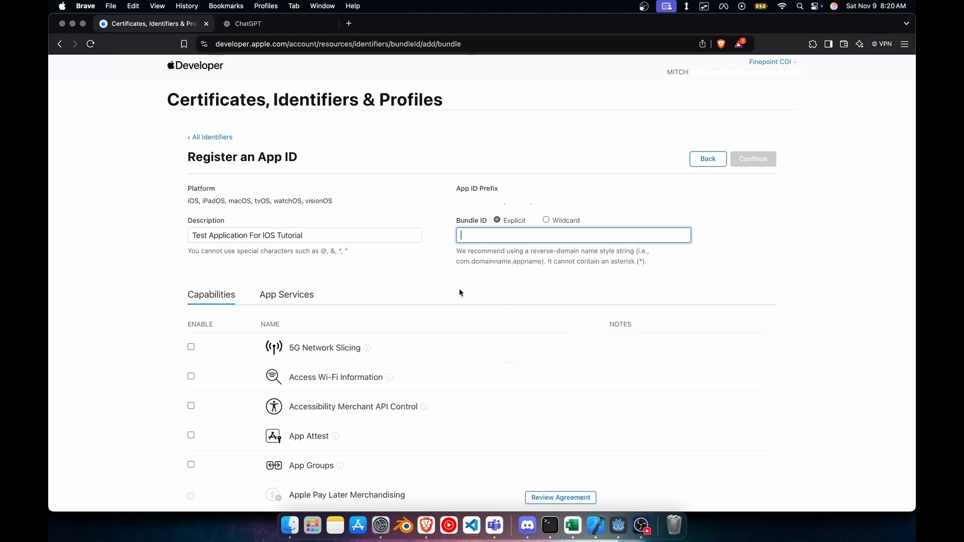
{"action": "type", "text": "con."}
{"action": "key", "text": "BackSpace"}
{"action": "key", "text": "BackSpace"}
{"action": "type", "text": "m."}
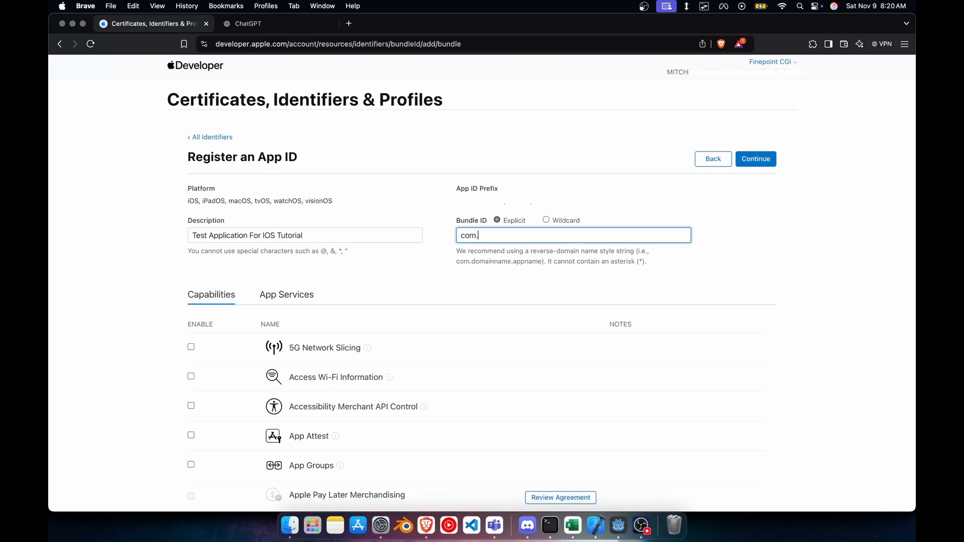
{"action": "type", "text": "finepointcgi.appletest2"}
Step: Scroll through the Capabilities list and toggle iCloud on, then back off
{"action": "scroll", "coordinate": [411, 272], "scroll_direction": "down", "scroll_amount": 5}
{"action": "scroll", "coordinate": [411, 275], "scroll_direction": "down", "scroll_amount": 6}
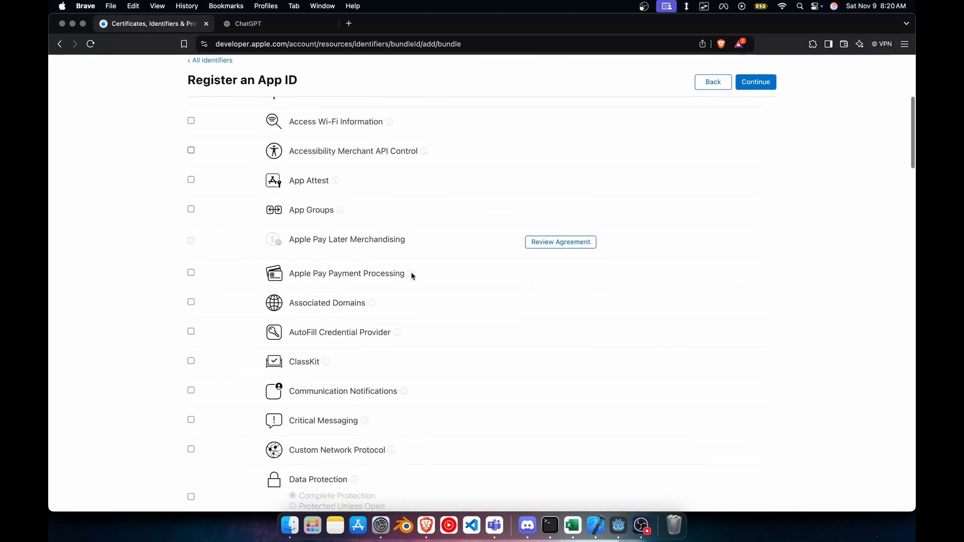
{"action": "scroll", "coordinate": [410, 275], "scroll_direction": "down", "scroll_amount": 10}
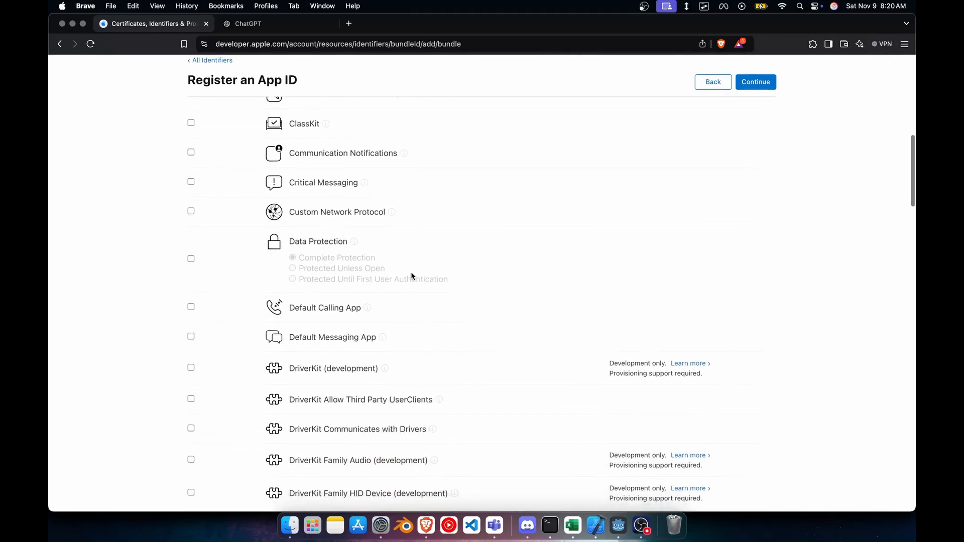
{"action": "scroll", "coordinate": [411, 273], "scroll_direction": "down", "scroll_amount": 3}
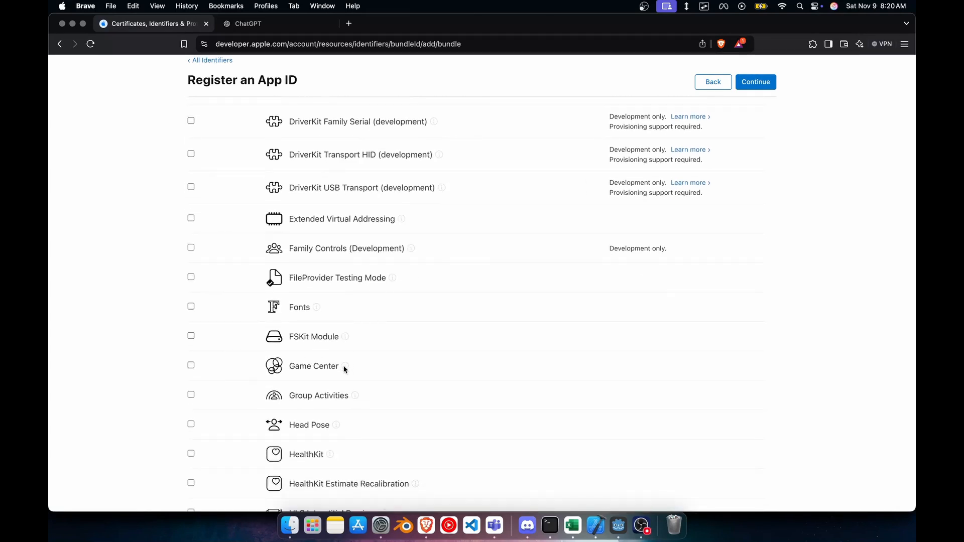
{"action": "scroll", "coordinate": [435, 383], "scroll_direction": "down", "scroll_amount": 5}
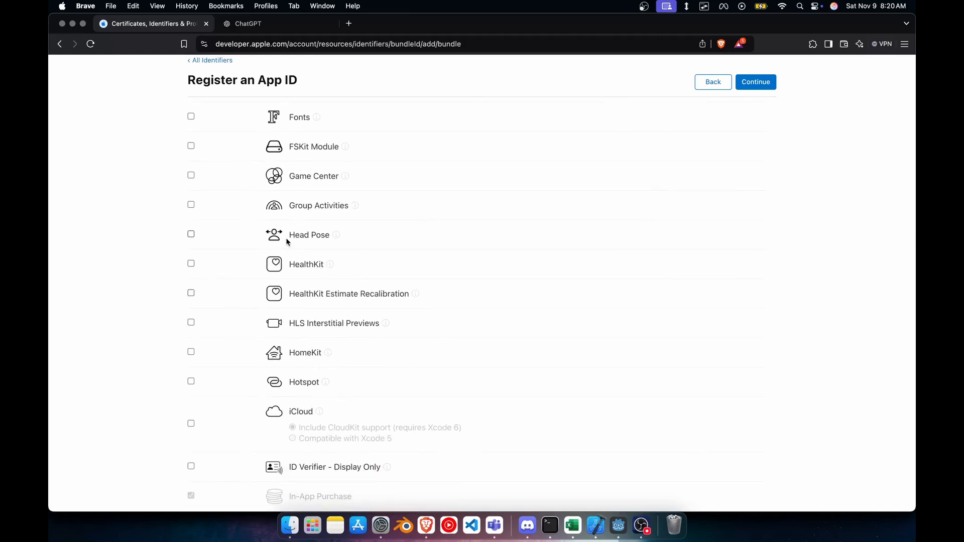
{"action": "scroll", "coordinate": [378, 337], "scroll_direction": "down", "scroll_amount": 4}
{"action": "scroll", "coordinate": [379, 337], "scroll_direction": "down", "scroll_amount": 10}
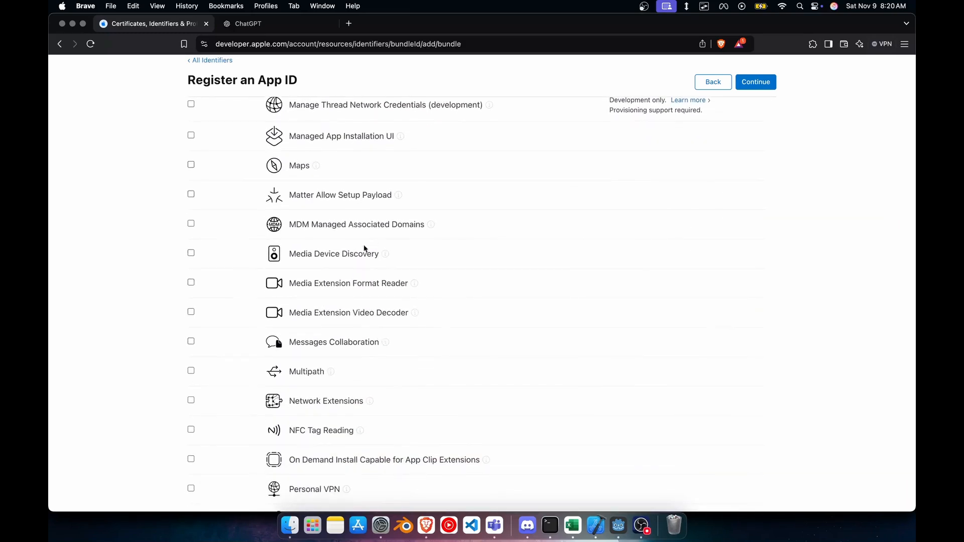
{"action": "scroll", "coordinate": [319, 448], "scroll_direction": "down", "scroll_amount": 6}
{"action": "scroll", "coordinate": [347, 365], "scroll_direction": "down", "scroll_amount": 6}
{"action": "scroll", "coordinate": [346, 363], "scroll_direction": "down", "scroll_amount": 3}
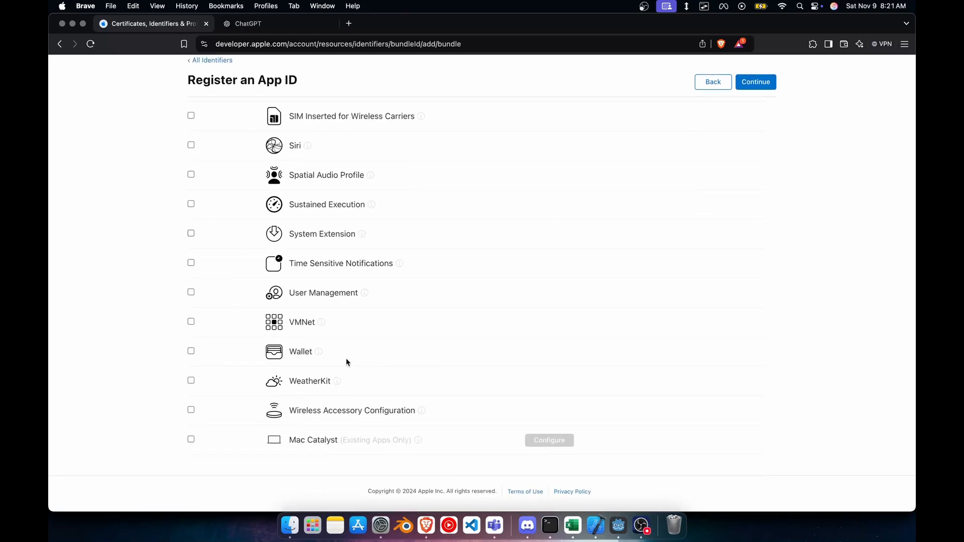
{"action": "scroll", "coordinate": [347, 362], "scroll_direction": "up", "scroll_amount": 11}
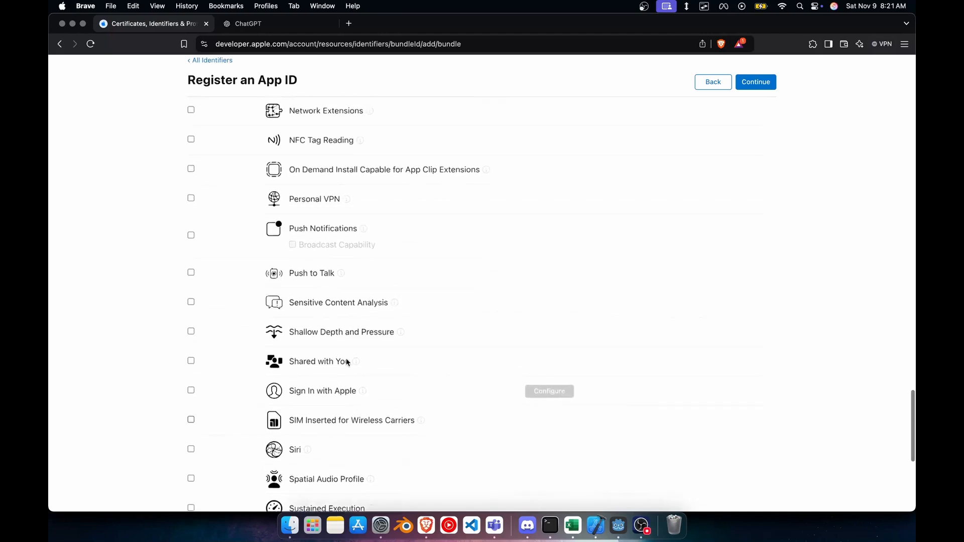
{"action": "scroll", "coordinate": [346, 363], "scroll_direction": "up", "scroll_amount": 10}
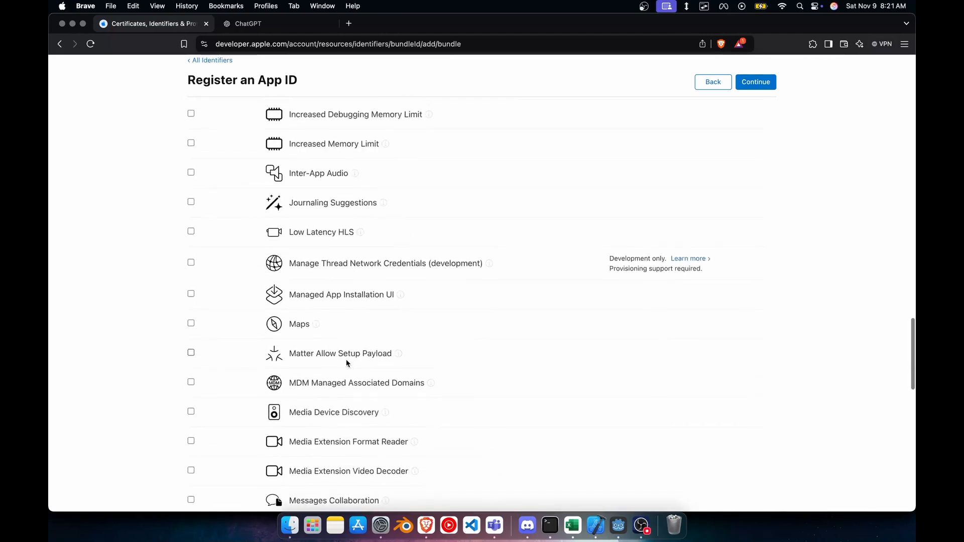
{"action": "scroll", "coordinate": [347, 363], "scroll_direction": "up", "scroll_amount": 3}
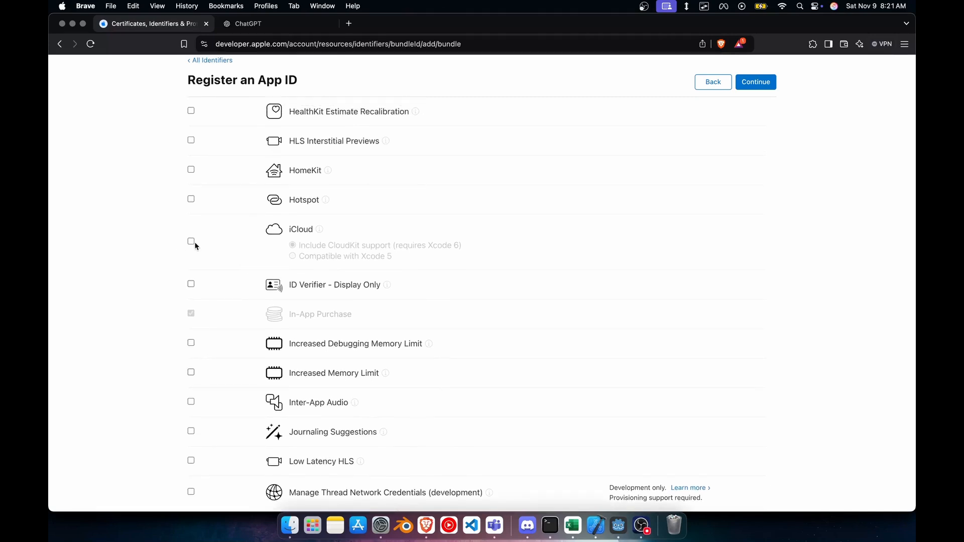
{"action": "left_click", "coordinate": [192, 242]}
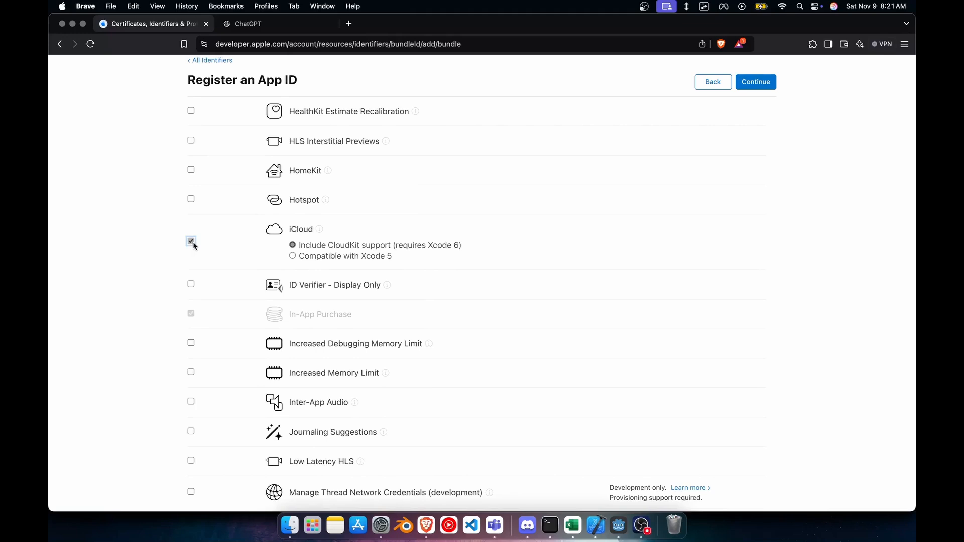
{"action": "left_click", "coordinate": [191, 242]}
Step: Look over the App Services list, then continue to review and register the App ID
{"action": "scroll", "coordinate": [236, 245], "scroll_direction": "up", "scroll_amount": 6}
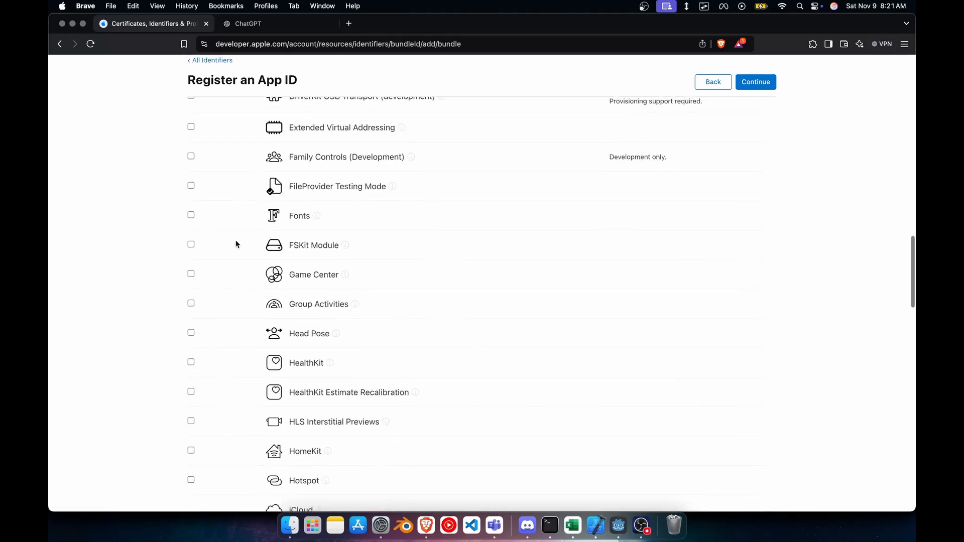
{"action": "scroll", "coordinate": [424, 274], "scroll_direction": "up", "scroll_amount": 5}
{"action": "scroll", "coordinate": [424, 281], "scroll_direction": "up", "scroll_amount": 10}
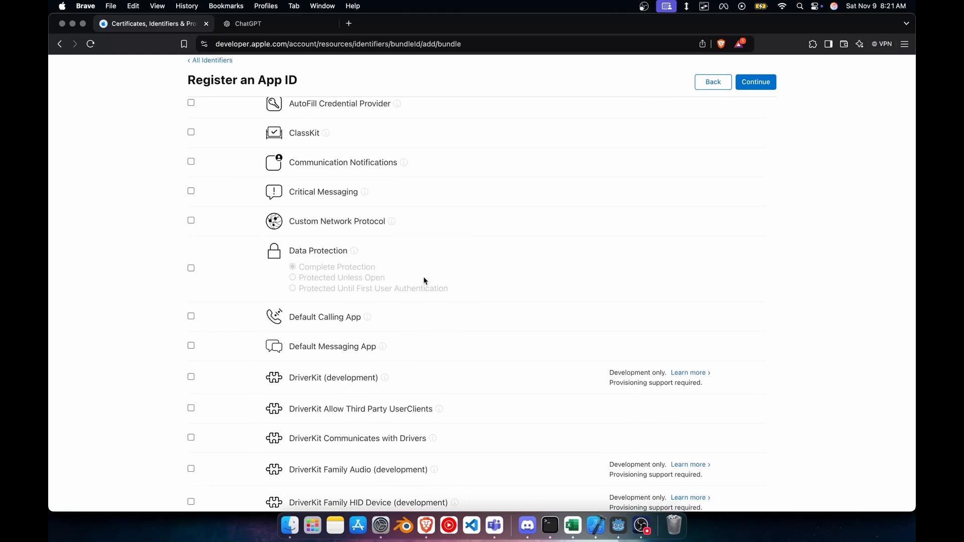
{"action": "scroll", "coordinate": [423, 281], "scroll_direction": "up", "scroll_amount": 4}
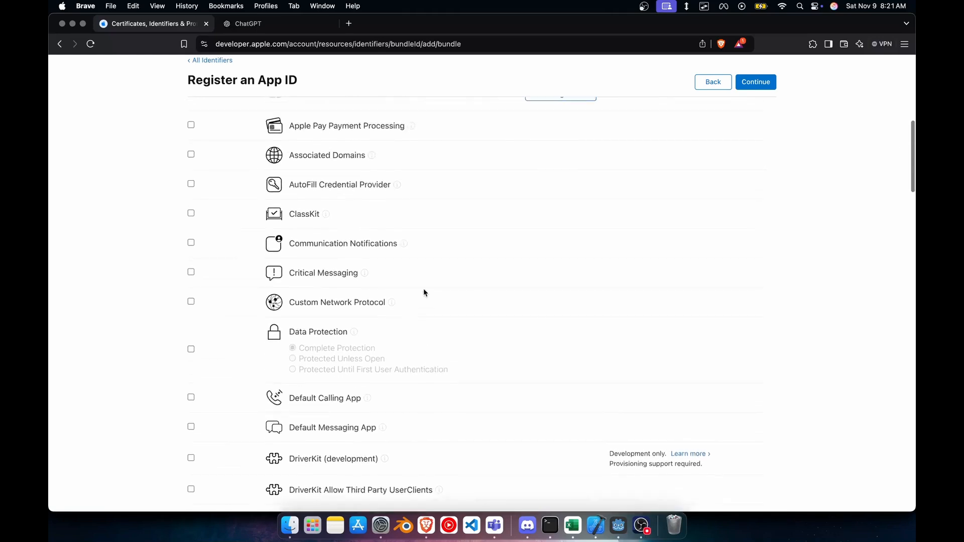
{"action": "scroll", "coordinate": [431, 276], "scroll_direction": "up", "scroll_amount": 4}
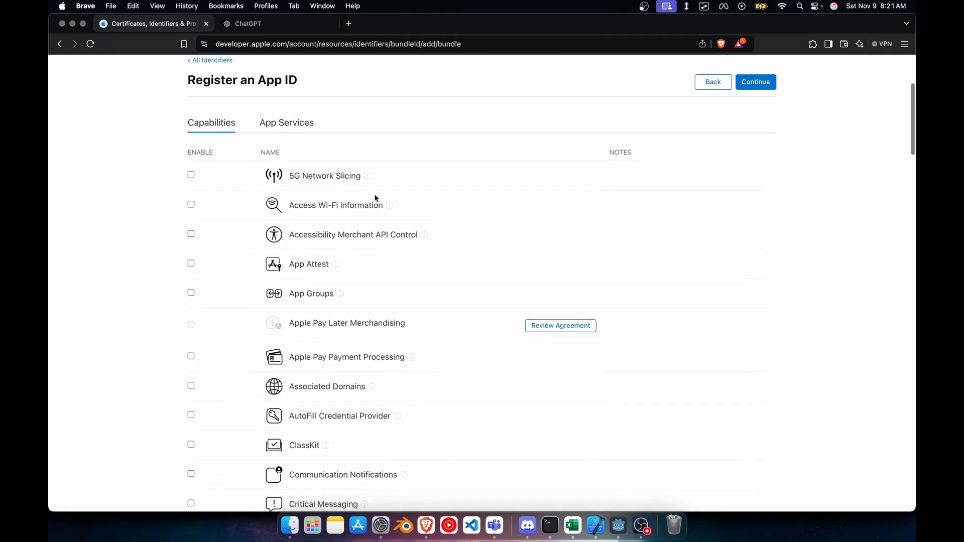
{"action": "left_click", "coordinate": [289, 122]}
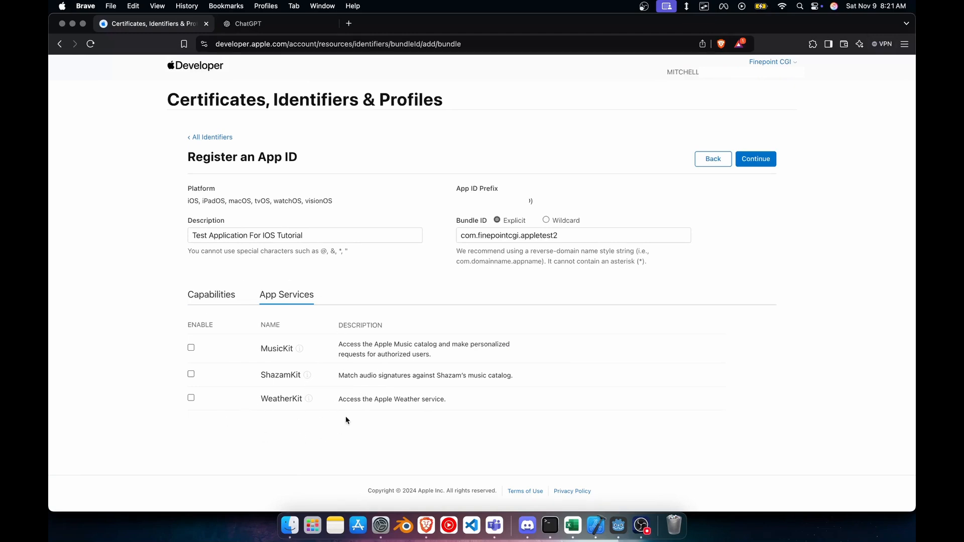
{"action": "left_click", "coordinate": [758, 163]}
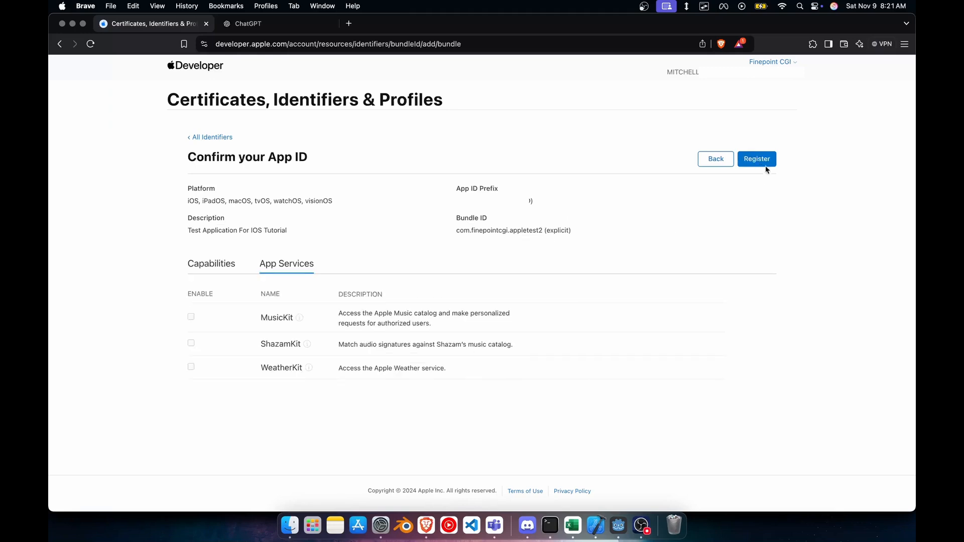
{"action": "left_click", "coordinate": [765, 159]}
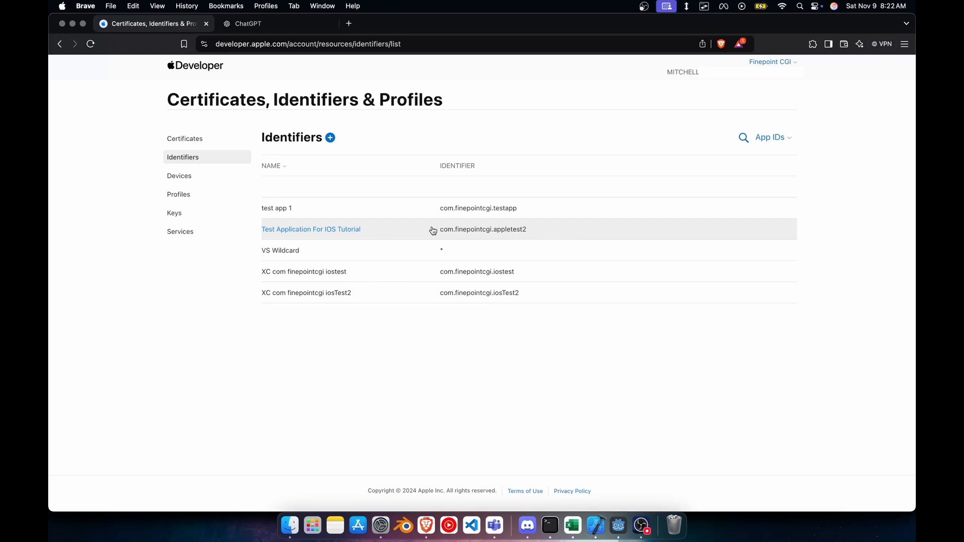
Step: In Devices, start a new device registration and name it 'Finepointcgi Ipad'
{"action": "left_click", "coordinate": [188, 177]}
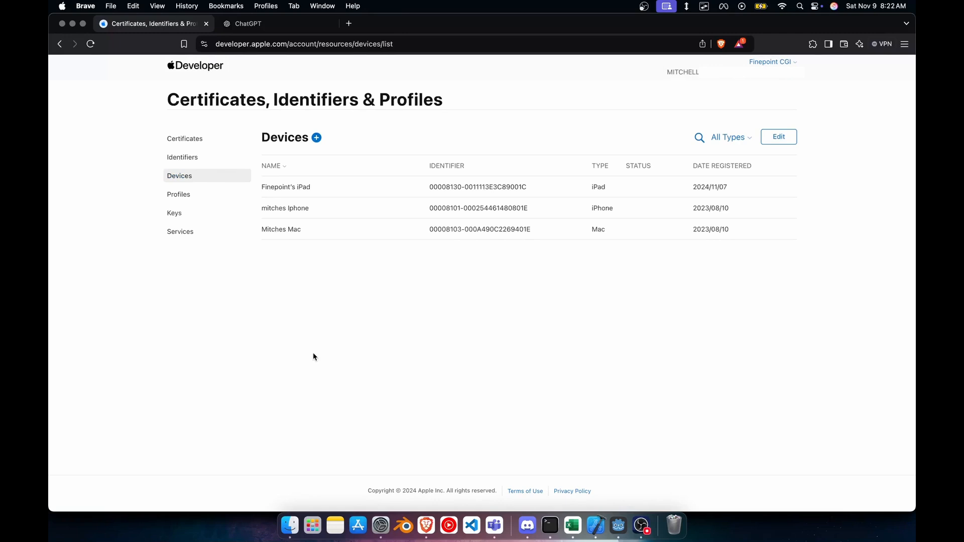
{"action": "left_click", "coordinate": [316, 138]}
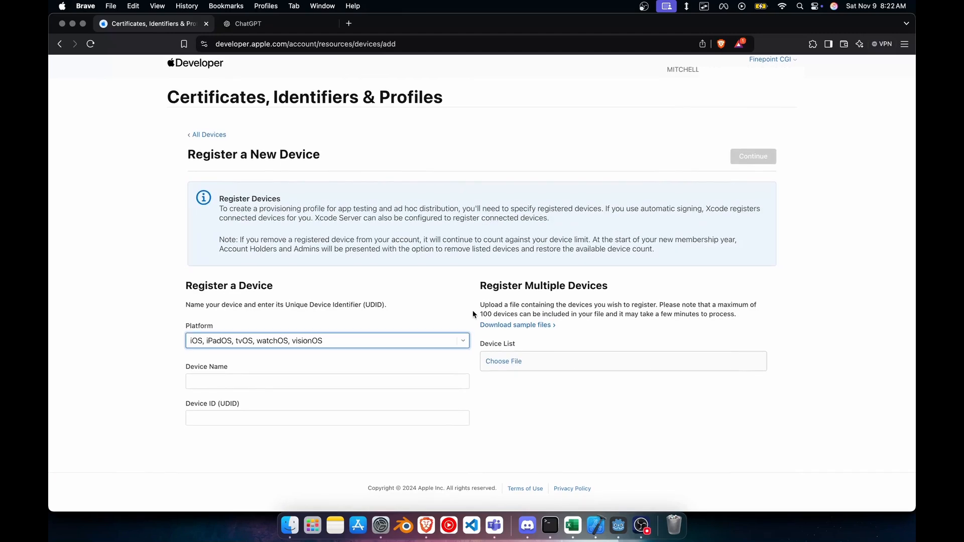
{"action": "left_click", "coordinate": [391, 382]}
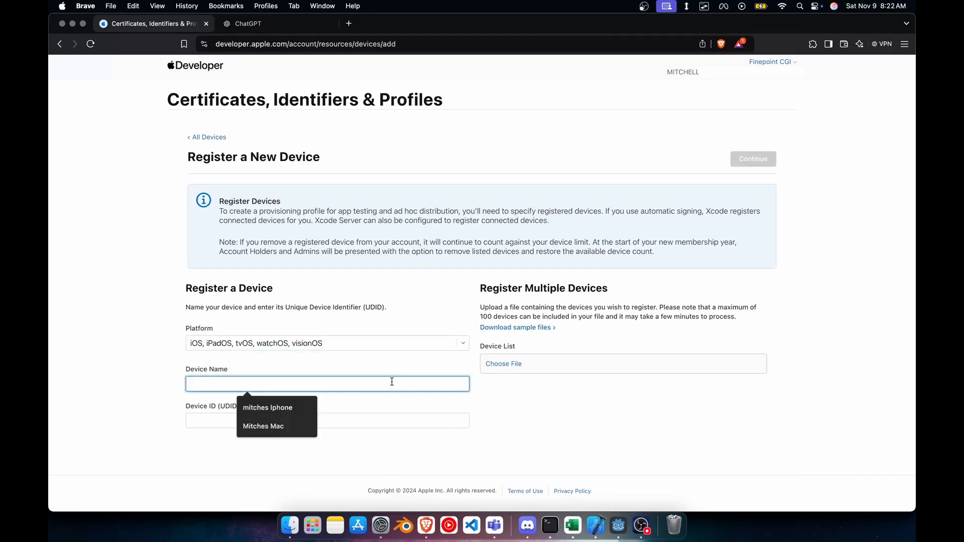
{"action": "type", "text": "Finepointcgi"}
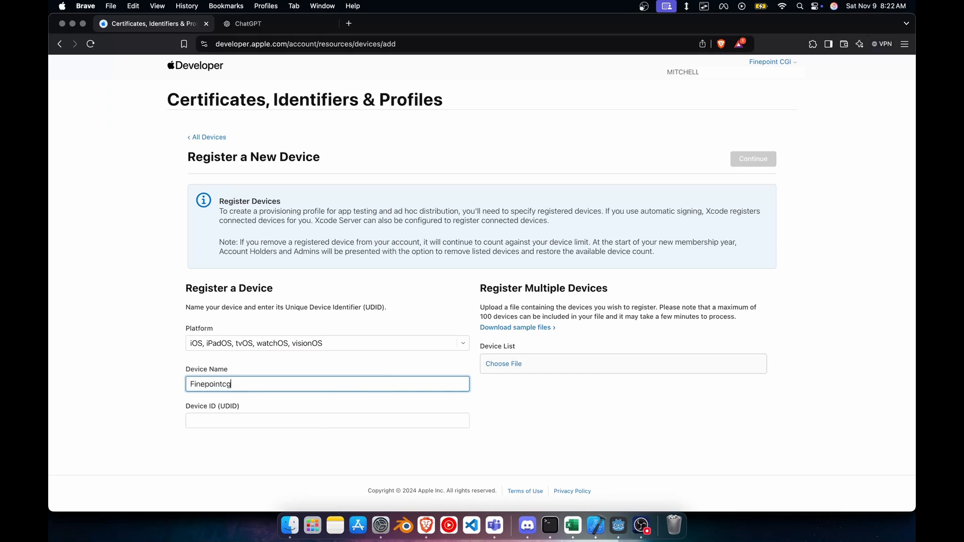
{"action": "type", "text": "ad"}
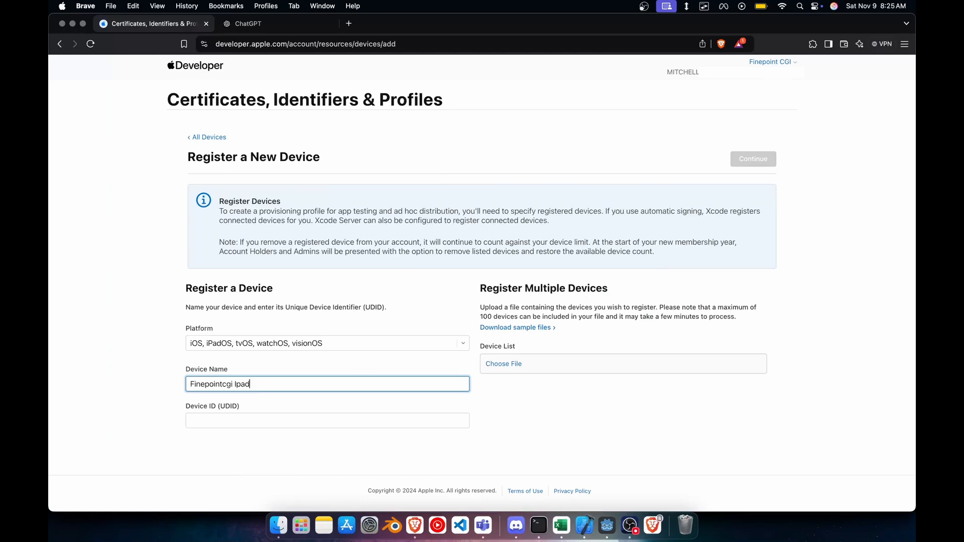
{"action": "key", "text": "super+space"}
Step: Launch System Information, select the iPad under USB, and select its Serial Number value
{"action": "type", "text": "syst"}
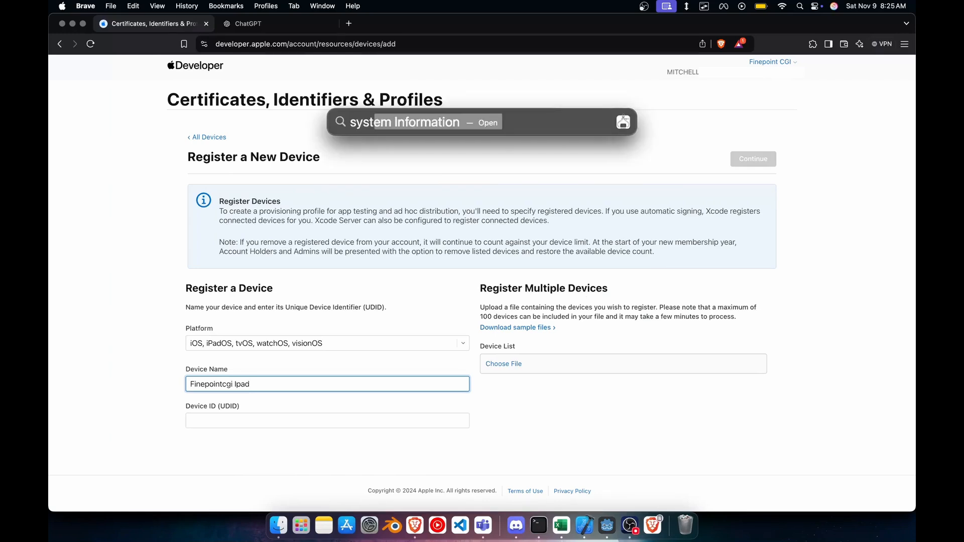
{"action": "key", "text": "Return"}
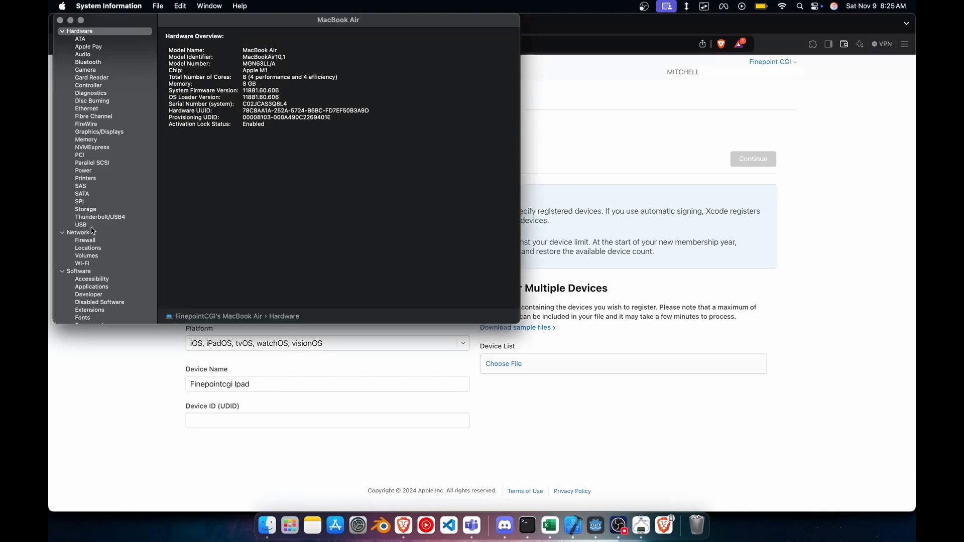
{"action": "scroll", "coordinate": [120, 272], "scroll_direction": "down", "scroll_amount": 5}
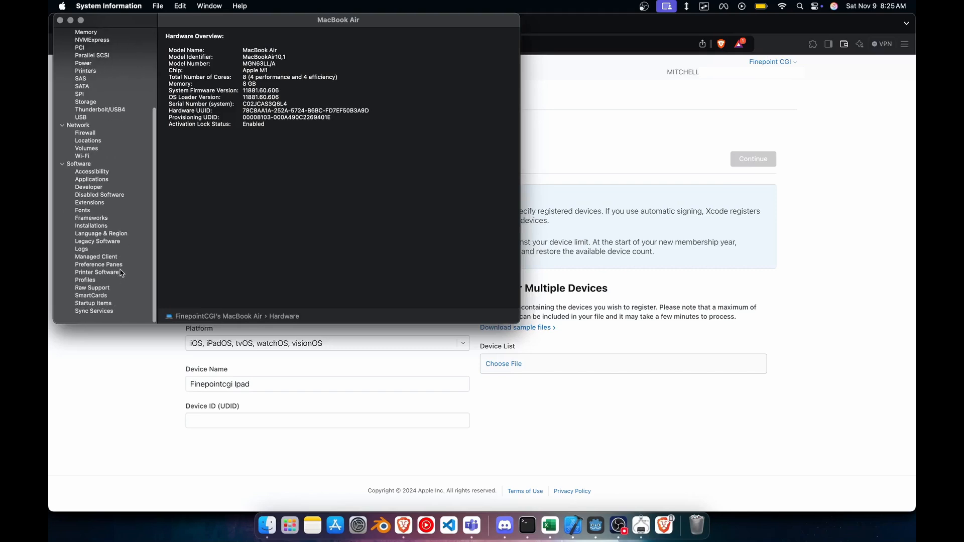
{"action": "scroll", "coordinate": [120, 269], "scroll_direction": "up", "scroll_amount": 3}
{"action": "left_click", "coordinate": [82, 160]}
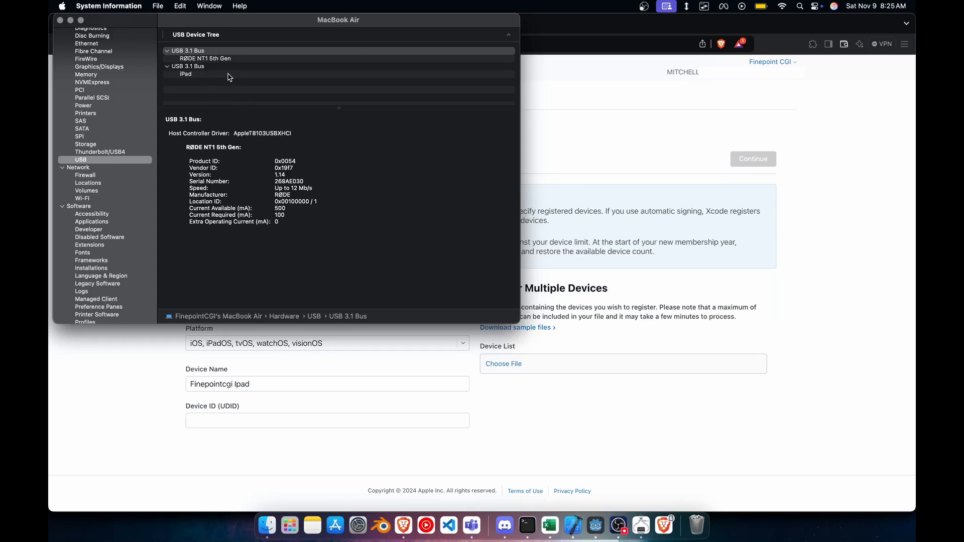
{"action": "left_click", "coordinate": [191, 75]}
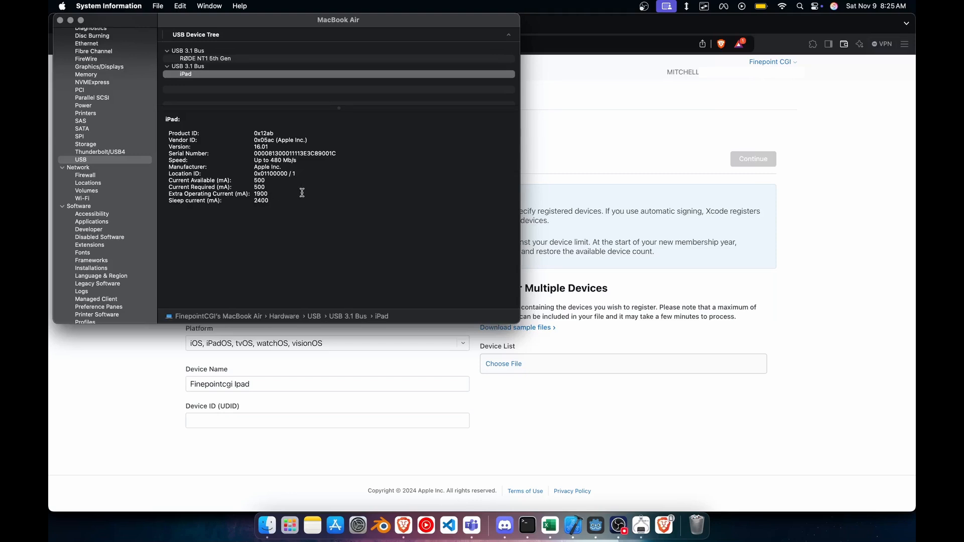
{"action": "double_click", "coordinate": [314, 148]}
{"action": "double_click", "coordinate": [313, 154]}
{"action": "key", "text": "super+c"}
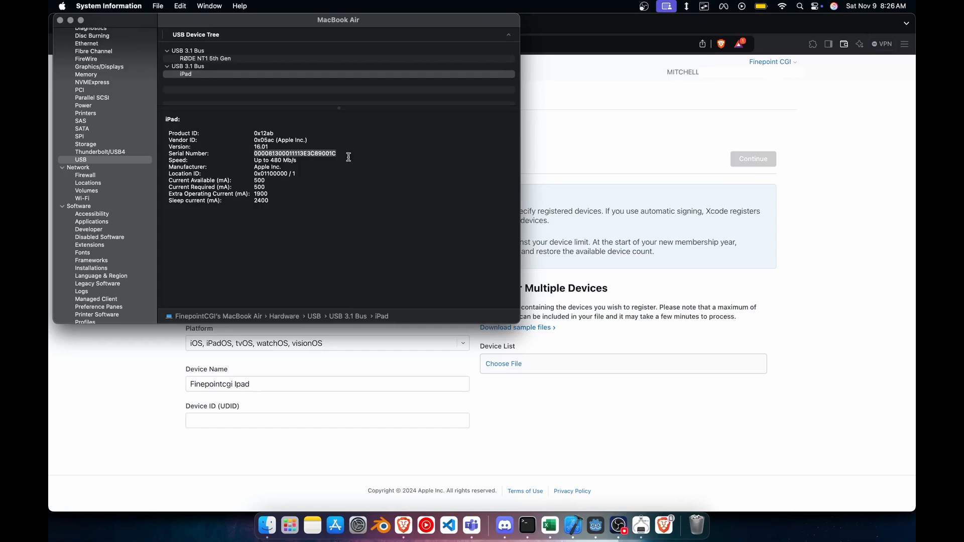
{"action": "left_click", "coordinate": [294, 420]}
Step: Paste the iPad's serial number as the UDID, then continue, register and finish with Done
{"action": "left_click", "coordinate": [294, 421]}
{"action": "key", "text": "super+v"}
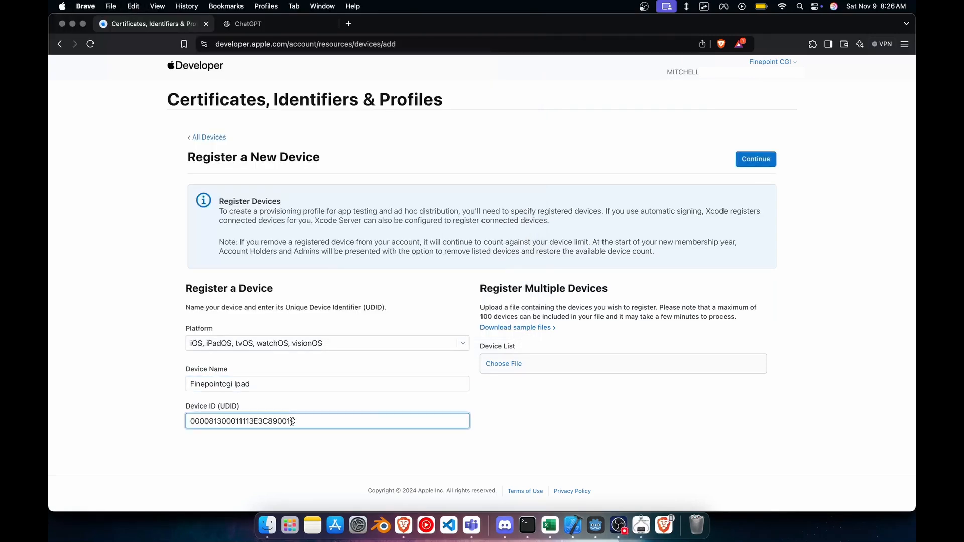
{"action": "left_click", "coordinate": [749, 161]}
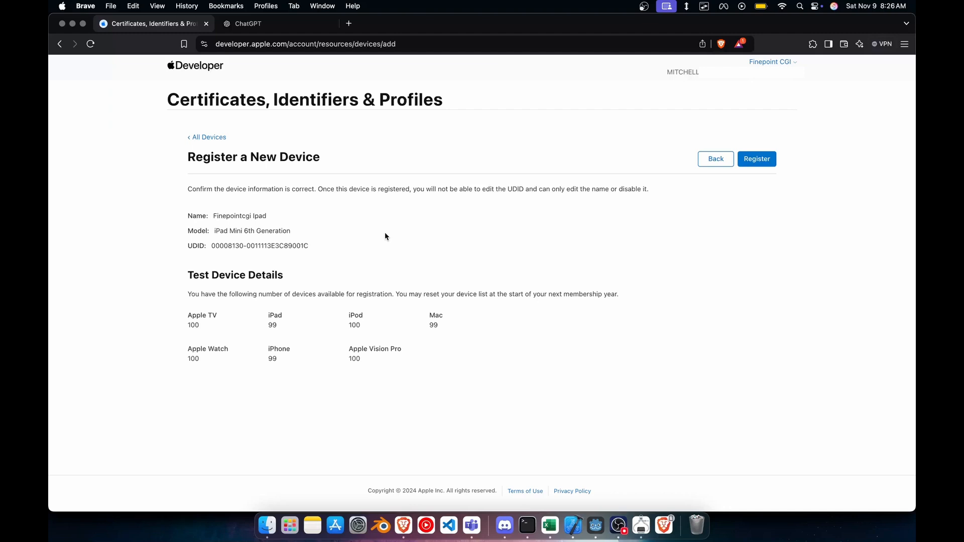
{"action": "left_click", "coordinate": [757, 159]}
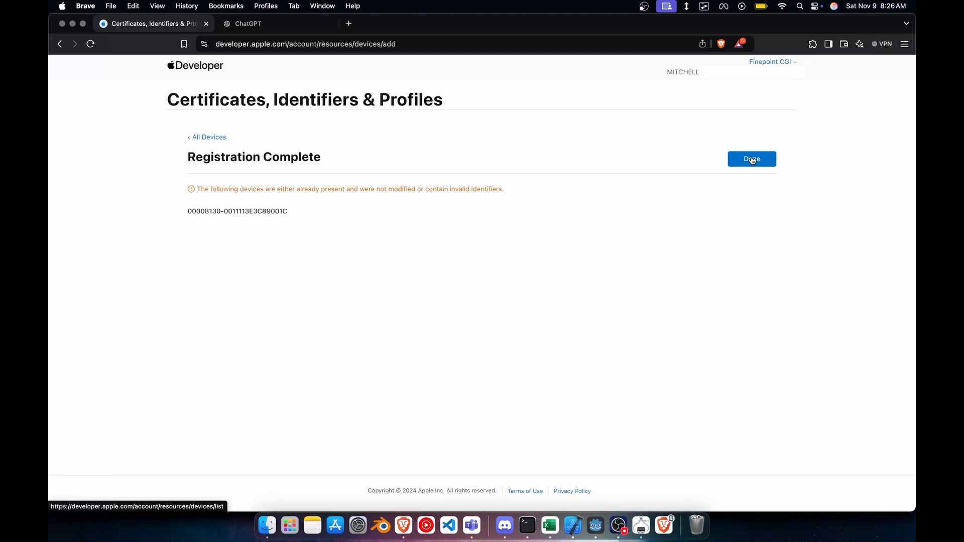
{"action": "left_click", "coordinate": [751, 160]}
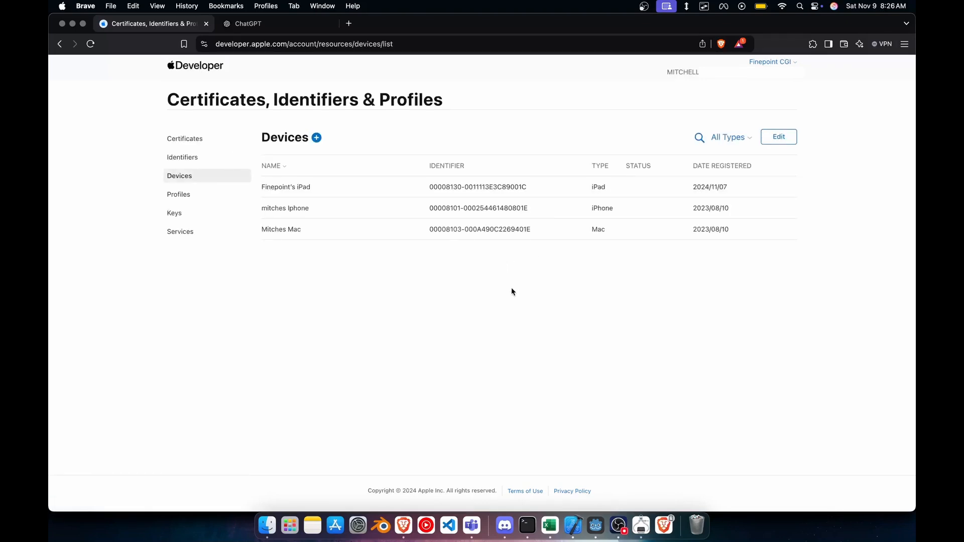
{"action": "key", "text": "super+Tab"}
{"action": "key", "text": "super+Tab"}
Step: Start a new provisioning profile from the Profiles list, selecting iOS App Development as its type
{"action": "left_click", "coordinate": [184, 199]}
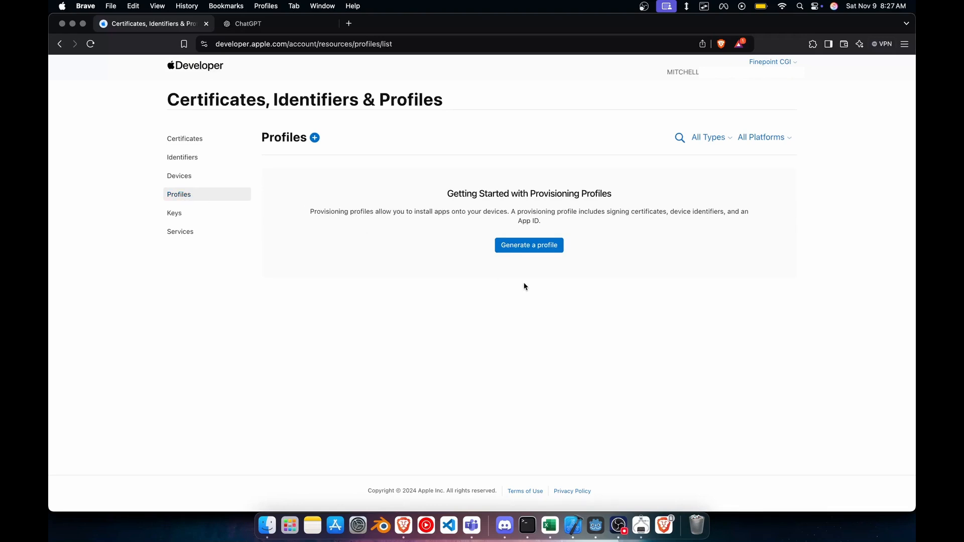
{"action": "left_click", "coordinate": [528, 246]}
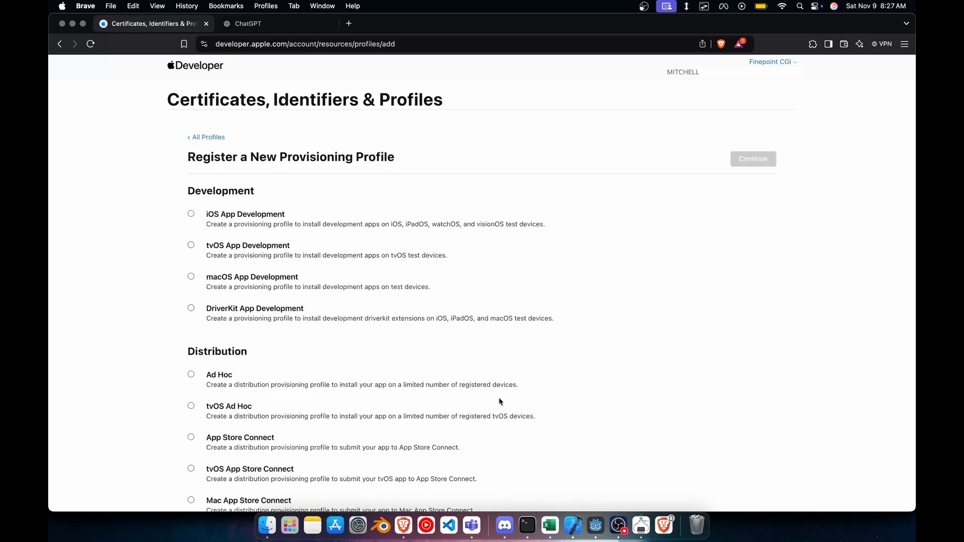
{"action": "left_click", "coordinate": [268, 214]}
{"action": "scroll", "coordinate": [372, 332], "scroll_direction": "down", "scroll_amount": 3}
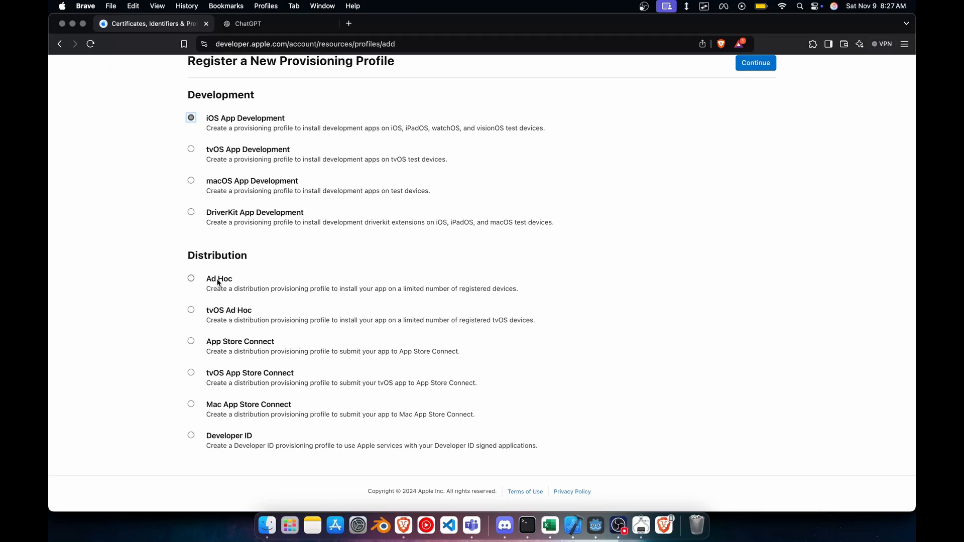
Step: Choose App Store Connect and the Test Application For IOS Tutorial App ID, then begin a new certificate
{"action": "left_click", "coordinate": [219, 282]}
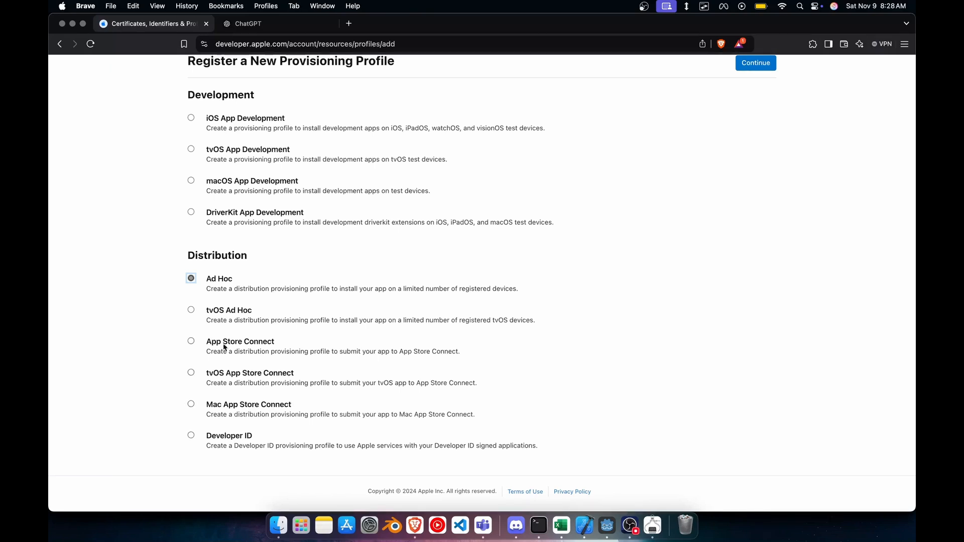
{"action": "left_click", "coordinate": [217, 342]}
{"action": "left_click", "coordinate": [747, 63]}
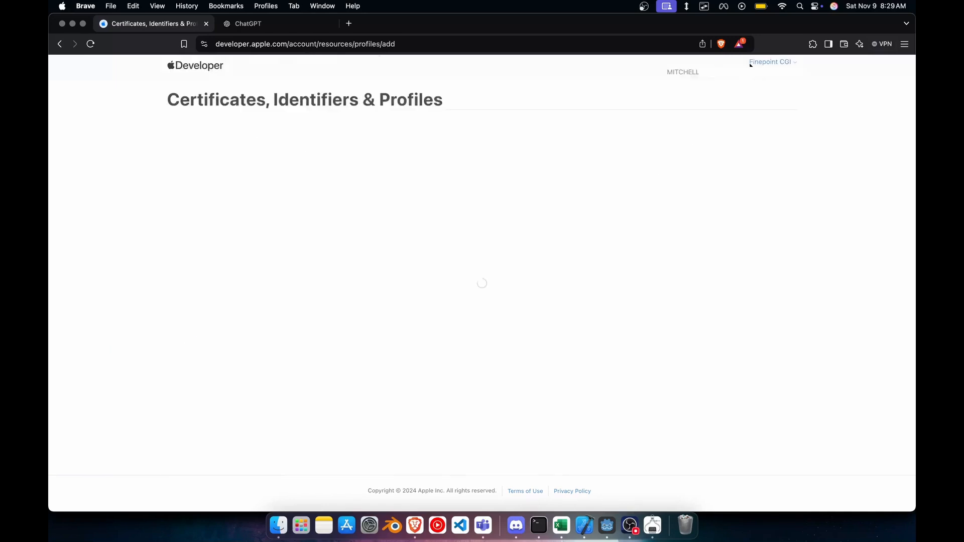
{"action": "left_click", "coordinate": [273, 286]}
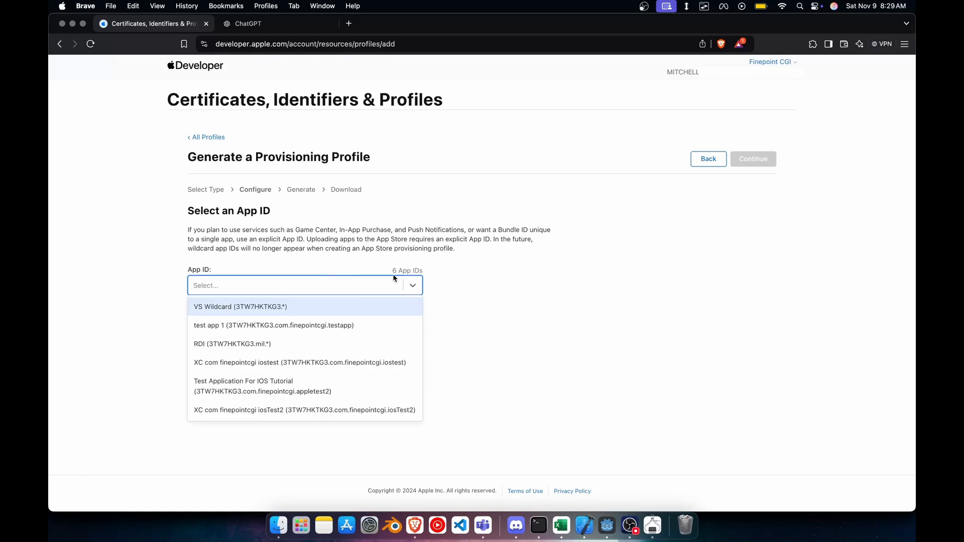
{"action": "left_click", "coordinate": [361, 389]}
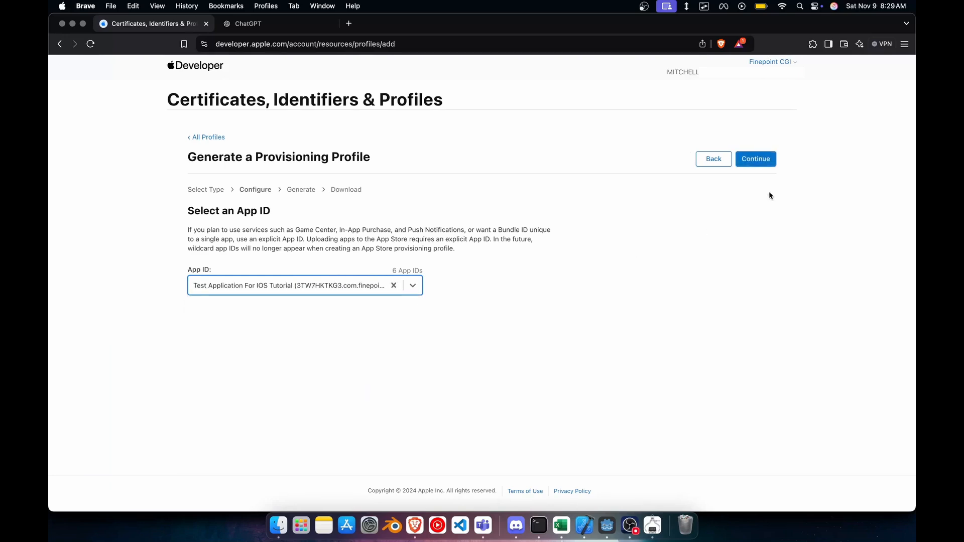
{"action": "left_click", "coordinate": [754, 159]}
{"action": "left_click", "coordinate": [243, 274]}
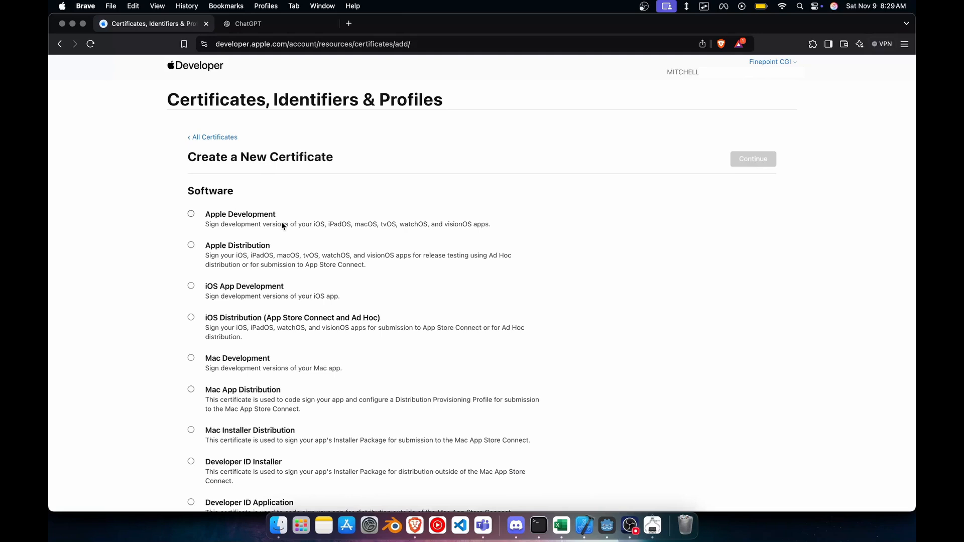
Step: Select Apple Distribution as the certificate type and continue to the signing request upload step
{"action": "left_click", "coordinate": [240, 247]}
{"action": "scroll", "coordinate": [370, 264], "scroll_direction": "down", "scroll_amount": 4}
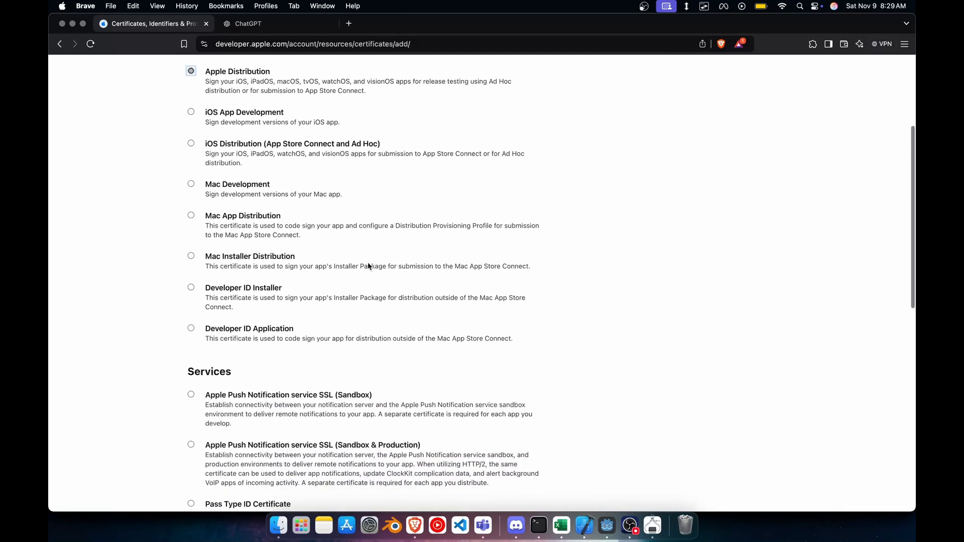
{"action": "scroll", "coordinate": [369, 265], "scroll_direction": "up", "scroll_amount": 4}
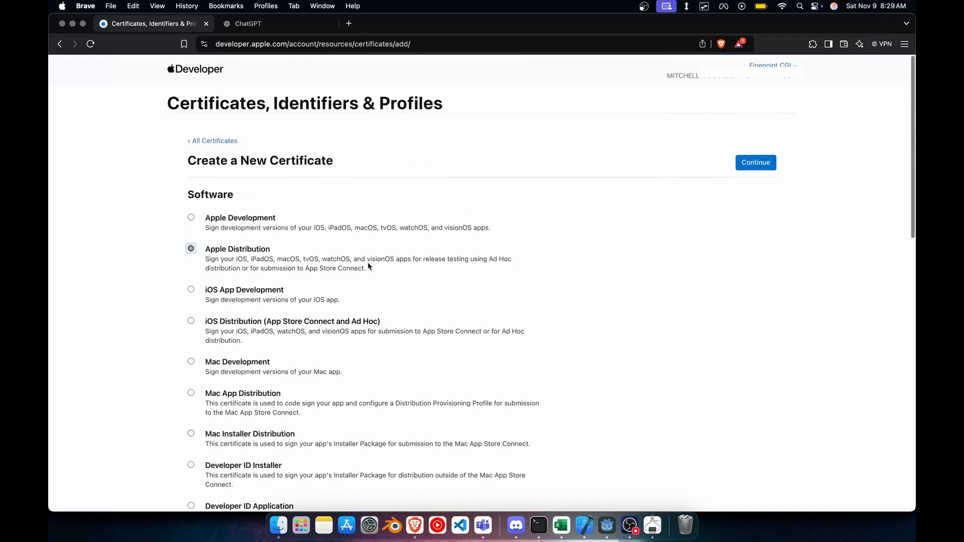
{"action": "left_click", "coordinate": [756, 162]}
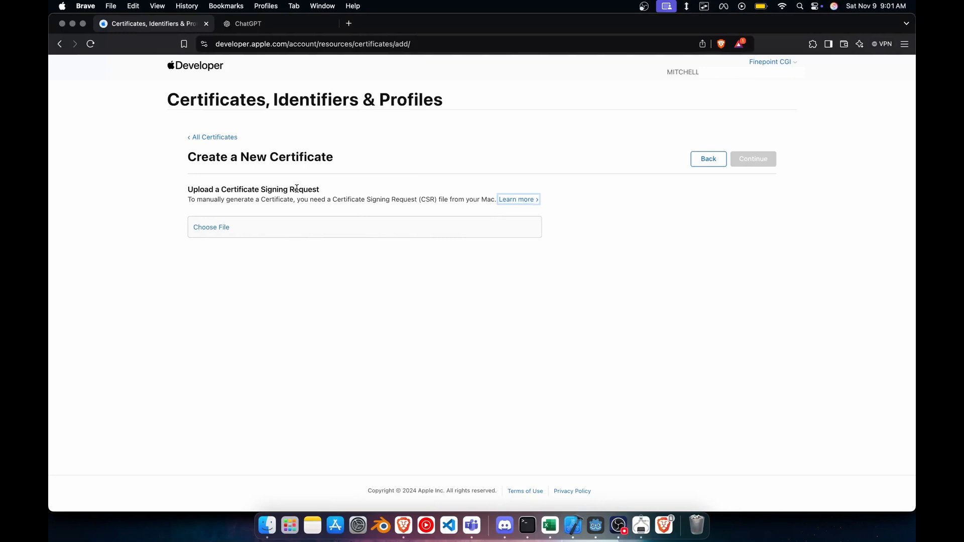
{"action": "left_click", "coordinate": [618, 526]}
{"action": "left_click", "coordinate": [590, 440]}
Step: Launch Keychain Access via Spotlight ('keycha'), dismiss its alerts, and open the Certificate Assistant menu
{"action": "key", "text": "super+space"}
{"action": "type", "text": "keycha"}
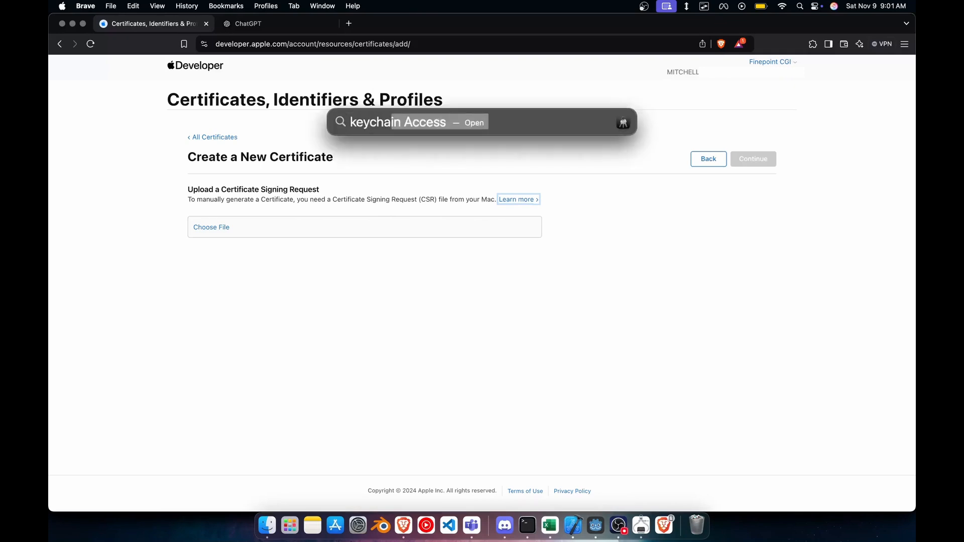
{"action": "key", "text": "Return"}
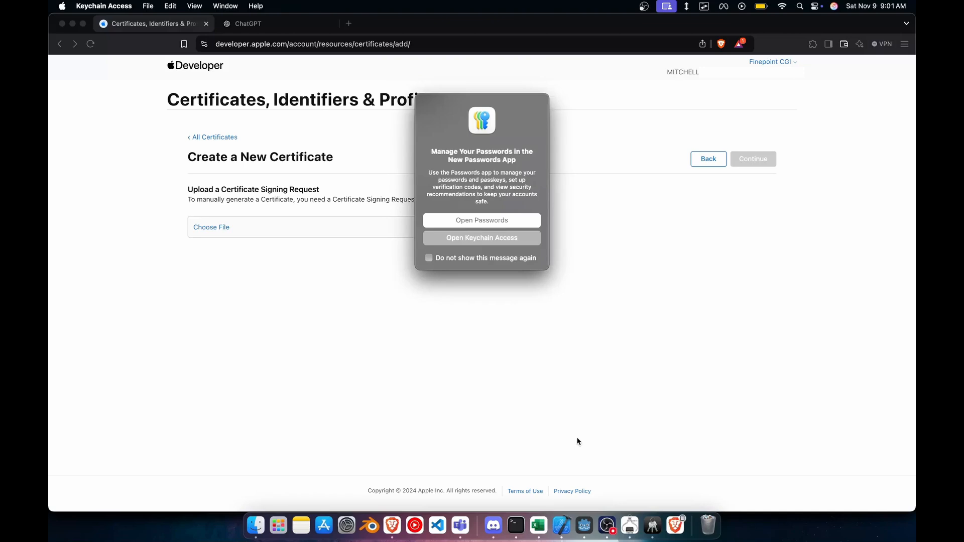
{"action": "left_click", "coordinate": [492, 239]}
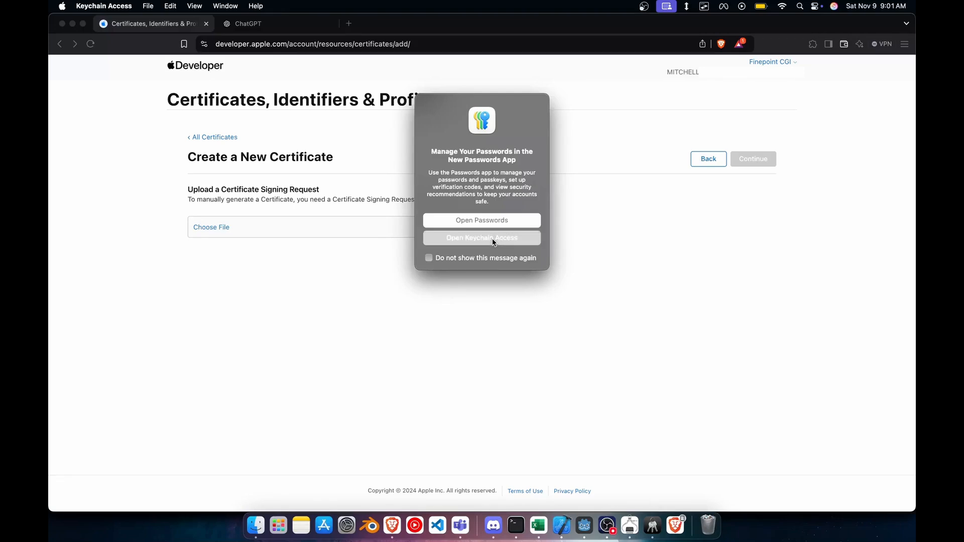
{"action": "left_click", "coordinate": [492, 242]}
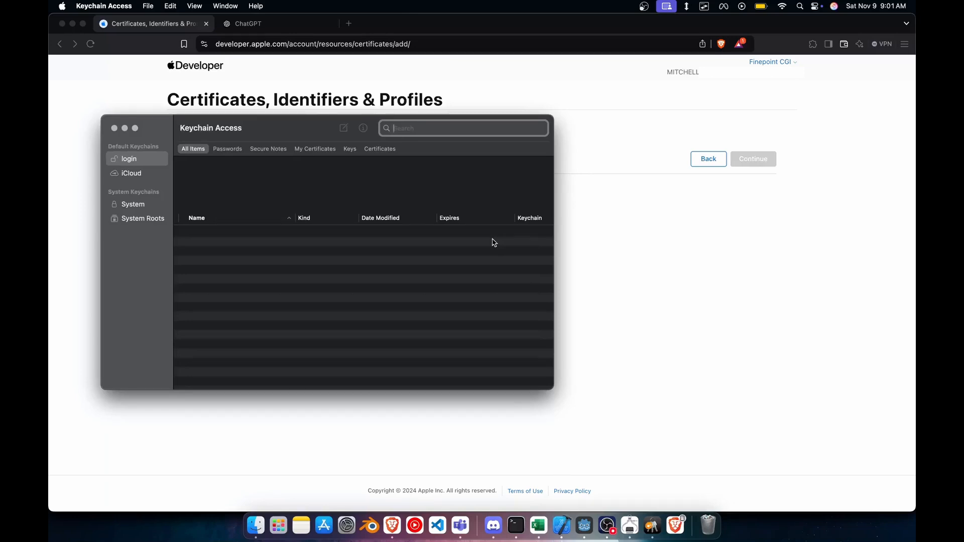
{"action": "left_click", "coordinate": [116, 7]}
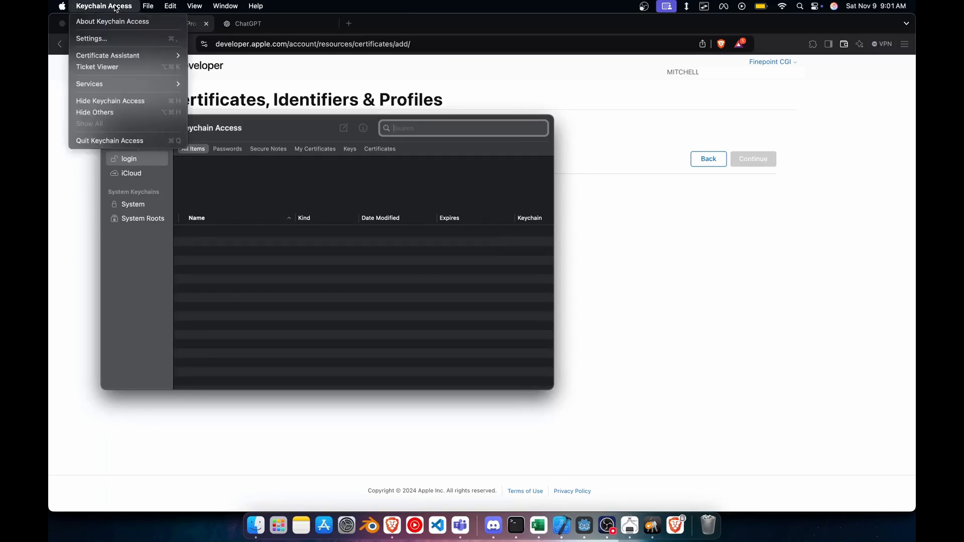
{"action": "mouse_move", "coordinate": [123, 54]}
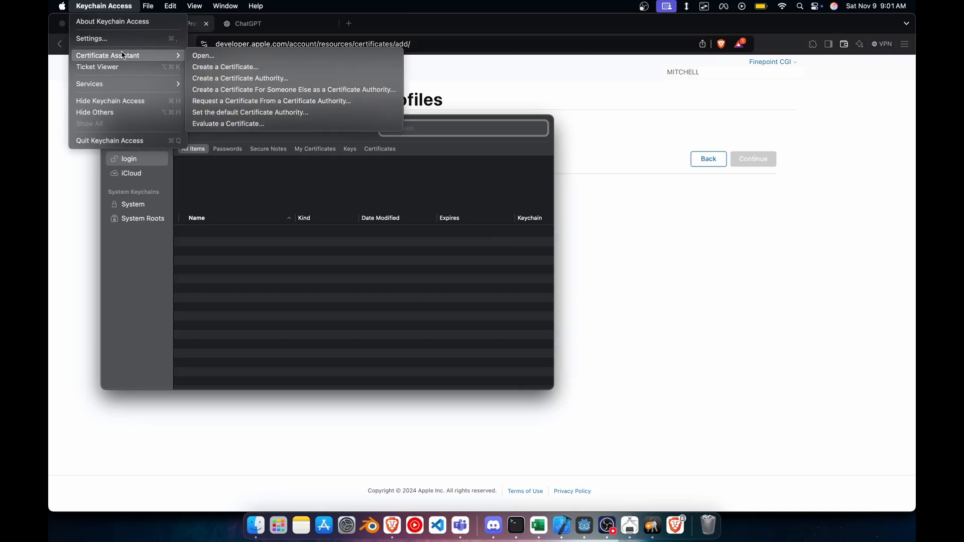
Step: Request a certificate from a certificate authority with the user's e-mail and common name 'test cert for tutorial'
{"action": "left_click", "coordinate": [259, 102]}
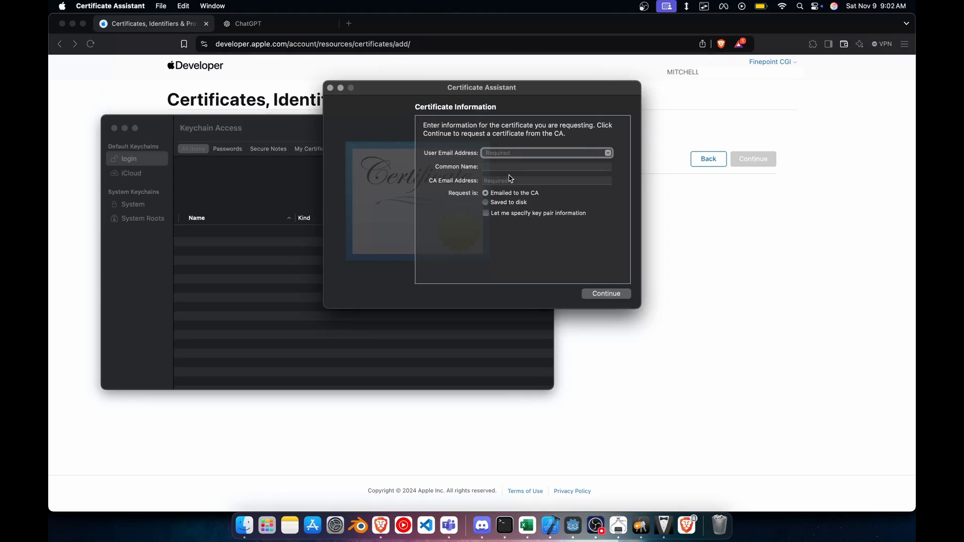
{"action": "key", "text": "Tab"}
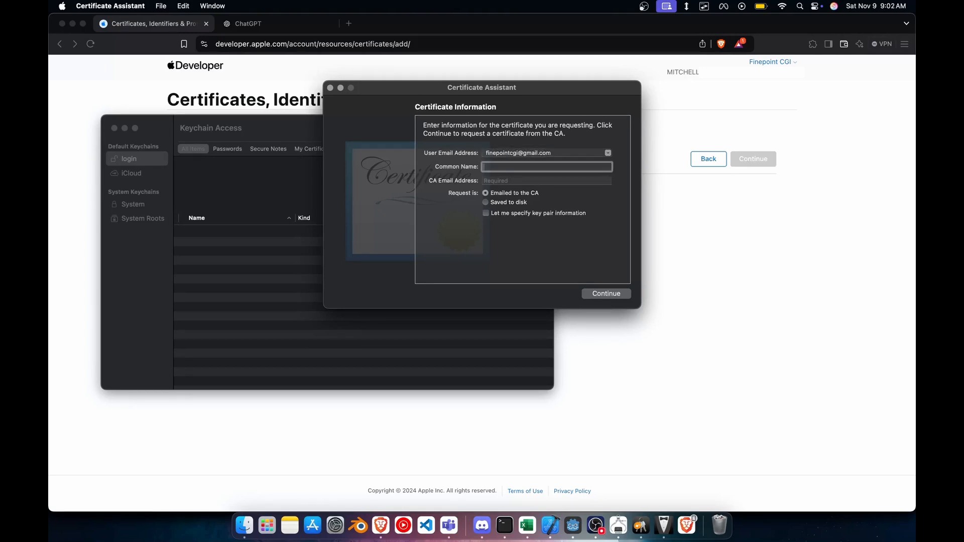
{"action": "type", "text": "test cert for tutorial"}
{"action": "key", "text": "Tab"}
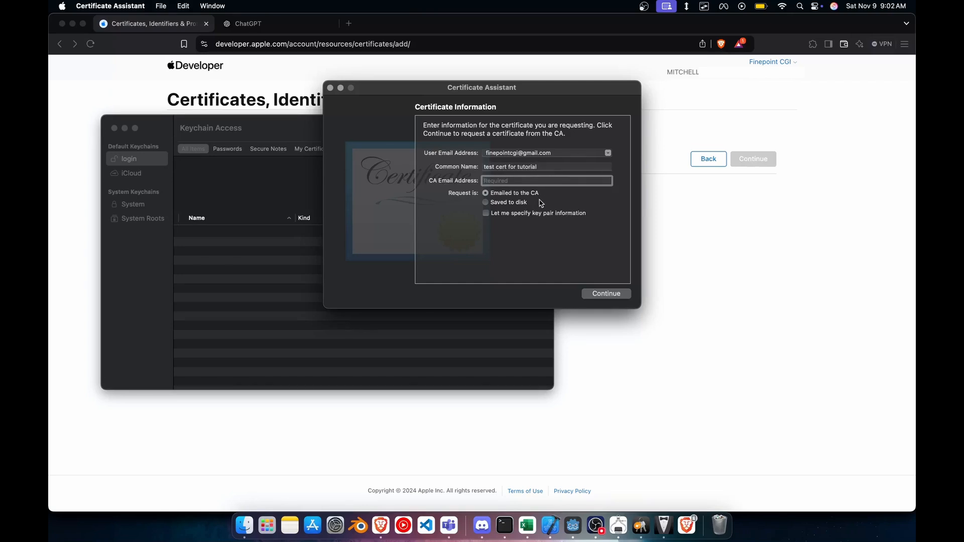
Step: Save CertificateSigningRequest.certSigningRequest to disk in the home folder, then return to the browser
{"action": "left_click", "coordinate": [520, 203]}
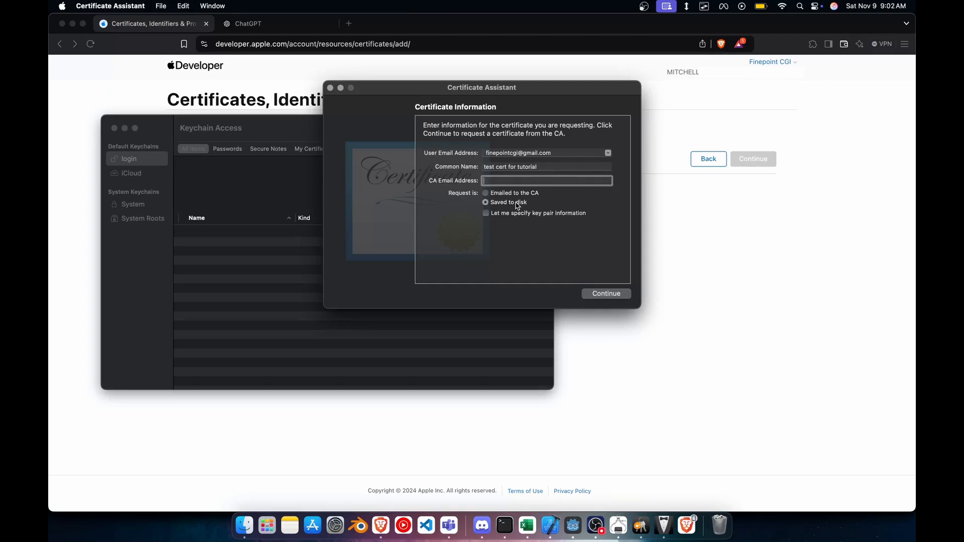
{"action": "left_click", "coordinate": [598, 294]}
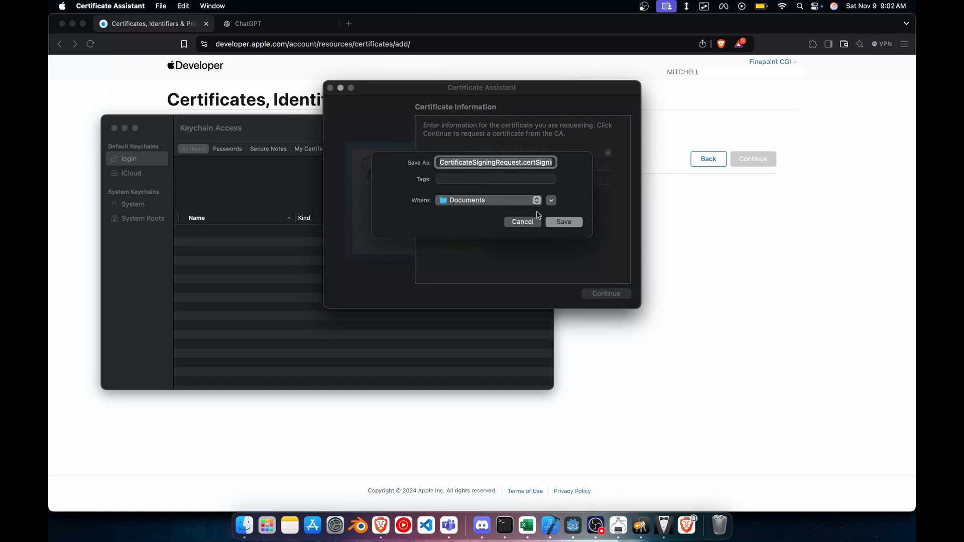
{"action": "left_click", "coordinate": [467, 199]}
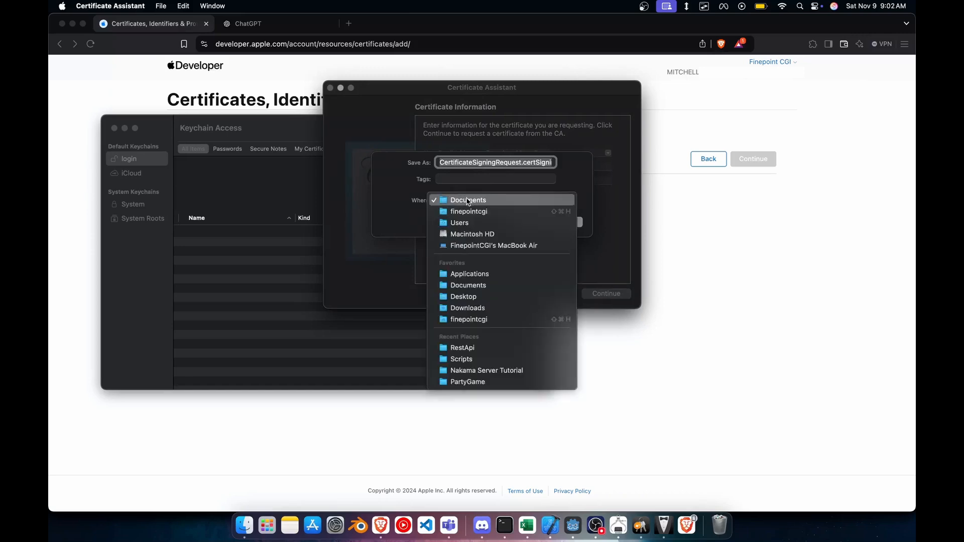
{"action": "left_click", "coordinate": [469, 211]}
{"action": "left_click", "coordinate": [572, 225]}
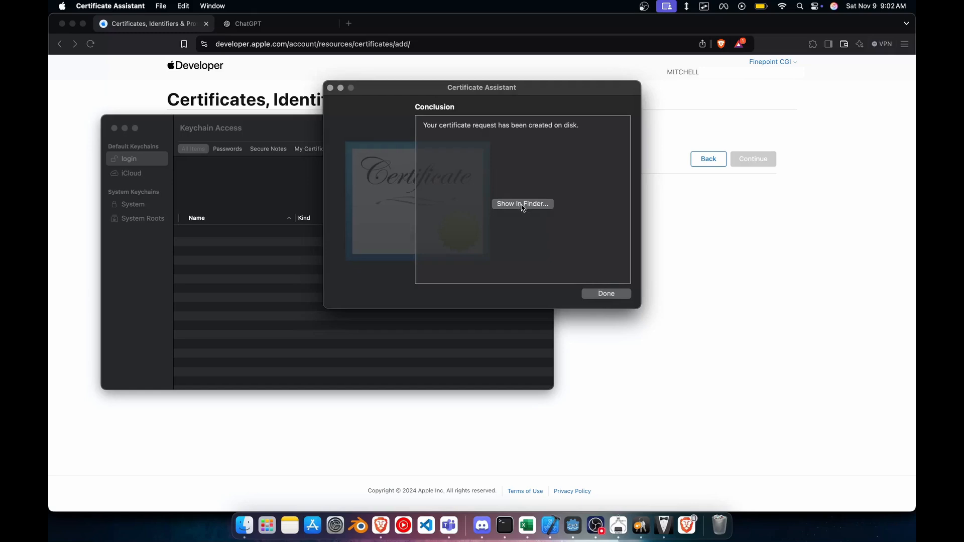
{"action": "left_click", "coordinate": [522, 205]}
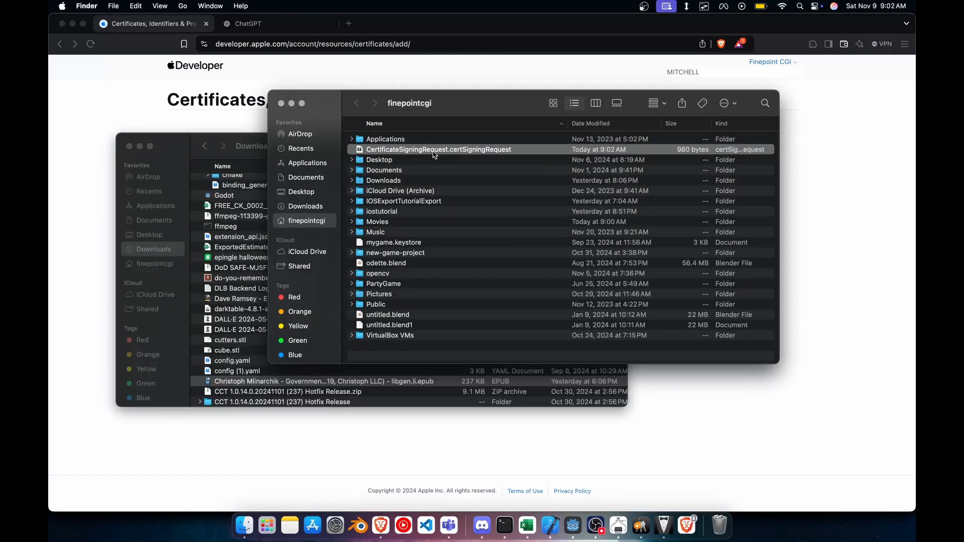
{"action": "left_click", "coordinate": [359, 453]}
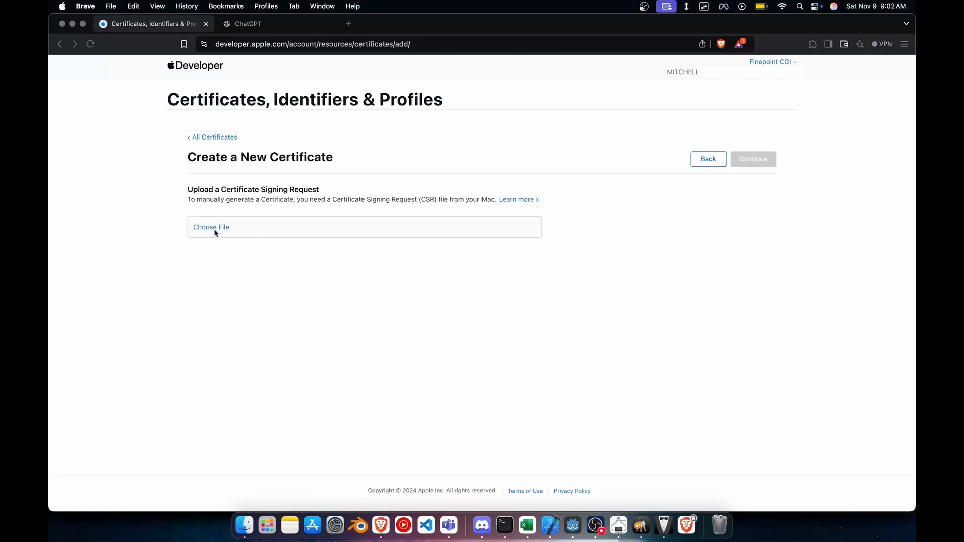
Step: Upload CertificateSigningRequest.certSigningRequest, reselecting it after the session-expired notice, and create the Distribution certificate
{"action": "left_click", "coordinate": [215, 231]}
{"action": "left_click", "coordinate": [175, 245]}
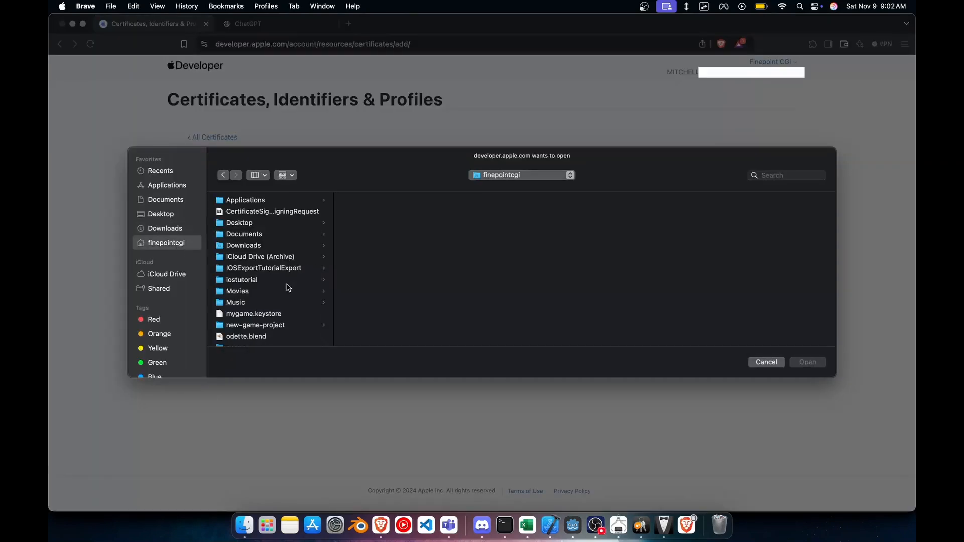
{"action": "scroll", "coordinate": [266, 315], "scroll_direction": "down", "scroll_amount": 5}
{"action": "scroll", "coordinate": [260, 316], "scroll_direction": "up", "scroll_amount": 5}
{"action": "left_click", "coordinate": [259, 212]}
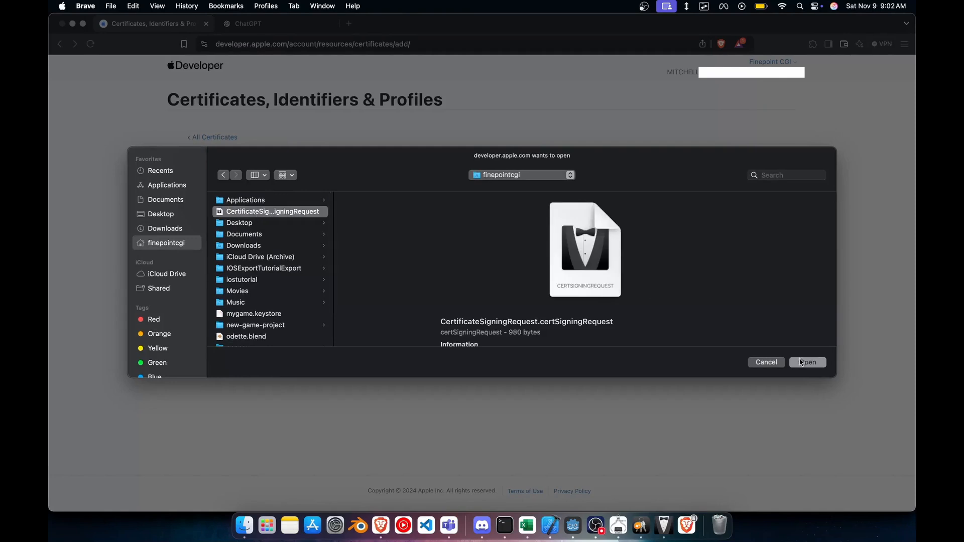
{"action": "left_click", "coordinate": [800, 362]}
{"action": "left_click", "coordinate": [751, 159]}
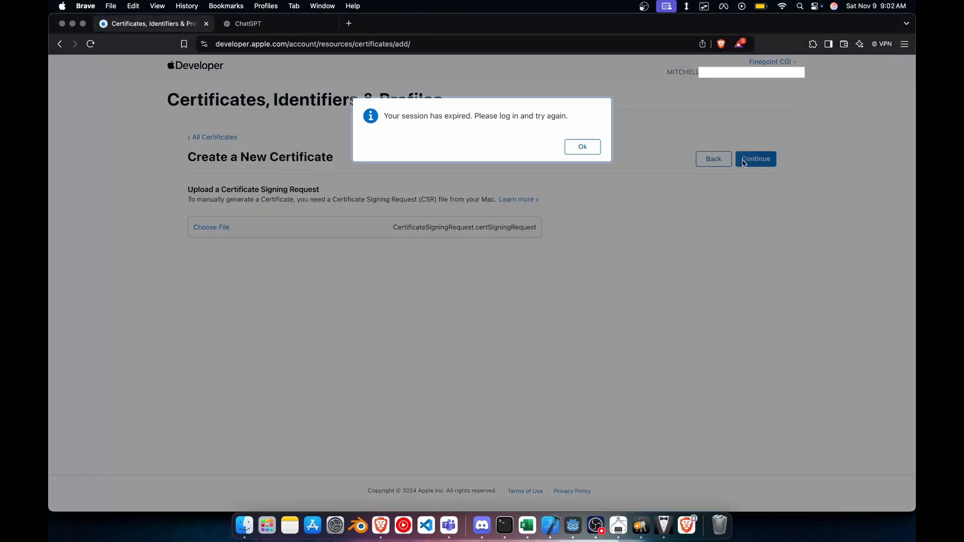
{"action": "left_click", "coordinate": [589, 154]}
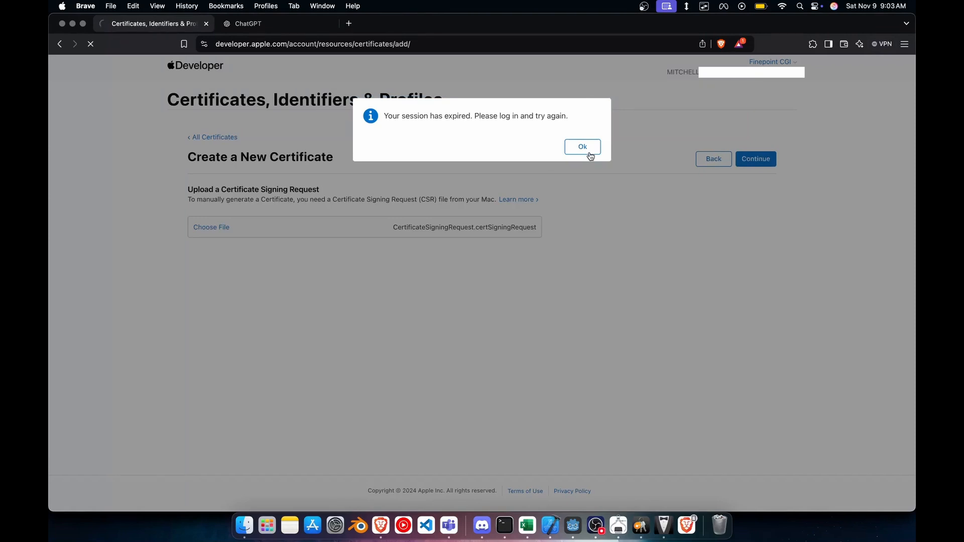
{"action": "left_click", "coordinate": [211, 226]}
{"action": "left_click", "coordinate": [241, 212]}
{"action": "left_click", "coordinate": [815, 363]}
{"action": "left_click", "coordinate": [755, 160]}
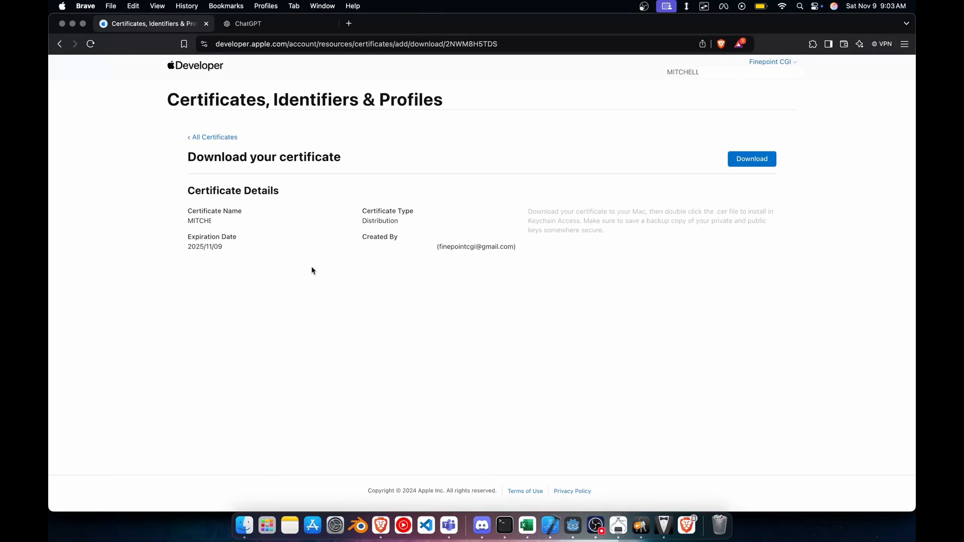
Step: Download distribution.cer to the Downloads folder and reveal it in Finder
{"action": "left_click", "coordinate": [749, 160]}
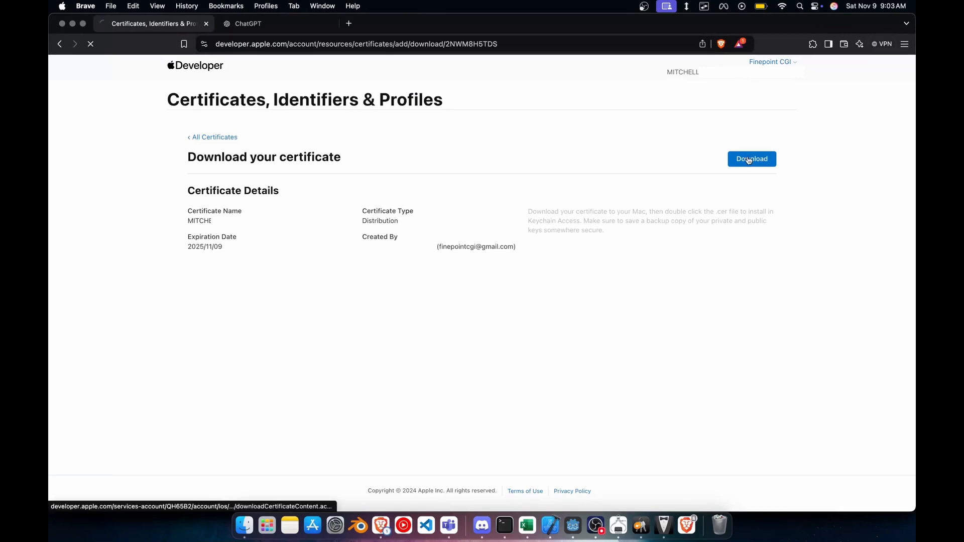
{"action": "left_click", "coordinate": [563, 296]}
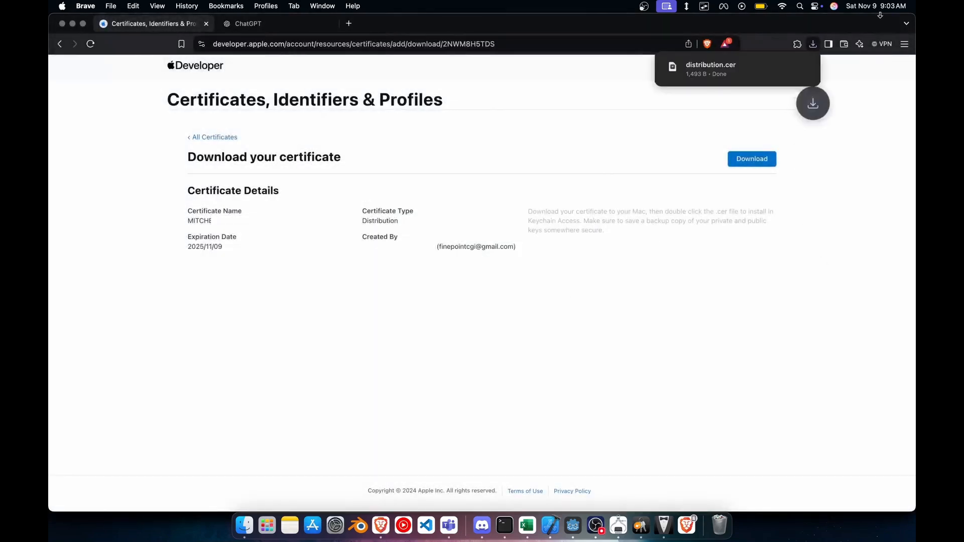
{"action": "left_click", "coordinate": [734, 73]}
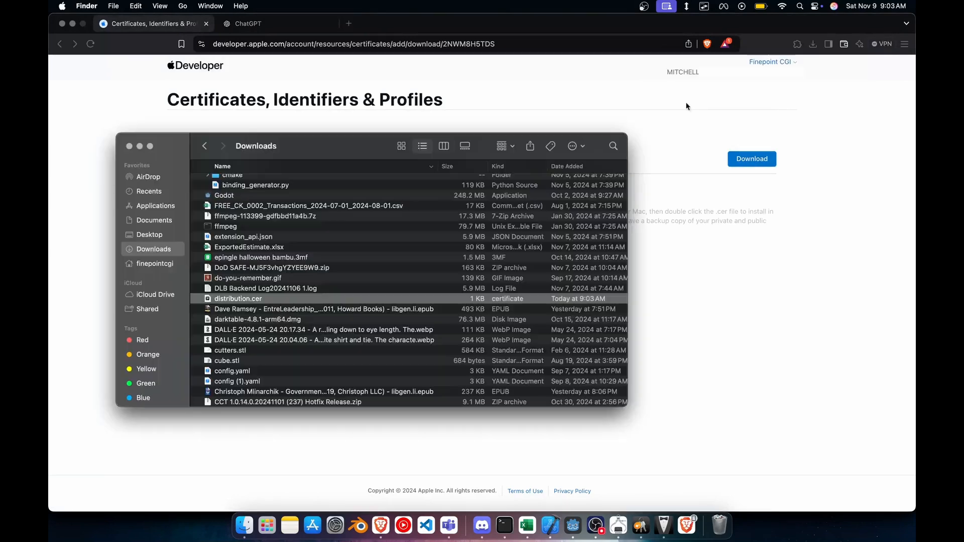
Step: Install distribution.cer, verify Apple Distribution in login's certificates, then return to All Certificates online
{"action": "double_click", "coordinate": [294, 299]}
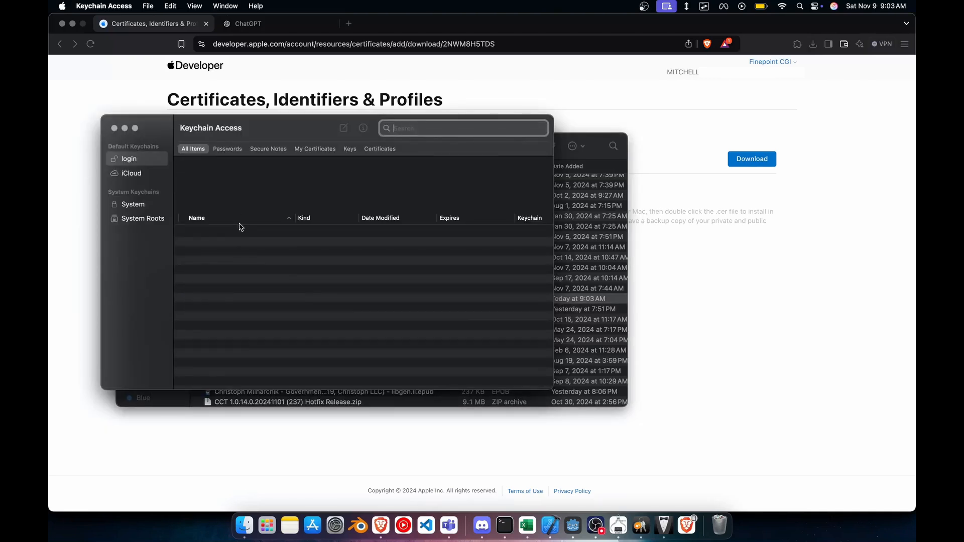
{"action": "left_click", "coordinate": [138, 161]}
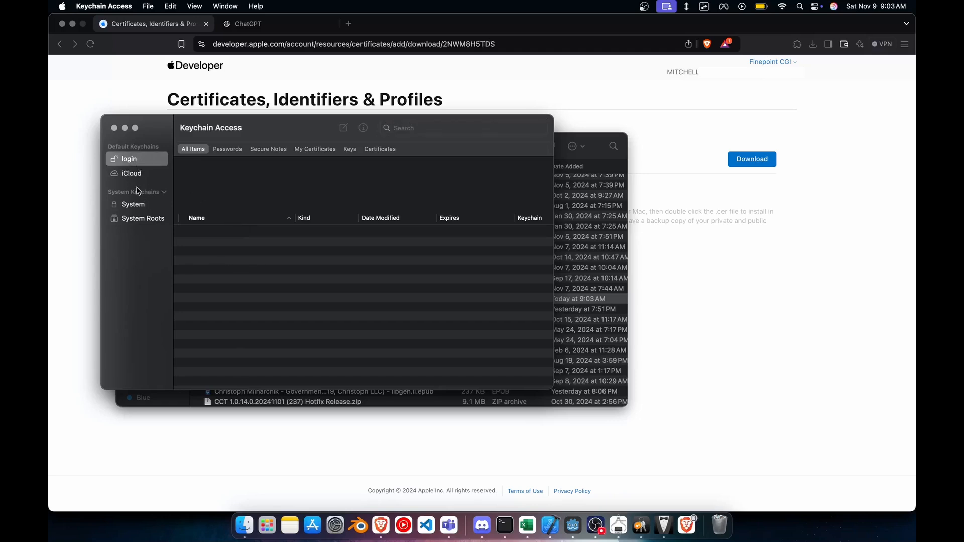
{"action": "left_click", "coordinate": [131, 176]}
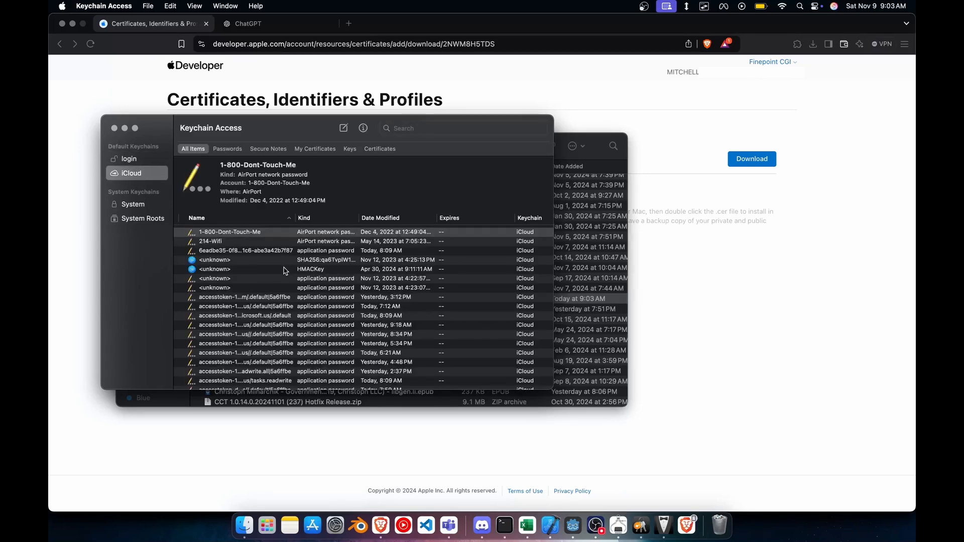
{"action": "scroll", "coordinate": [285, 268], "scroll_direction": "down", "scroll_amount": 2}
{"action": "scroll", "coordinate": [285, 268], "scroll_direction": "down", "scroll_amount": 5}
{"action": "left_click", "coordinate": [130, 159]}
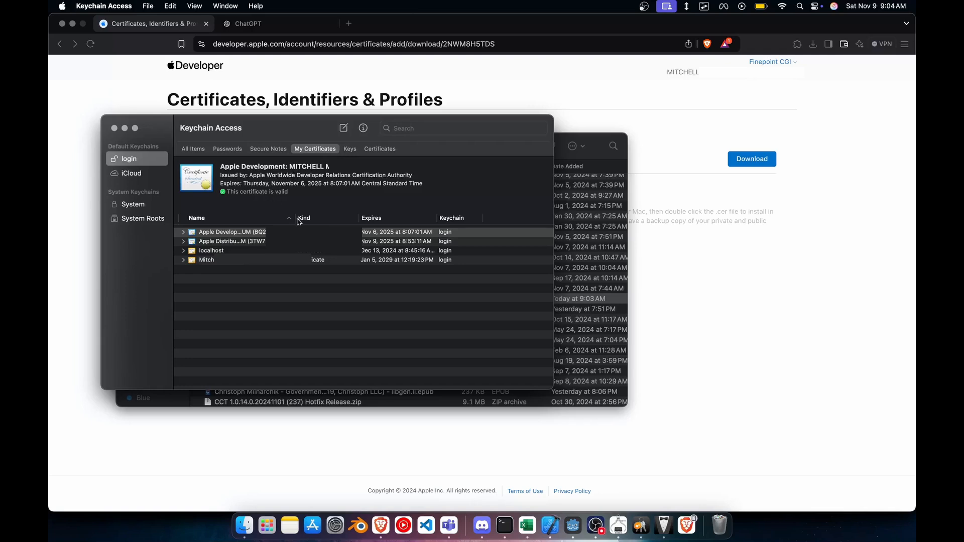
{"action": "left_click_drag", "start_coordinate": [295, 219], "coordinate": [374, 219]}
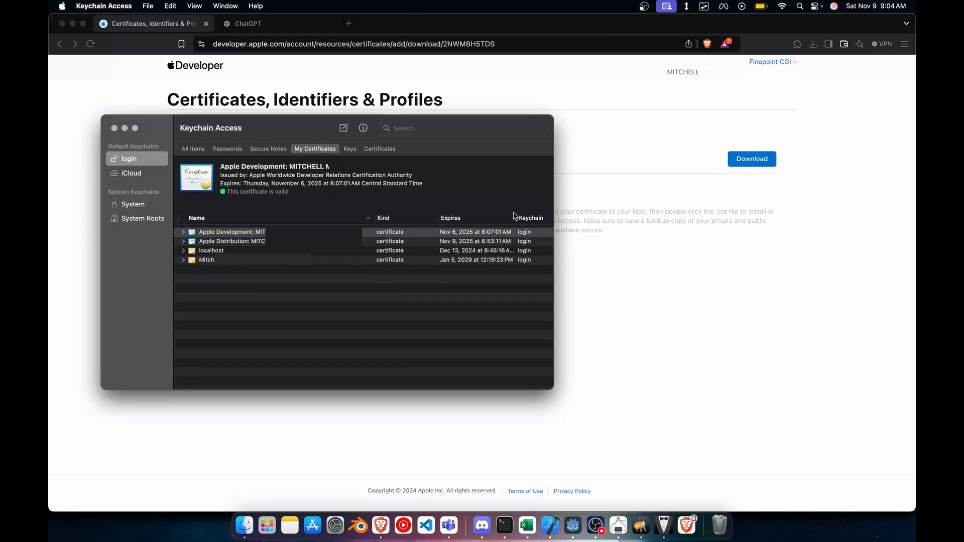
{"action": "left_click", "coordinate": [499, 241]}
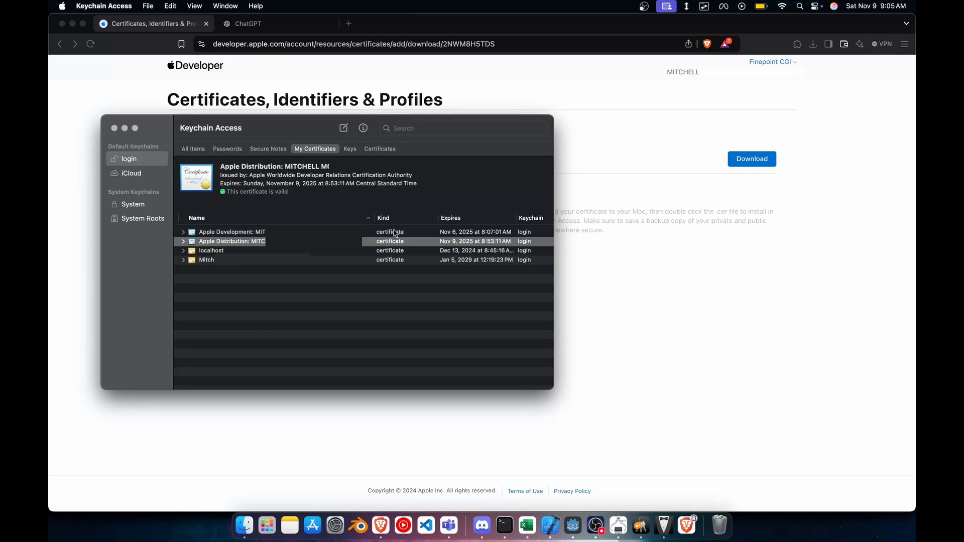
{"action": "left_click", "coordinate": [621, 86]}
{"action": "left_click", "coordinate": [198, 138]}
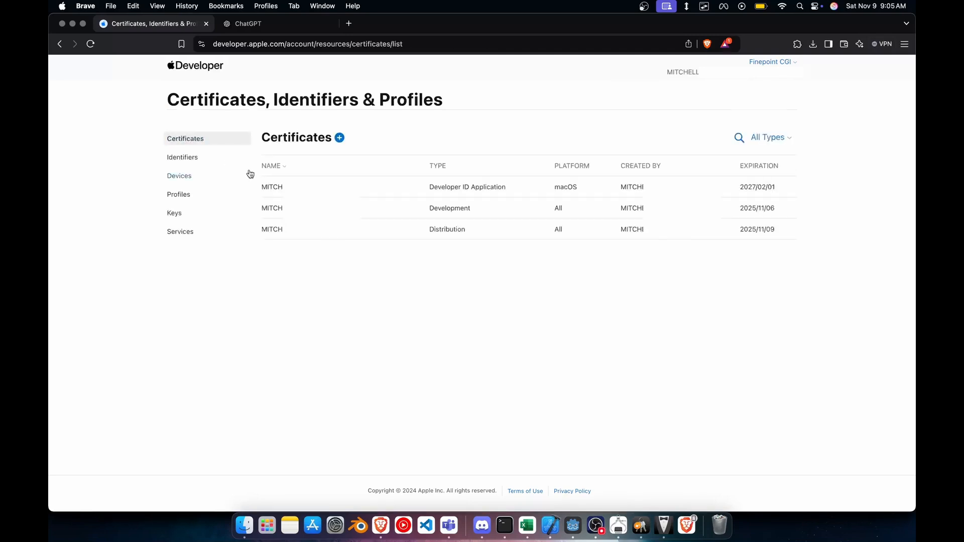
Step: Look through the Certificates, Devices and Identifiers lists, ending back on Profiles
{"action": "left_click", "coordinate": [339, 137]}
{"action": "left_click", "coordinate": [236, 221]}
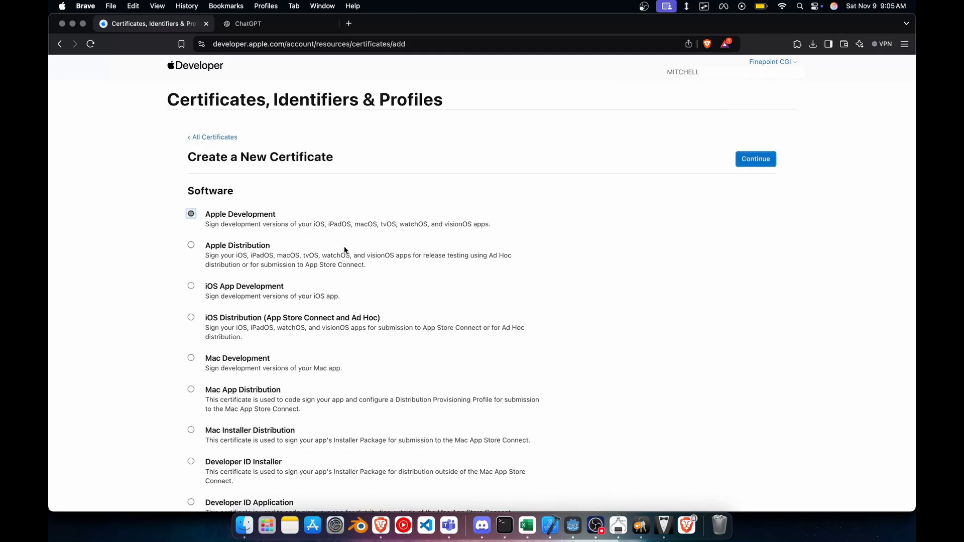
{"action": "left_click", "coordinate": [228, 137]}
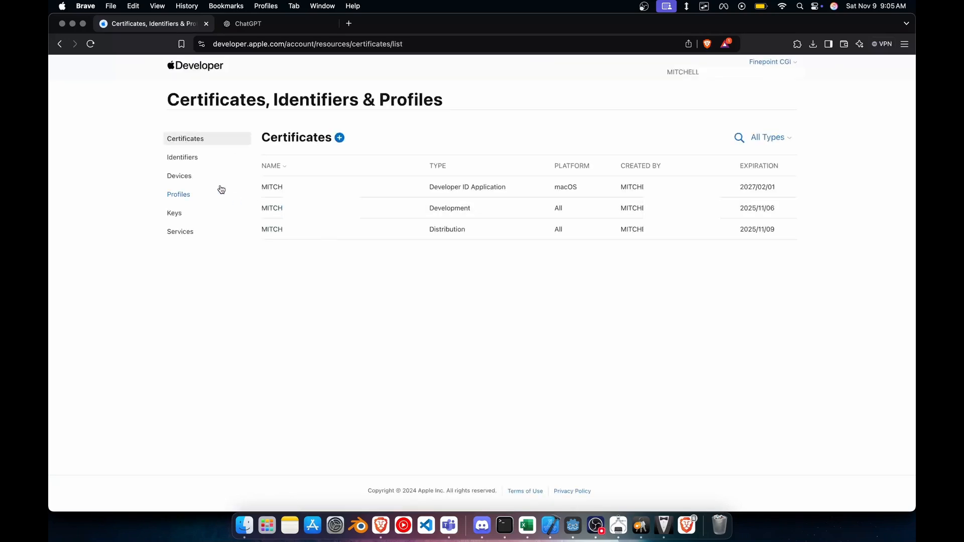
{"action": "left_click", "coordinate": [187, 195]}
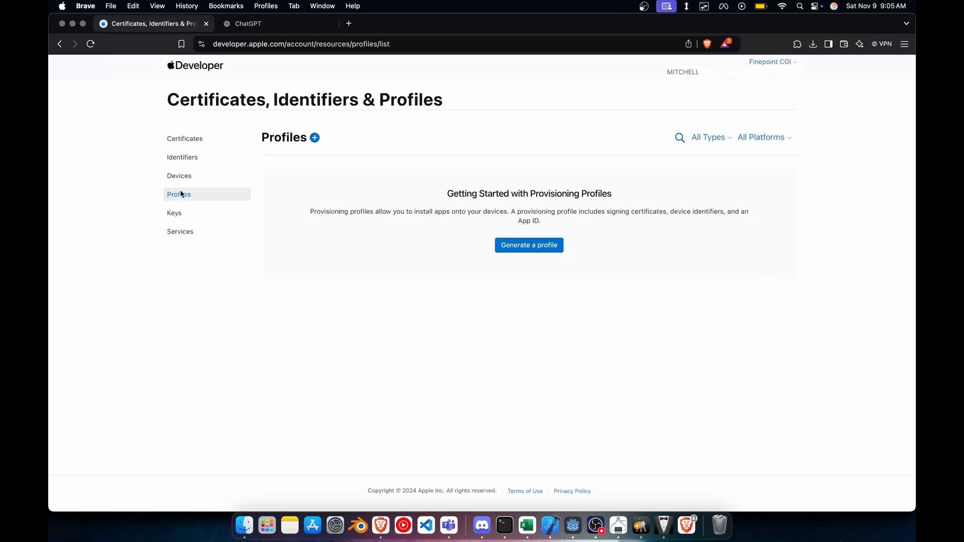
{"action": "left_click", "coordinate": [185, 175]}
{"action": "left_click", "coordinate": [188, 159]}
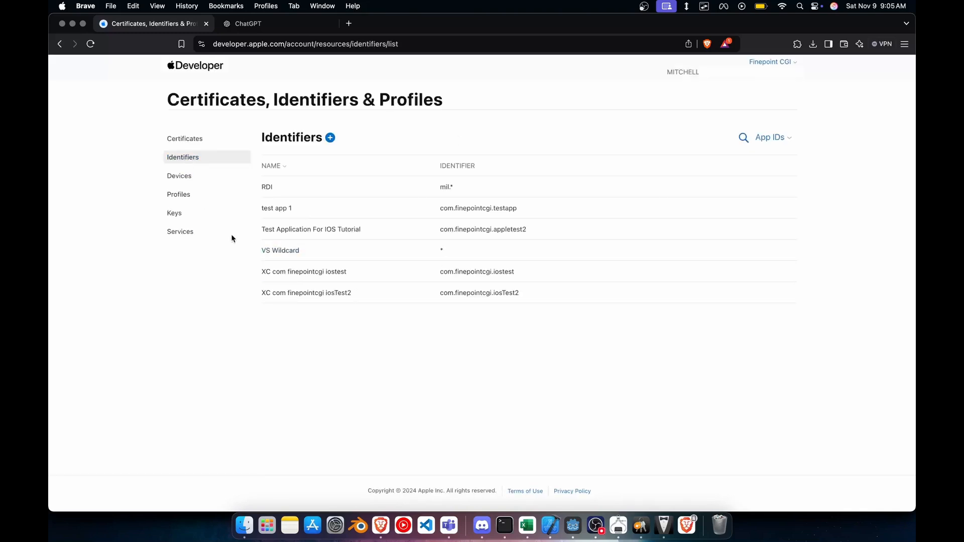
{"action": "left_click", "coordinate": [178, 196]}
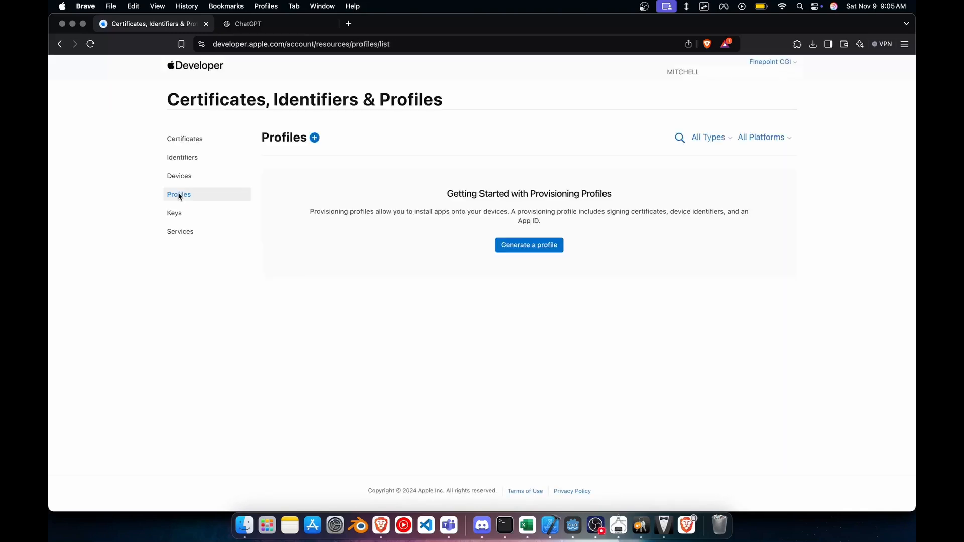
Step: Start an App Store Connect provisioning profile for the Test Application For IOS Tutorial App ID
{"action": "left_click", "coordinate": [542, 245]}
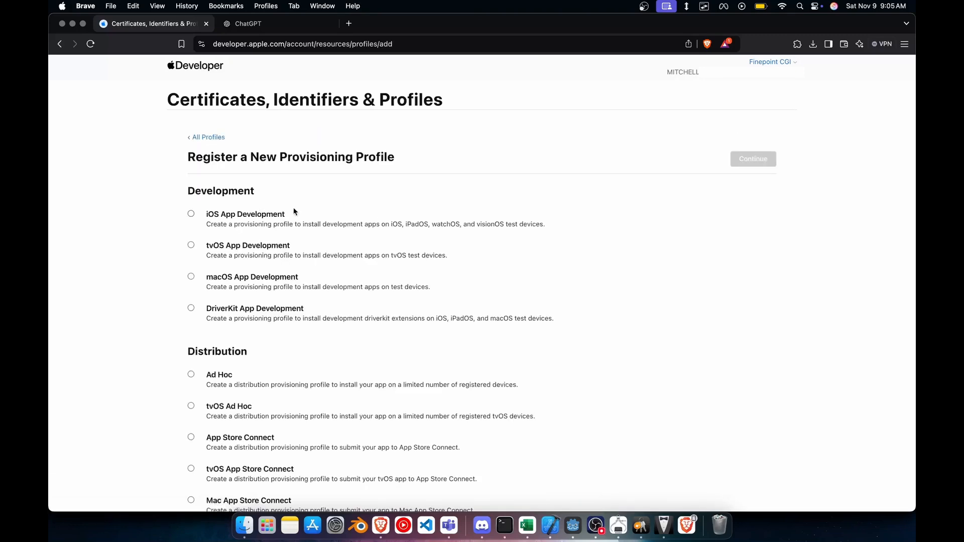
{"action": "left_click", "coordinate": [239, 214]}
{"action": "scroll", "coordinate": [240, 216], "scroll_direction": "down", "scroll_amount": 3}
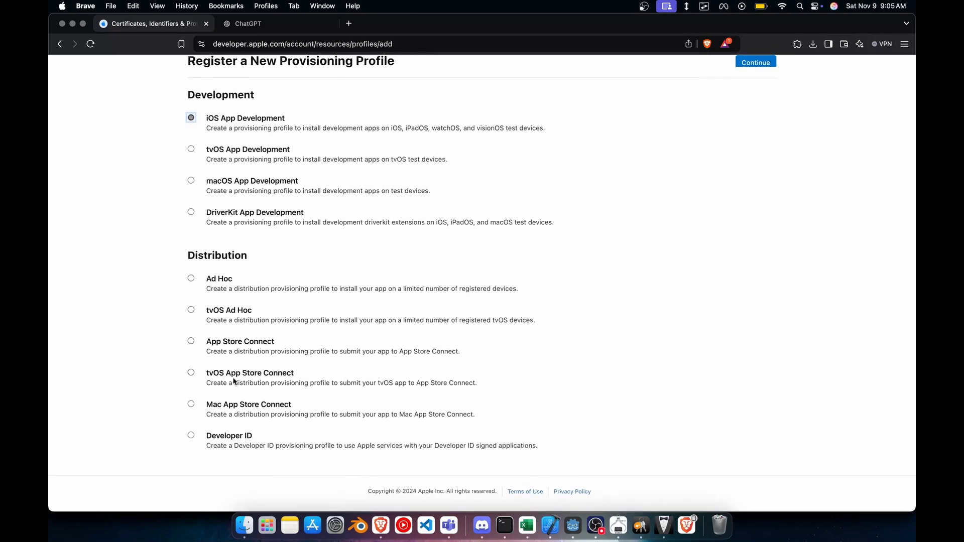
{"action": "left_click", "coordinate": [231, 347]}
{"action": "scroll", "coordinate": [321, 335], "scroll_direction": "up", "scroll_amount": 3}
{"action": "left_click", "coordinate": [748, 138]}
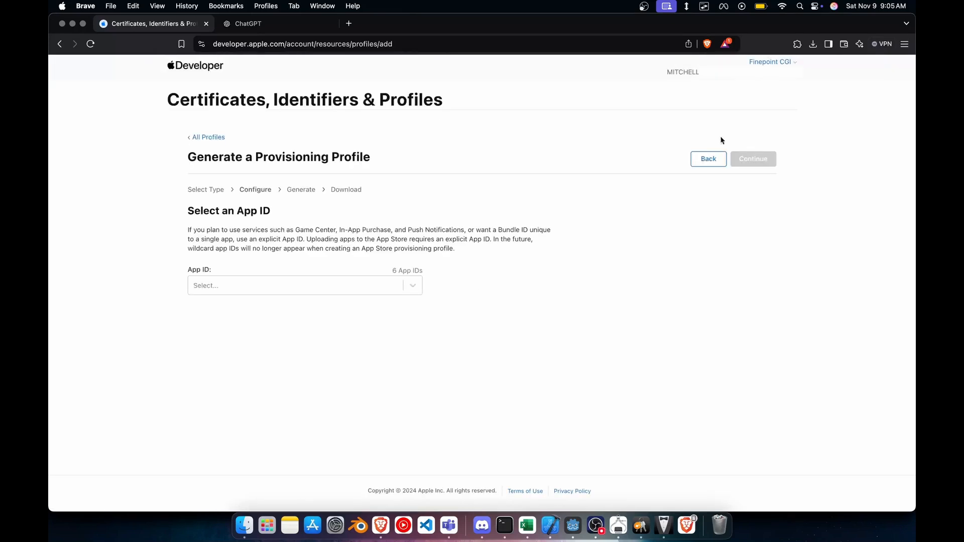
{"action": "left_click", "coordinate": [284, 285]}
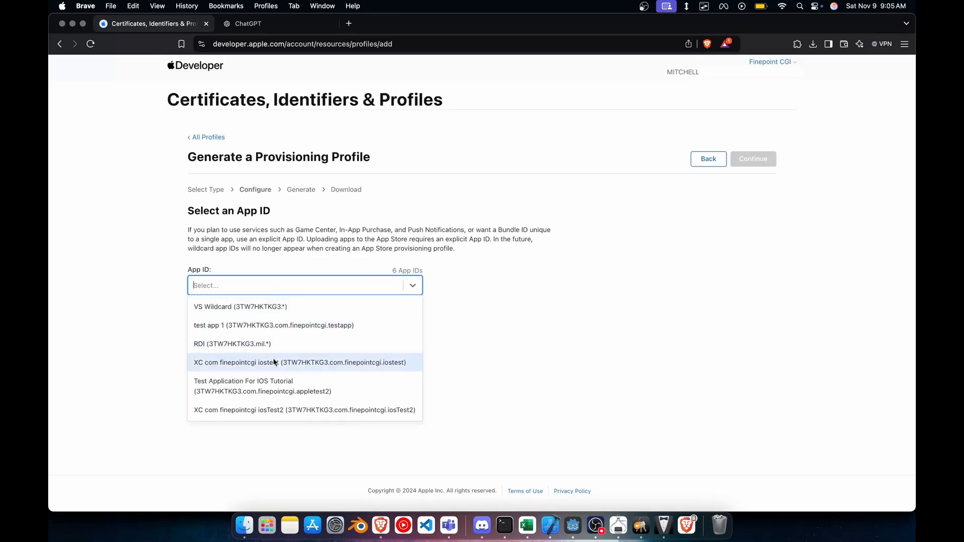
{"action": "left_click", "coordinate": [272, 390]}
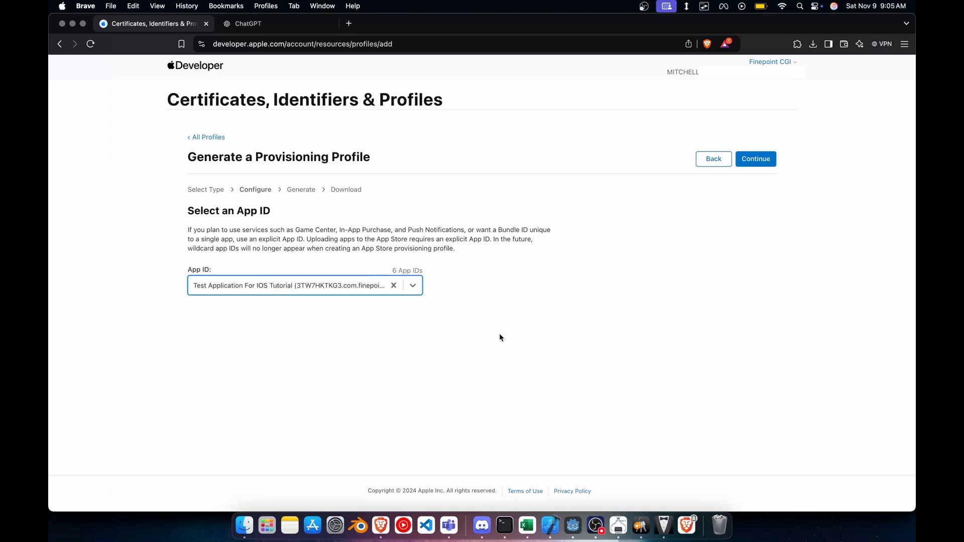
Step: Include the distribution certificate, name the profile 'Test App for ios Developement', and generate it
{"action": "left_click", "coordinate": [749, 161]}
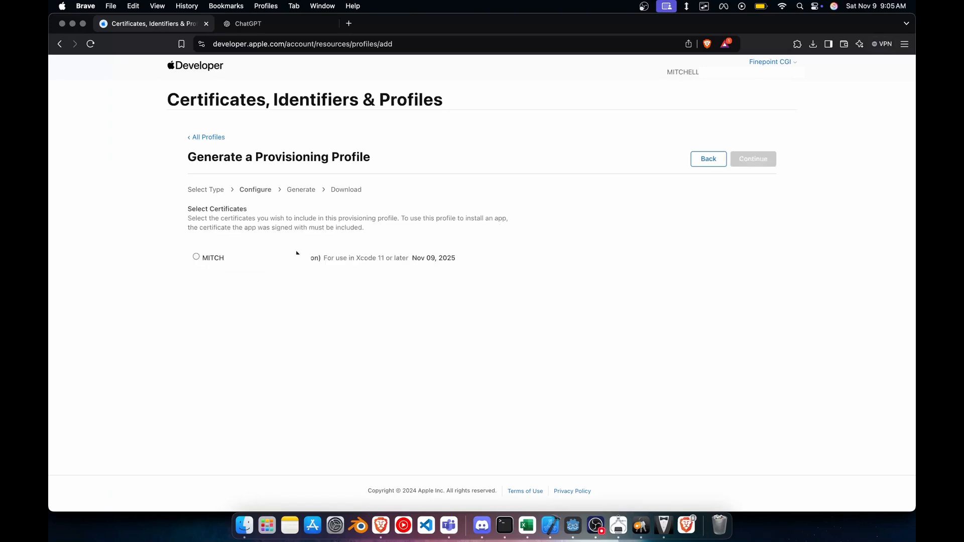
{"action": "left_click", "coordinate": [211, 257]}
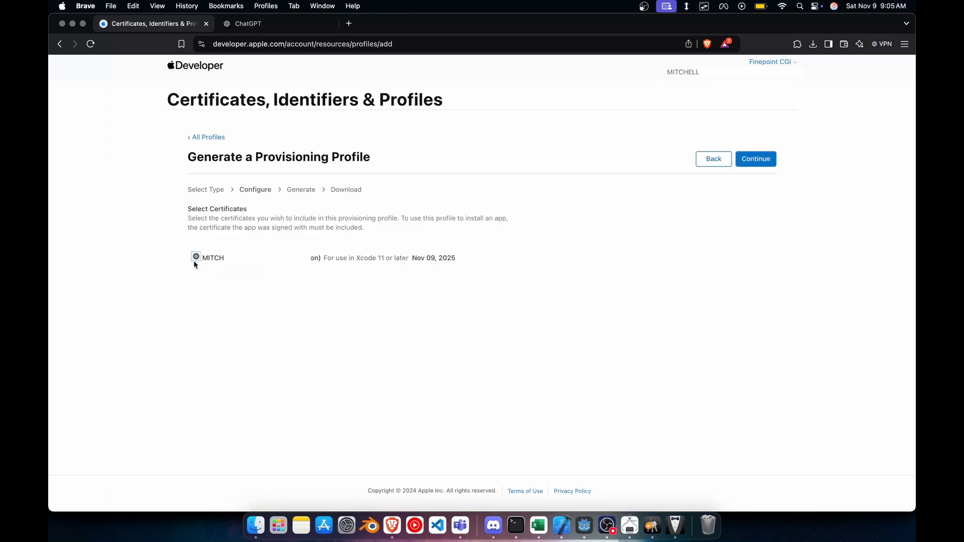
{"action": "left_click", "coordinate": [745, 162]}
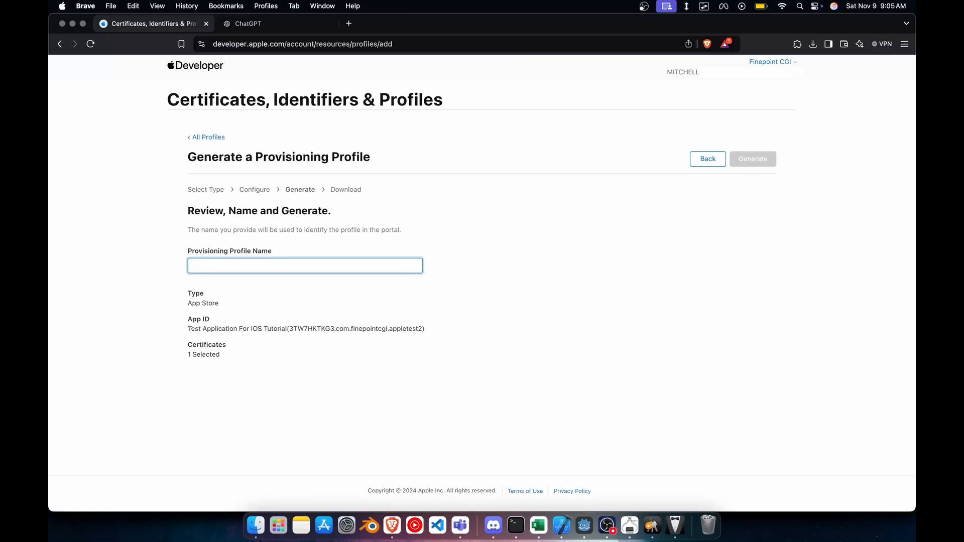
{"action": "type", "text": "Test app for ios Developement"}
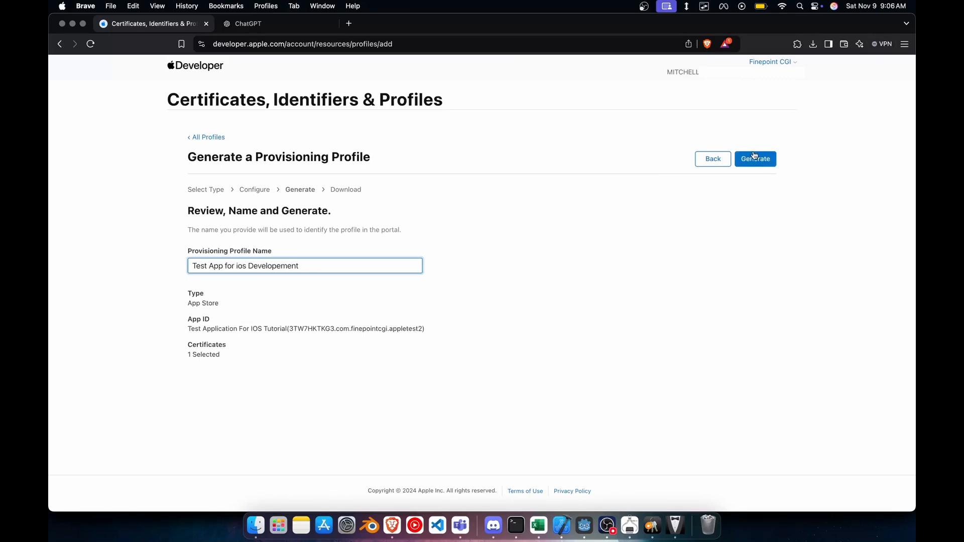
{"action": "left_click", "coordinate": [756, 157]}
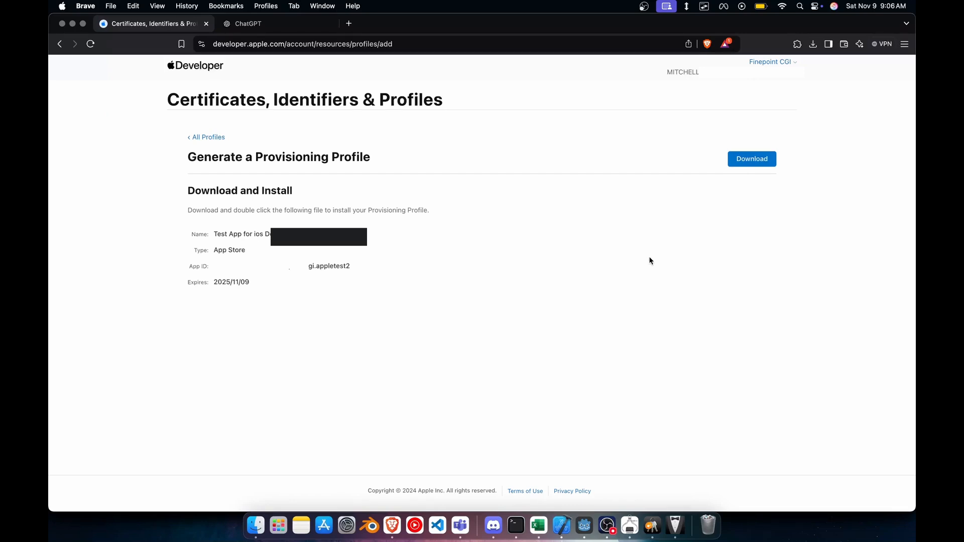
Step: Download and save the .mobileprovision profile, then open it so Xcode shows the IOSTutorial target
{"action": "left_click", "coordinate": [751, 166]}
{"action": "left_click", "coordinate": [564, 297]}
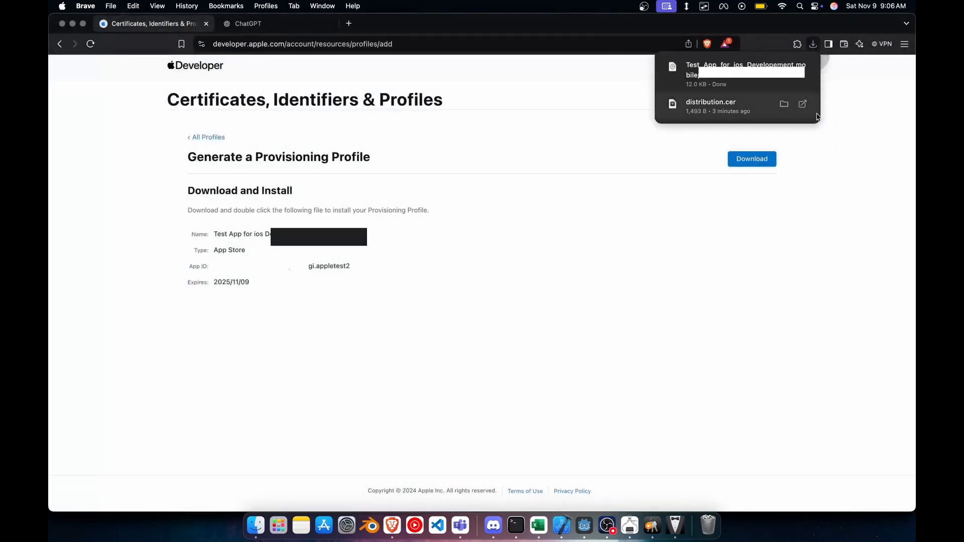
{"action": "left_click", "coordinate": [736, 78]}
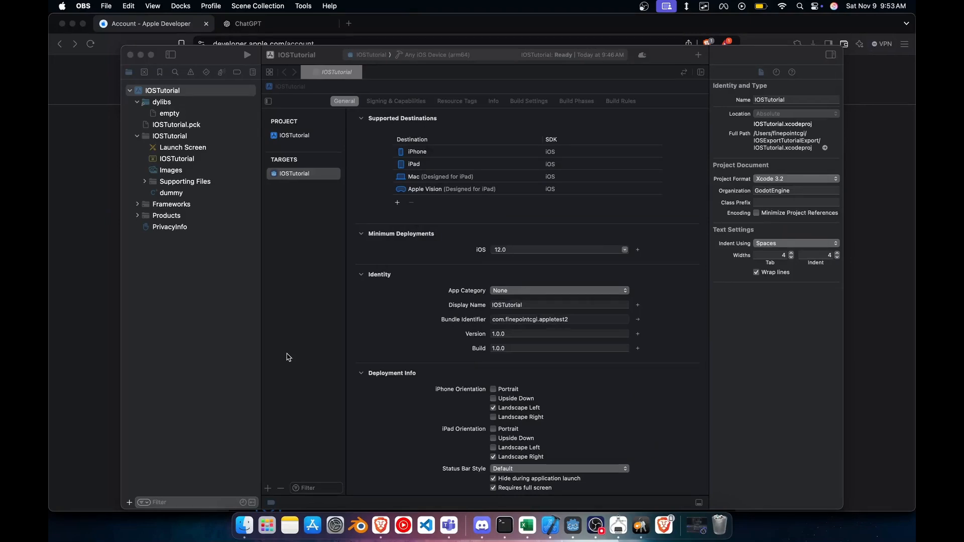
Step: Re-export from Godot with Release method App Store, overwriting IOSTutorial.ipa, then switch to Xcode
{"action": "left_click", "coordinate": [573, 530]}
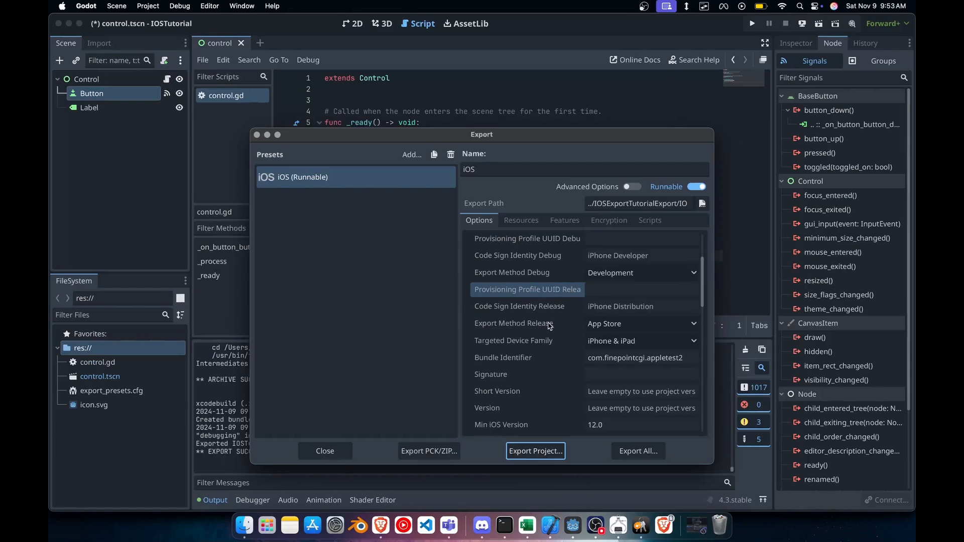
{"action": "left_click", "coordinate": [612, 326]}
{"action": "left_click", "coordinate": [611, 336]}
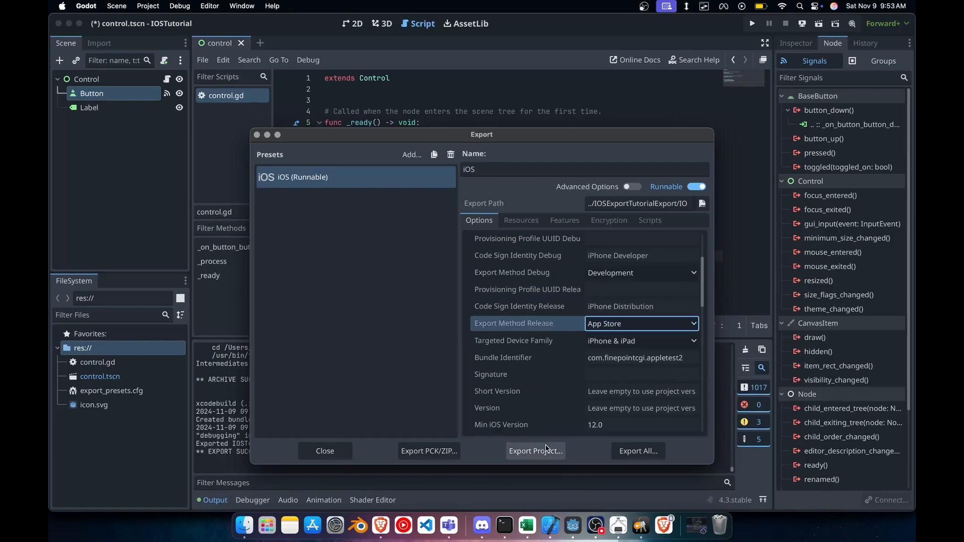
{"action": "left_click", "coordinate": [541, 452]}
{"action": "left_click", "coordinate": [559, 439]}
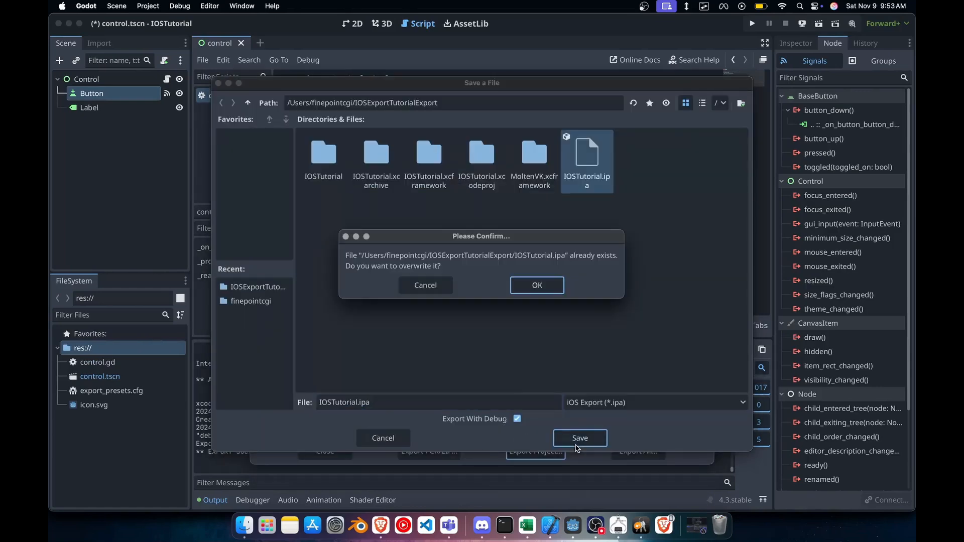
{"action": "left_click", "coordinate": [552, 284]}
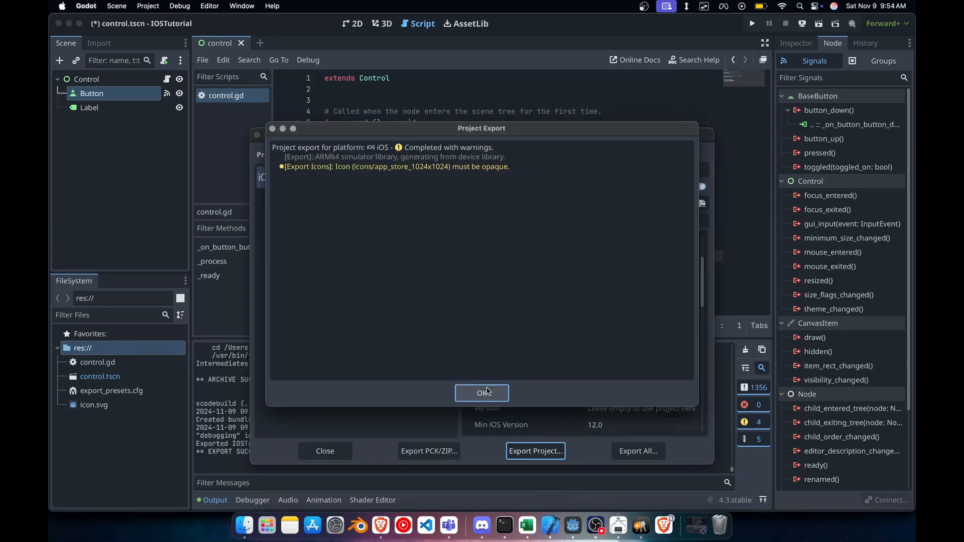
{"action": "left_click", "coordinate": [486, 390]}
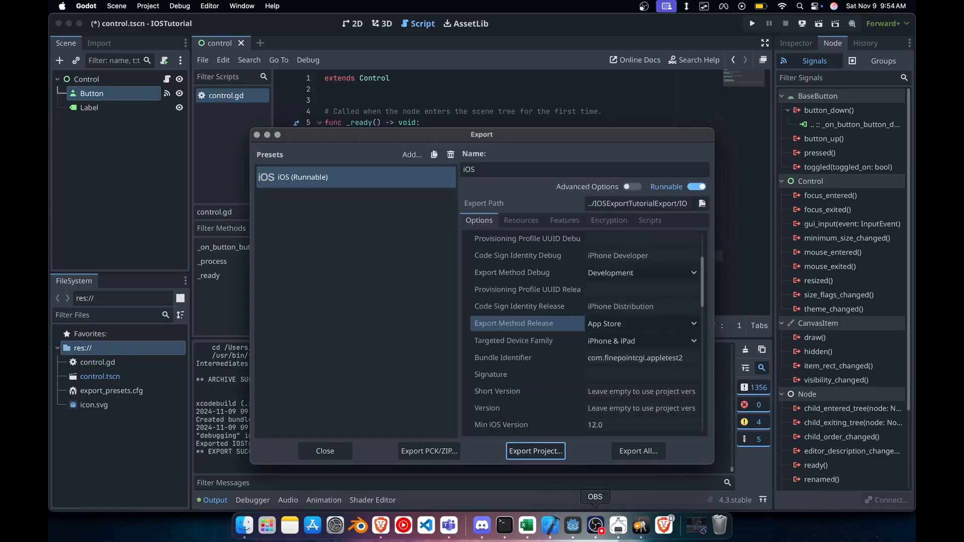
{"action": "left_click", "coordinate": [551, 522]}
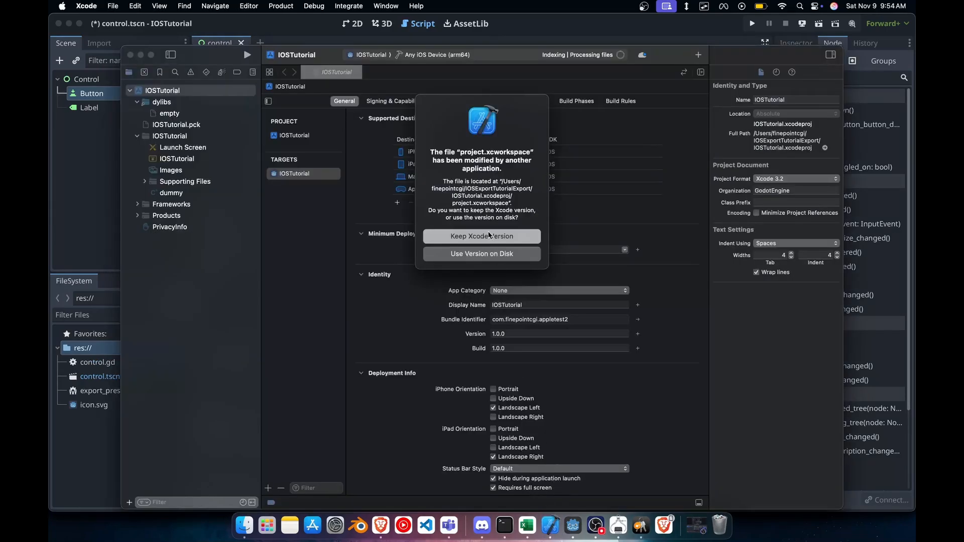
Step: Reload the IOSTutorial project from the version on disk and quit Keychain Access
{"action": "left_click", "coordinate": [482, 253]}
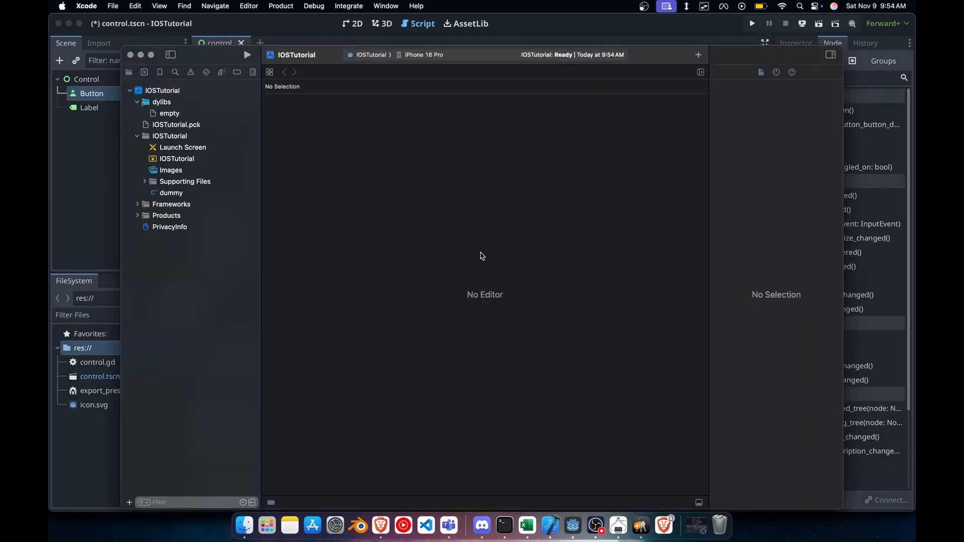
{"action": "right_click", "coordinate": [641, 525]}
{"action": "left_click", "coordinate": [645, 496]}
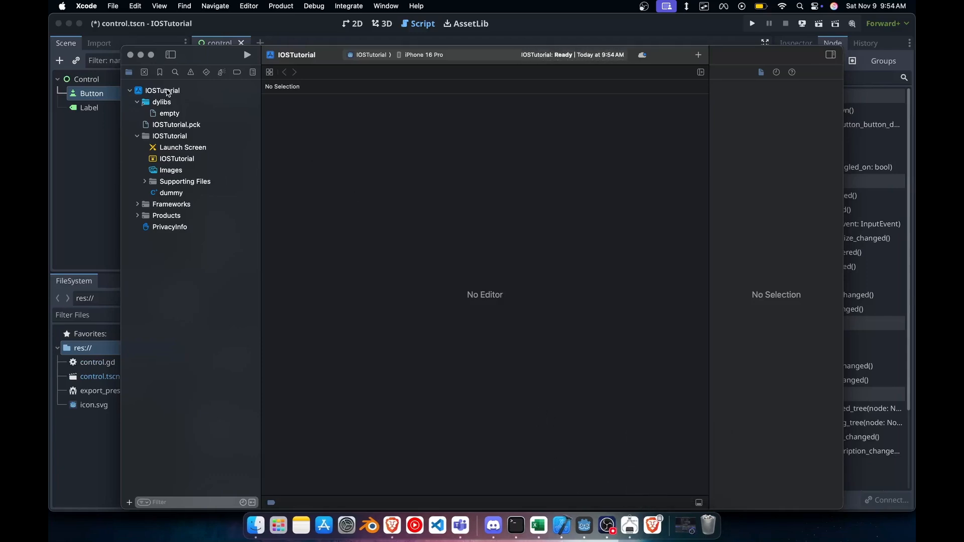
Step: Turn Automatically manage signing off and back on for IOSTutorial and select the developer team
{"action": "left_click", "coordinate": [167, 91]}
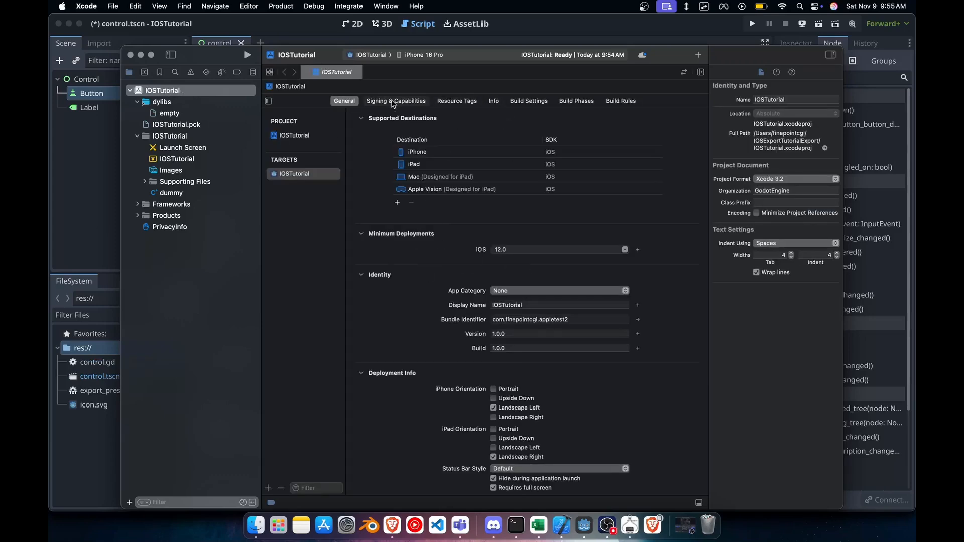
{"action": "left_click", "coordinate": [393, 101]}
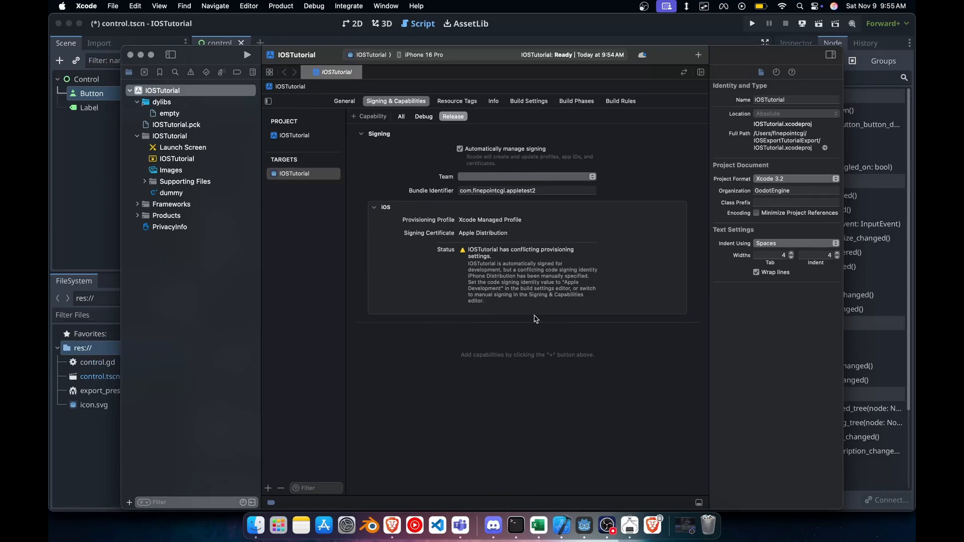
{"action": "left_click_drag", "start_coordinate": [504, 299], "coordinate": [460, 247]}
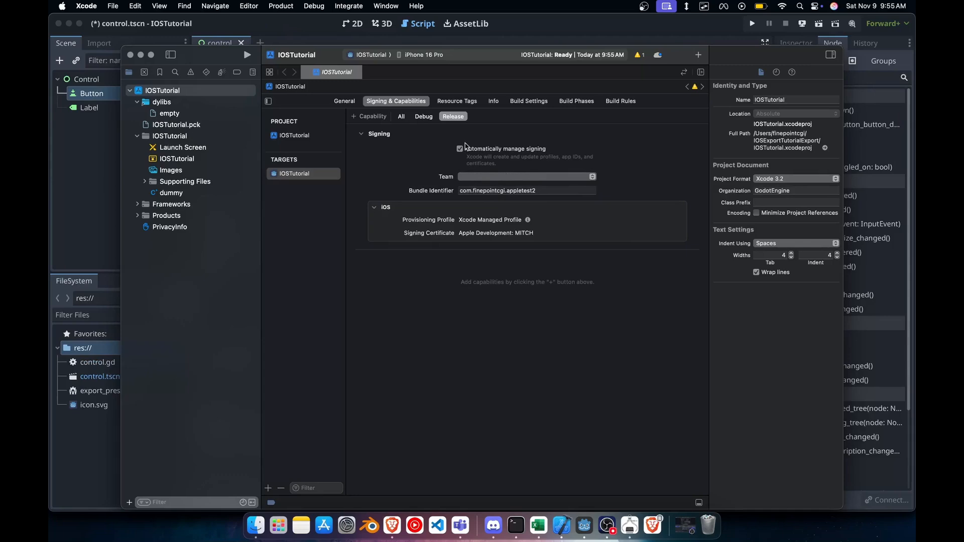
{"action": "left_click", "coordinate": [460, 149]}
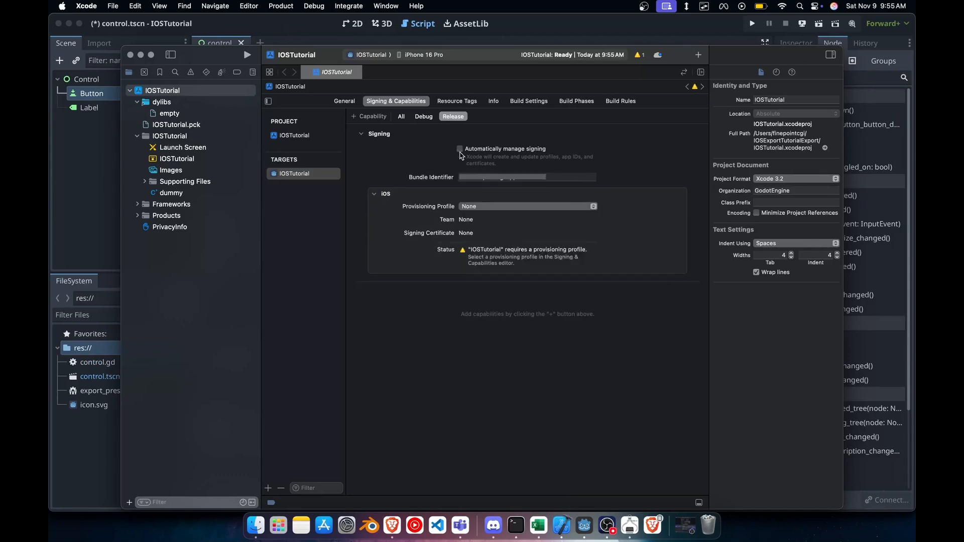
{"action": "left_click", "coordinate": [460, 148]}
{"action": "left_click", "coordinate": [482, 319]}
{"action": "left_click", "coordinate": [490, 178]}
{"action": "left_click", "coordinate": [490, 196]}
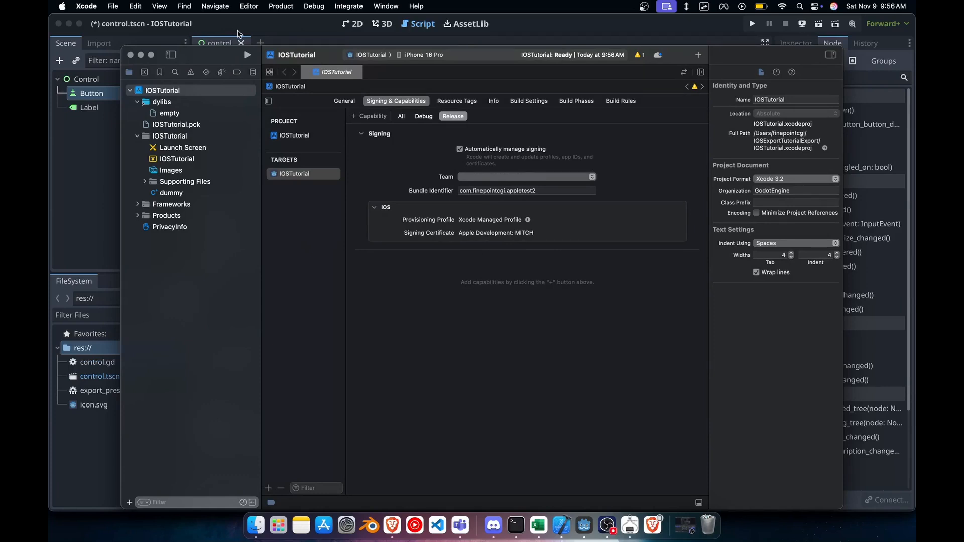
Step: Set the IOSTutorial scheme's Run action to the Release configuration with Debug executable unchecked
{"action": "left_click", "coordinate": [280, 6]}
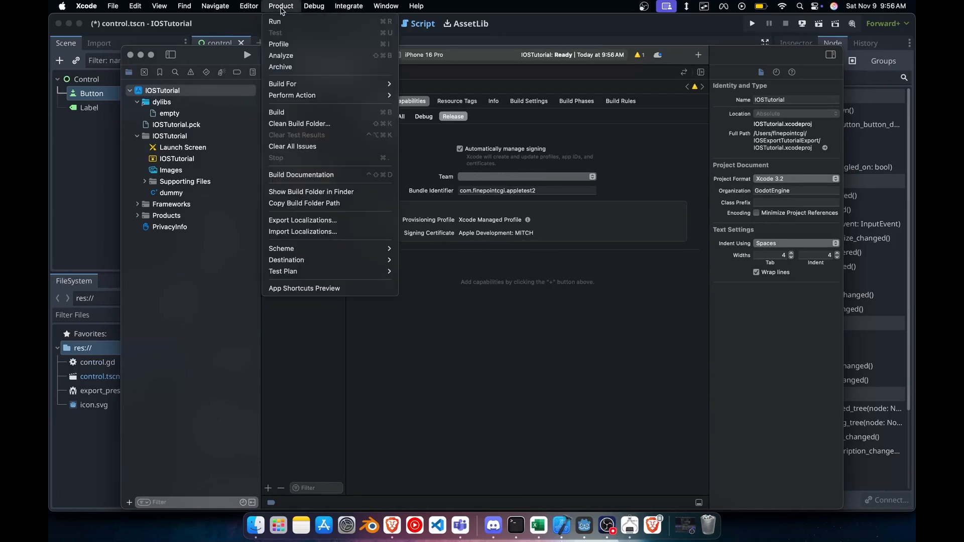
{"action": "mouse_move", "coordinate": [325, 250]}
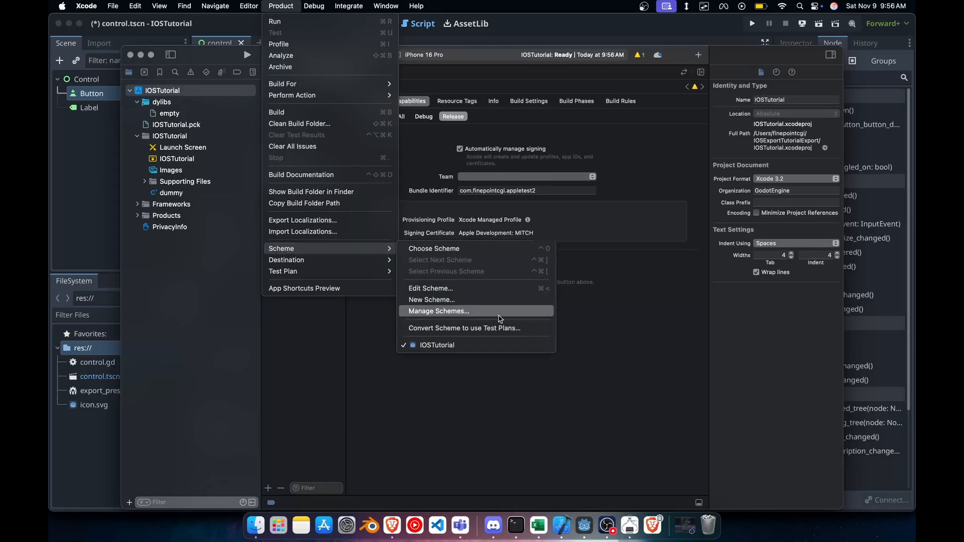
{"action": "left_click", "coordinate": [452, 288]}
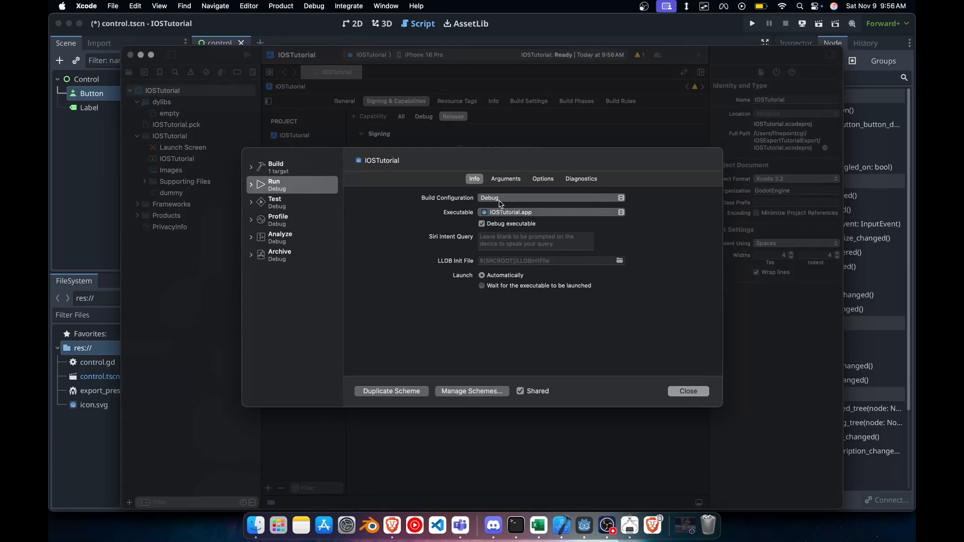
{"action": "left_click", "coordinate": [500, 201]}
{"action": "left_click", "coordinate": [500, 211]}
{"action": "left_click", "coordinate": [489, 224]}
{"action": "left_click", "coordinate": [684, 394]}
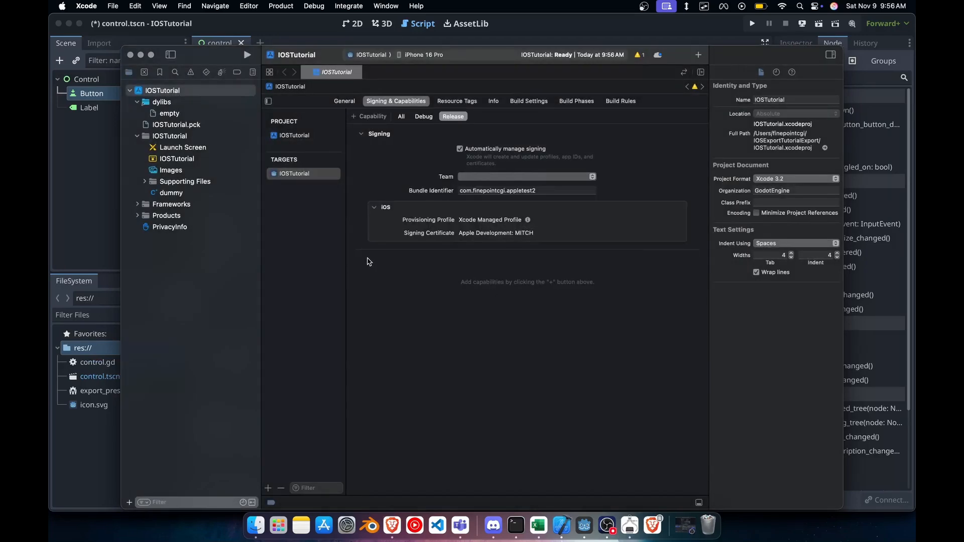
Step: Start an archive, step through the Xcode Cloud prompt, and create a local Git repository
{"action": "left_click", "coordinate": [281, 6]}
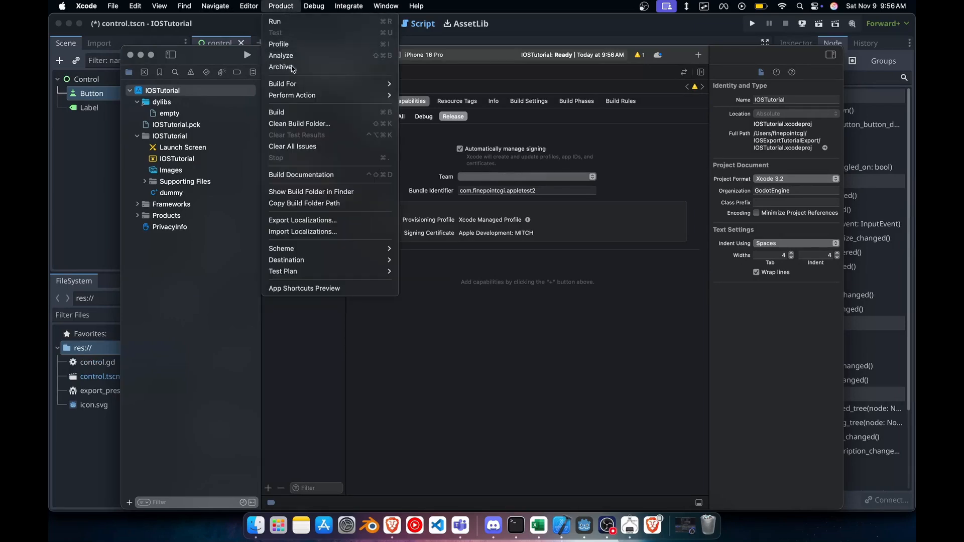
{"action": "left_click", "coordinate": [292, 68]}
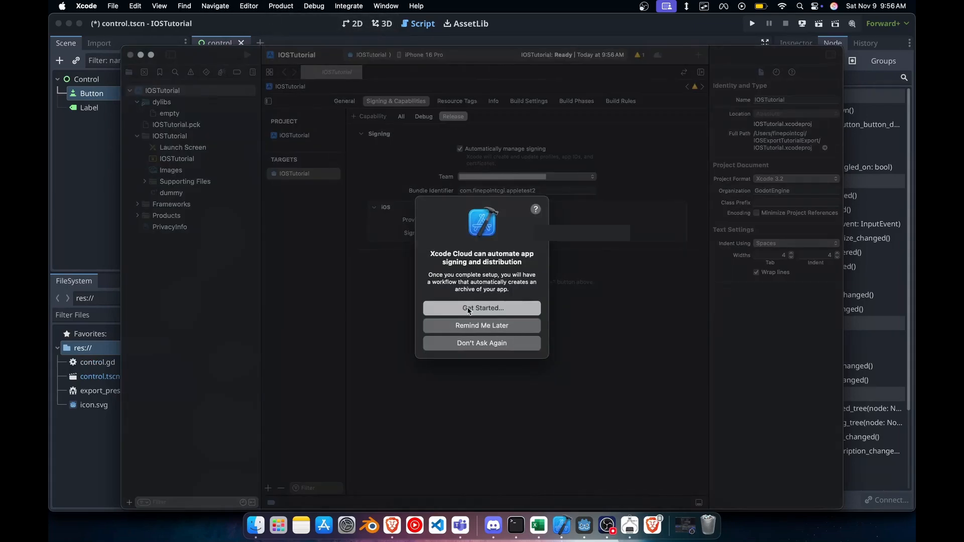
{"action": "left_click", "coordinate": [478, 308]}
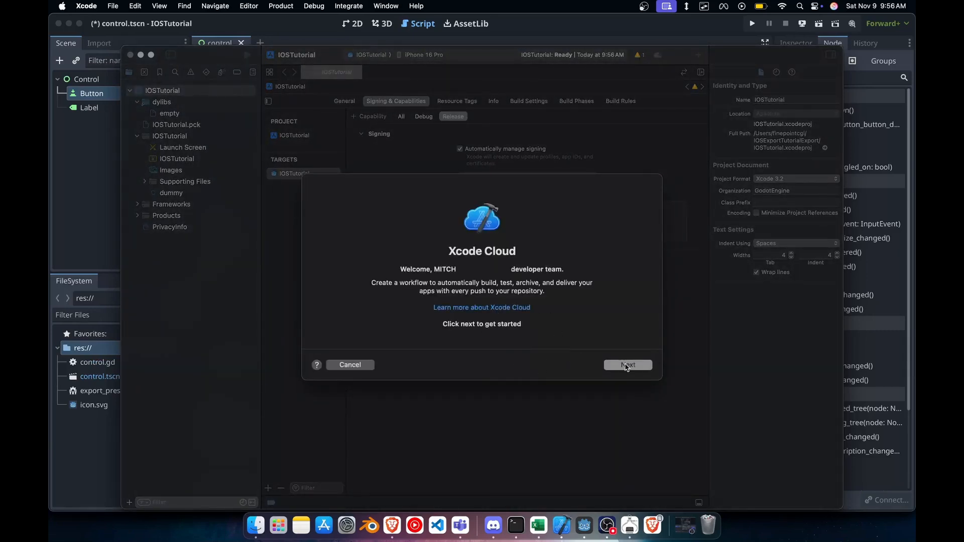
{"action": "left_click", "coordinate": [626, 365]}
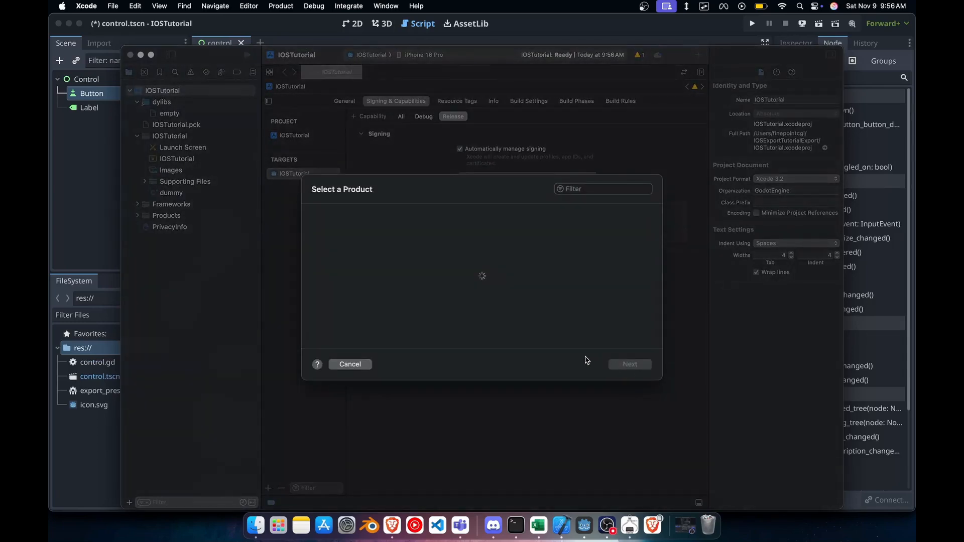
{"action": "left_click", "coordinate": [483, 312]}
{"action": "left_click", "coordinate": [580, 357]}
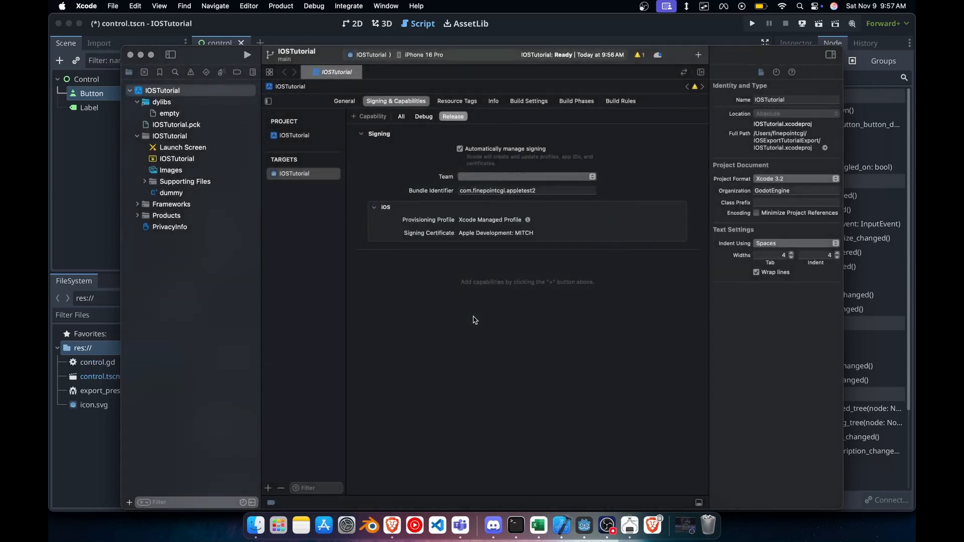
Step: Archive IOSTutorial 1.0.0 and choose Distribute App on the new archive
{"action": "left_click", "coordinate": [280, 5]}
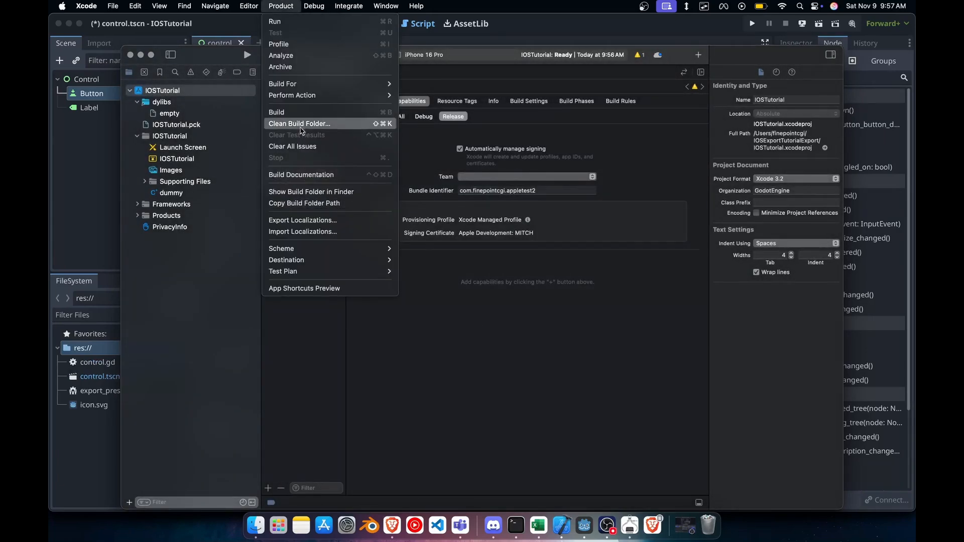
{"action": "left_click", "coordinate": [301, 67]}
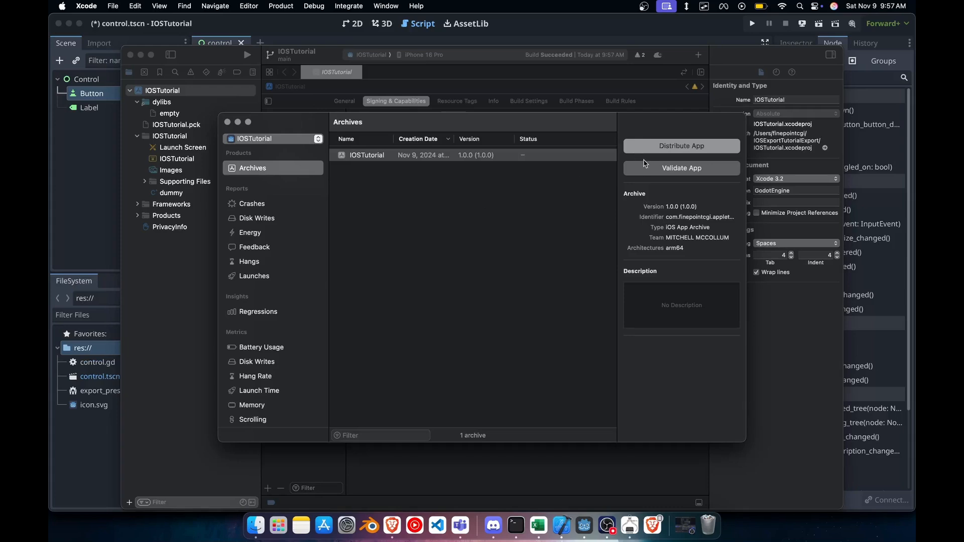
{"action": "left_click", "coordinate": [652, 147]}
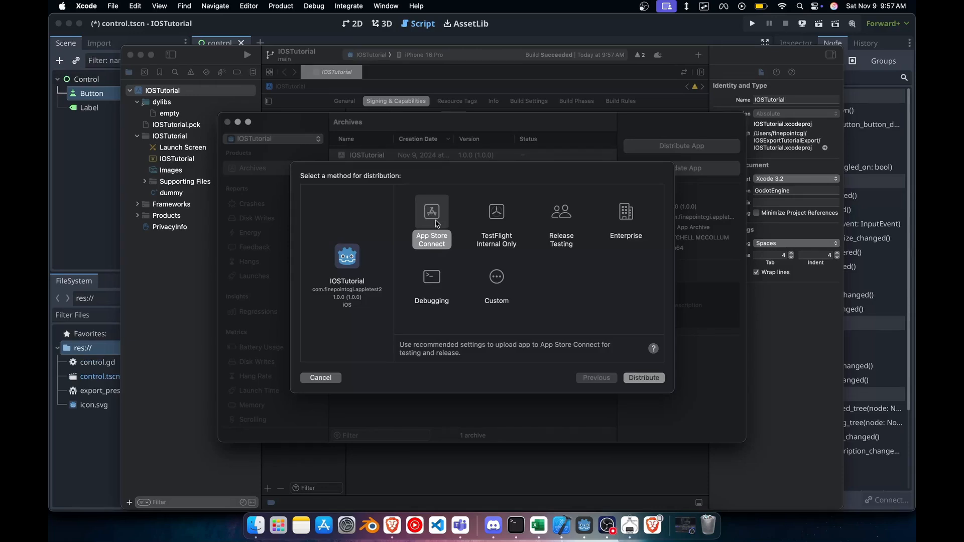
Step: Review the distribution options, pick App Store Connect, and attempt to create the app record
{"action": "left_click", "coordinate": [497, 225]}
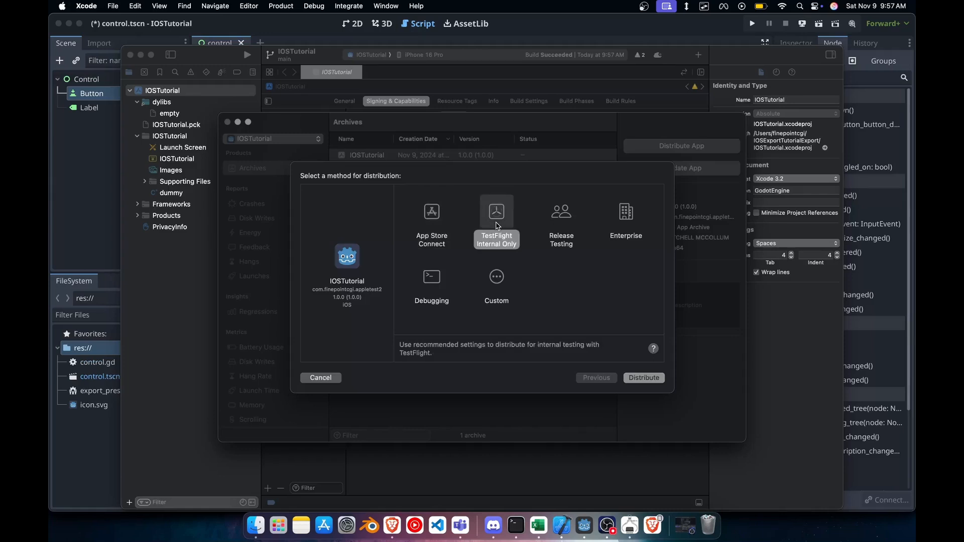
{"action": "left_click", "coordinate": [566, 224]}
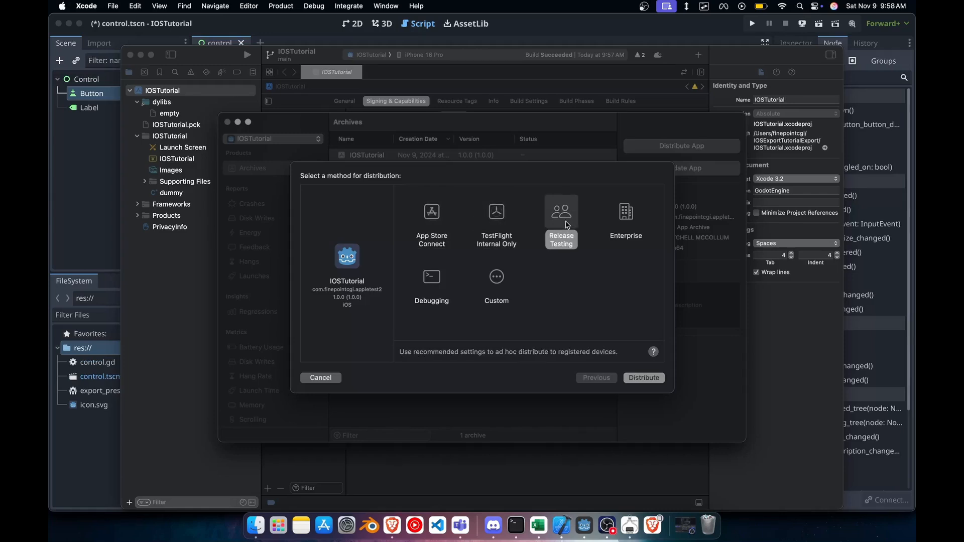
{"action": "left_click", "coordinate": [618, 219]}
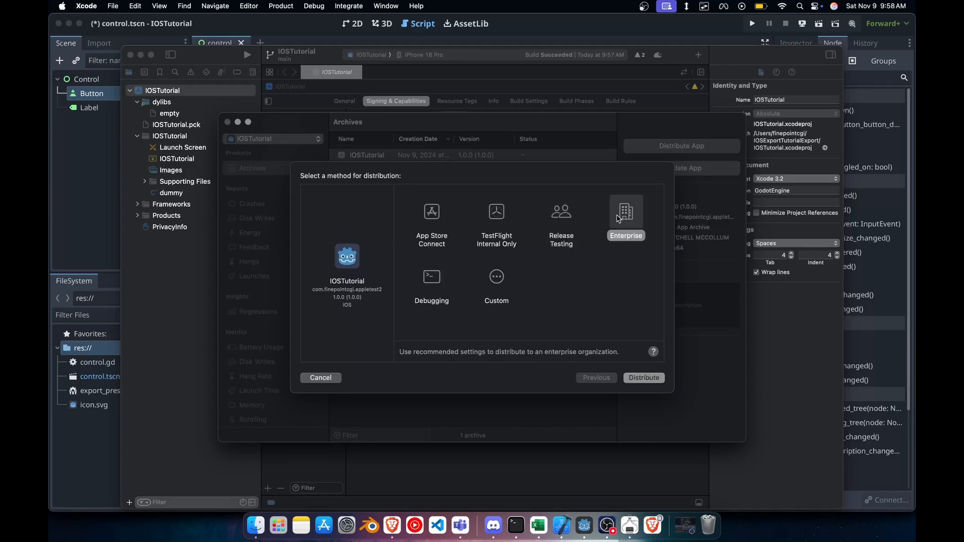
{"action": "left_click", "coordinate": [426, 287]}
{"action": "left_click", "coordinate": [493, 287]}
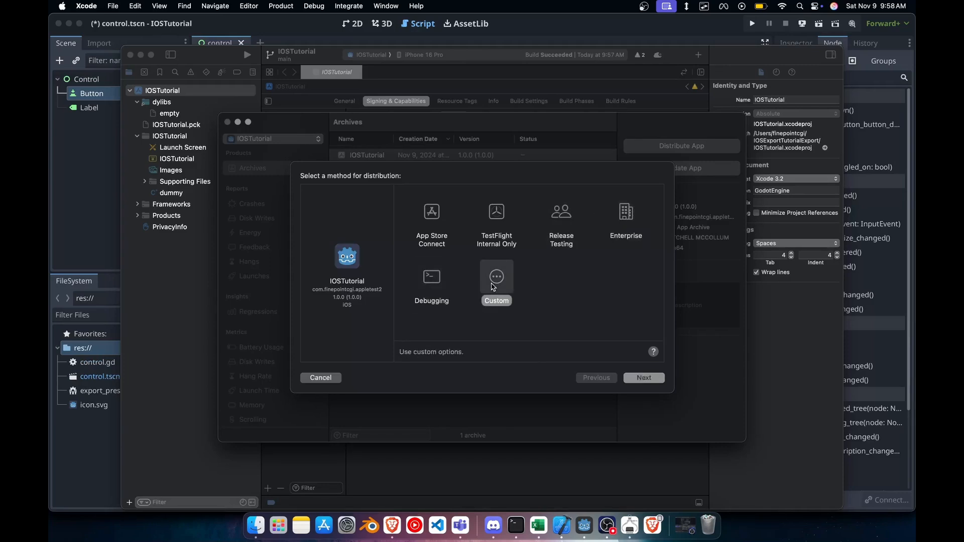
{"action": "left_click", "coordinate": [430, 240]}
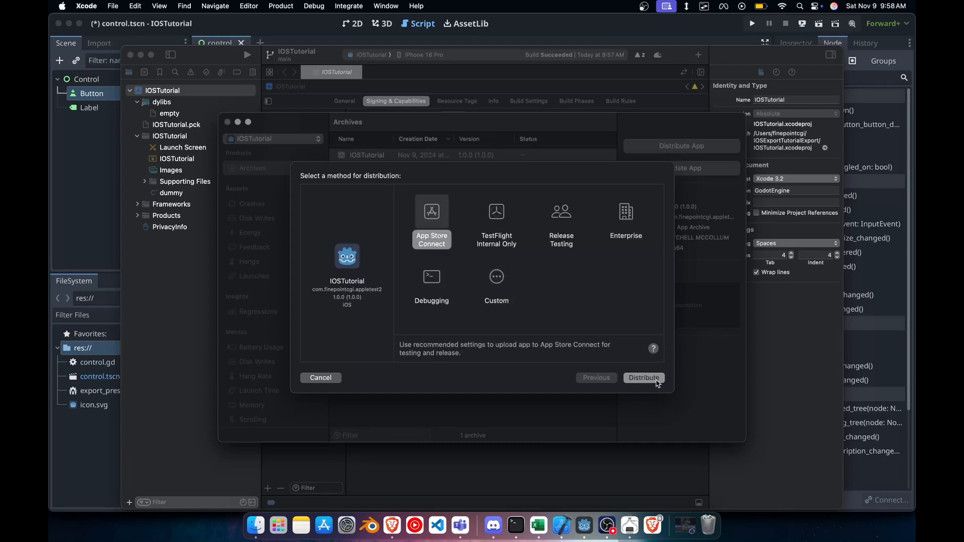
{"action": "left_click", "coordinate": [652, 378]}
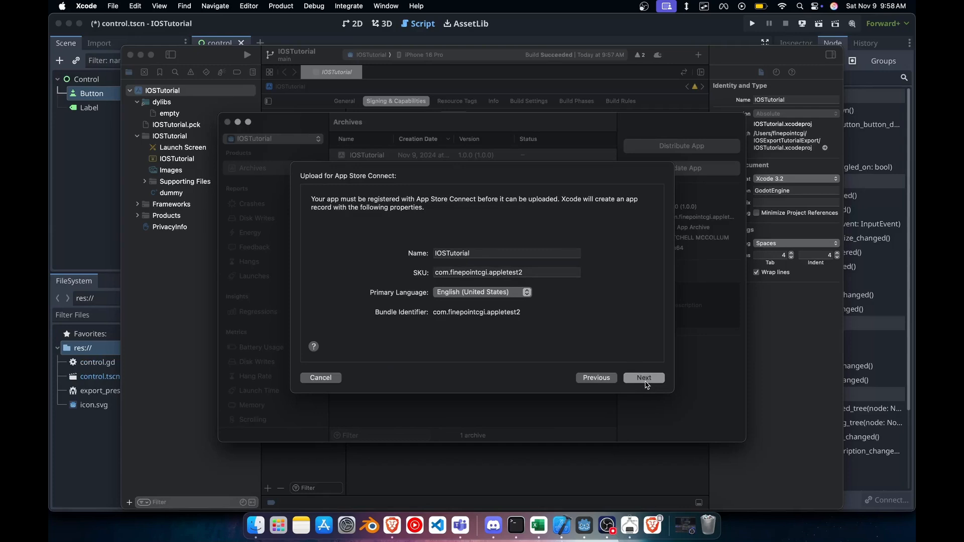
{"action": "left_click", "coordinate": [644, 378]}
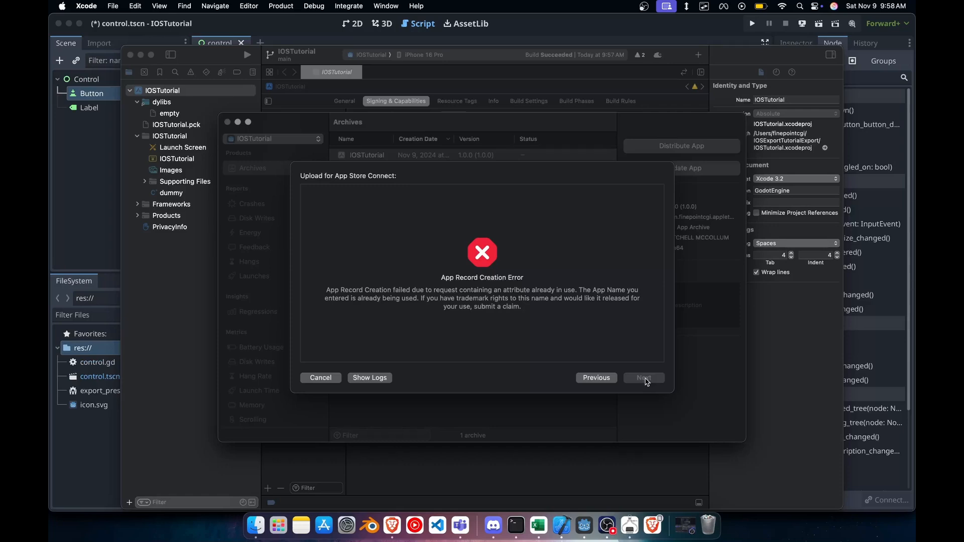
Step: Change the SKU to com.finepointcgi.appletest3, resubmit, and back out after the creation error
{"action": "left_click", "coordinate": [597, 377]}
{"action": "left_click", "coordinate": [531, 273]}
{"action": "key", "text": "BackSpace"}
{"action": "type", "text": "3"}
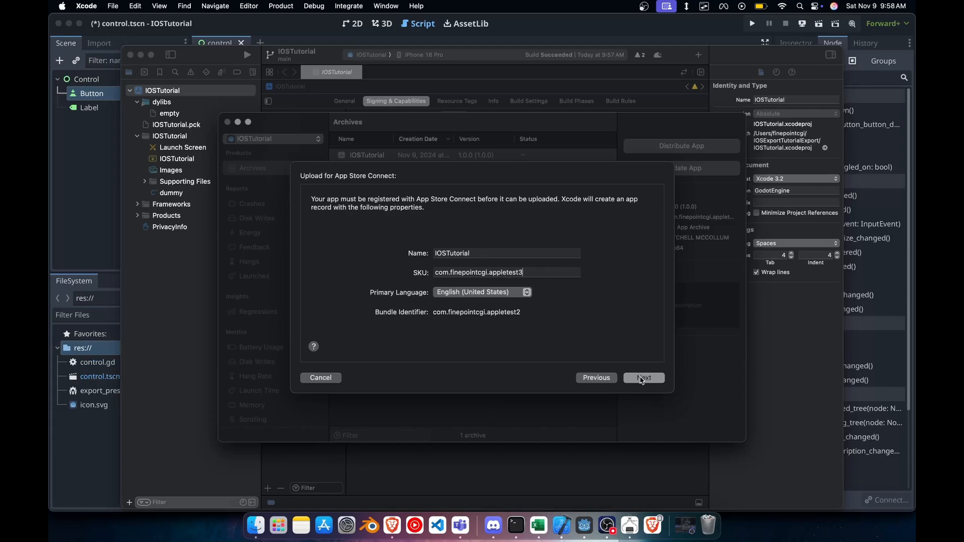
{"action": "left_click", "coordinate": [639, 380]}
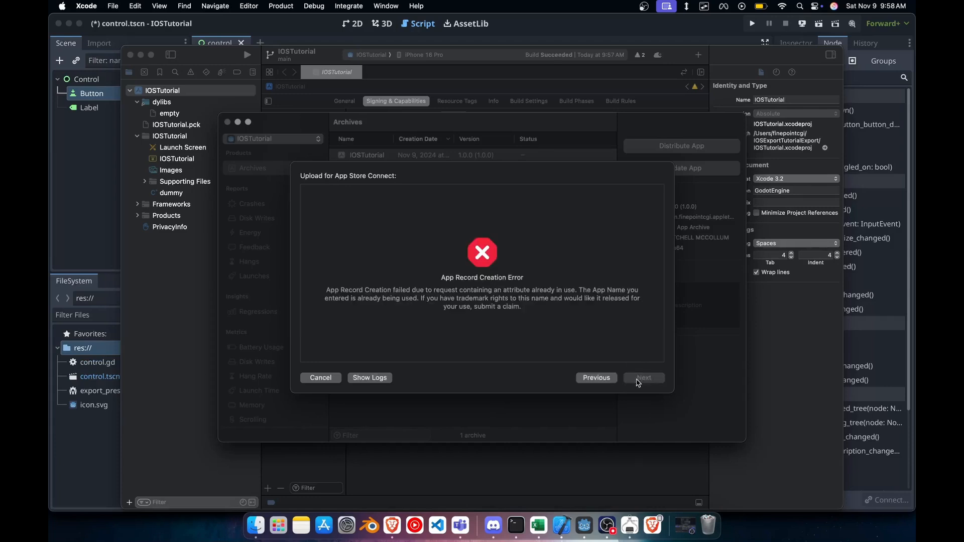
{"action": "left_click", "coordinate": [596, 378]}
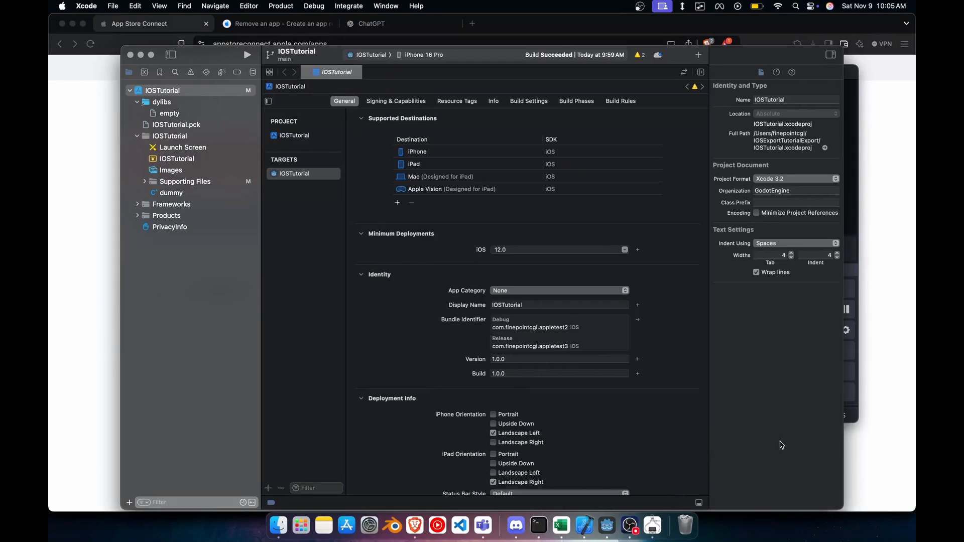
Step: Bring the Brave window showing App Store Connect's Apps list with iostest22 to the front
{"action": "left_click", "coordinate": [86, 362]}
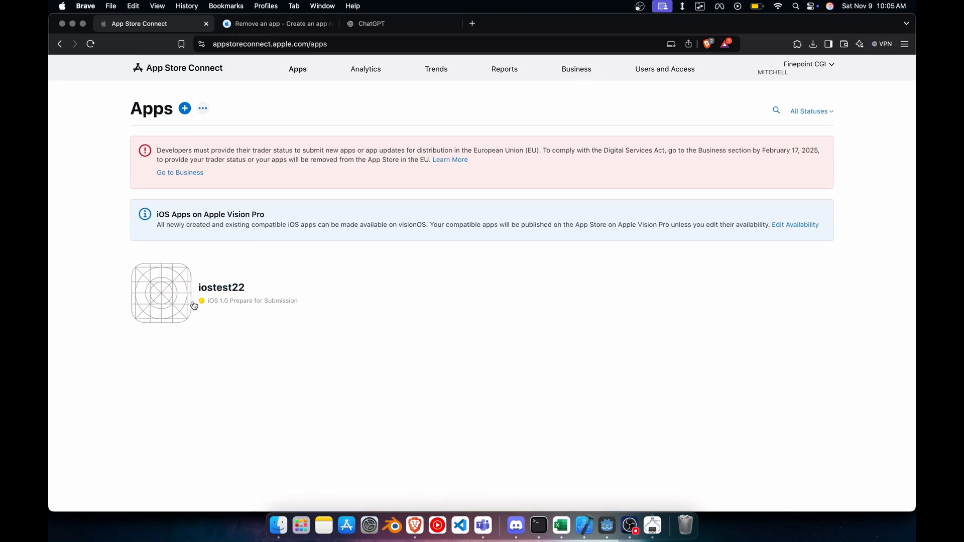
Step: Start a New App with primary language English (U.S.), browsing the bundle ID list
{"action": "left_click", "coordinate": [185, 110]}
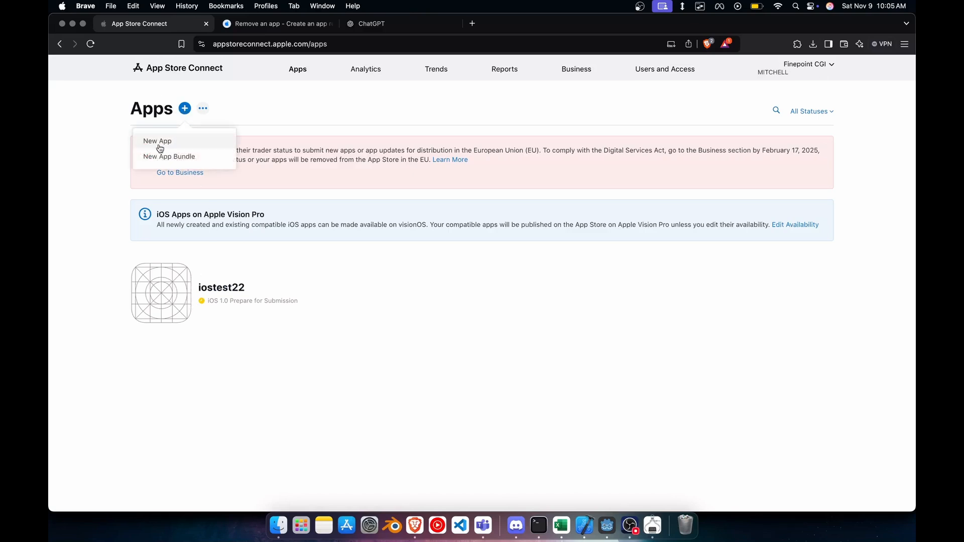
{"action": "left_click", "coordinate": [157, 143]}
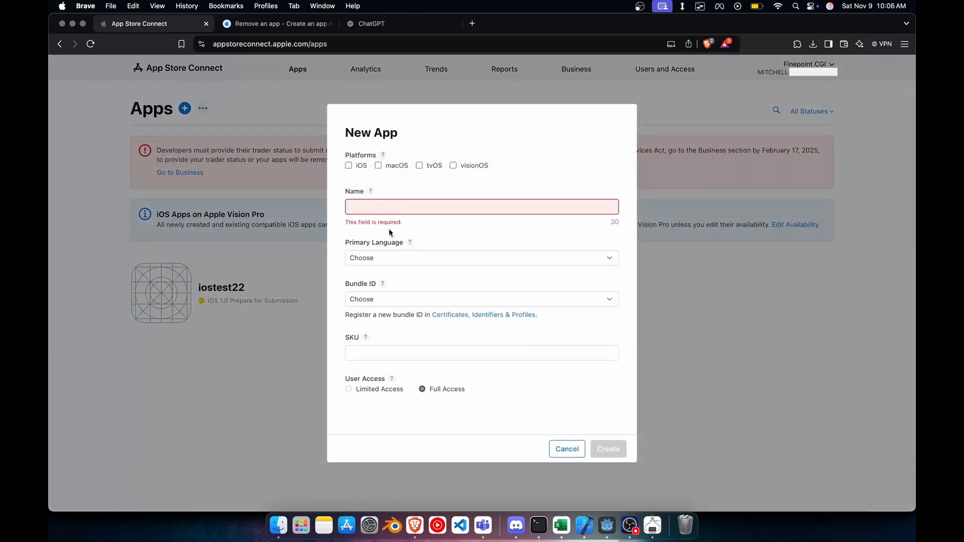
{"action": "left_click", "coordinate": [404, 258]}
{"action": "left_click", "coordinate": [402, 394]}
{"action": "left_click", "coordinate": [429, 301]}
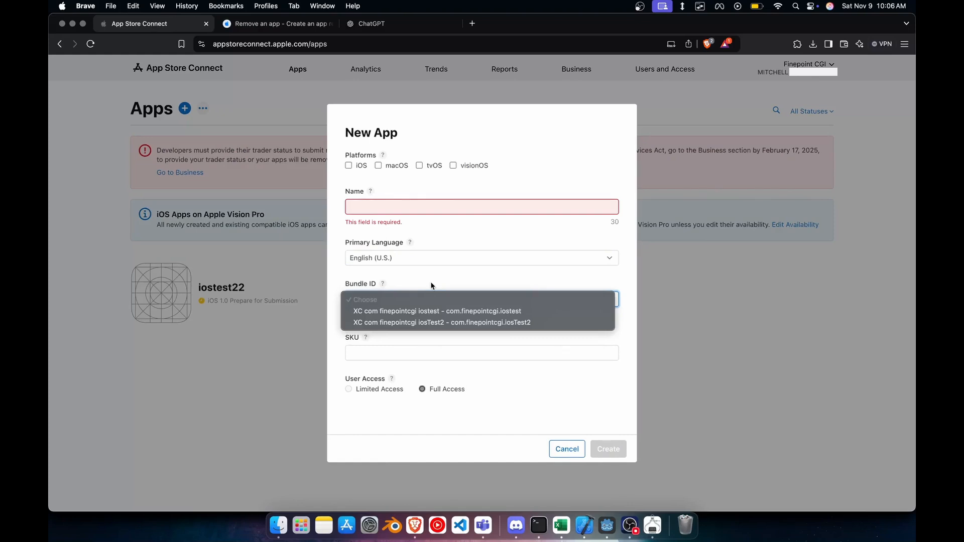
{"action": "left_click", "coordinate": [431, 286]}
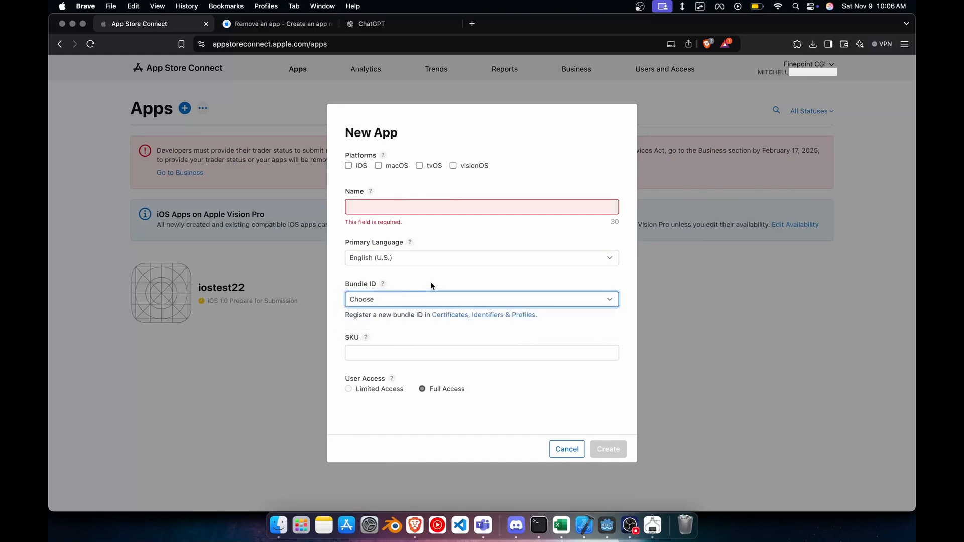
Step: Abandon the new app, open iostest22's version 1.0 page, and return to Xcode
{"action": "left_click", "coordinate": [468, 354]}
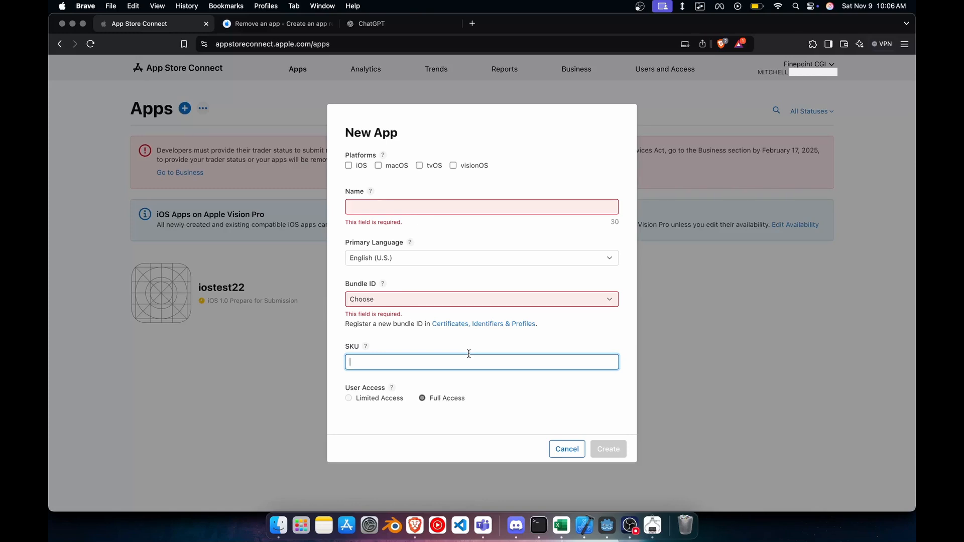
{"action": "left_click", "coordinate": [384, 405]}
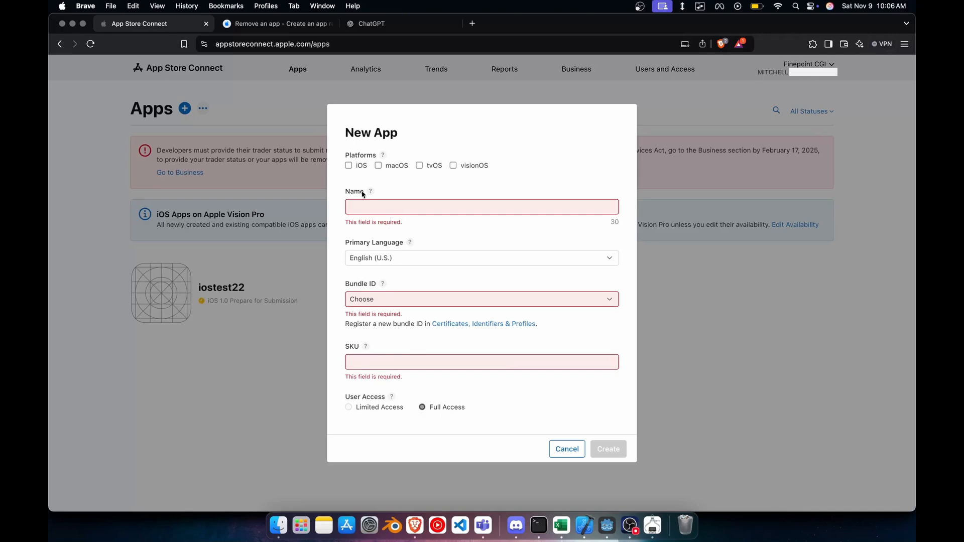
{"action": "left_click", "coordinate": [348, 166]}
{"action": "left_click", "coordinate": [562, 449]}
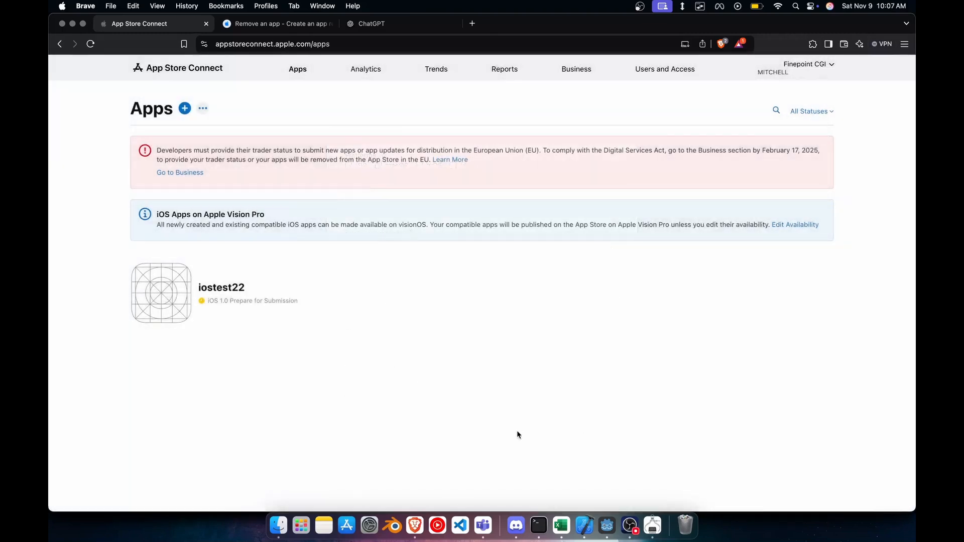
{"action": "left_click", "coordinate": [230, 287]}
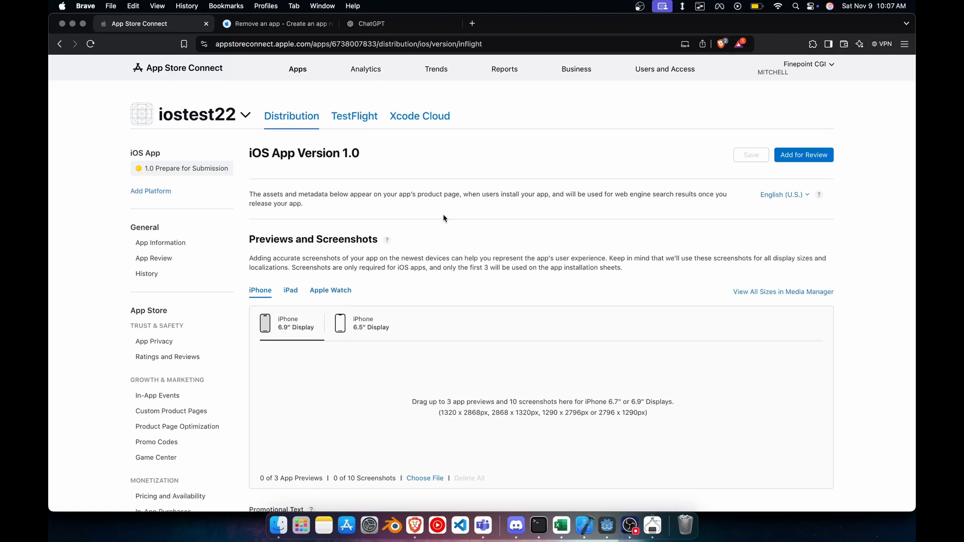
{"action": "left_click", "coordinate": [591, 526]}
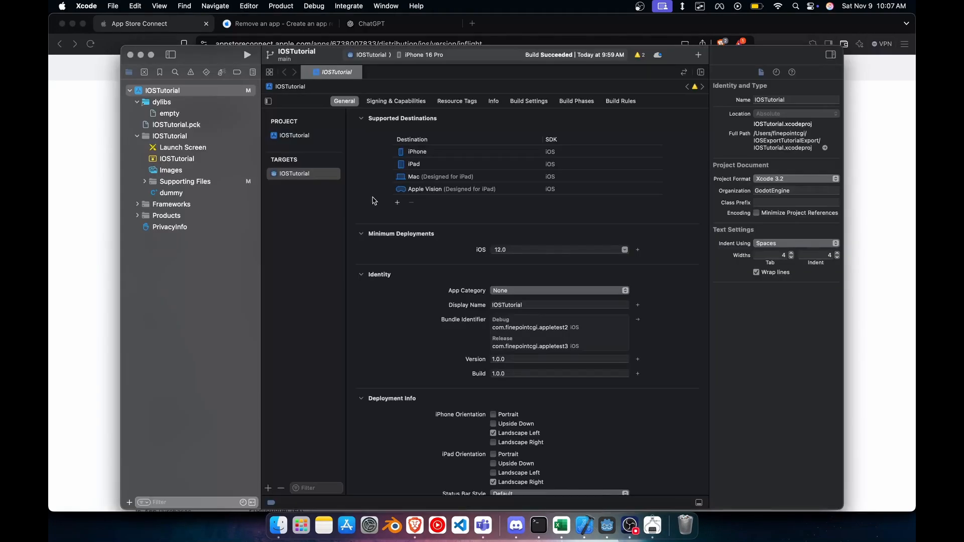
Step: Archive IOSTutorial, upload 1.0.0 to App Store Connect using the keychain password, then open App Store Connect
{"action": "left_click", "coordinate": [281, 6]}
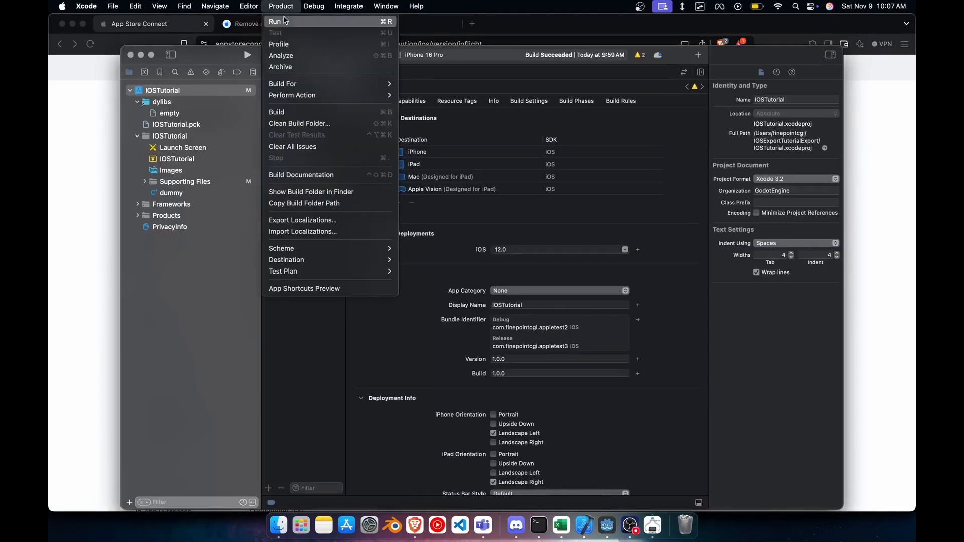
{"action": "left_click", "coordinate": [296, 64]}
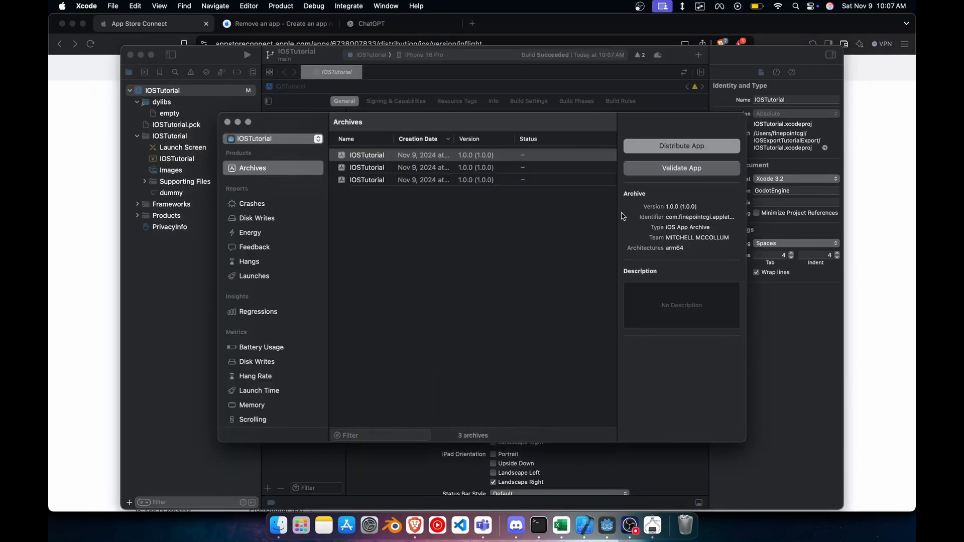
{"action": "left_click", "coordinate": [679, 146]}
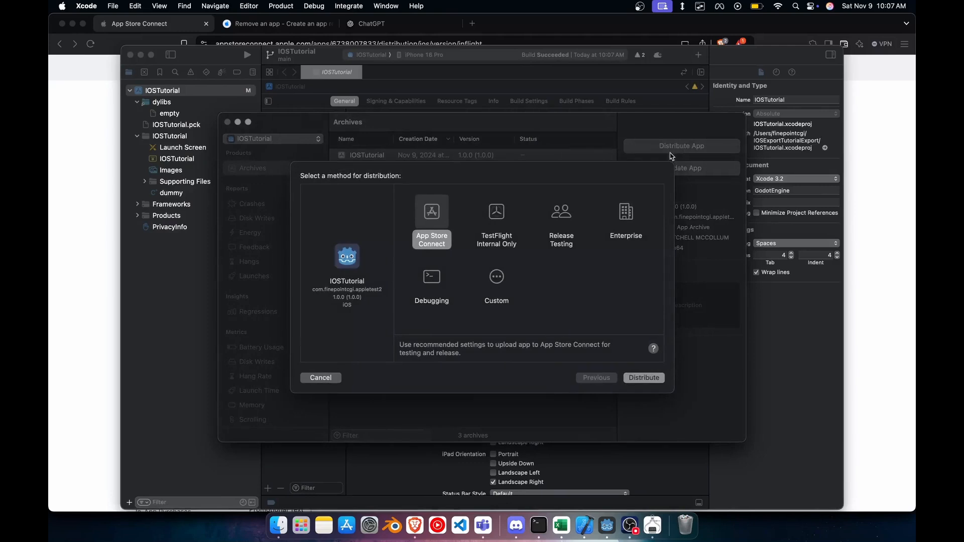
{"action": "left_click", "coordinate": [636, 379]}
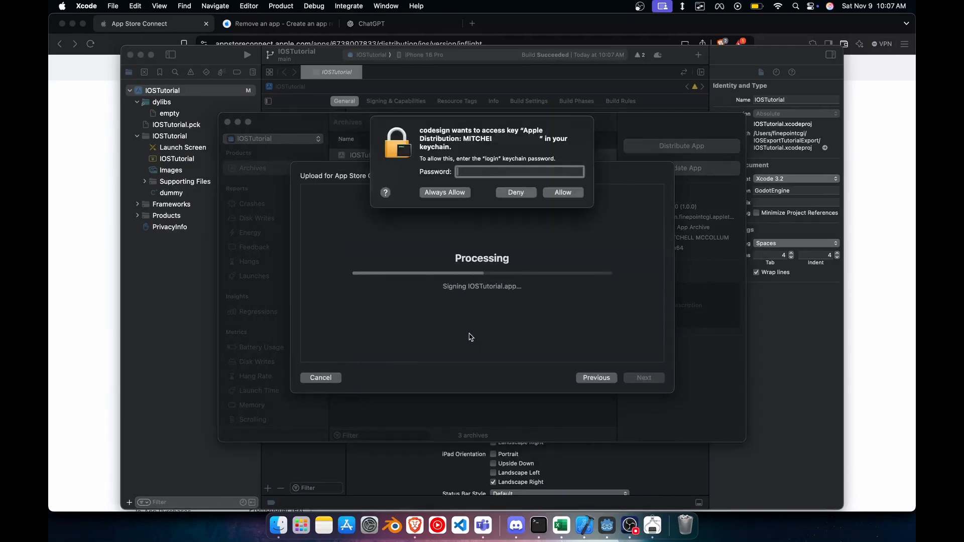
{"action": "type", "text": "**********"}
{"action": "key", "text": "Return"}
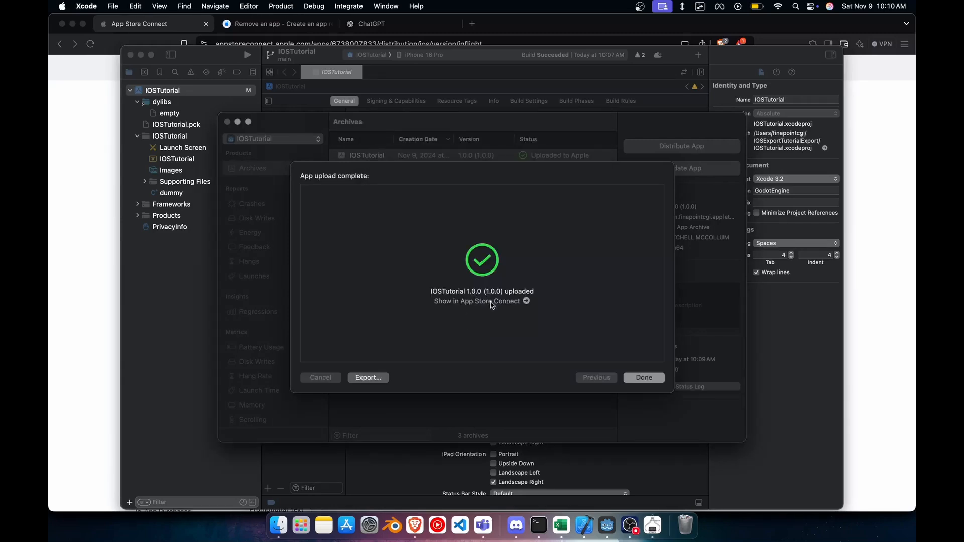
{"action": "left_click", "coordinate": [525, 300]}
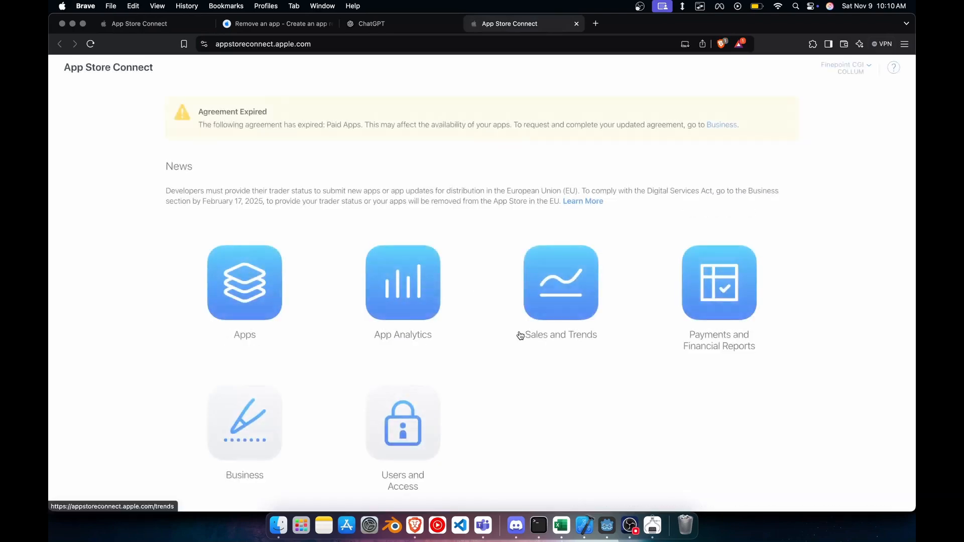
Step: Open iostest22 from Apps, check build 1.0.0 in TestFlight, then view the version 1.0 page
{"action": "left_click", "coordinate": [229, 298]}
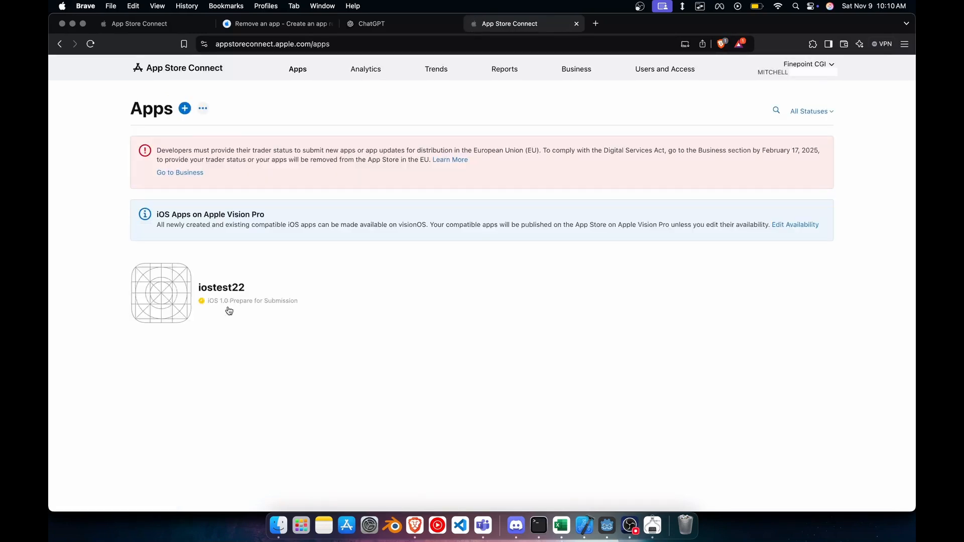
{"action": "left_click", "coordinate": [157, 305]}
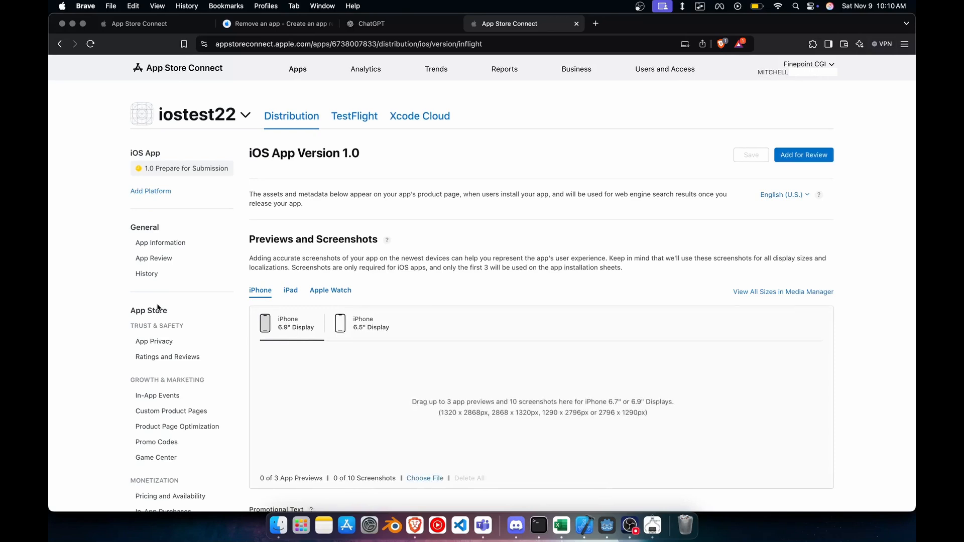
{"action": "left_click", "coordinate": [354, 123]}
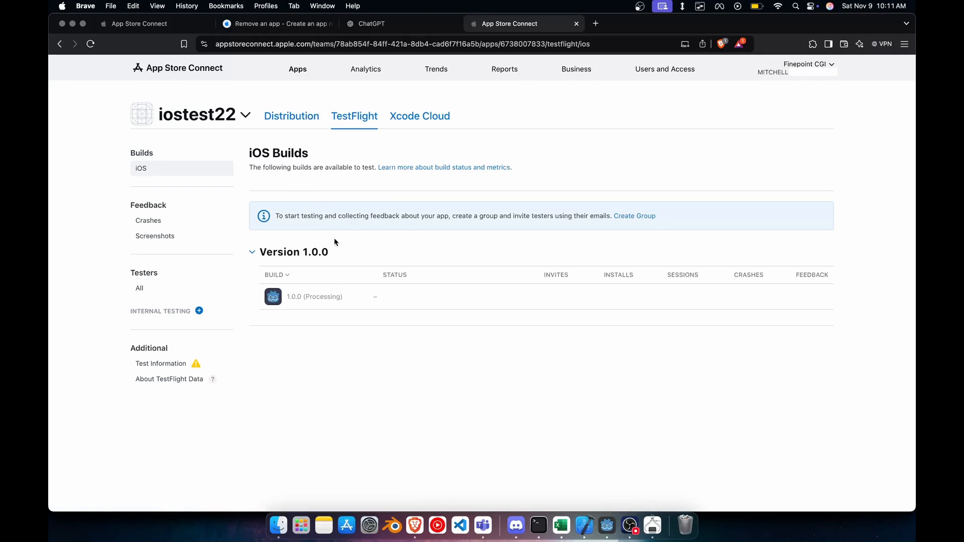
{"action": "left_click", "coordinate": [281, 115]}
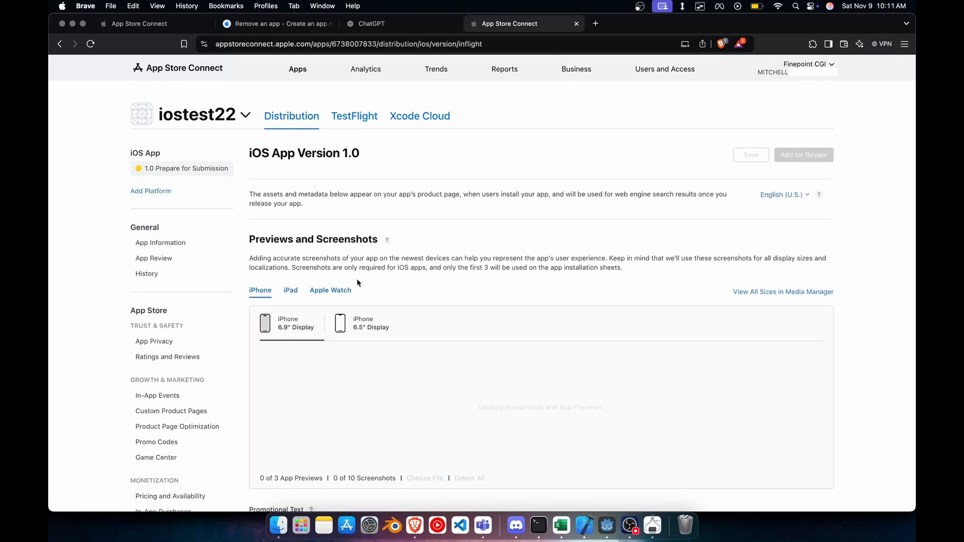
{"action": "scroll", "coordinate": [436, 259], "scroll_direction": "down", "scroll_amount": 1}
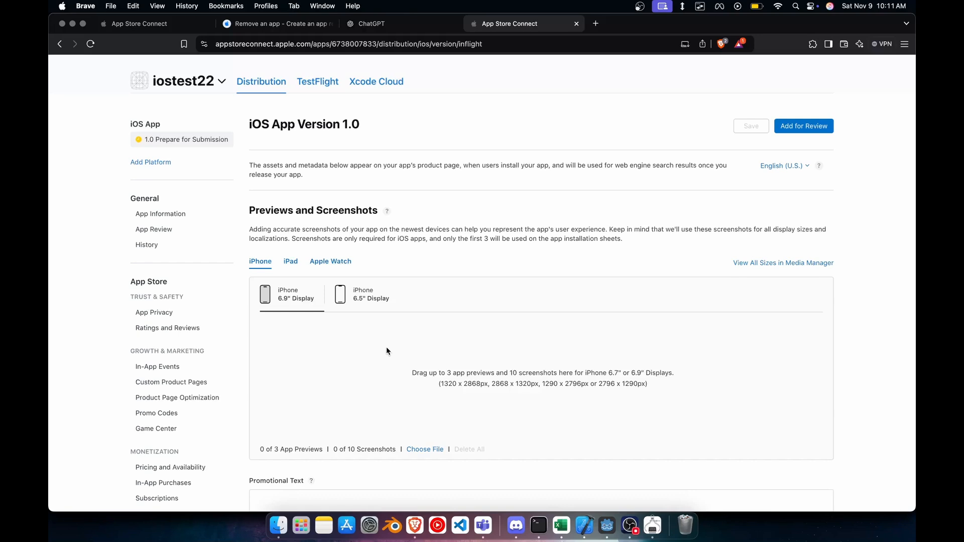
Step: Enter promotional text 'this is my promotional text' and description 'here is a good desc'
{"action": "scroll", "coordinate": [387, 350], "scroll_direction": "down", "scroll_amount": 4}
{"action": "left_click", "coordinate": [382, 296]}
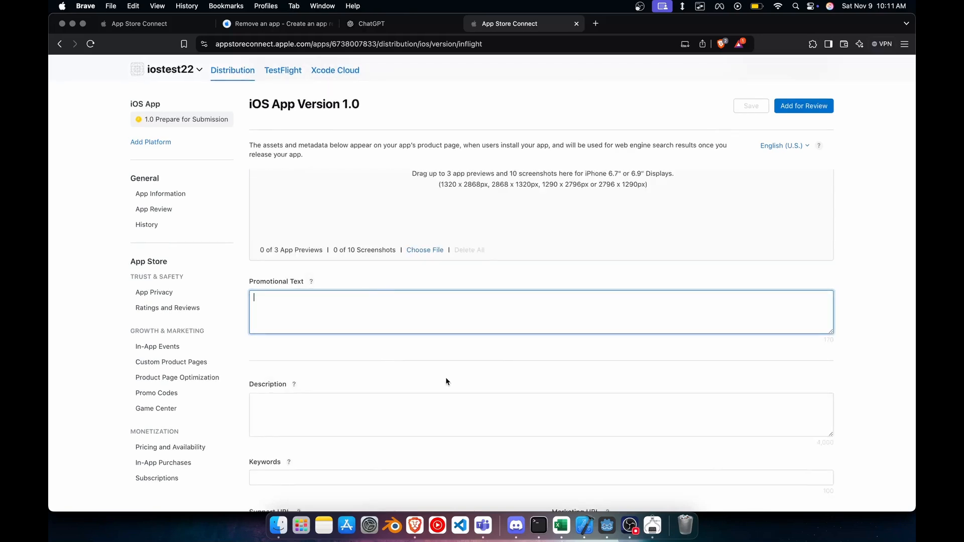
{"action": "type", "text": "this is my promotional text"}
{"action": "left_click", "coordinate": [422, 409]}
{"action": "type", "text": "here "}
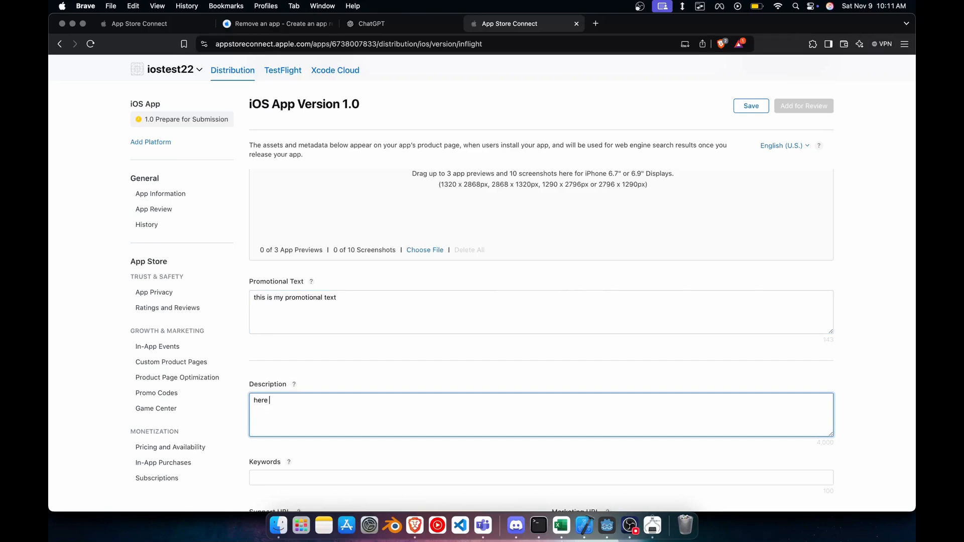
{"action": "type", "text": "is a good desc"}
Step: Fill in keywords 'test, app, clicker' and the finepointcgi.com/help support URL
{"action": "scroll", "coordinate": [541, 322], "scroll_direction": "down", "scroll_amount": 2}
{"action": "scroll", "coordinate": [409, 363], "scroll_direction": "down", "scroll_amount": 1}
{"action": "left_click", "coordinate": [421, 354]}
{"action": "type", "text": "tees"}
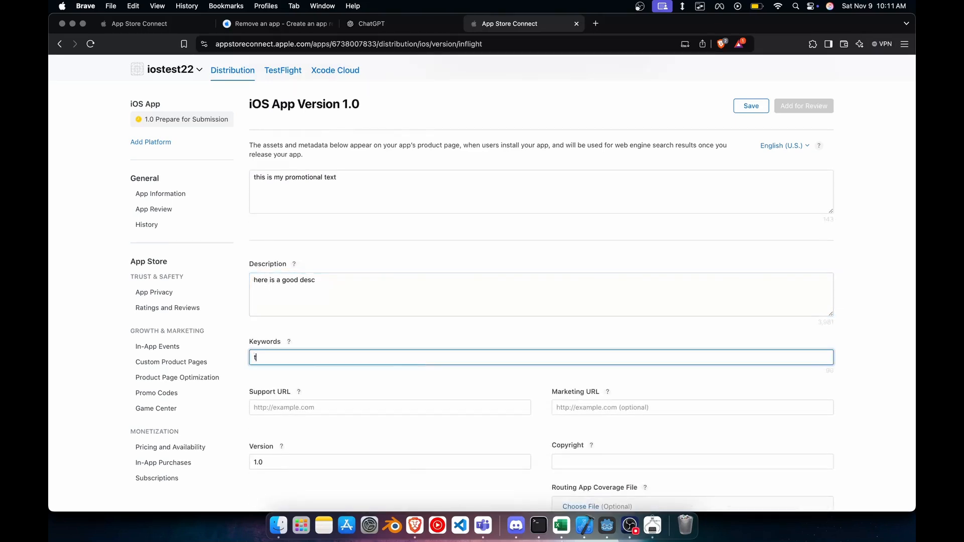
{"action": "key", "text": "BackSpace"}
{"action": "key", "text": "BackSpace"}
{"action": "type", "text": "stn"}
{"action": "type", "text": "app, "}
{"action": "type", "text": "clicker"}
{"action": "left_click", "coordinate": [378, 407]}
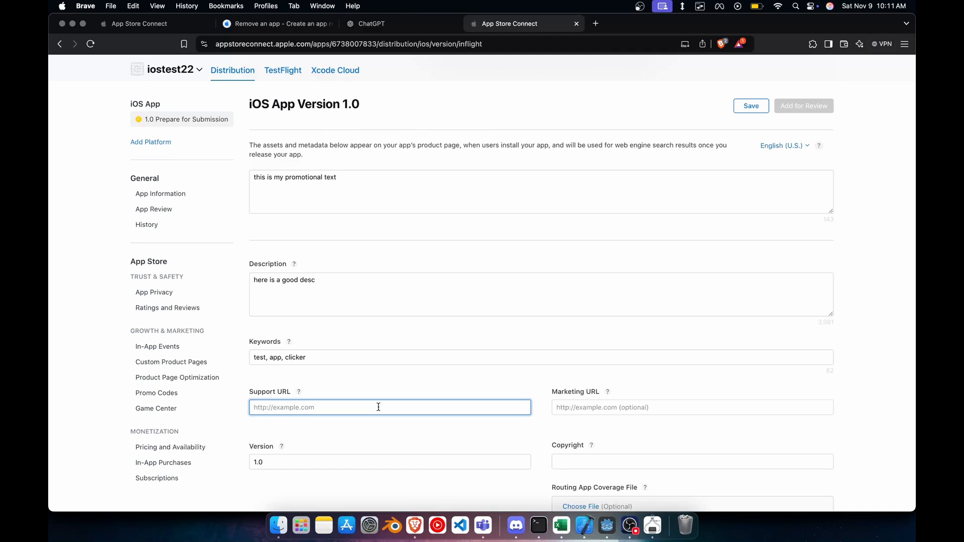
{"action": "type", "text": "finepointcgi"}
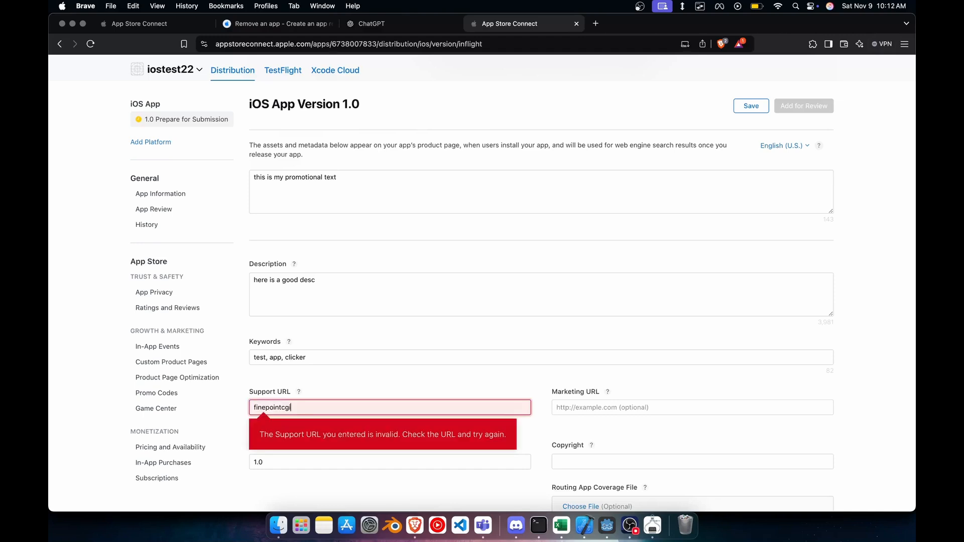
{"action": "type", "text": ".com/help"}
{"action": "type", "text": "http://"}
{"action": "type", "text": "www."}
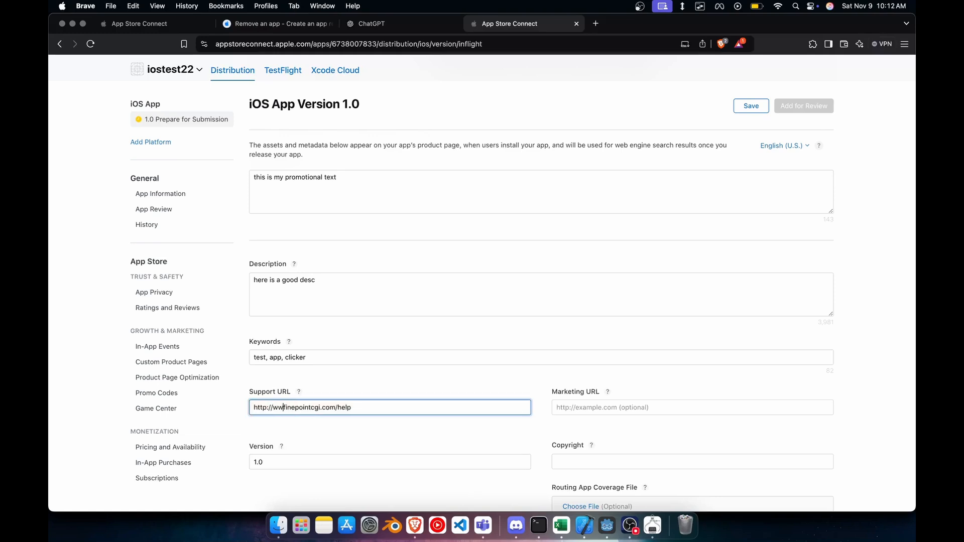
Step: Set the copyright to 'finepointcgi 2024'
{"action": "scroll", "coordinate": [496, 327], "scroll_direction": "down", "scroll_amount": 5}
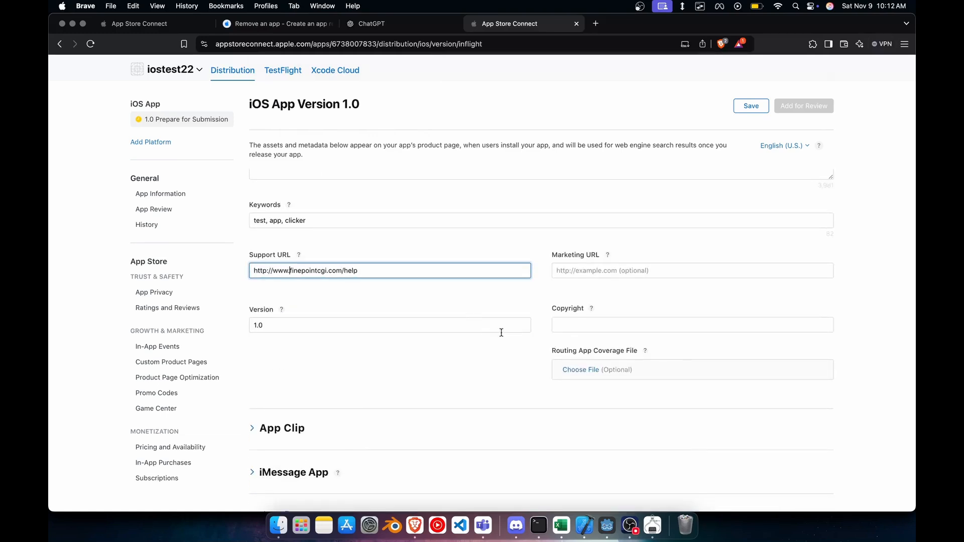
{"action": "left_click", "coordinate": [604, 322]}
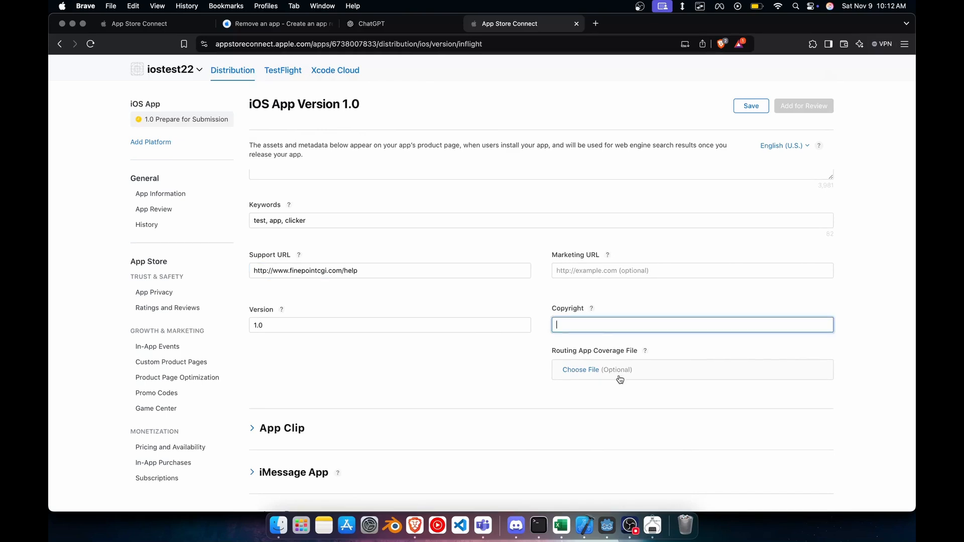
{"action": "type", "text": "finepointcgi 2024"}
{"action": "left_click", "coordinate": [502, 381]}
Step: Expand the App Clip and iMessage App sections
{"action": "scroll", "coordinate": [494, 381], "scroll_direction": "down", "scroll_amount": 3}
{"action": "left_click", "coordinate": [299, 329]}
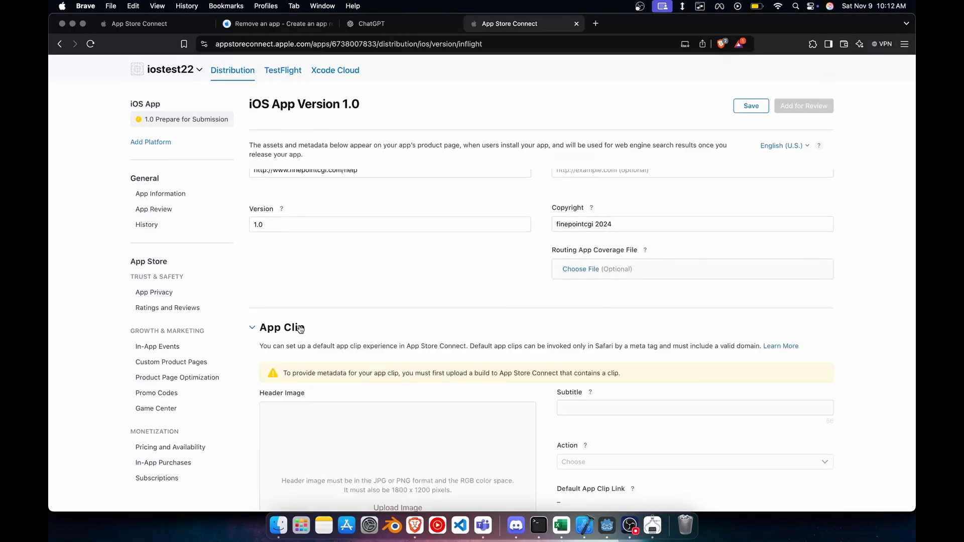
{"action": "scroll", "coordinate": [351, 271], "scroll_direction": "down", "scroll_amount": 3}
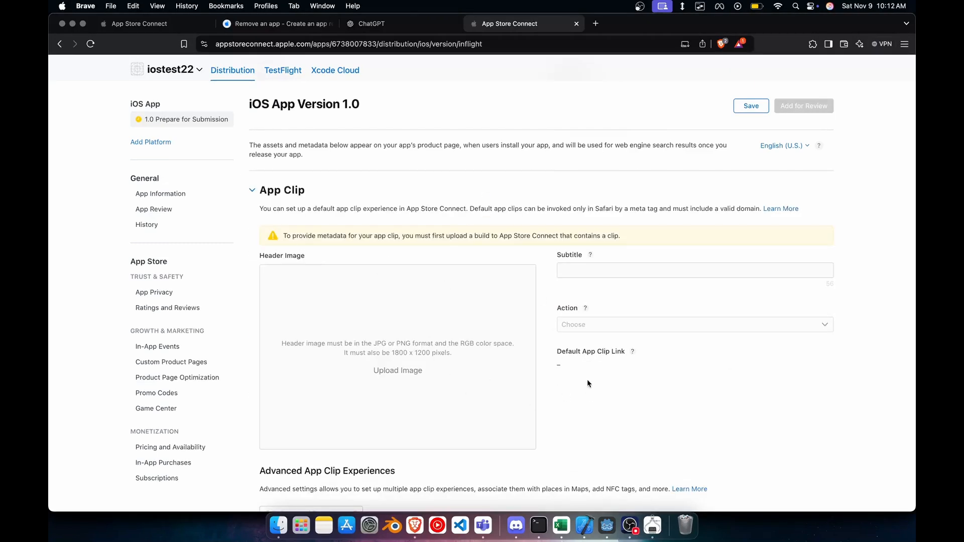
{"action": "scroll", "coordinate": [586, 379], "scroll_direction": "down", "scroll_amount": 5}
{"action": "left_click", "coordinate": [301, 321]}
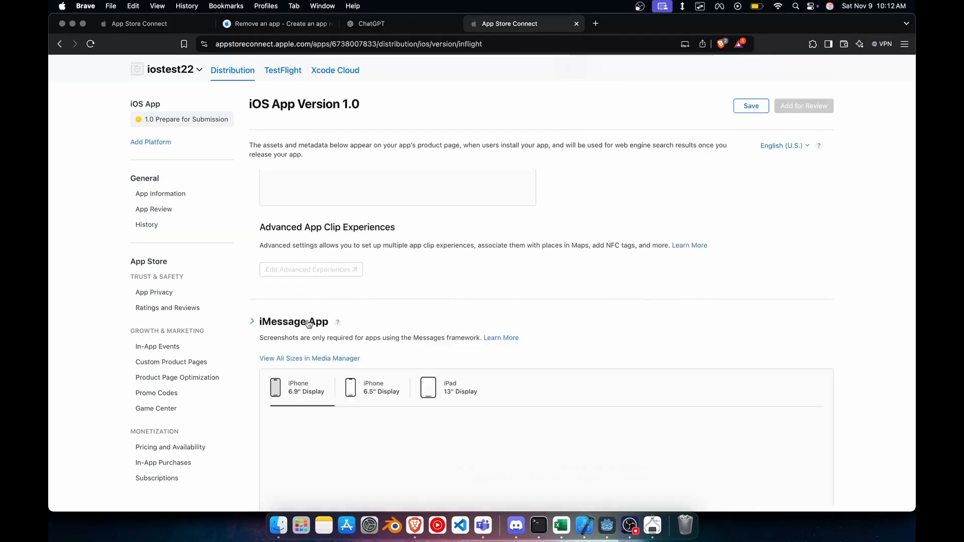
{"action": "scroll", "coordinate": [567, 327], "scroll_direction": "down", "scroll_amount": 3}
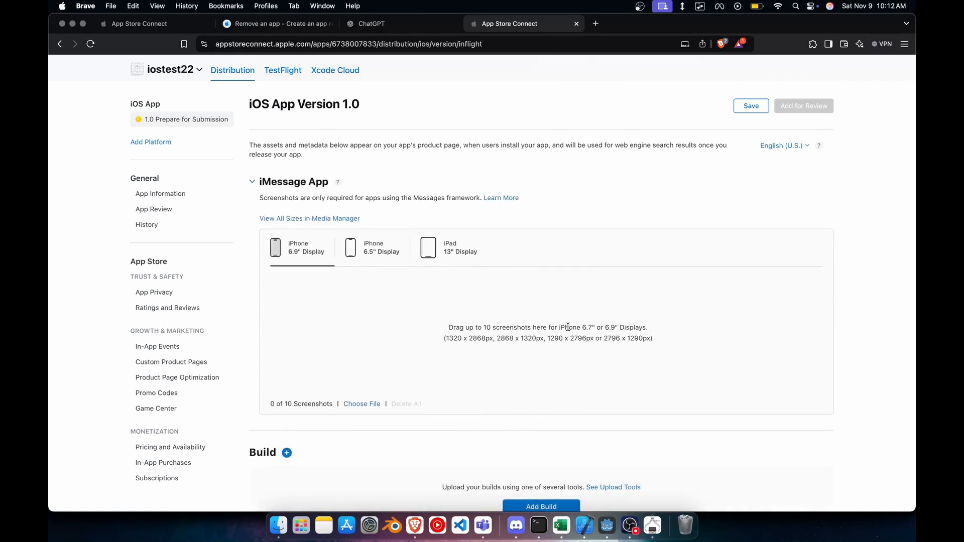
Step: Attach build 1.0.0 to version 1.0
{"action": "scroll", "coordinate": [301, 308], "scroll_direction": "down", "scroll_amount": 4}
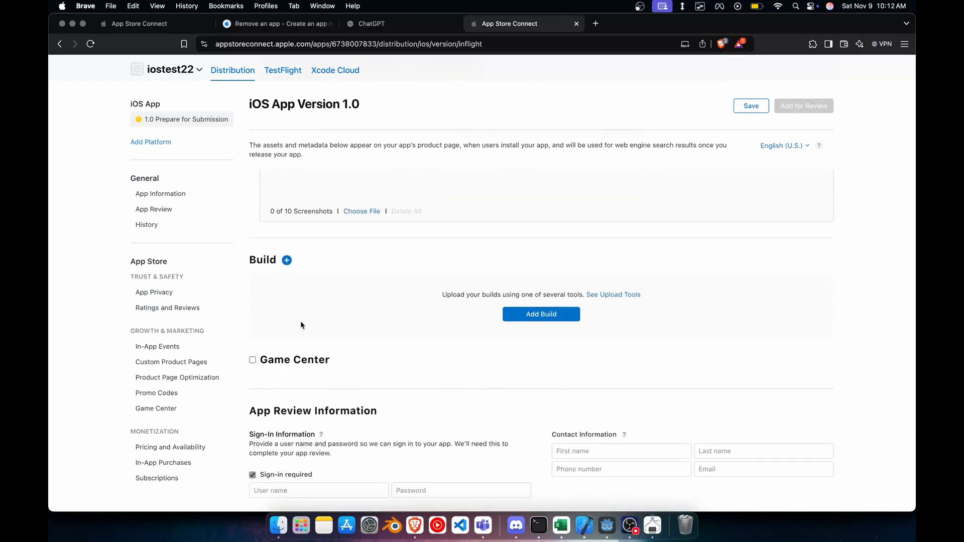
{"action": "left_click", "coordinate": [522, 319]}
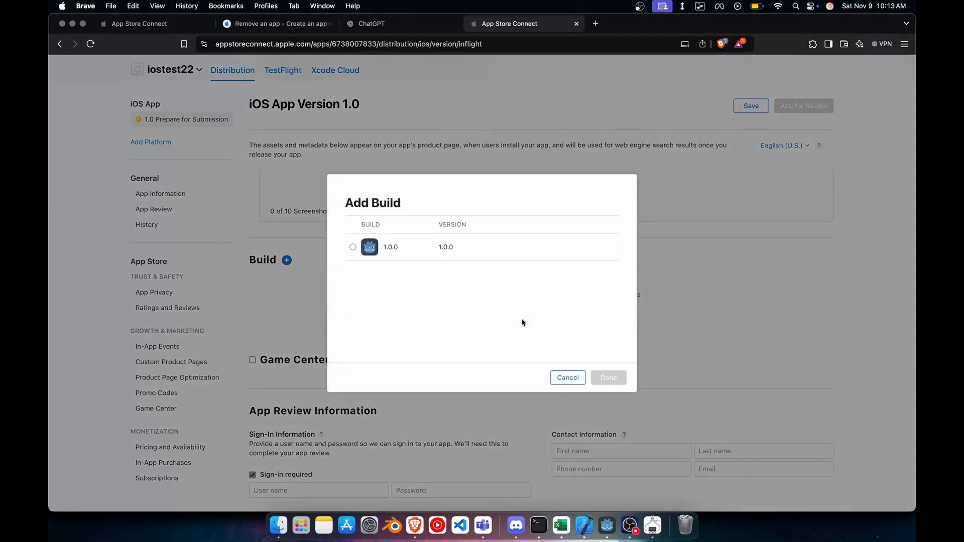
{"action": "left_click", "coordinate": [353, 247]}
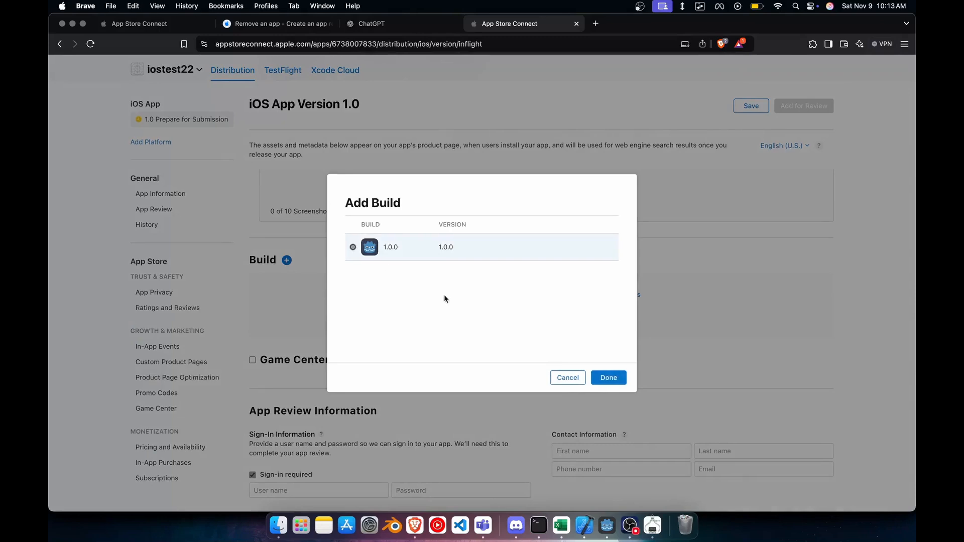
{"action": "left_click", "coordinate": [595, 380]}
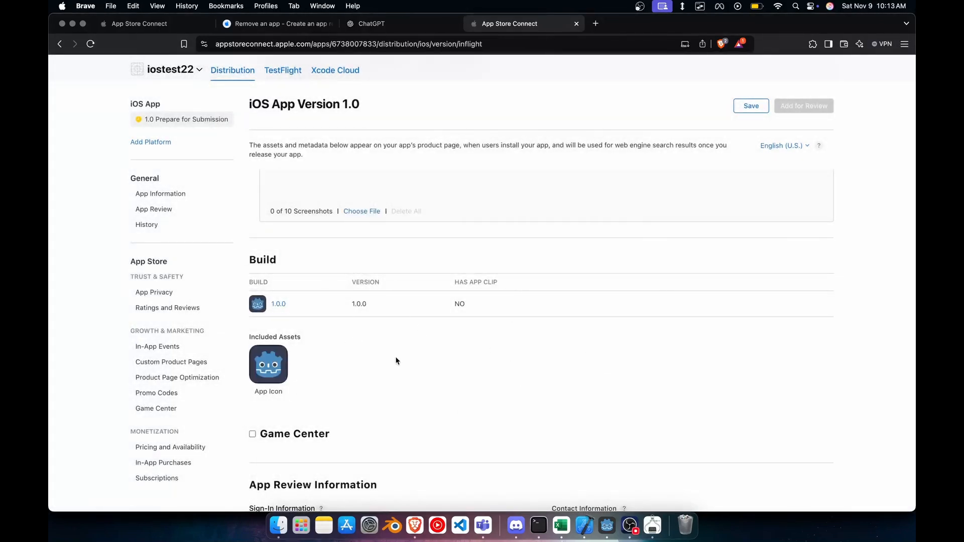
Step: Enable Game Center and select the entitlement name in its warning, then switch to Xcode
{"action": "left_click", "coordinate": [252, 382]}
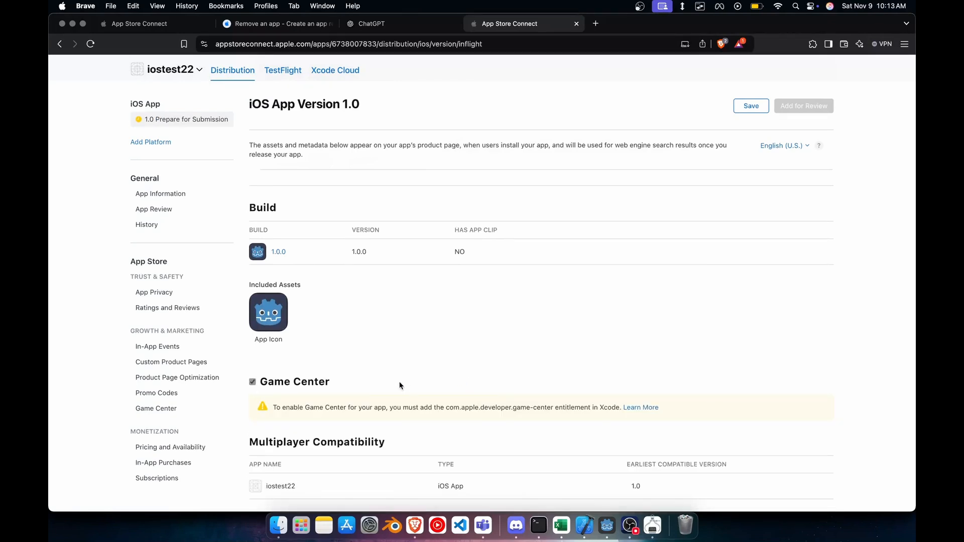
{"action": "left_click", "coordinate": [252, 382]}
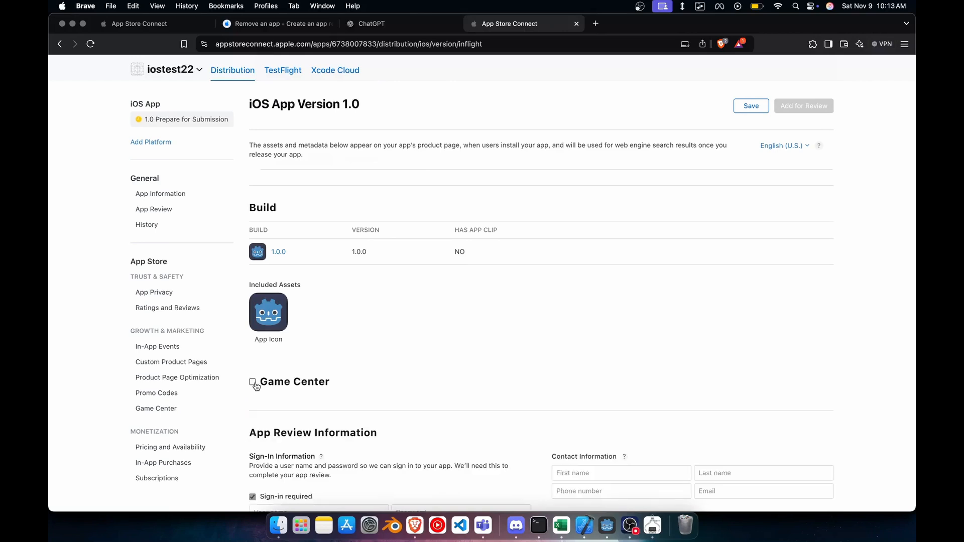
{"action": "left_click", "coordinate": [253, 382]}
{"action": "scroll", "coordinate": [502, 402], "scroll_direction": "down", "scroll_amount": 3}
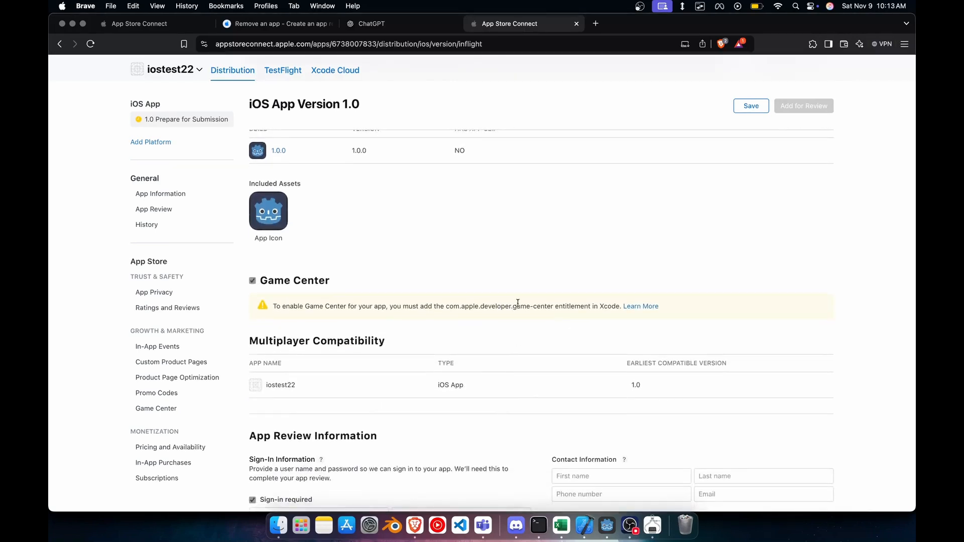
{"action": "left_click_drag", "start_coordinate": [441, 307], "coordinate": [589, 304]}
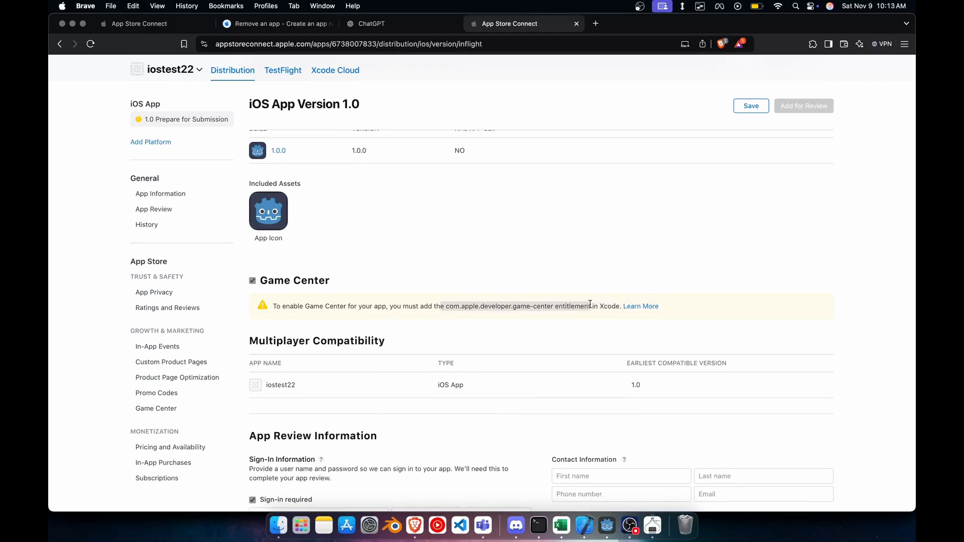
{"action": "left_click", "coordinate": [585, 525]}
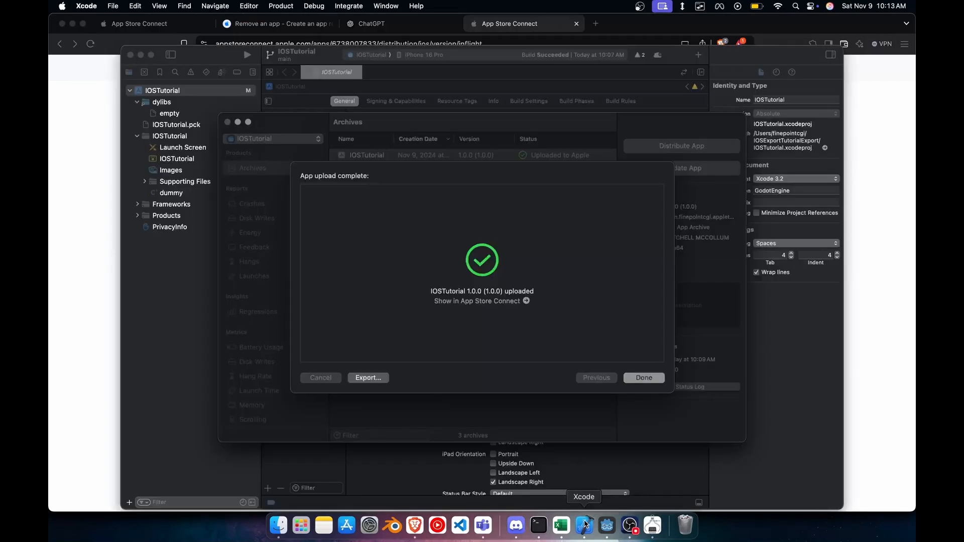
Step: Dismiss the upload summary, close Archives, and set the app category to Games
{"action": "key", "text": "Return"}
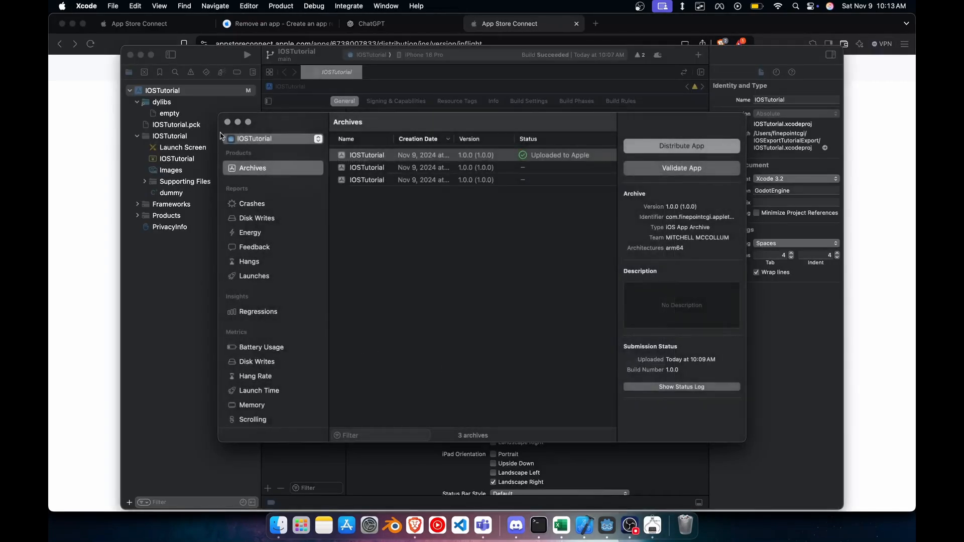
{"action": "left_click", "coordinate": [227, 121]}
{"action": "left_click", "coordinate": [508, 292]}
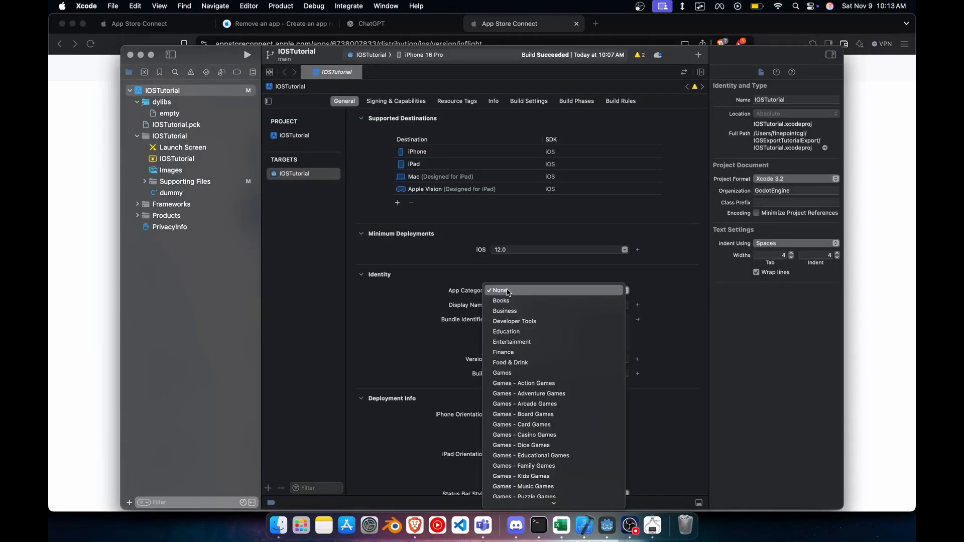
{"action": "left_click", "coordinate": [532, 372]}
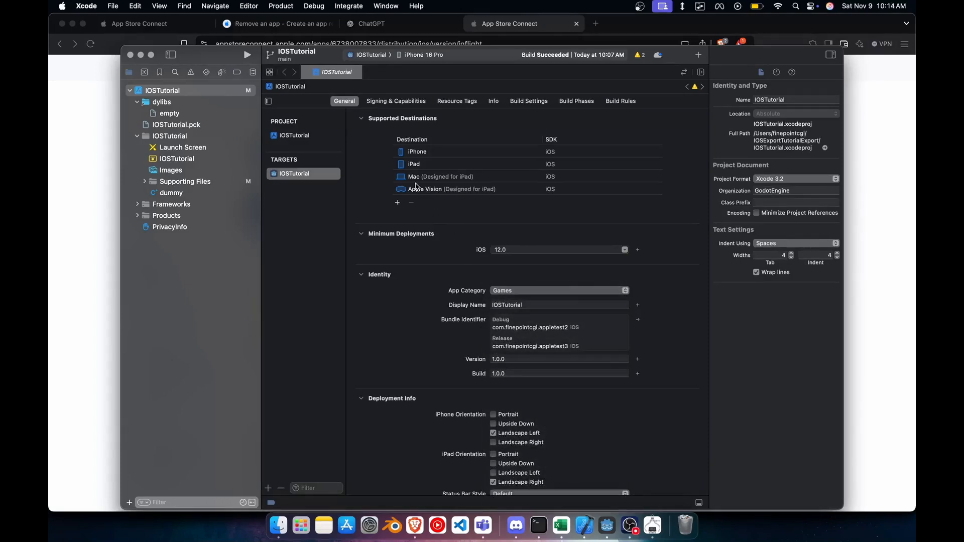
Step: Look up the Game Center capability under Signing & Capabilities, then return to the browser
{"action": "left_click", "coordinate": [396, 101]}
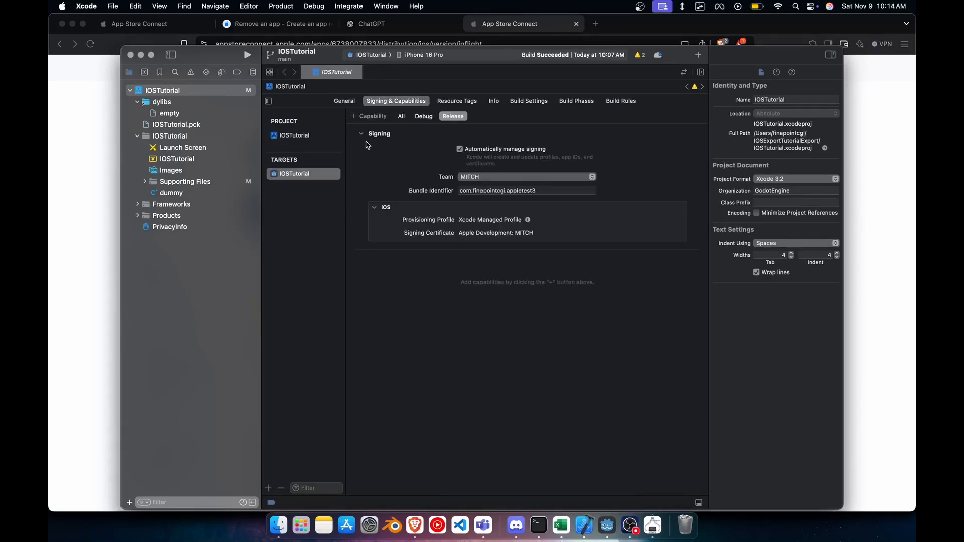
{"action": "left_click", "coordinate": [369, 116]}
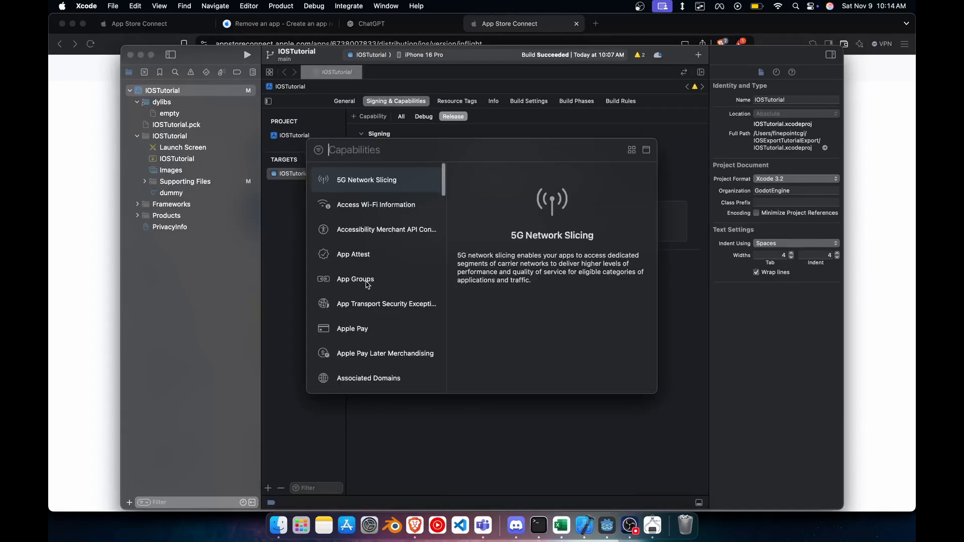
{"action": "scroll", "coordinate": [366, 307], "scroll_direction": "down", "scroll_amount": 10}
{"action": "scroll", "coordinate": [365, 334], "scroll_direction": "down", "scroll_amount": 5}
{"action": "left_click", "coordinate": [349, 208]}
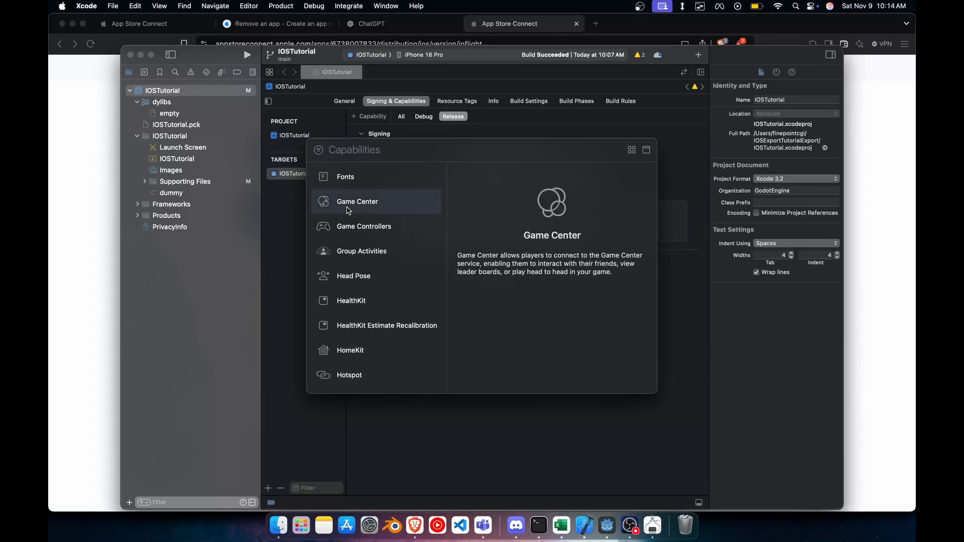
{"action": "left_click", "coordinate": [93, 276]}
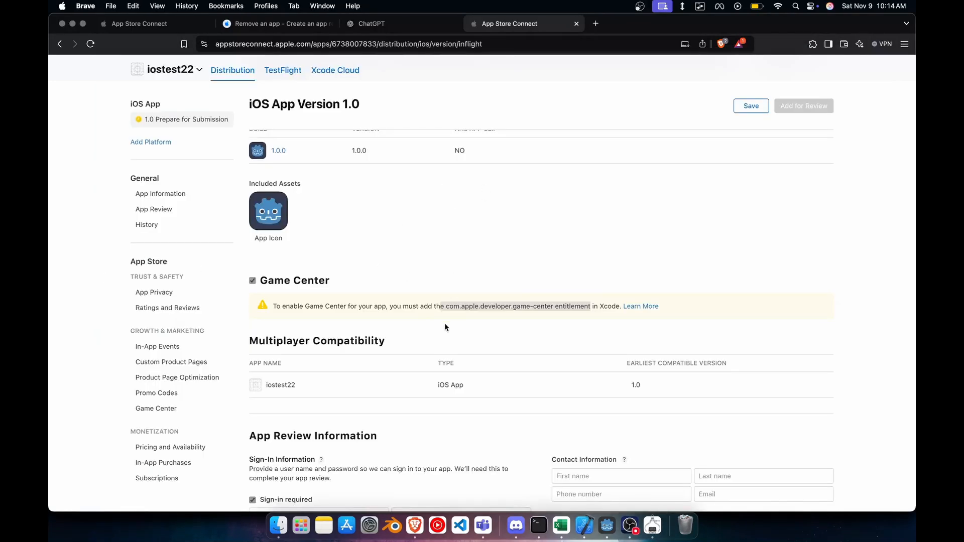
Step: Turn Game Center off and leave Sign-in required checked for app review
{"action": "left_click", "coordinate": [253, 280]}
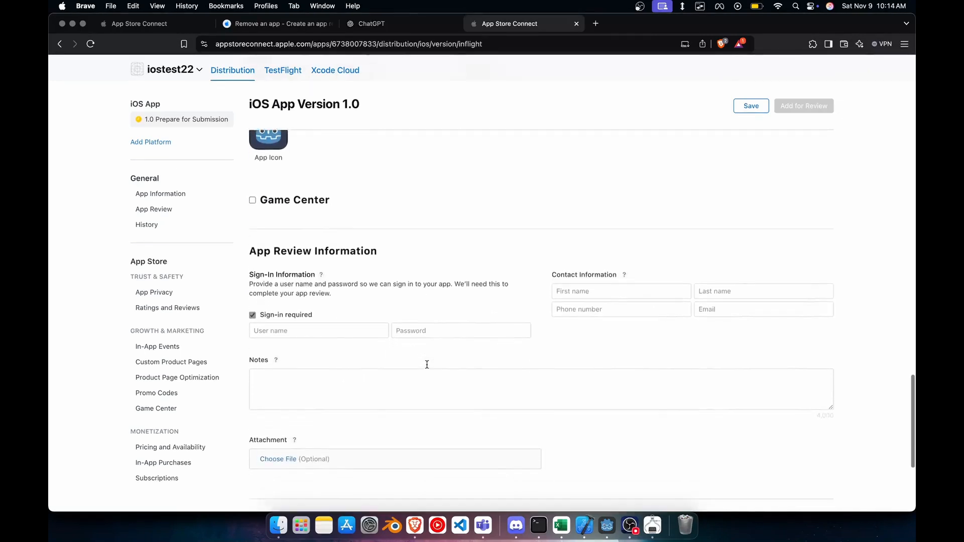
{"action": "scroll", "coordinate": [426, 365], "scroll_direction": "down", "scroll_amount": 2}
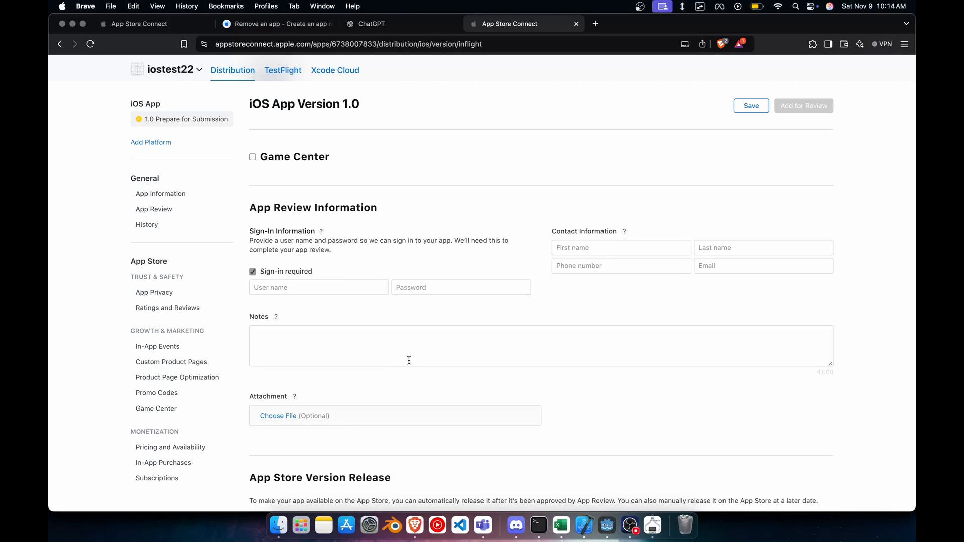
{"action": "left_click", "coordinate": [253, 272]}
{"action": "left_click", "coordinate": [253, 272]}
{"action": "left_click", "coordinate": [252, 272]}
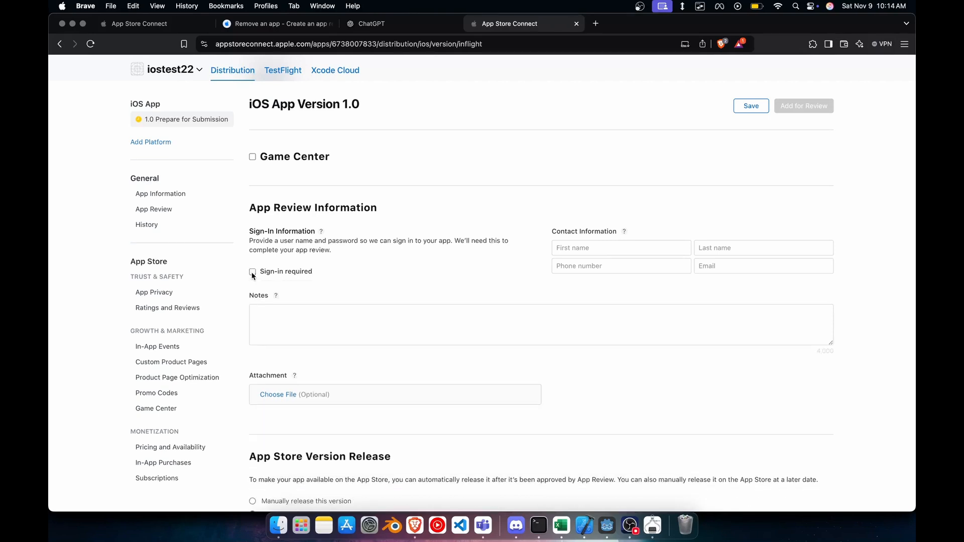
{"action": "left_click", "coordinate": [252, 272]}
Step: Select the review account user name and password fields, then scroll to App Store Version Release
{"action": "left_click", "coordinate": [299, 285]}
{"action": "left_click", "coordinate": [407, 285]}
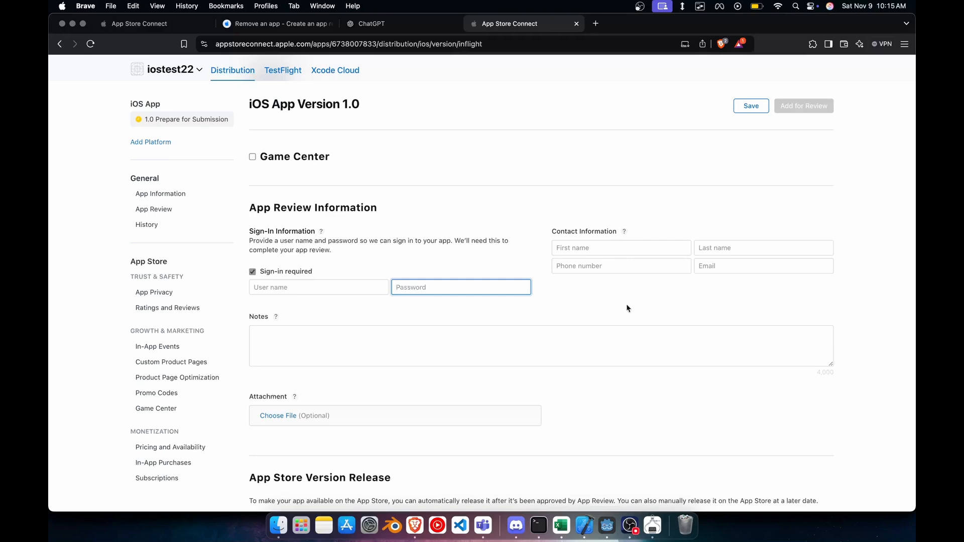
{"action": "scroll", "coordinate": [510, 327], "scroll_direction": "down", "scroll_amount": 5}
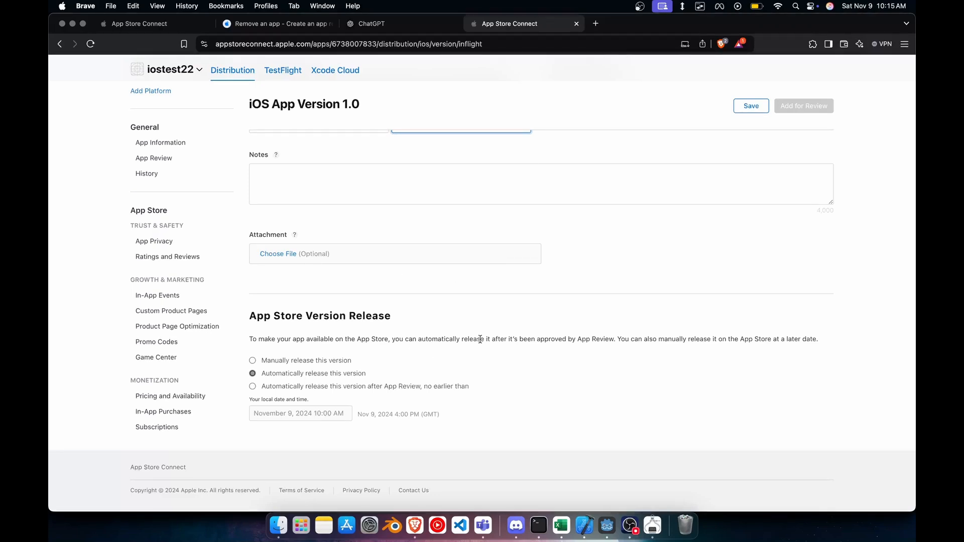
Step: Stay on the iOS App Version 1.0 page and save its keywords, support URL and copyright metadata
{"action": "scroll", "coordinate": [479, 339], "scroll_direction": "up", "scroll_amount": 20}
{"action": "scroll", "coordinate": [474, 377], "scroll_direction": "down", "scroll_amount": 4}
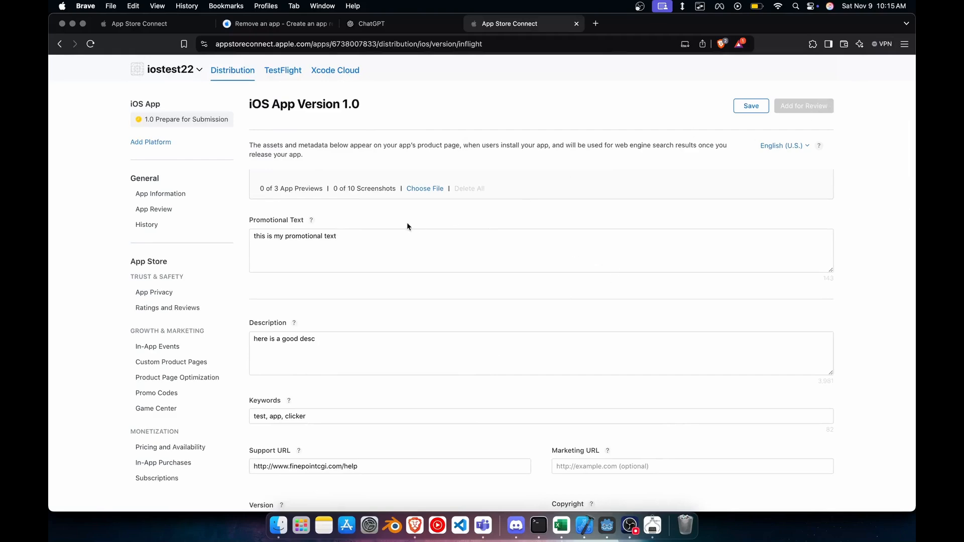
{"action": "scroll", "coordinate": [407, 222], "scroll_direction": "up", "scroll_amount": 3}
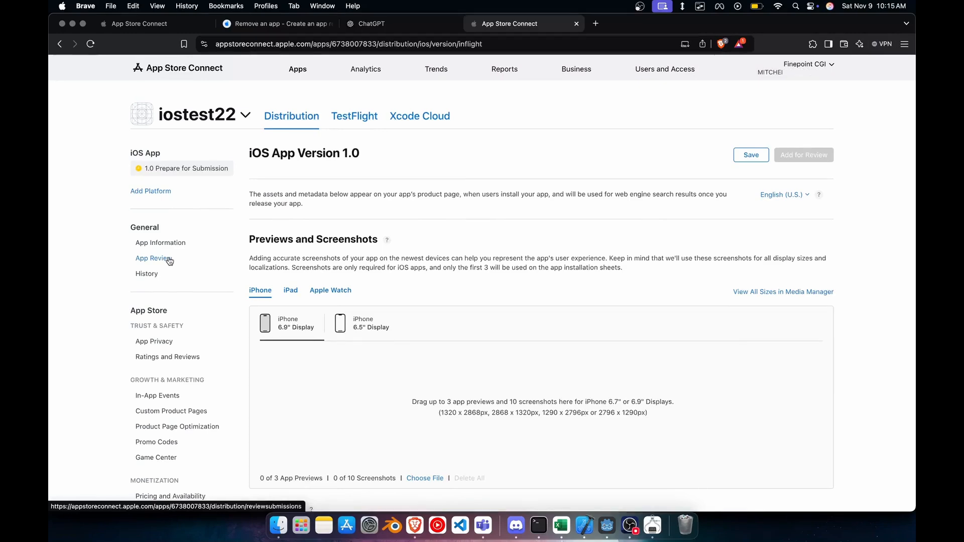
{"action": "scroll", "coordinate": [428, 360], "scroll_direction": "down", "scroll_amount": 10}
{"action": "scroll", "coordinate": [429, 365], "scroll_direction": "up", "scroll_amount": 10}
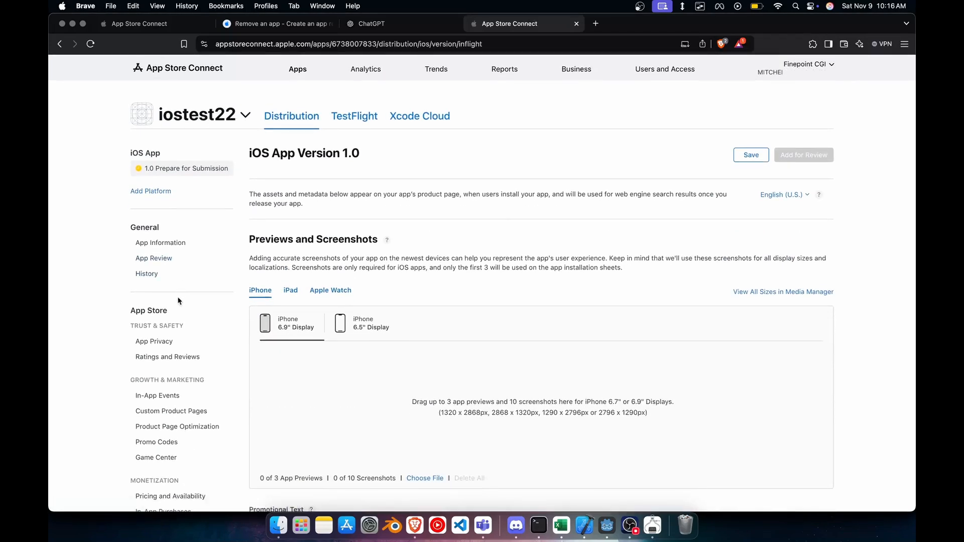
{"action": "scroll", "coordinate": [415, 357], "scroll_direction": "down", "scroll_amount": 5}
{"action": "scroll", "coordinate": [416, 355], "scroll_direction": "down", "scroll_amount": 3}
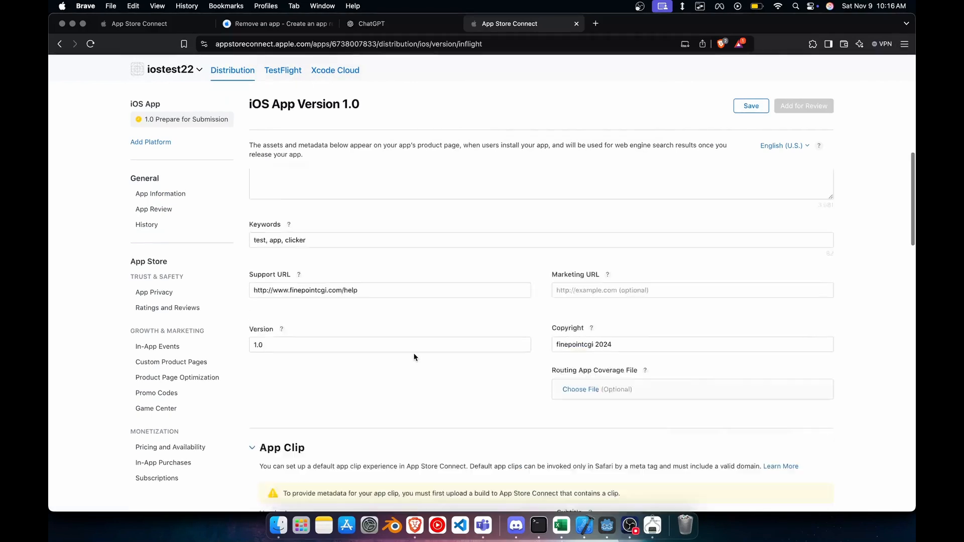
{"action": "left_click", "coordinate": [160, 211]}
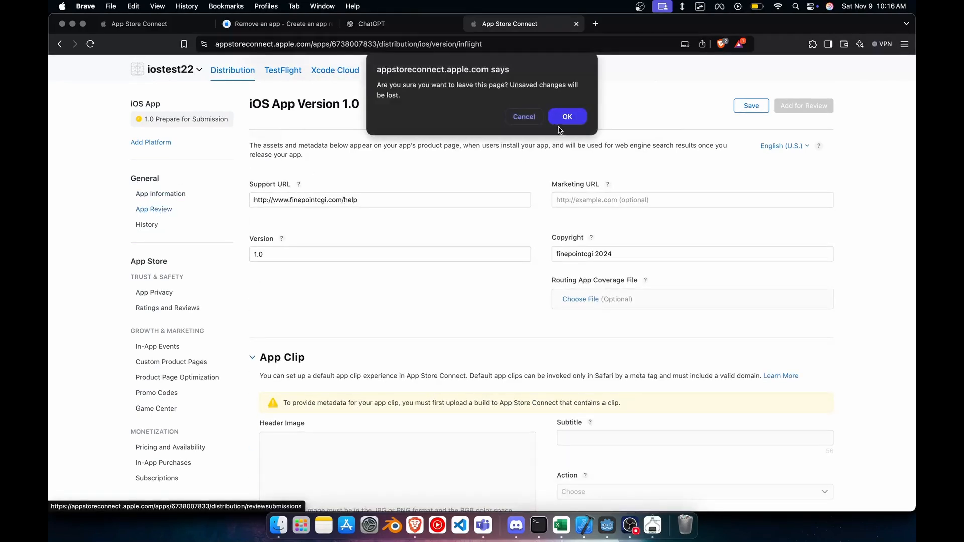
{"action": "left_click", "coordinate": [523, 117]}
{"action": "left_click", "coordinate": [747, 106]}
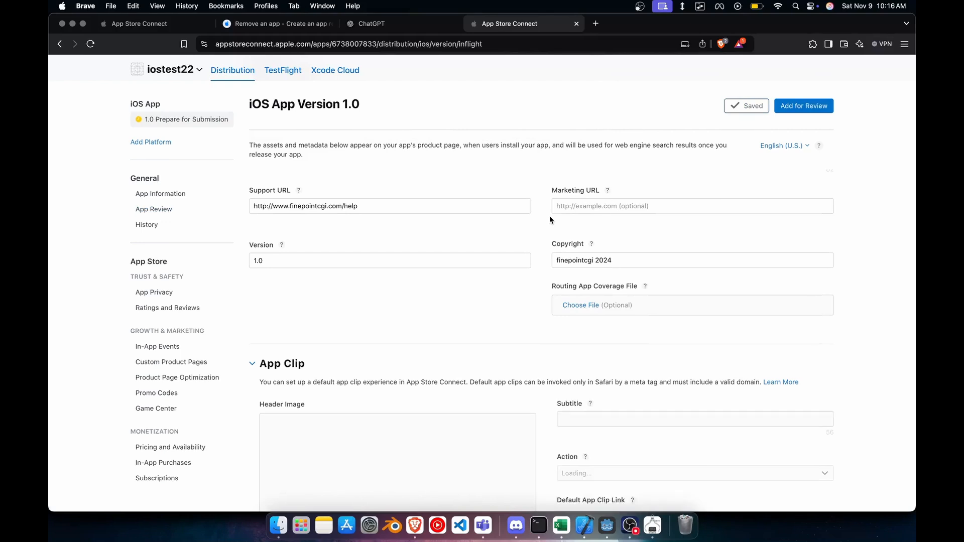
{"action": "scroll", "coordinate": [549, 220], "scroll_direction": "up", "scroll_amount": 10}
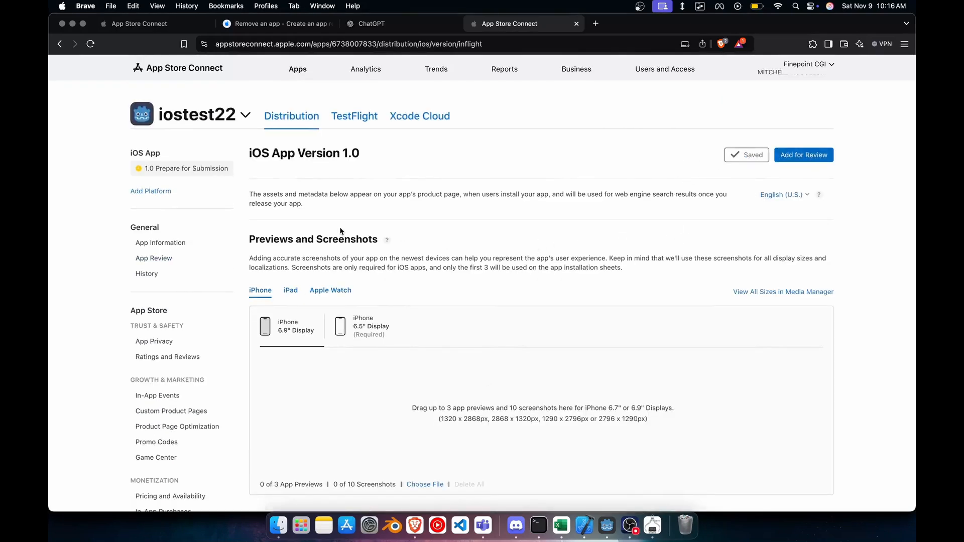
Step: Browse the App Review, App Privacy, Ratings and Reviews, and In-App Events pages in turn
{"action": "left_click", "coordinate": [156, 260]}
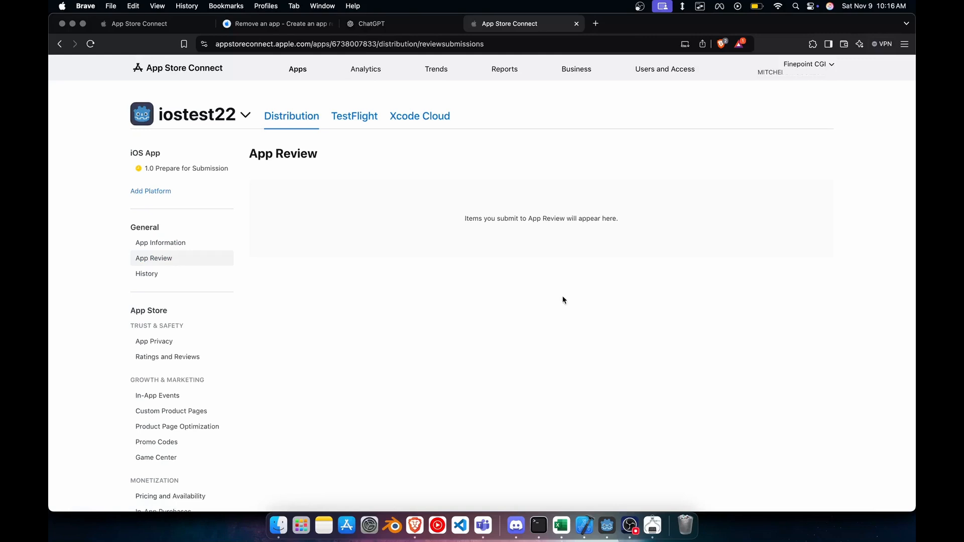
{"action": "left_click", "coordinate": [168, 340]}
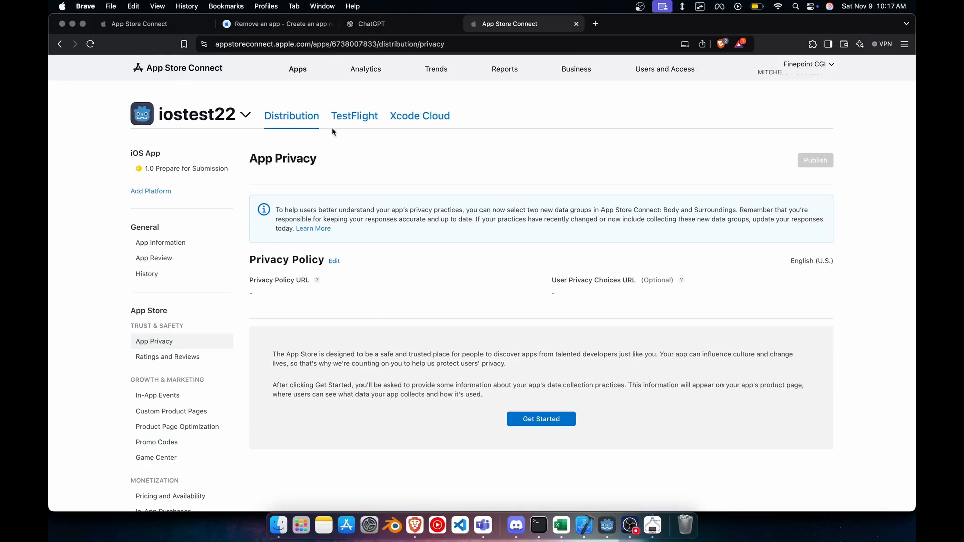
{"action": "scroll", "coordinate": [329, 347], "scroll_direction": "down", "scroll_amount": 2}
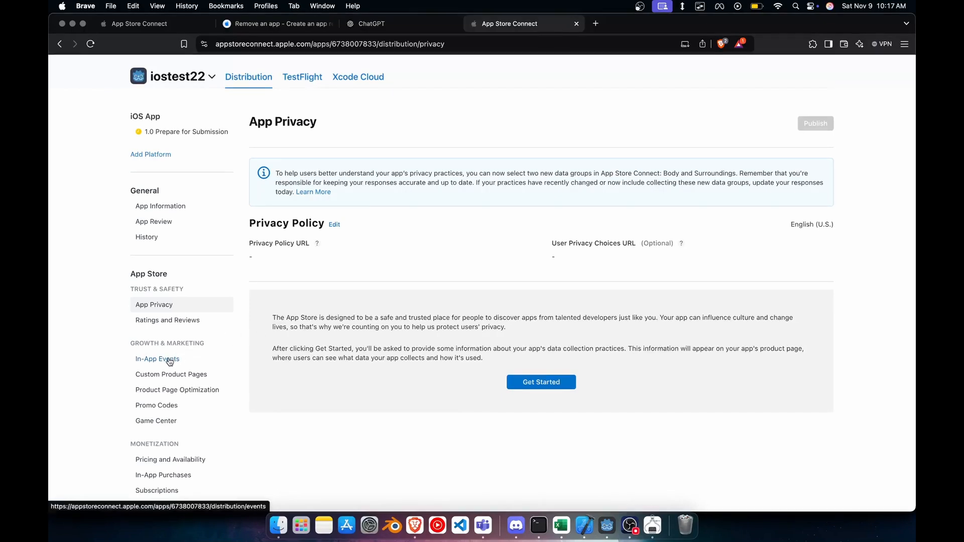
{"action": "left_click", "coordinate": [181, 321]}
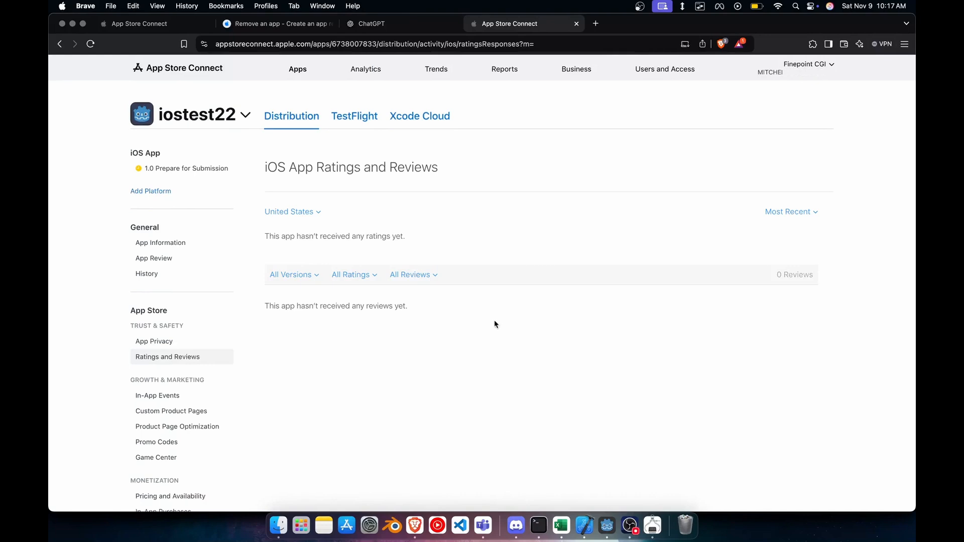
{"action": "left_click", "coordinate": [163, 396]}
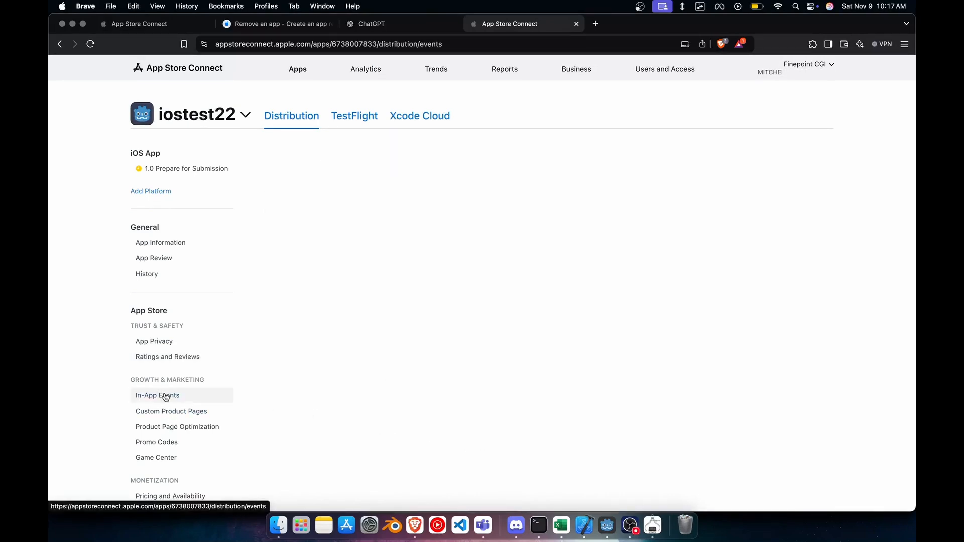
{"action": "scroll", "coordinate": [160, 411], "scroll_direction": "down", "scroll_amount": 2}
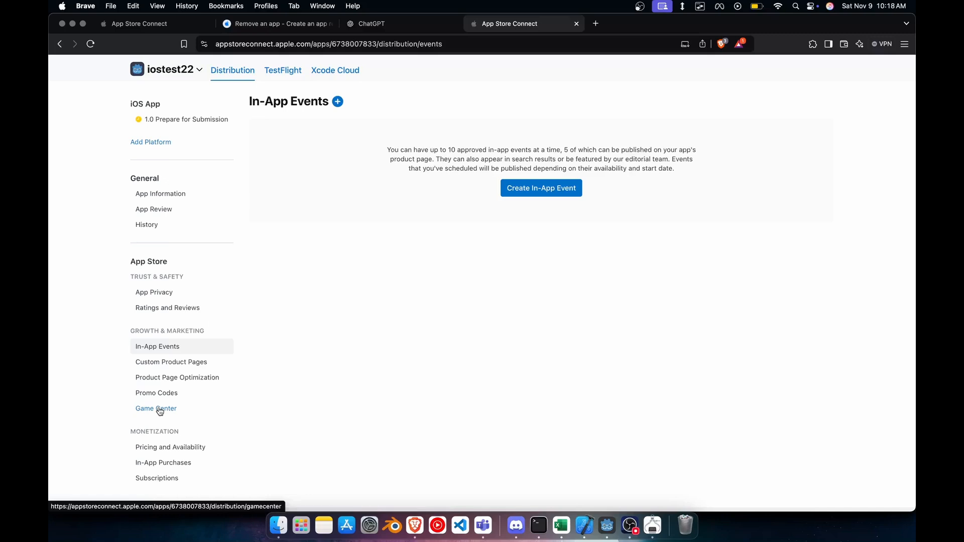
Step: Look through the Custom Product Pages, Product Page Optimization and Promo Codes pages
{"action": "left_click", "coordinate": [185, 366]}
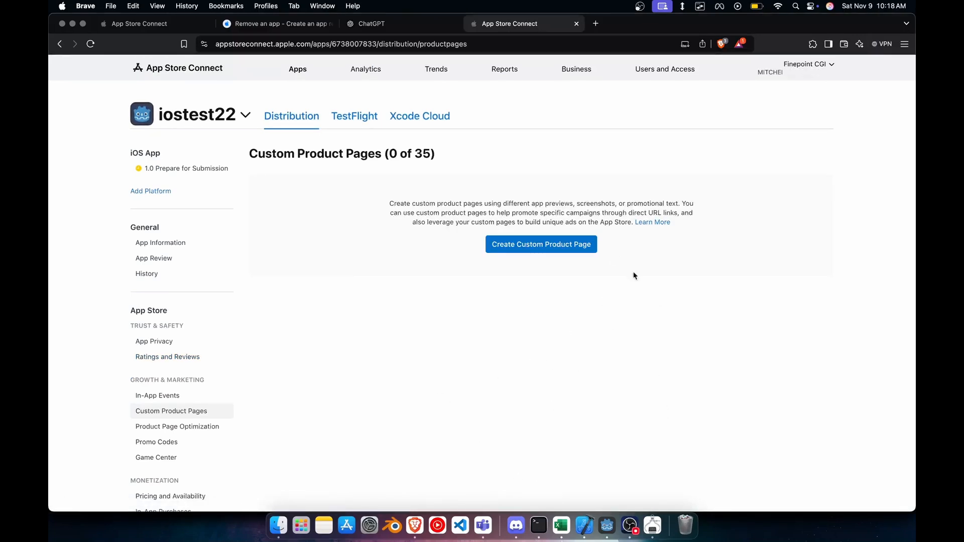
{"action": "left_click", "coordinate": [652, 221]}
{"action": "scroll", "coordinate": [352, 381], "scroll_direction": "down", "scroll_amount": 2}
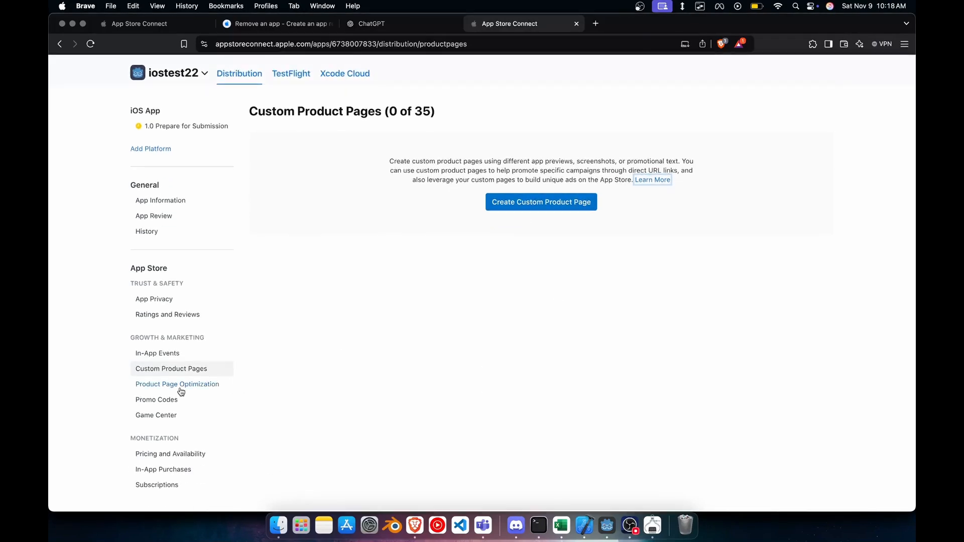
{"action": "left_click", "coordinate": [178, 385]}
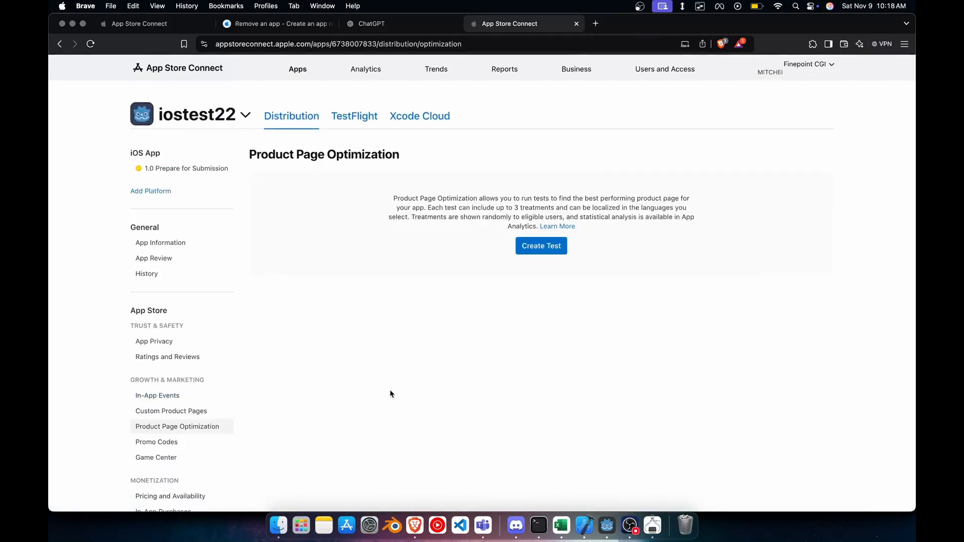
{"action": "scroll", "coordinate": [135, 380], "scroll_direction": "down", "scroll_amount": 2}
{"action": "left_click", "coordinate": [170, 390]}
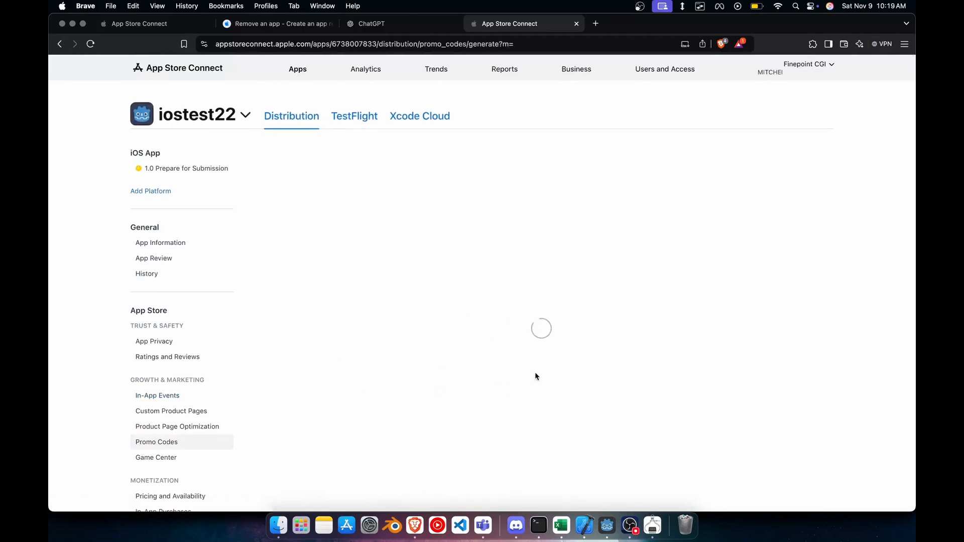
Step: Review the app's Game Center page, which has no leaderboards or achievements yet
{"action": "left_click", "coordinate": [158, 457]}
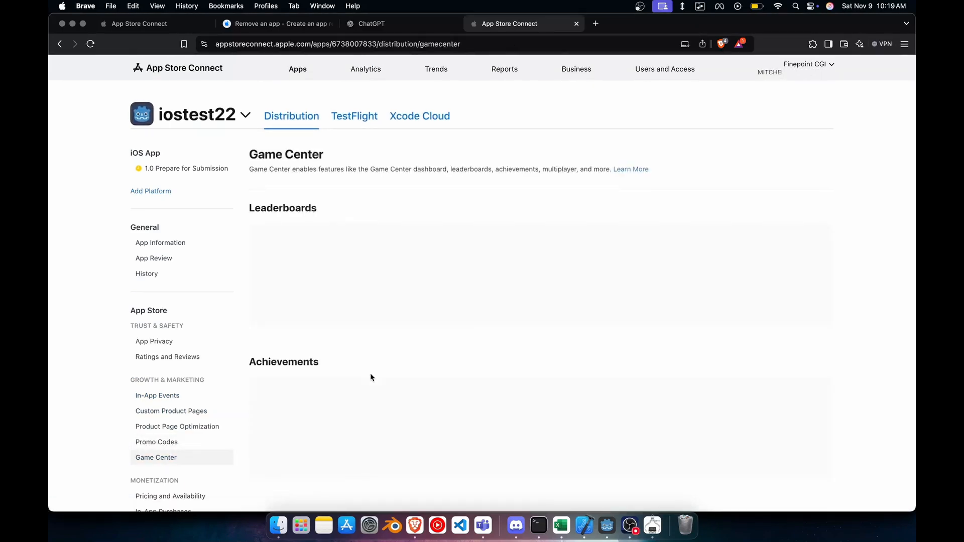
{"action": "scroll", "coordinate": [344, 430], "scroll_direction": "down", "scroll_amount": 5}
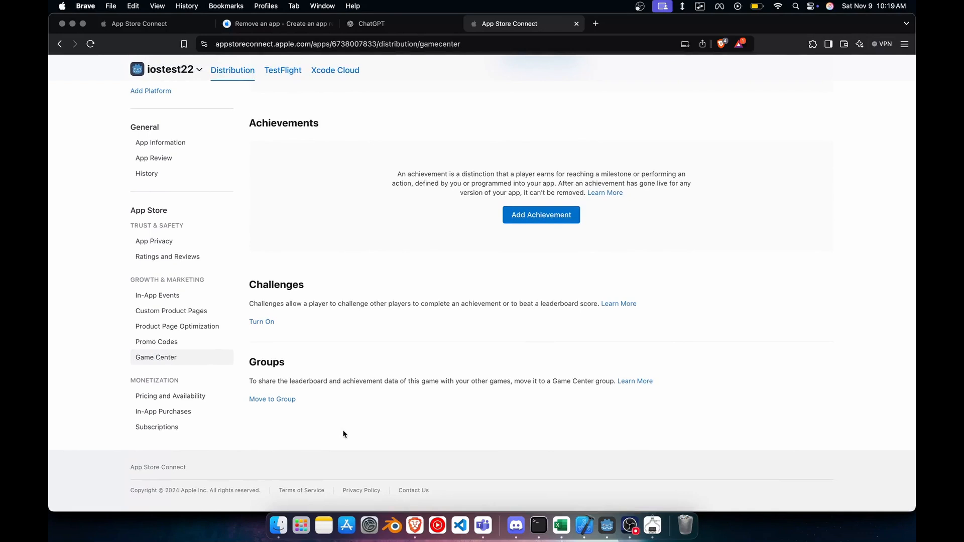
{"action": "scroll", "coordinate": [419, 208], "scroll_direction": "up", "scroll_amount": 5}
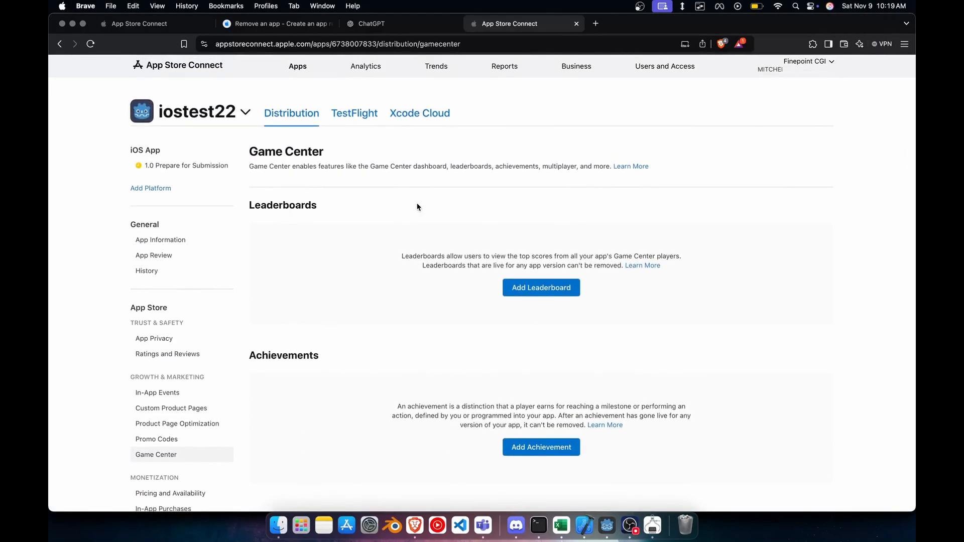
{"action": "scroll", "coordinate": [417, 207], "scroll_direction": "down", "scroll_amount": 1}
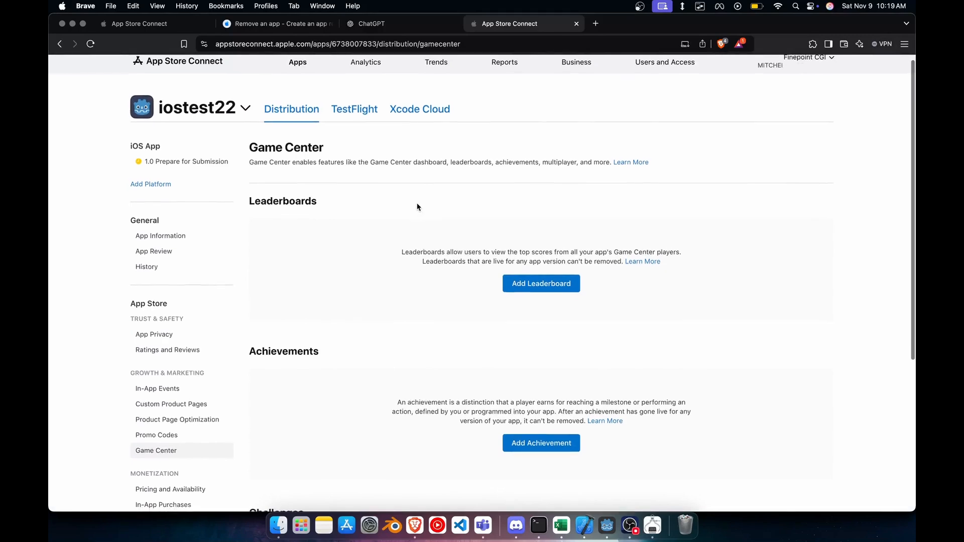
{"action": "scroll", "coordinate": [417, 207], "scroll_direction": "down", "scroll_amount": 4}
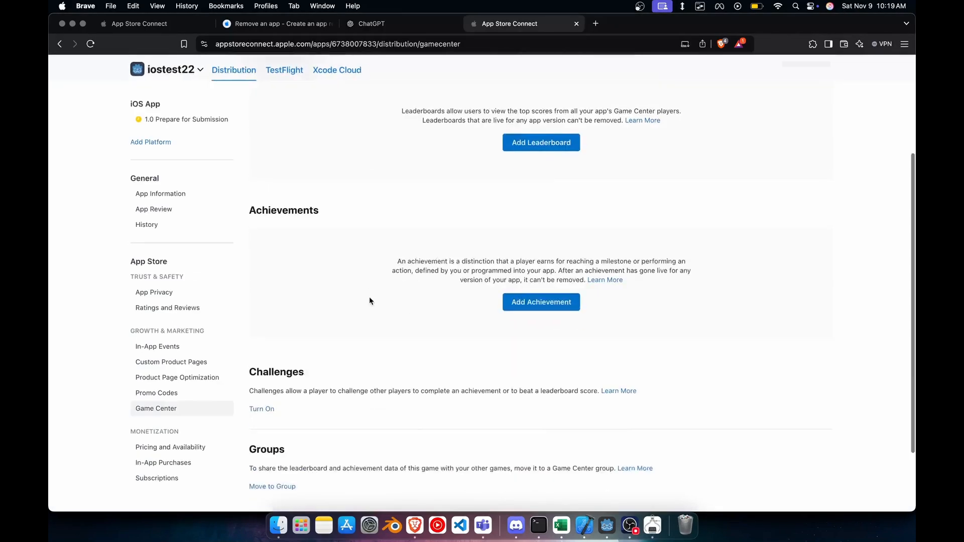
Step: Start adding pricing and pick $1,000.00 from the additional prices as the US base price
{"action": "left_click", "coordinate": [179, 448]}
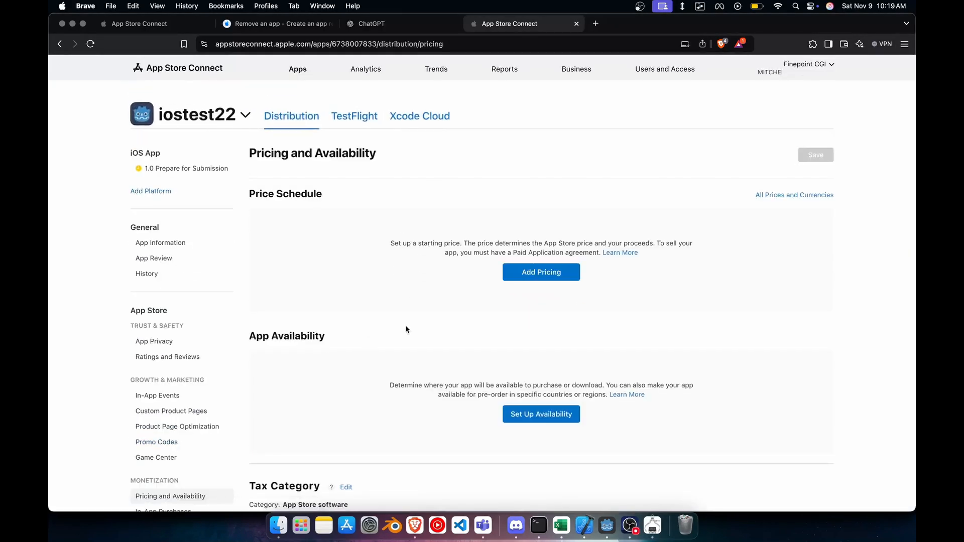
{"action": "scroll", "coordinate": [398, 296], "scroll_direction": "down", "scroll_amount": 1}
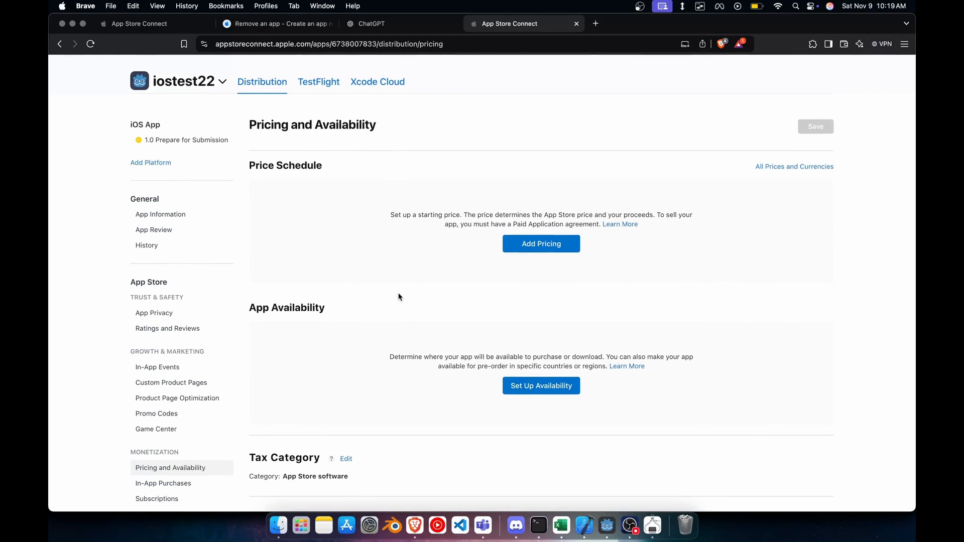
{"action": "left_click", "coordinate": [508, 249]}
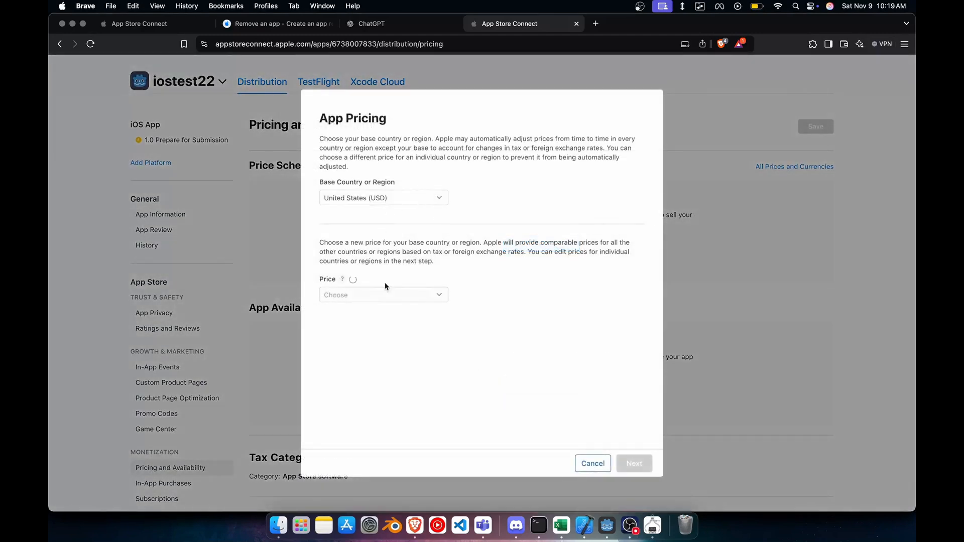
{"action": "left_click", "coordinate": [385, 296]}
{"action": "scroll", "coordinate": [382, 407], "scroll_direction": "down", "scroll_amount": 10}
{"action": "left_click", "coordinate": [372, 488]}
{"action": "scroll", "coordinate": [387, 421], "scroll_direction": "down", "scroll_amount": 20}
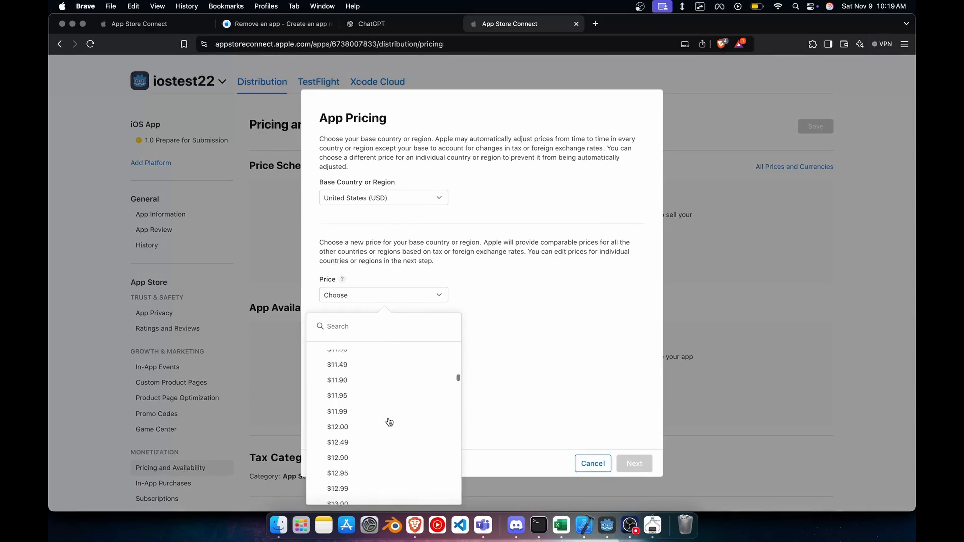
{"action": "scroll", "coordinate": [389, 421], "scroll_direction": "down", "scroll_amount": 20}
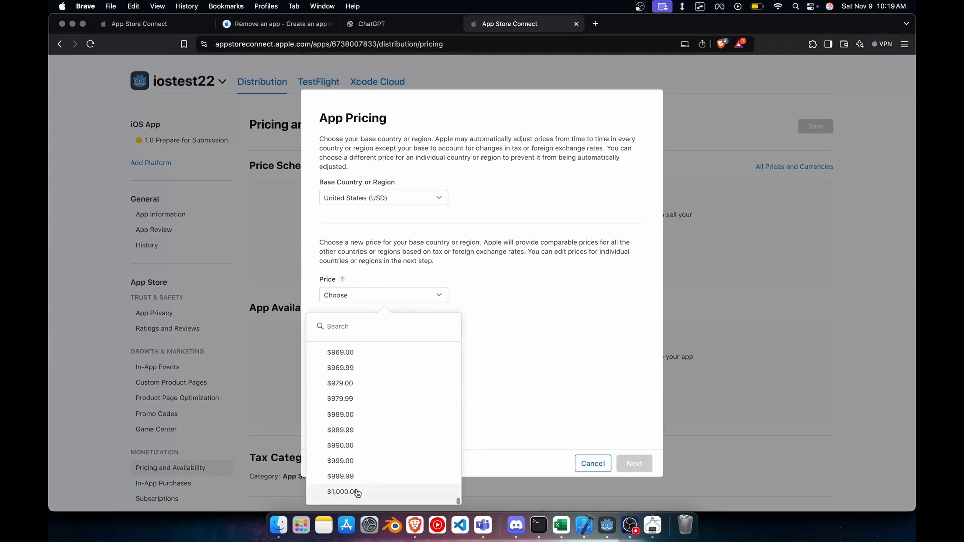
{"action": "left_click", "coordinate": [356, 493]}
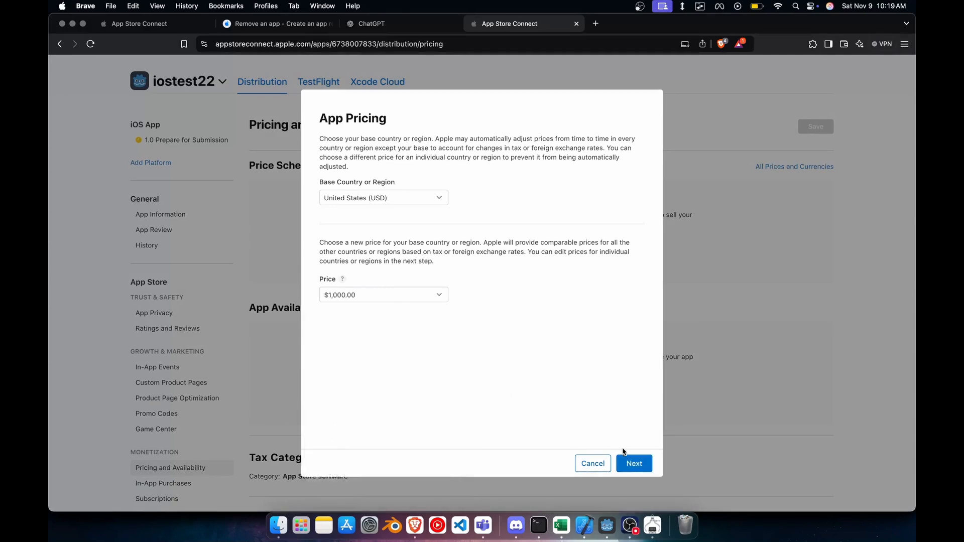
Step: Accept the per-country prices for 175 countries or regions and confirm the pricing
{"action": "left_click", "coordinate": [639, 462]}
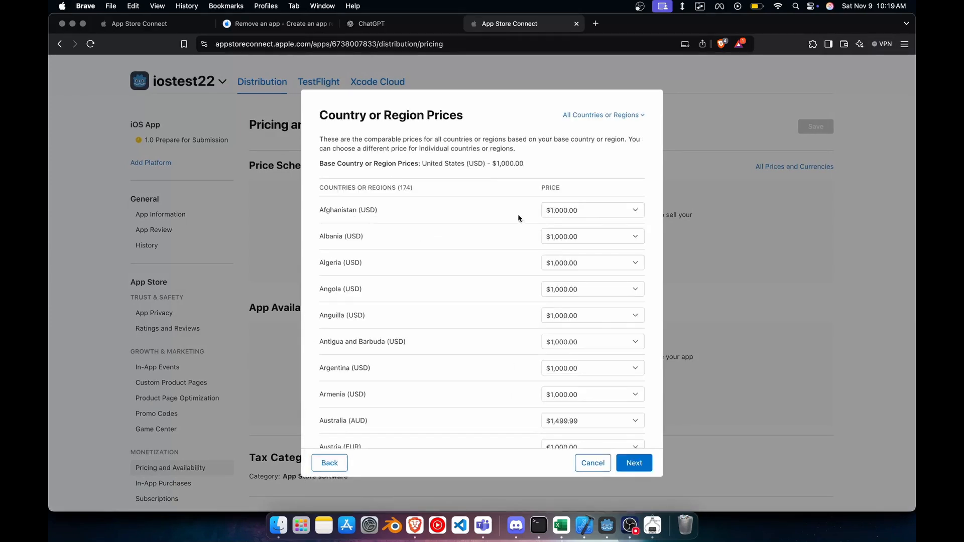
{"action": "scroll", "coordinate": [508, 355], "scroll_direction": "down", "scroll_amount": 20}
{"action": "scroll", "coordinate": [507, 354], "scroll_direction": "down", "scroll_amount": 20}
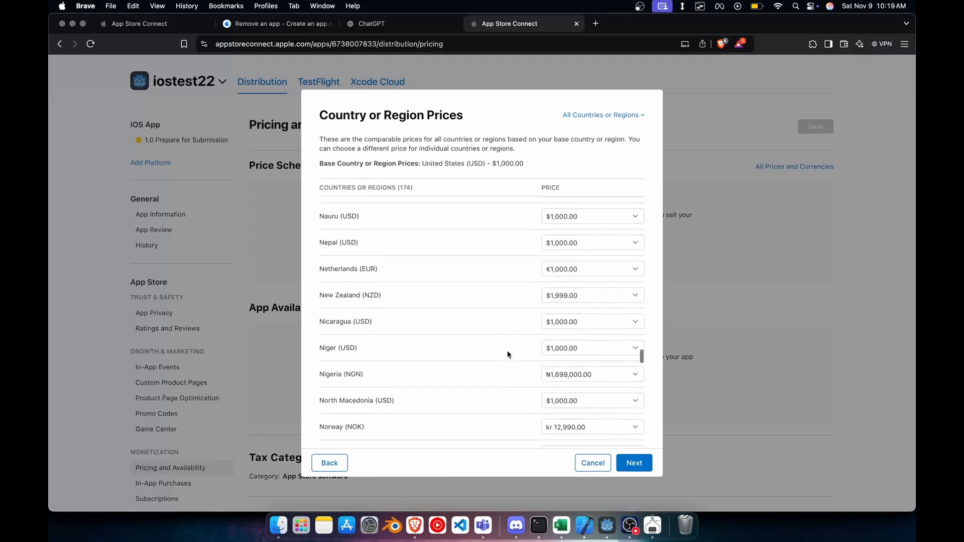
{"action": "left_click", "coordinate": [634, 462]}
{"action": "left_click", "coordinate": [633, 464]}
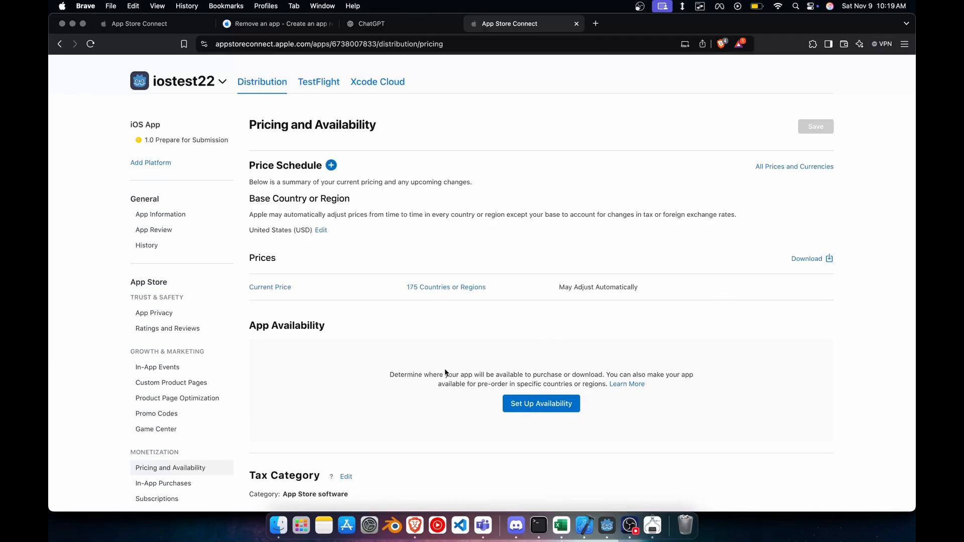
Step: Make the app available in all 175 countries or regions
{"action": "scroll", "coordinate": [445, 372], "scroll_direction": "down", "scroll_amount": 3}
{"action": "left_click", "coordinate": [536, 322]}
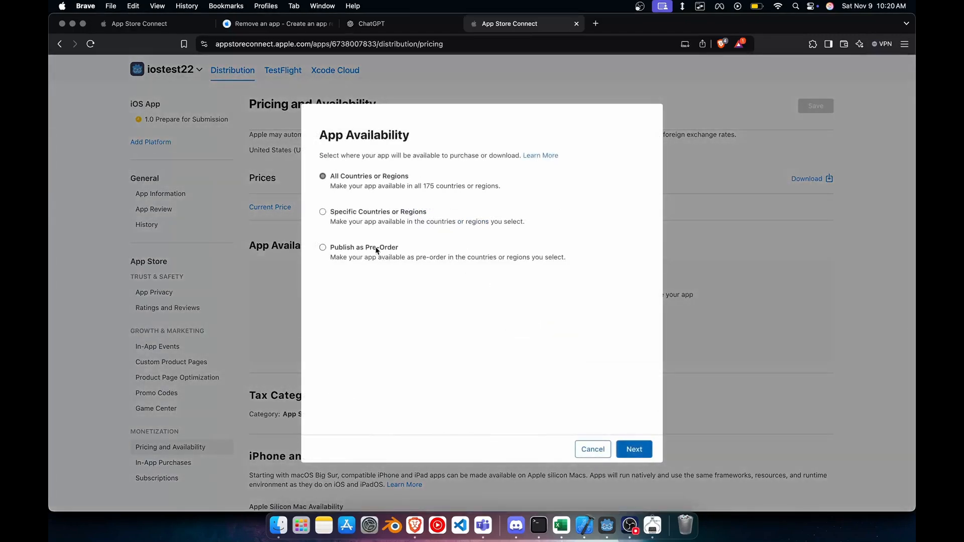
{"action": "left_click", "coordinate": [628, 450]}
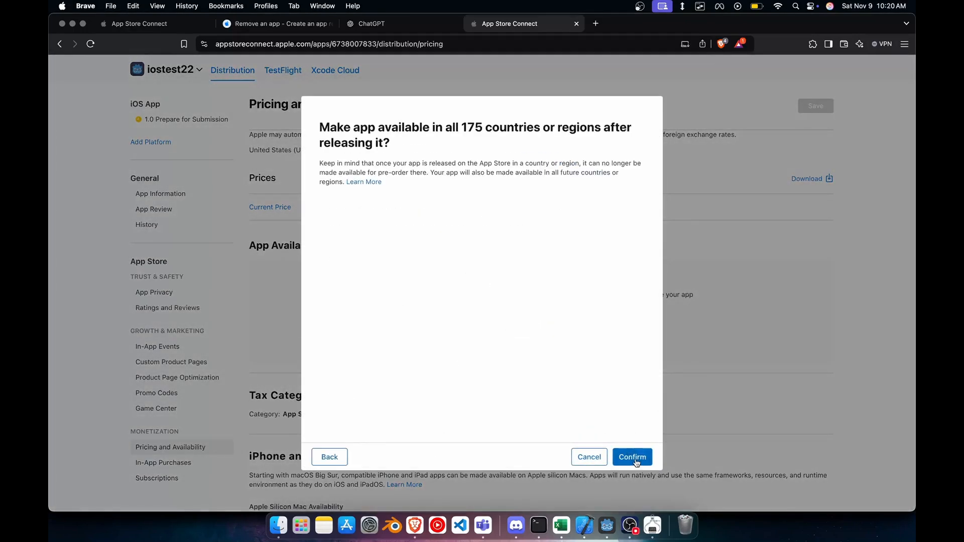
{"action": "left_click", "coordinate": [634, 457]}
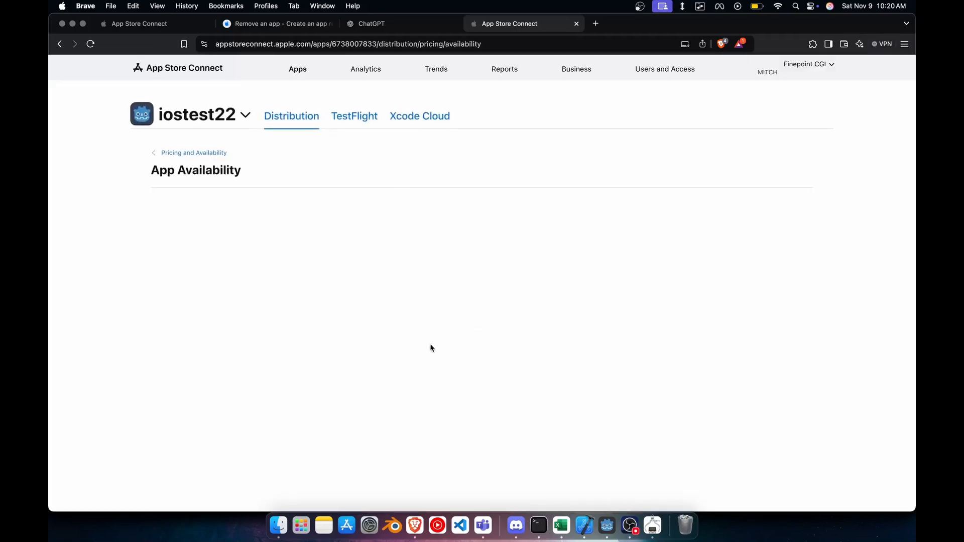
Step: Review Pricing and Availability's public distribution on Apple silicon Macs and Vision Pro, ending on In-App Purchases
{"action": "scroll", "coordinate": [431, 347], "scroll_direction": "down", "scroll_amount": 20}
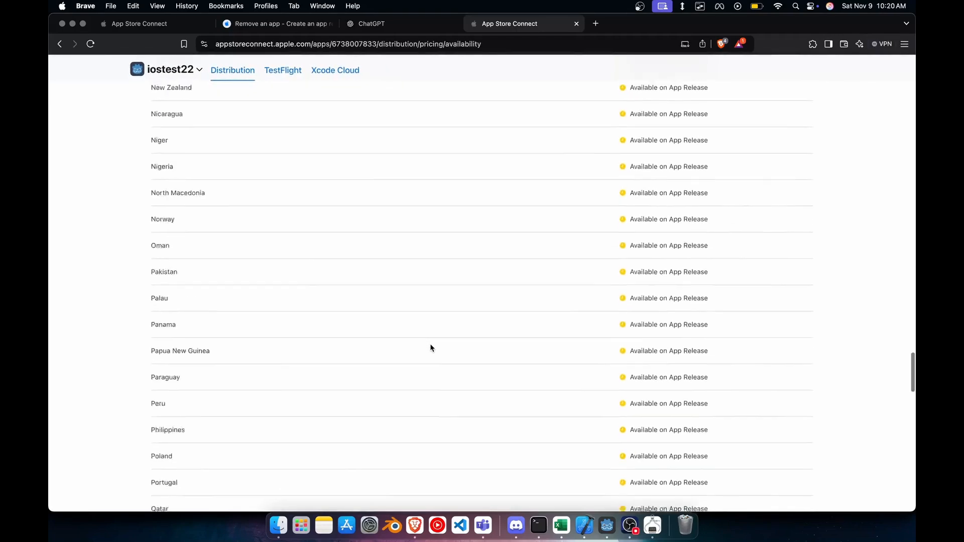
{"action": "scroll", "coordinate": [430, 348], "scroll_direction": "up", "scroll_amount": 20}
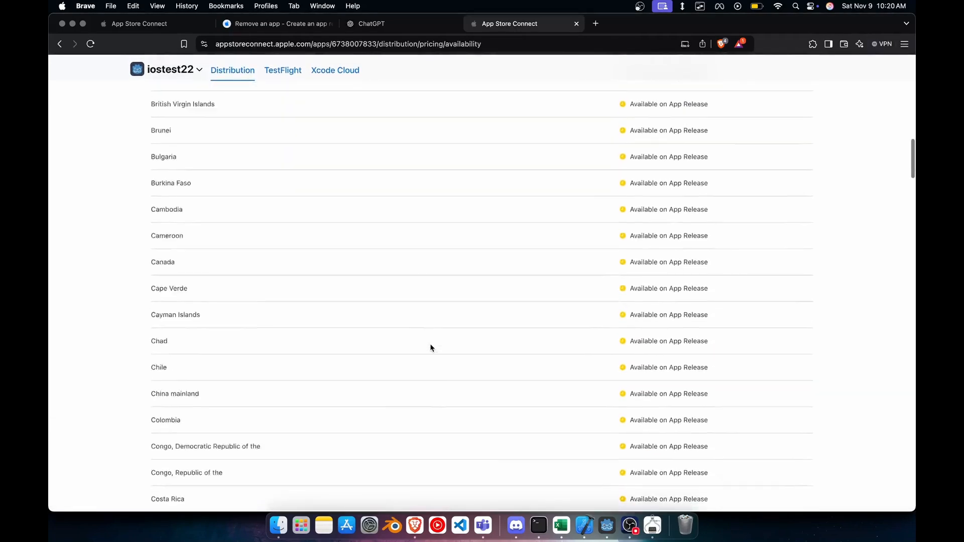
{"action": "left_click", "coordinate": [179, 154]}
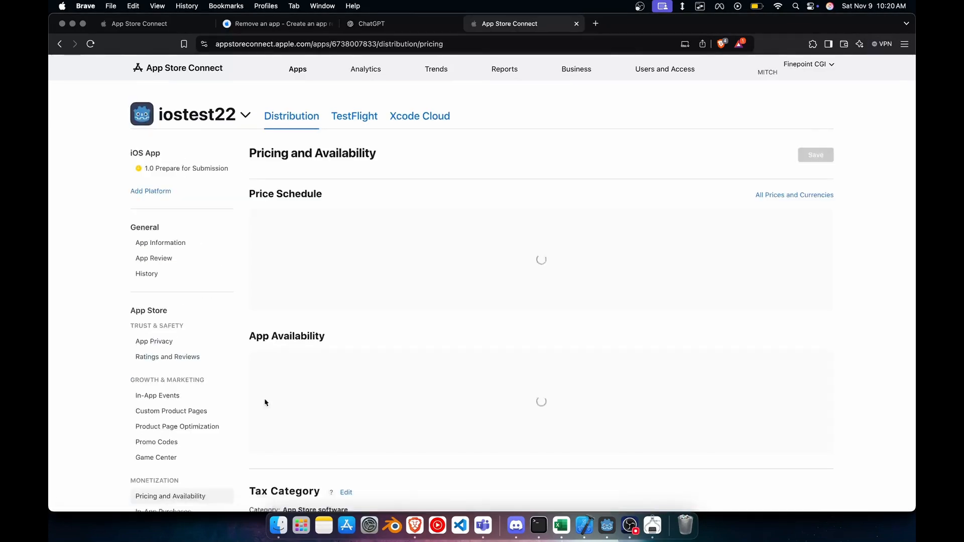
{"action": "scroll", "coordinate": [341, 417], "scroll_direction": "down", "scroll_amount": 10}
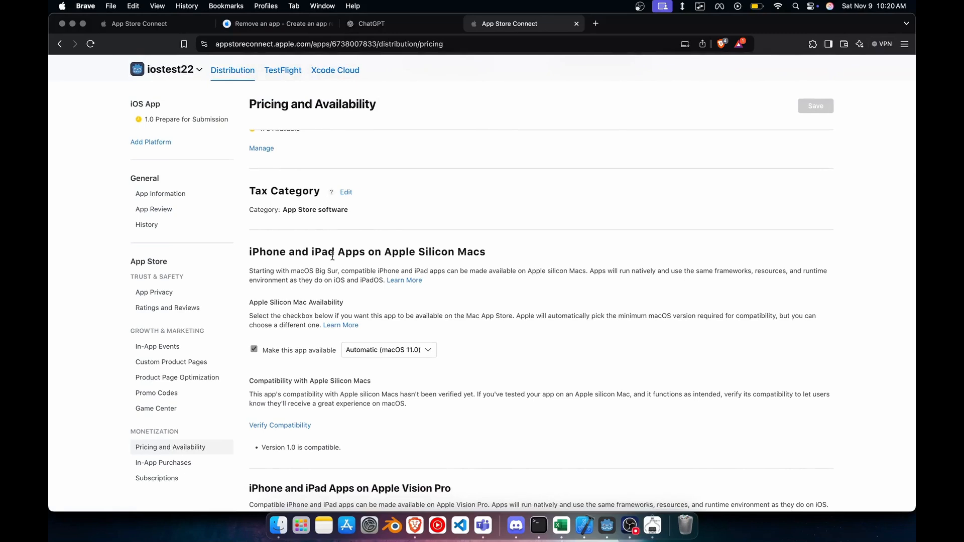
{"action": "scroll", "coordinate": [328, 230], "scroll_direction": "down", "scroll_amount": 3}
{"action": "scroll", "coordinate": [359, 178], "scroll_direction": "up", "scroll_amount": 2}
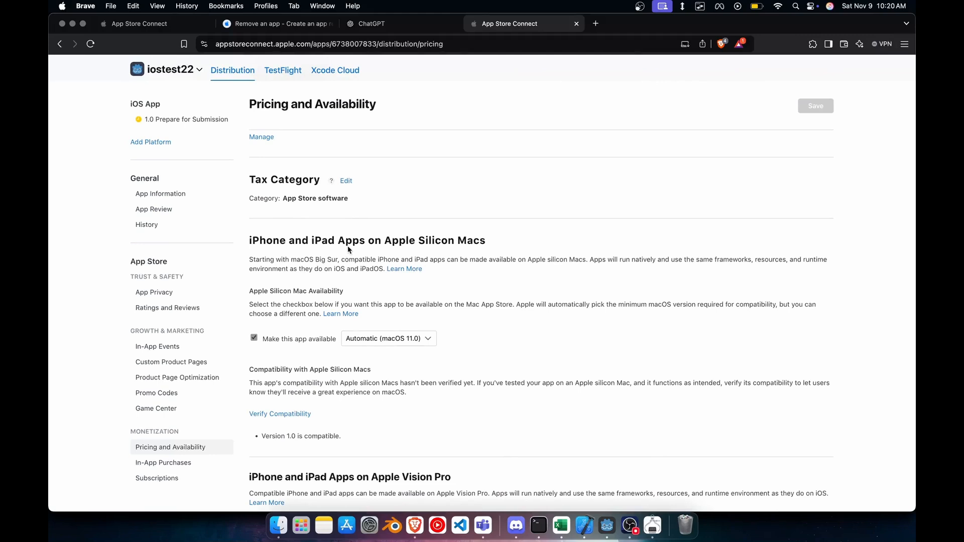
{"action": "scroll", "coordinate": [302, 322], "scroll_direction": "down", "scroll_amount": 2}
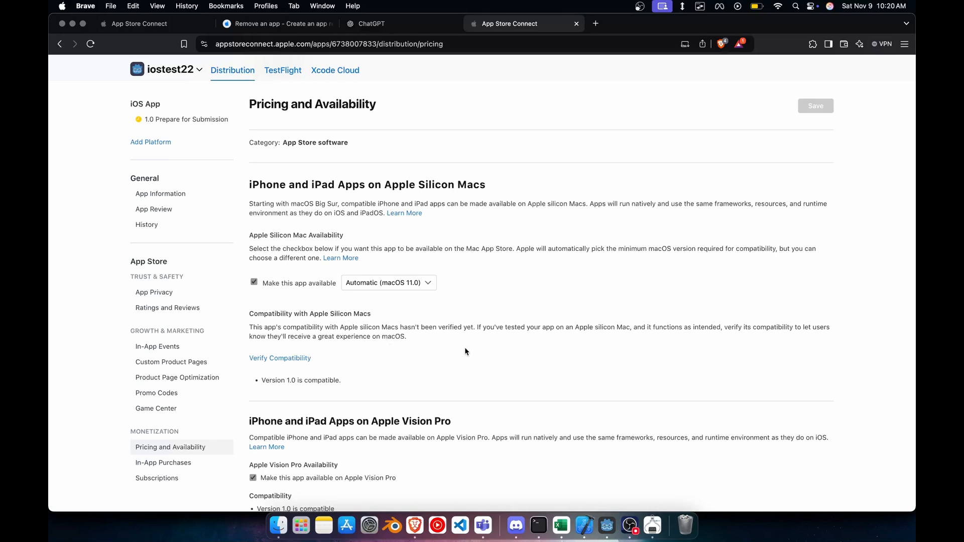
{"action": "scroll", "coordinate": [465, 351], "scroll_direction": "down", "scroll_amount": 6}
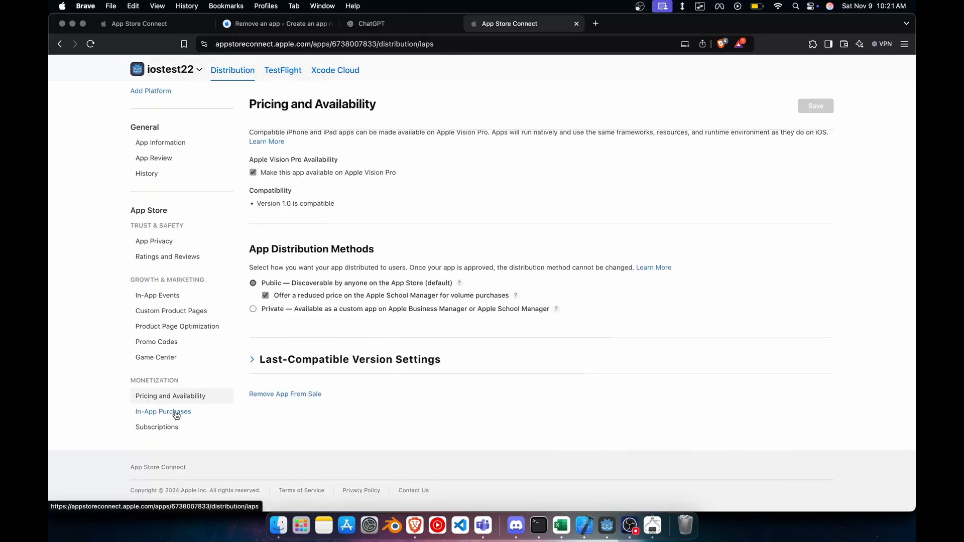
{"action": "left_click", "coordinate": [151, 413]}
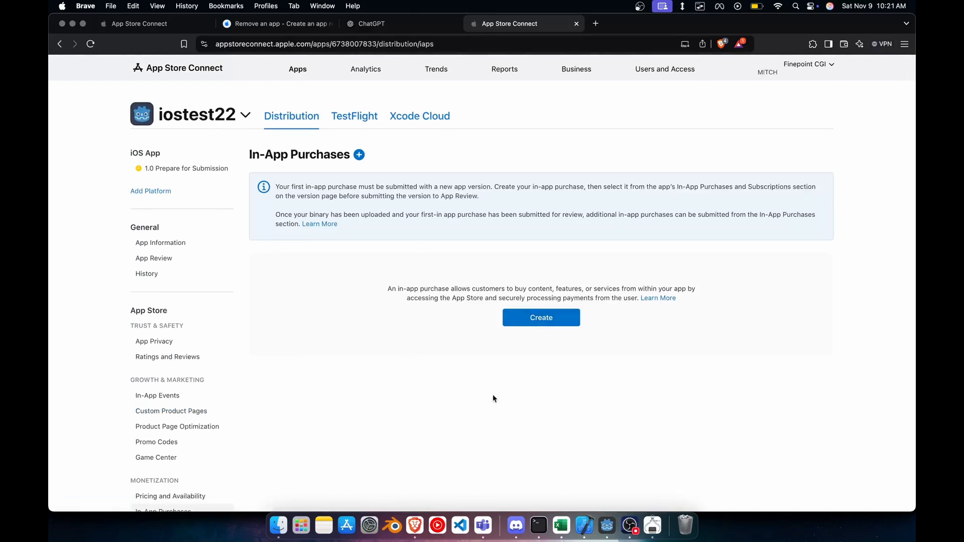
Step: Scan the Subscriptions page, then view App Information showing name iostest22, bundle ID and SKU
{"action": "scroll", "coordinate": [173, 380], "scroll_direction": "down", "scroll_amount": 4}
{"action": "left_click", "coordinate": [151, 417]}
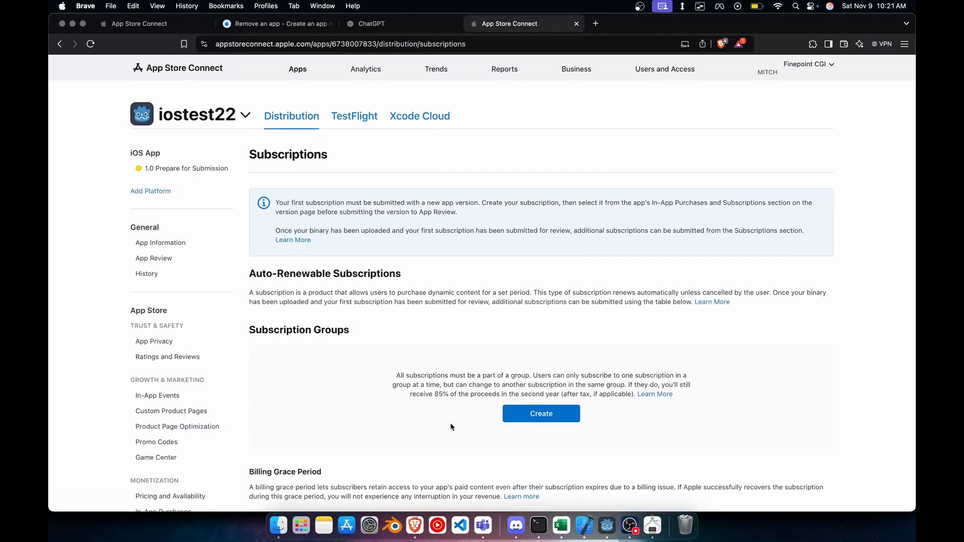
{"action": "scroll", "coordinate": [450, 426], "scroll_direction": "down", "scroll_amount": 5}
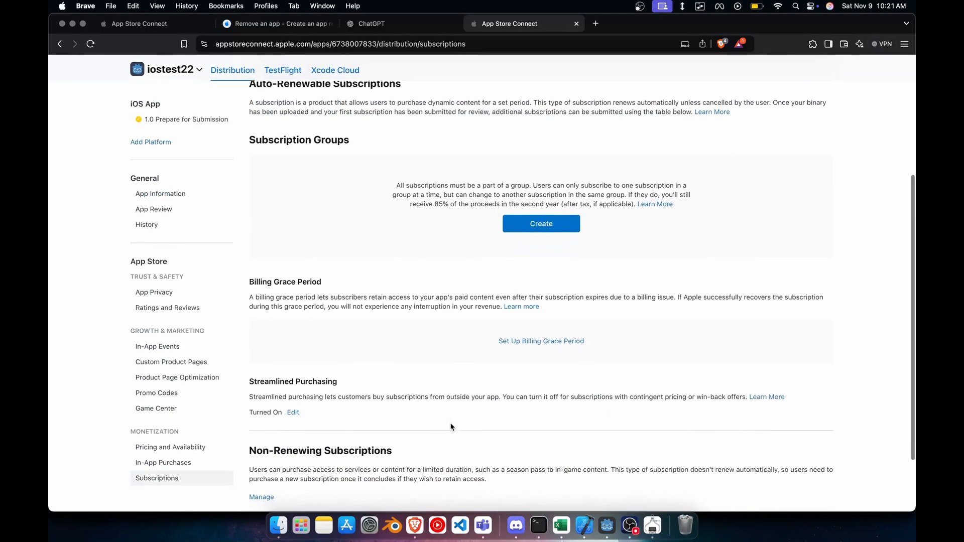
{"action": "scroll", "coordinate": [450, 427], "scroll_direction": "up", "scroll_amount": 5}
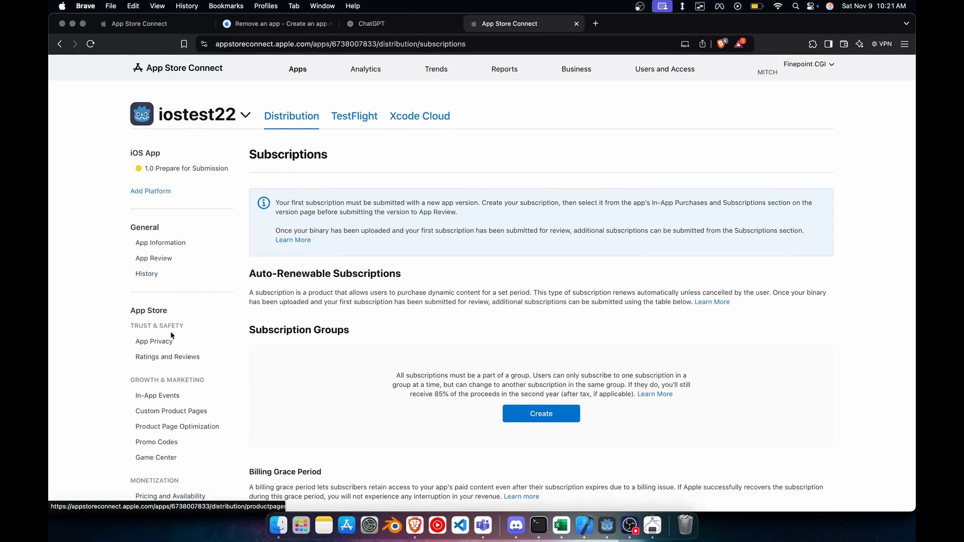
{"action": "left_click", "coordinate": [171, 243]}
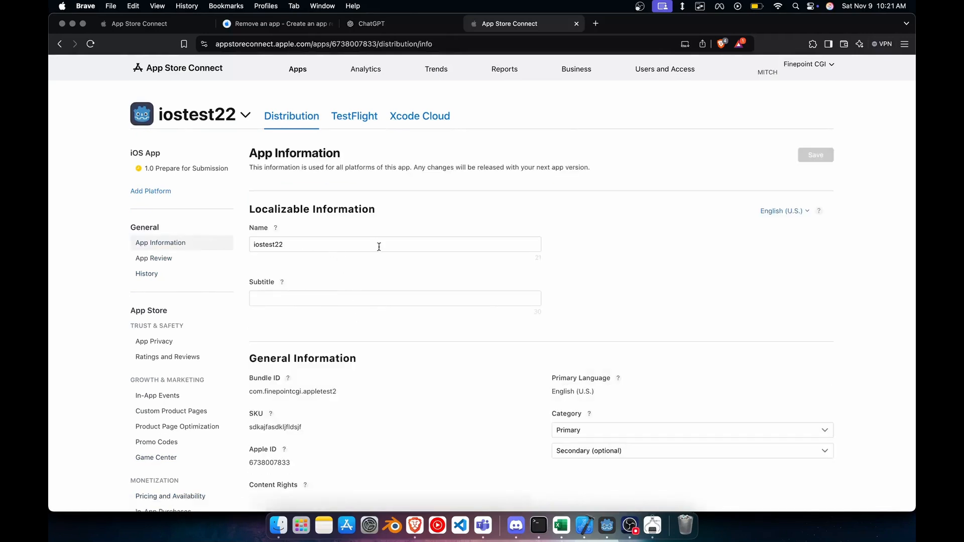
Step: Replace the app name iostest22 with TestiOSApp and save, which is rejected as in use
{"action": "left_click_drag", "start_coordinate": [441, 244], "coordinate": [238, 244]}
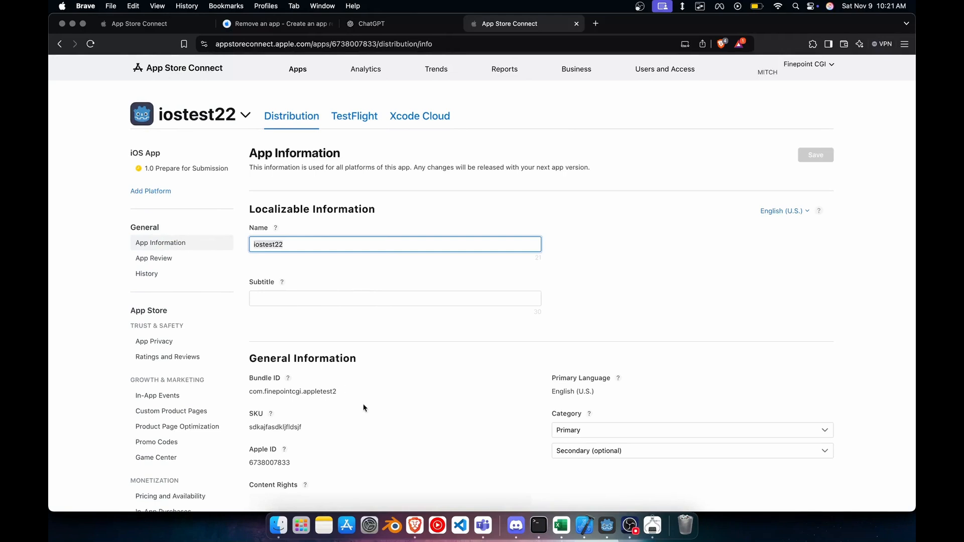
{"action": "type", "text": "TestIosApp"}
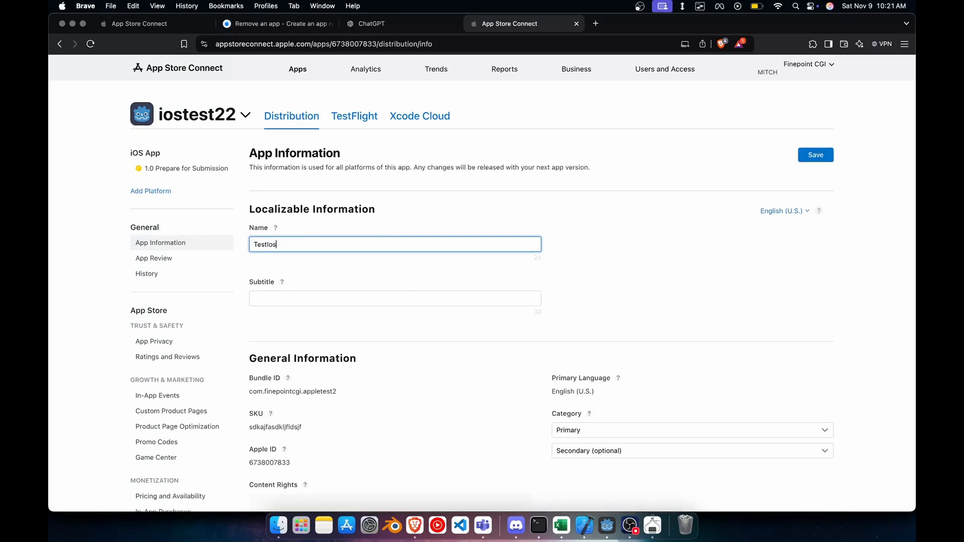
{"action": "key", "text": "Left"}
{"action": "key", "text": "Left"}
{"action": "key", "text": "Left"}
{"action": "key", "text": "Right"}
{"action": "key", "text": "BackSpace"}
{"action": "key", "text": "BackSpace"}
{"action": "key", "text": "BackSpace"}
{"action": "type", "text": "ios"}
{"action": "key", "text": "BackSpace"}
{"action": "key", "text": "BackSpace"}
{"action": "key", "text": "BackSpace"}
{"action": "type", "text": "iOS"}
{"action": "left_click", "coordinate": [815, 154]}
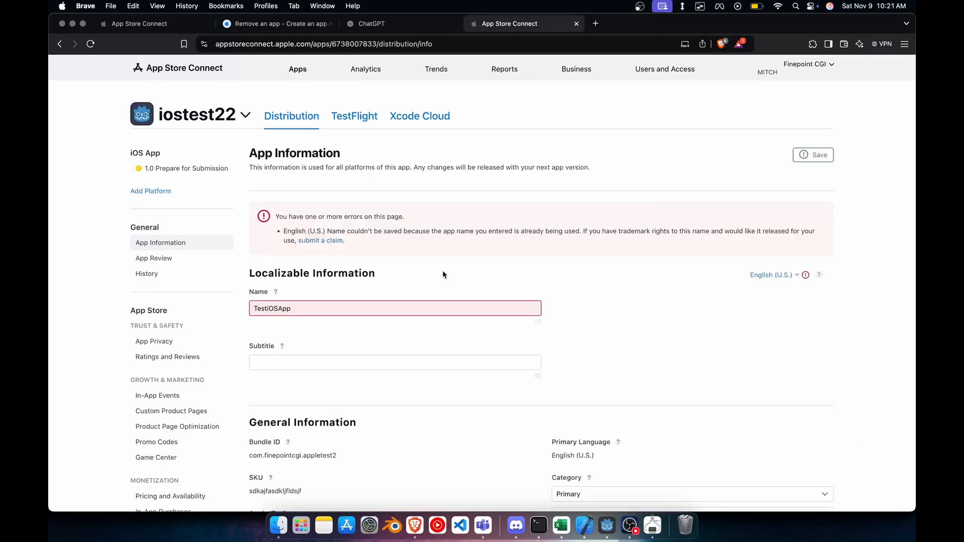
Step: Append 123 to make the name TestiOSApp123 and save it
{"action": "left_click", "coordinate": [367, 310]}
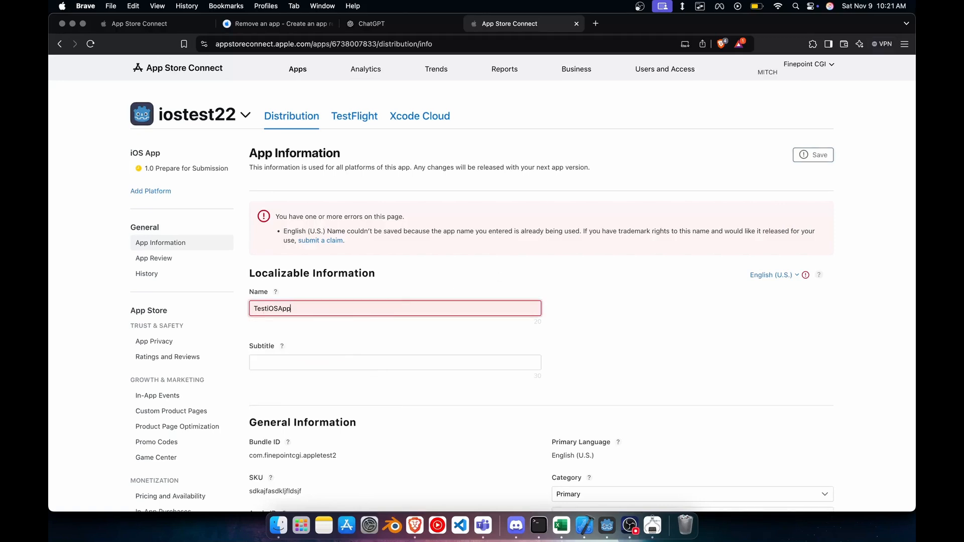
{"action": "type", "text": "123"}
{"action": "left_click", "coordinate": [816, 156]}
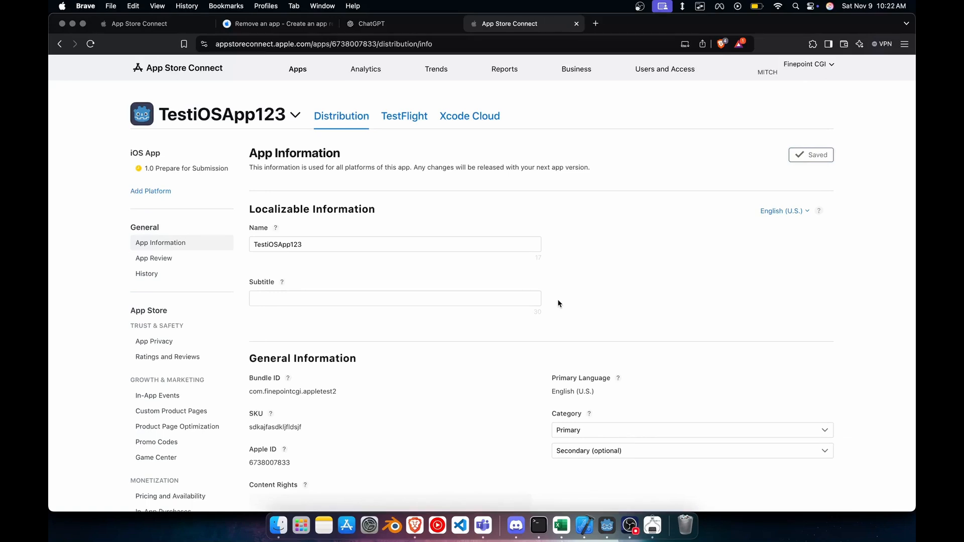
{"action": "scroll", "coordinate": [531, 332], "scroll_direction": "down", "scroll_amount": 10}
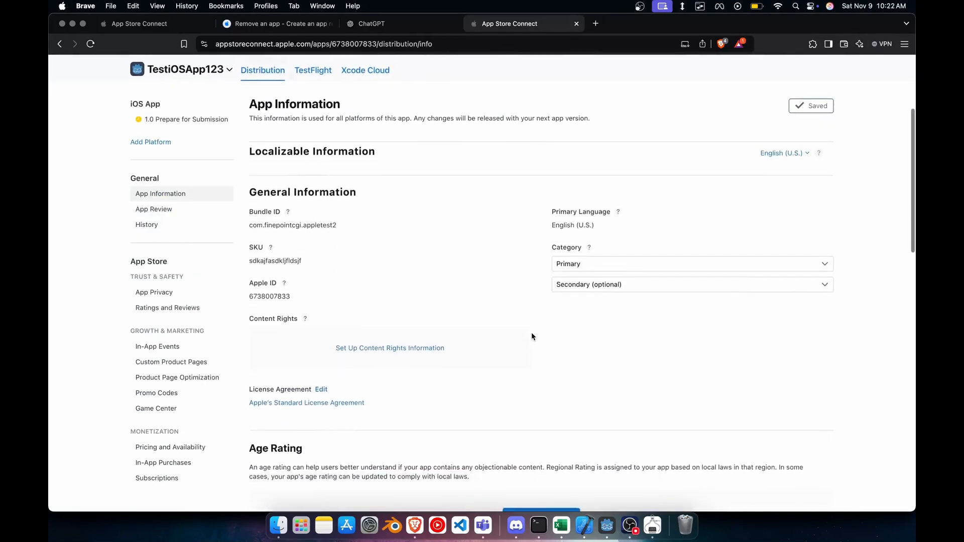
{"action": "scroll", "coordinate": [531, 336], "scroll_direction": "down", "scroll_amount": 5}
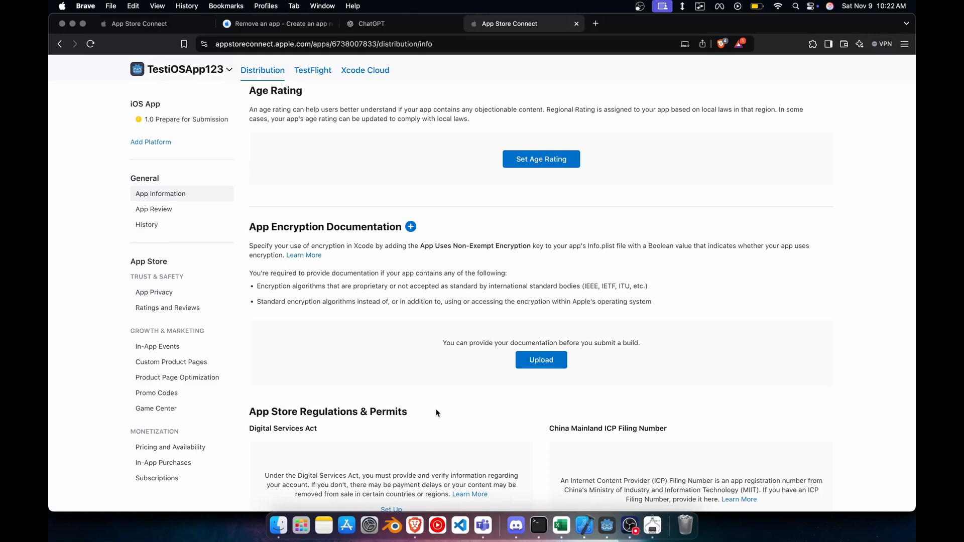
{"action": "scroll", "coordinate": [435, 408], "scroll_direction": "down", "scroll_amount": 3}
{"action": "scroll", "coordinate": [435, 410], "scroll_direction": "down", "scroll_amount": 8}
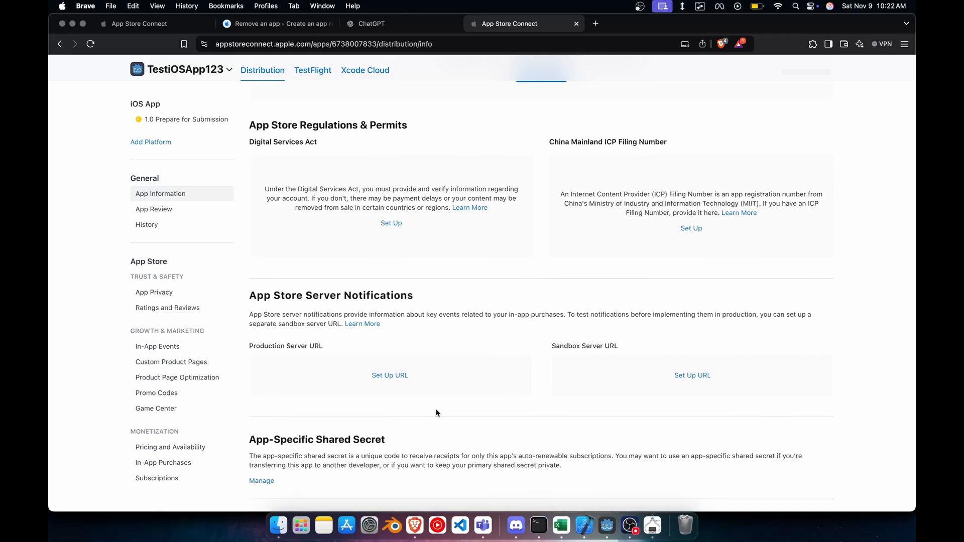
{"action": "scroll", "coordinate": [435, 413], "scroll_direction": "down", "scroll_amount": 6}
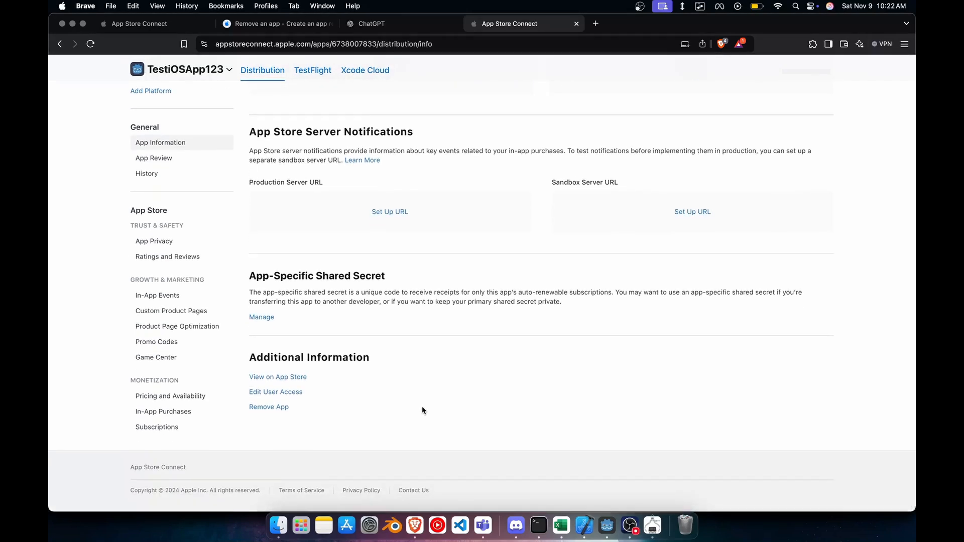
{"action": "scroll", "coordinate": [427, 334], "scroll_direction": "up", "scroll_amount": 1}
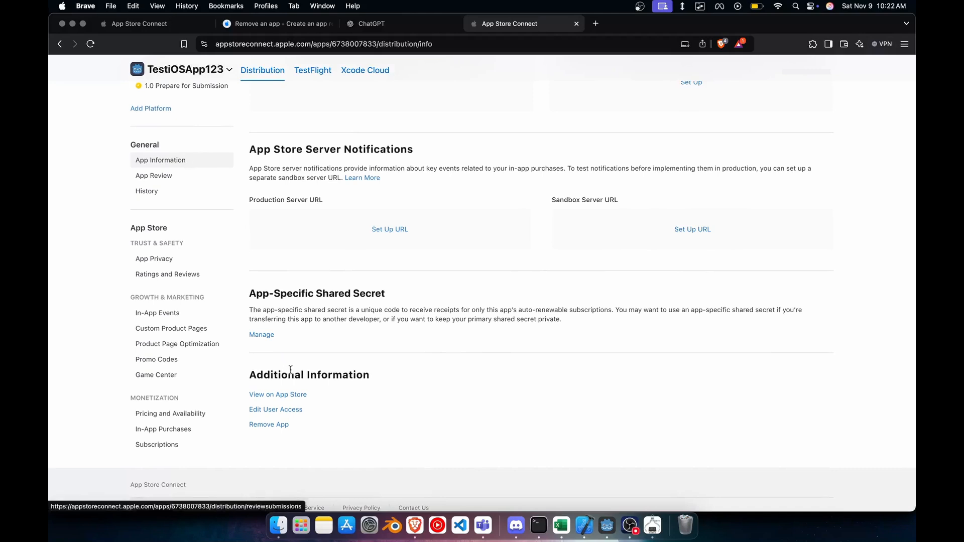
Step: Try opening the app's public App Store listing and dismiss the App Not Available alert
{"action": "left_click", "coordinate": [289, 395]}
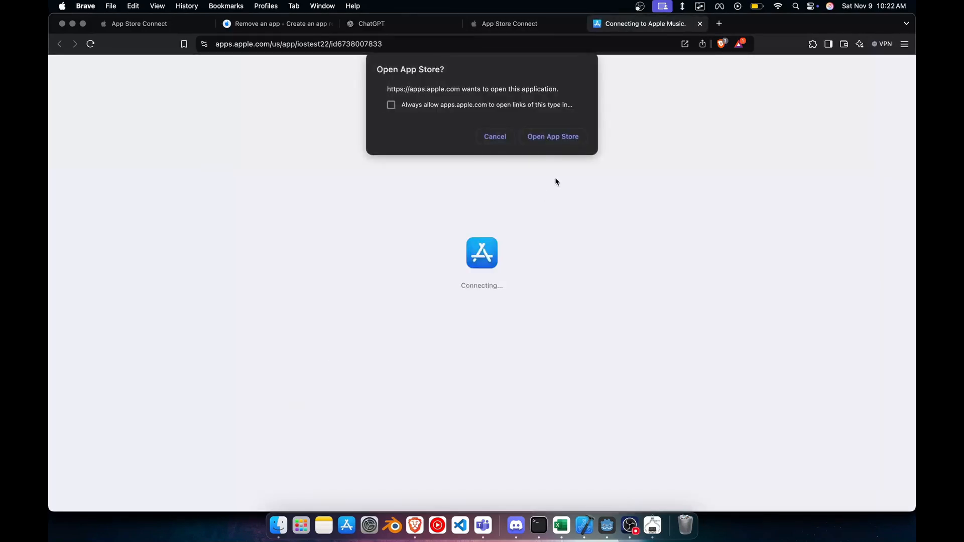
{"action": "left_click", "coordinate": [554, 136]}
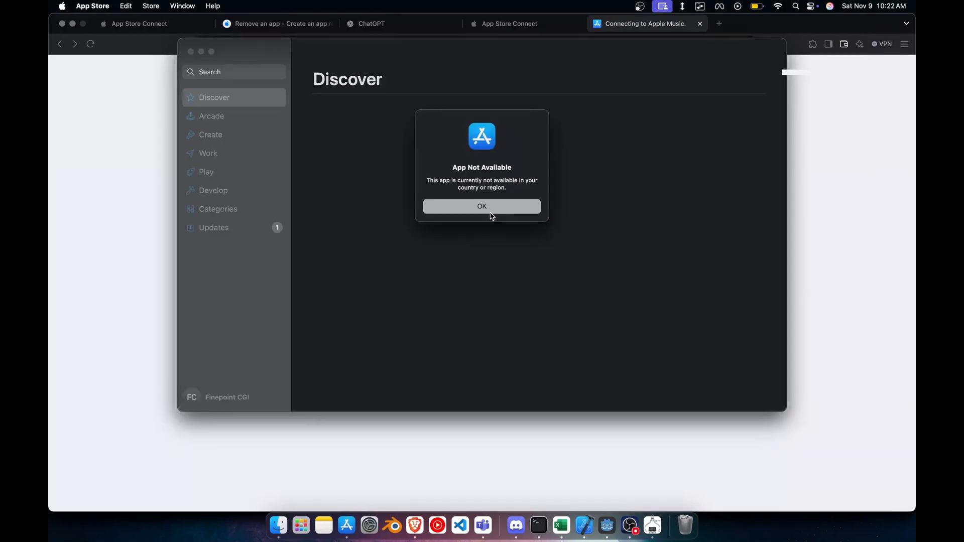
{"action": "left_click", "coordinate": [490, 211]}
{"action": "left_click", "coordinate": [856, 278]}
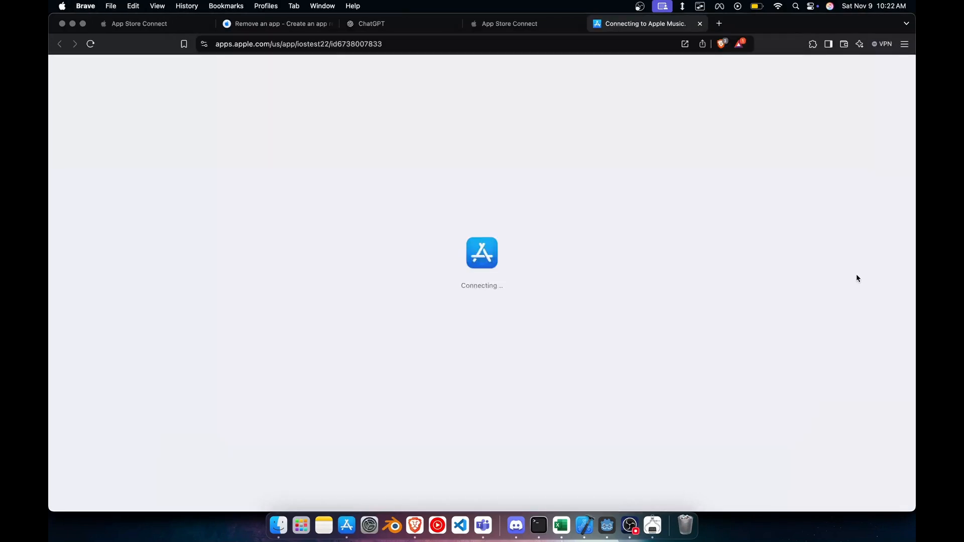
Step: Reload the listing page, decline opening App Store, and return to the App Store Connect tab
{"action": "left_click", "coordinate": [384, 46]}
{"action": "key", "text": "Return"}
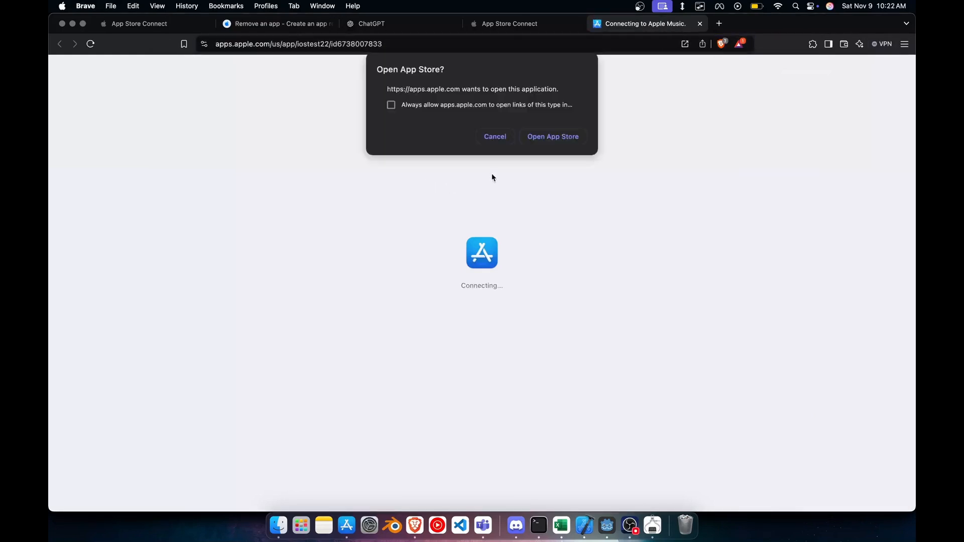
{"action": "left_click", "coordinate": [493, 136]}
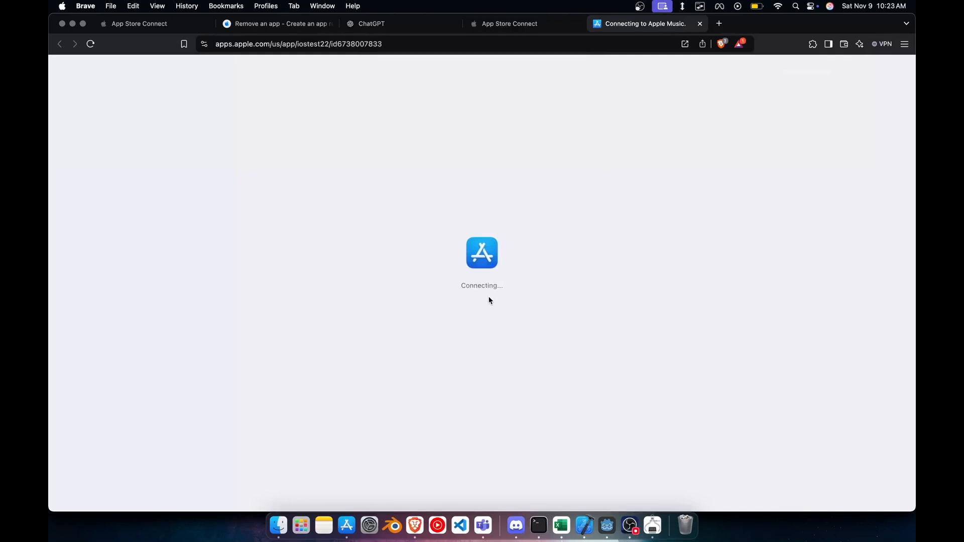
{"action": "left_click", "coordinate": [502, 25]}
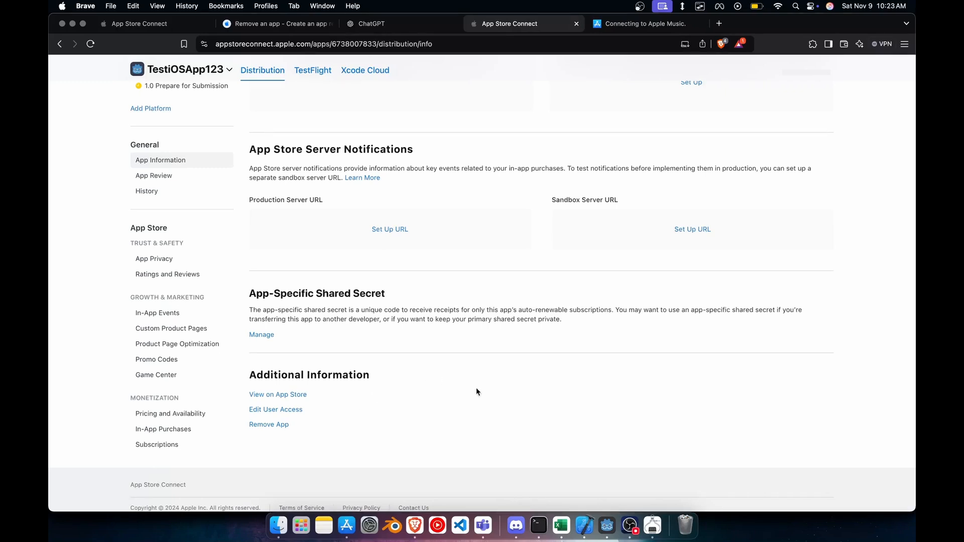
Step: In TestFlight, check Screenshots and Crashes feedback (no crashes yet), then show All Testers
{"action": "scroll", "coordinate": [457, 324], "scroll_direction": "up", "scroll_amount": 4}
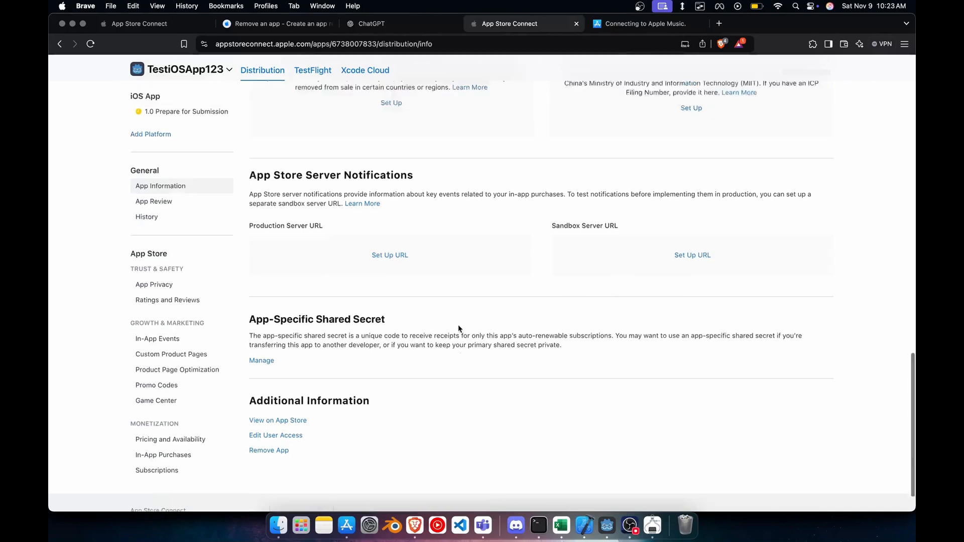
{"action": "left_click", "coordinate": [404, 116]}
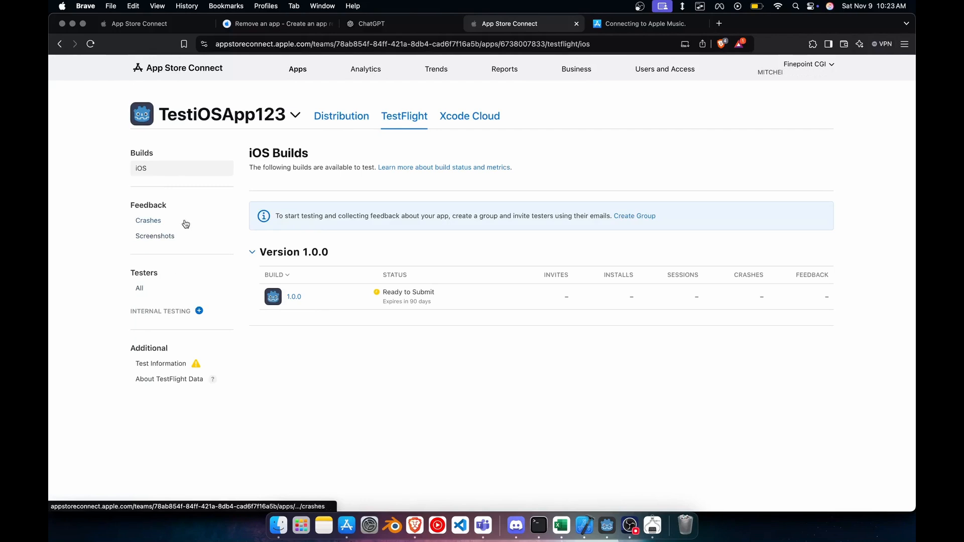
{"action": "left_click", "coordinate": [150, 236]}
{"action": "left_click", "coordinate": [150, 222]}
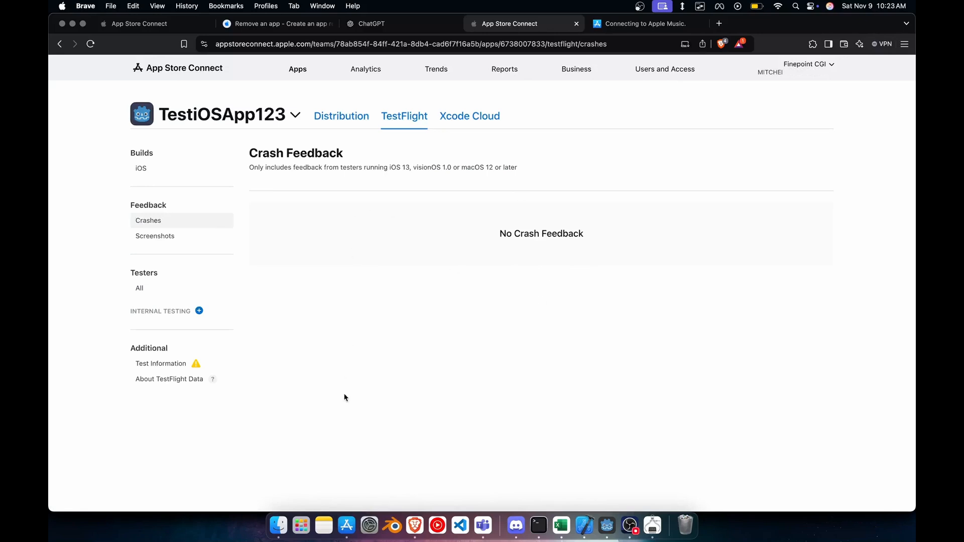
{"action": "left_click", "coordinate": [147, 295]}
Step: Create internal group 'test group 1' and add the account's tester to it
{"action": "left_click", "coordinate": [199, 311]}
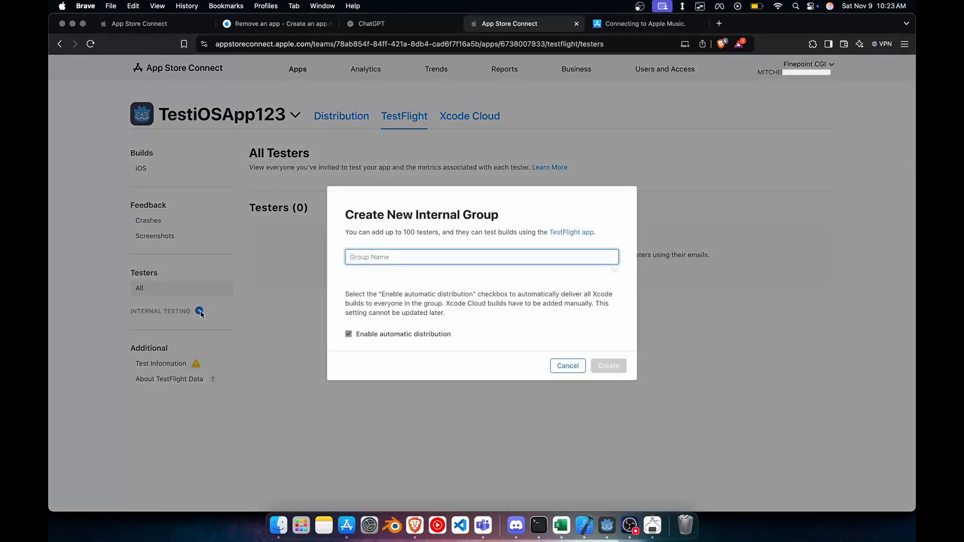
{"action": "type", "text": "test group 1"}
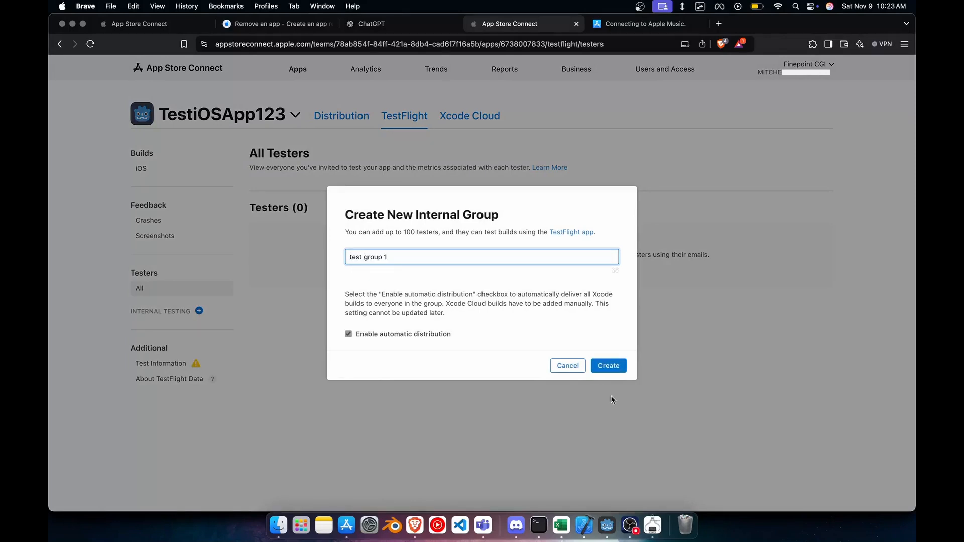
{"action": "left_click", "coordinate": [609, 366]}
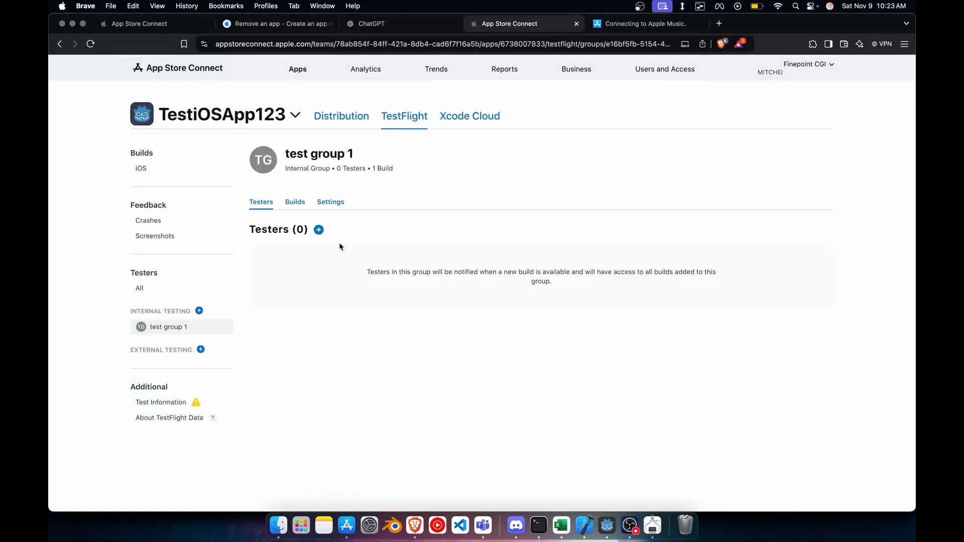
{"action": "left_click", "coordinate": [318, 229]}
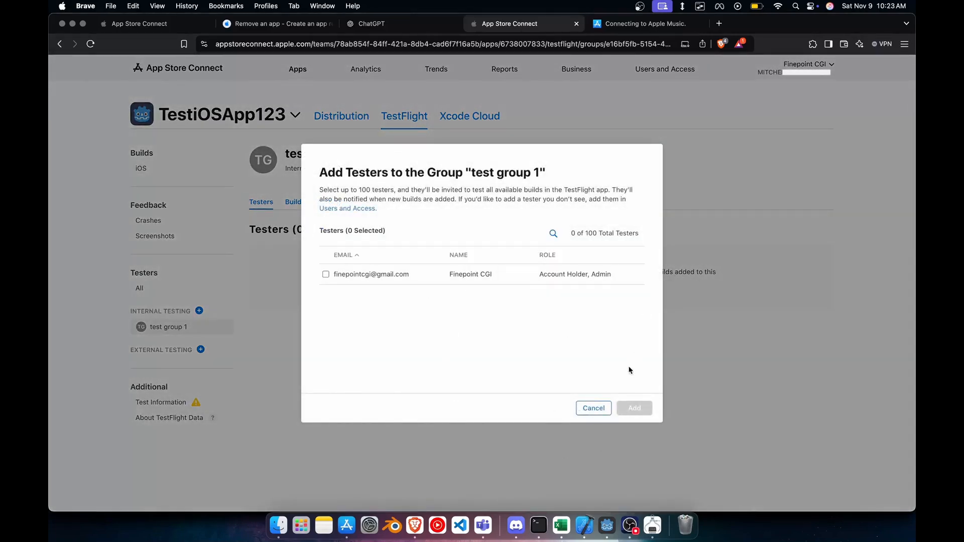
{"action": "left_click", "coordinate": [587, 284]}
{"action": "left_click", "coordinate": [634, 409]}
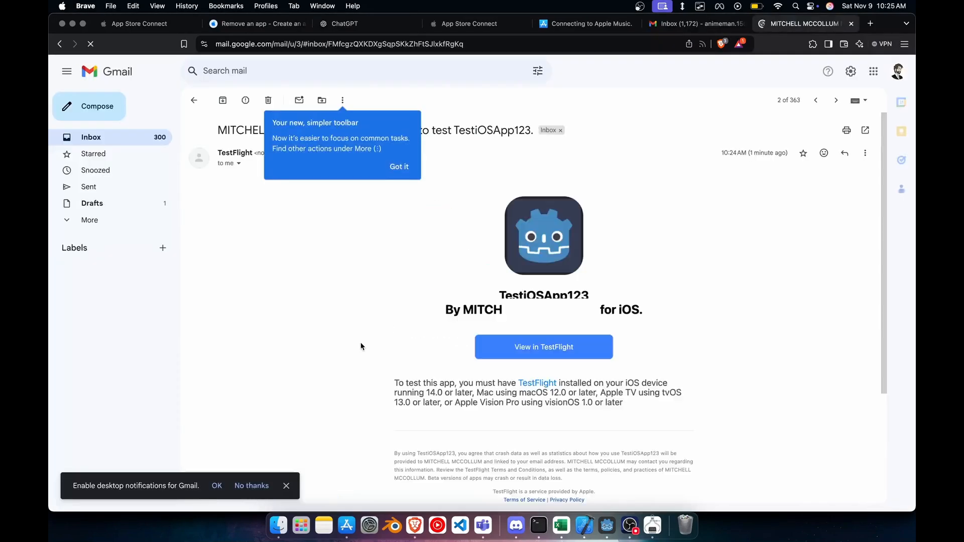
Step: Dismiss Gmail's toolbar tip and open the TestiOSApp123 TestFlight invitation in a new tab
{"action": "left_click", "coordinate": [398, 167]}
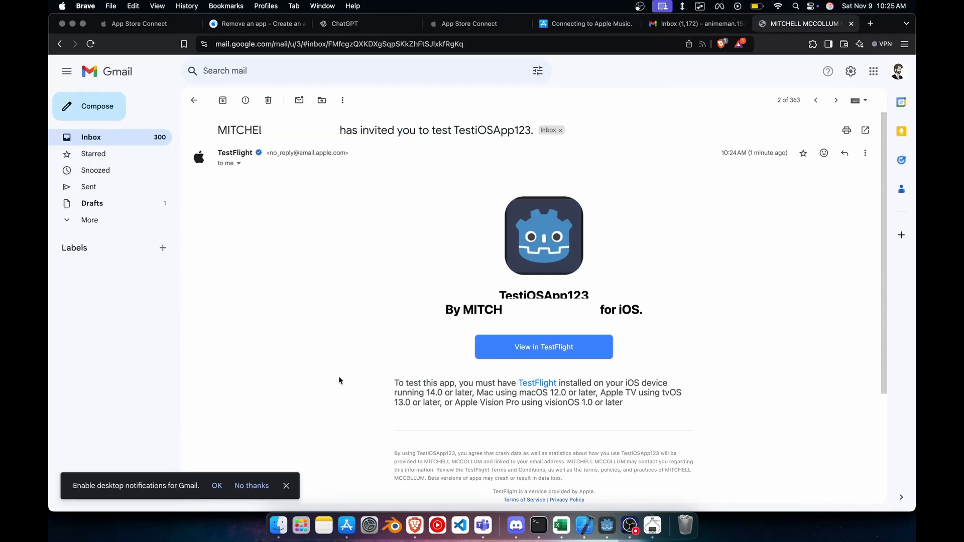
{"action": "left_click", "coordinate": [524, 349]}
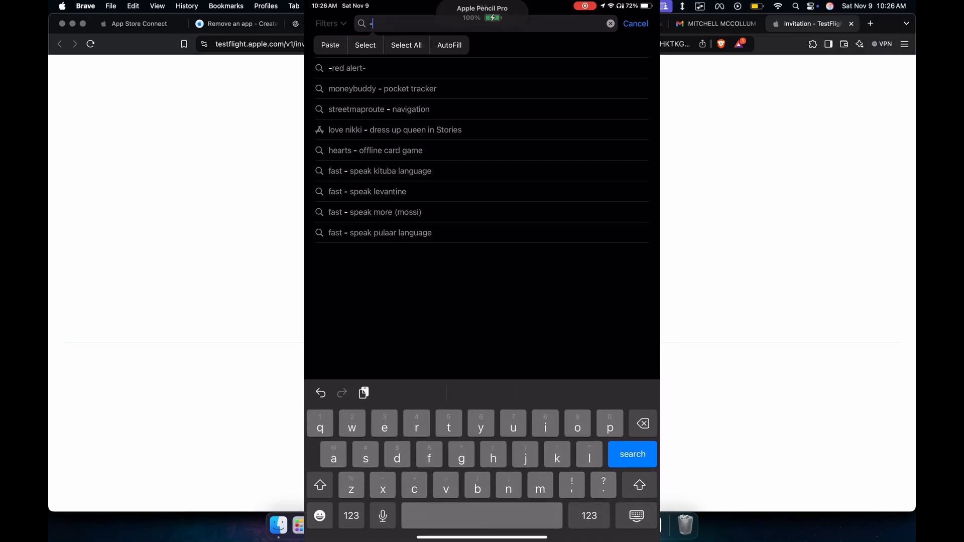
Step: Search the App Store for testflight, then install and launch the TestFlight app
{"action": "type", "text": "test"}
{"action": "key", "text": "BackSpace"}
{"action": "key", "text": "BackSpace"}
{"action": "key", "text": "BackSpace"}
{"action": "key", "text": "BackSpace"}
{"action": "key", "text": "BackSpace"}
{"action": "type", "text": "test"}
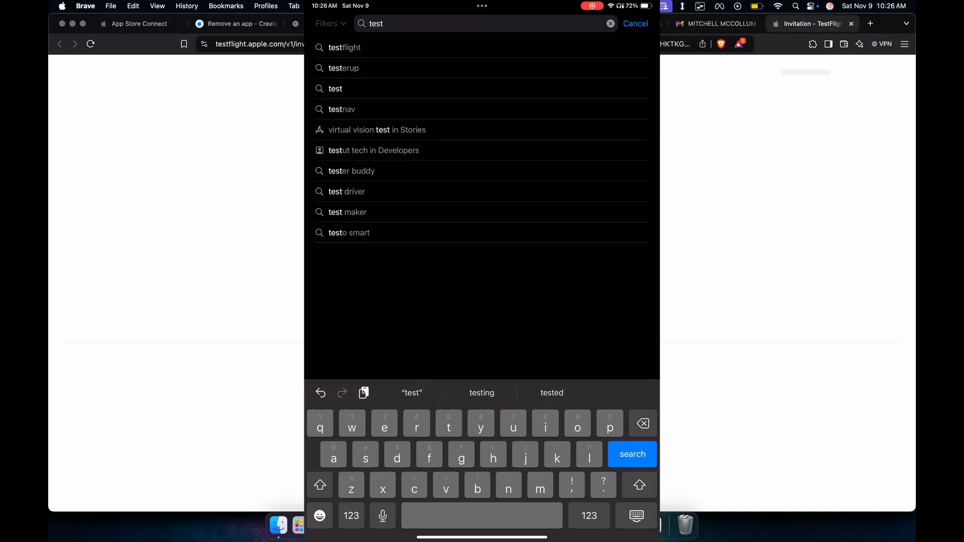
{"action": "left_click", "coordinate": [344, 48]}
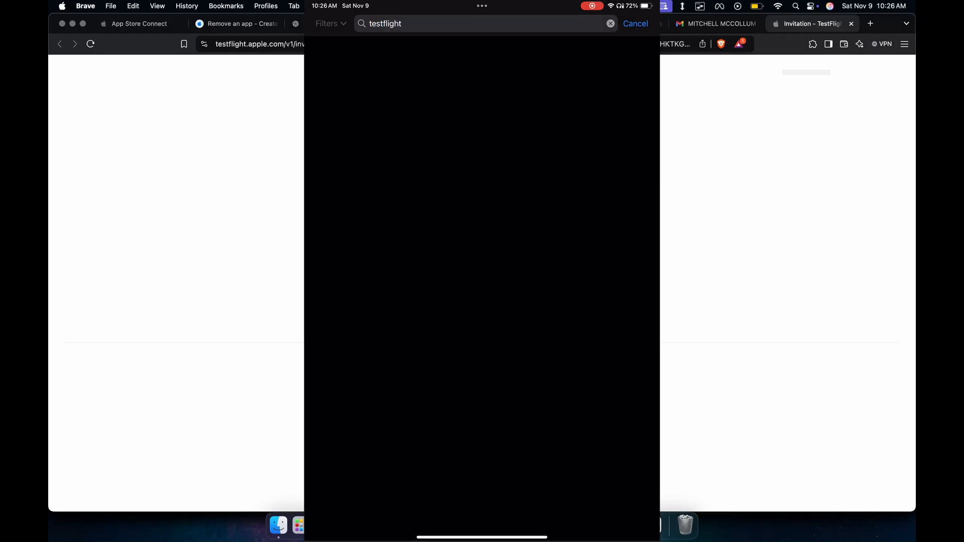
{"action": "left_click", "coordinate": [625, 65]}
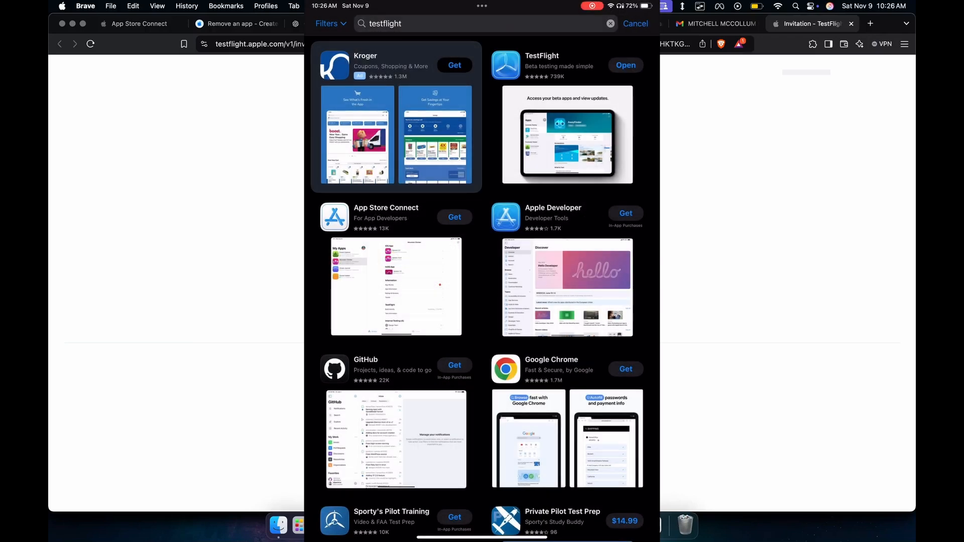
{"action": "left_click", "coordinate": [625, 66]}
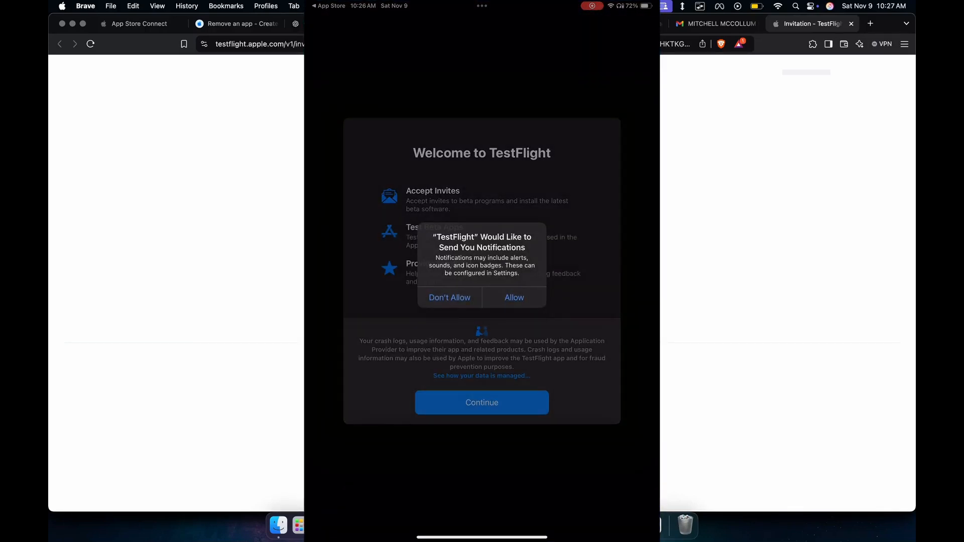
Step: Answer the notifications prompt, accept TestFlight's terms and start redeeming an invitation code
{"action": "left_click", "coordinate": [514, 298]}
{"action": "left_click", "coordinate": [482, 403]}
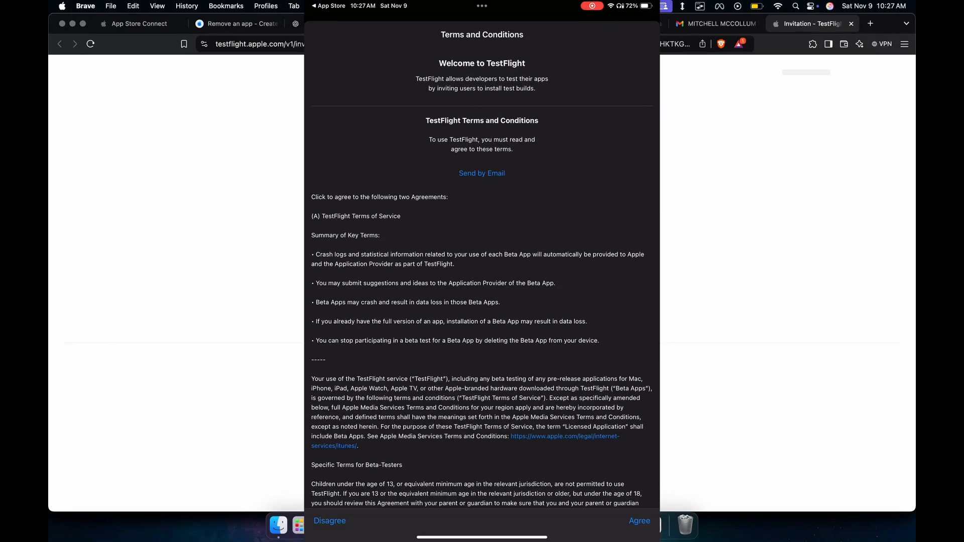
{"action": "left_click", "coordinate": [639, 521]}
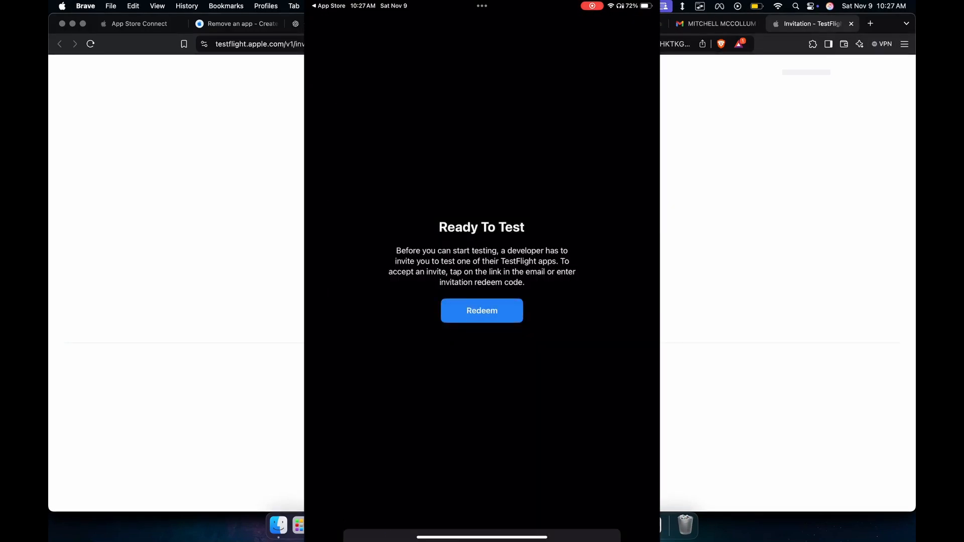
{"action": "left_click", "coordinate": [482, 311]}
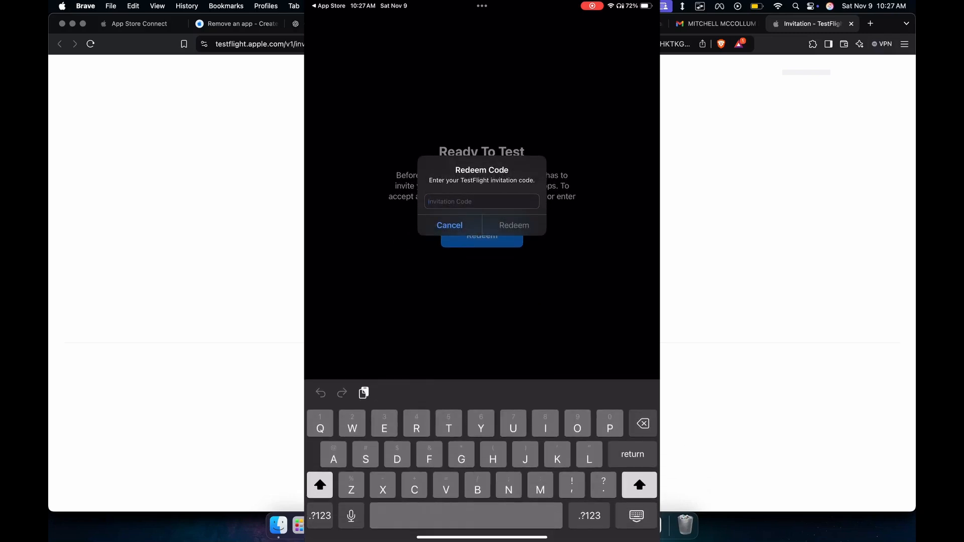
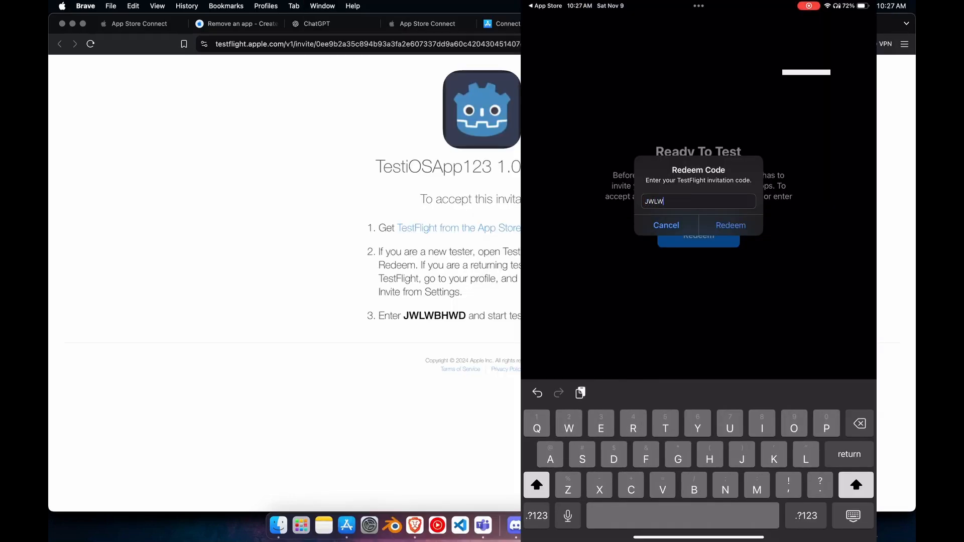
Step: Redeem the invitation code so TestiOSApp123 version 1.0.0 starts downloading
{"action": "key", "text": "Return"}
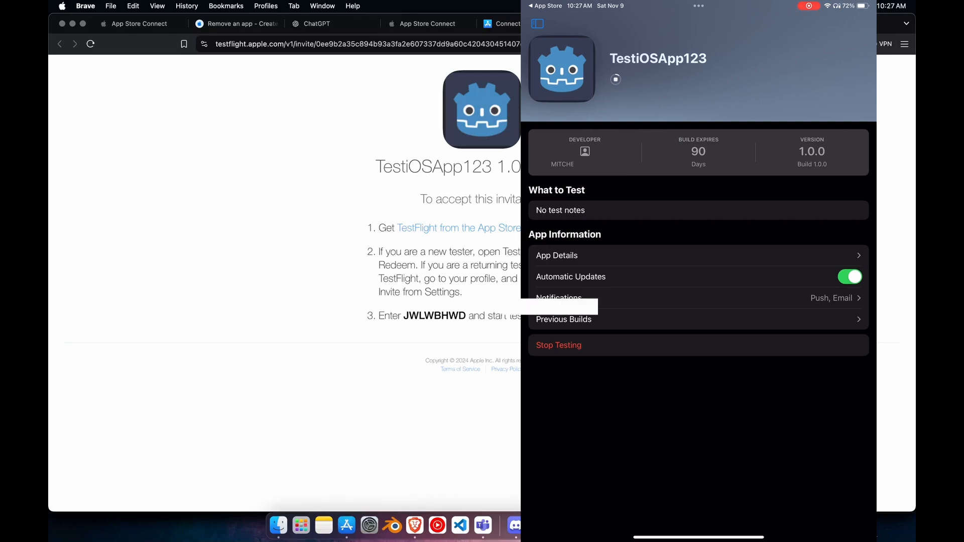
{"action": "key", "text": "super+Tab"}
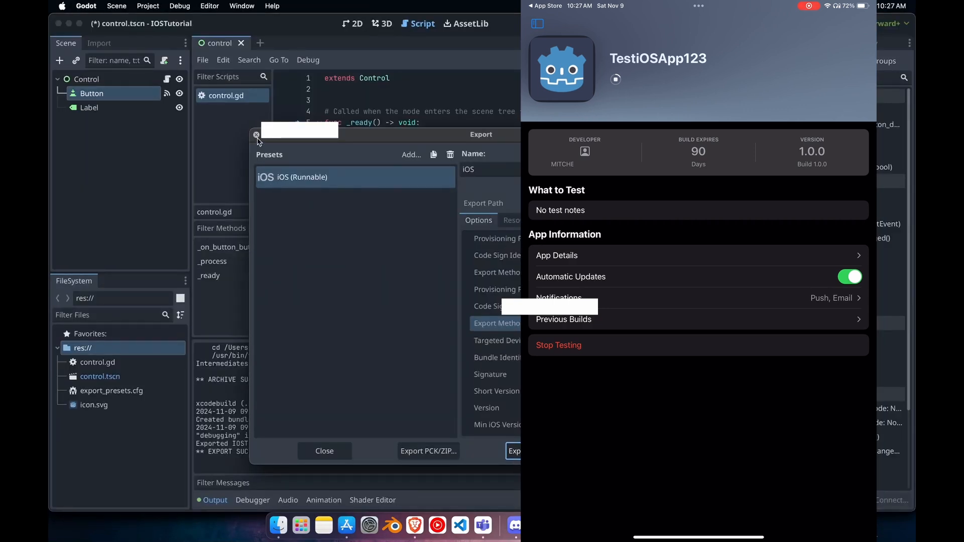
Step: In Godot, close the export dialog, return to the 2D view, and paste a Button copy right of the original
{"action": "left_click", "coordinate": [256, 135]}
{"action": "left_click", "coordinate": [382, 24]}
{"action": "left_click", "coordinate": [352, 23]}
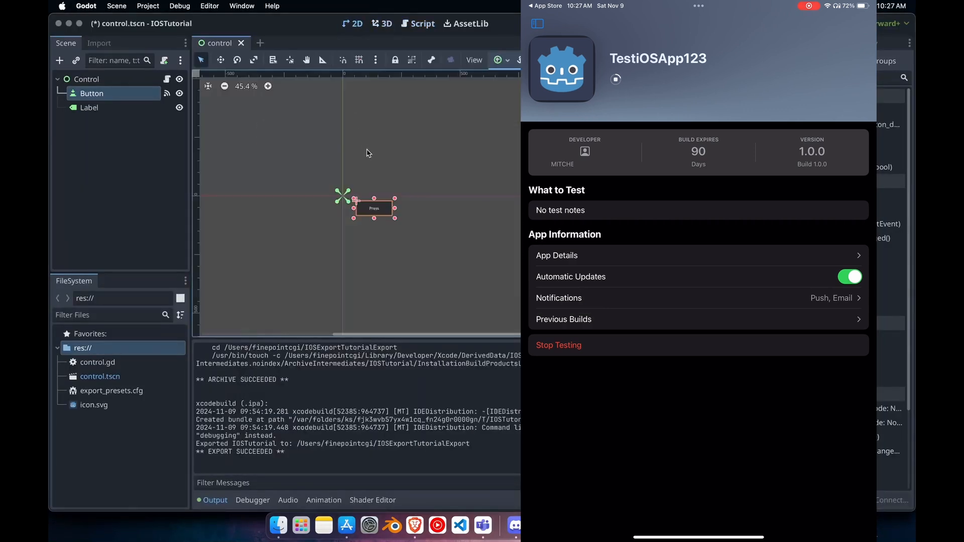
{"action": "key", "text": "ctrl+v"}
{"action": "left_click_drag", "start_coordinate": [371, 211], "coordinate": [418, 210]}
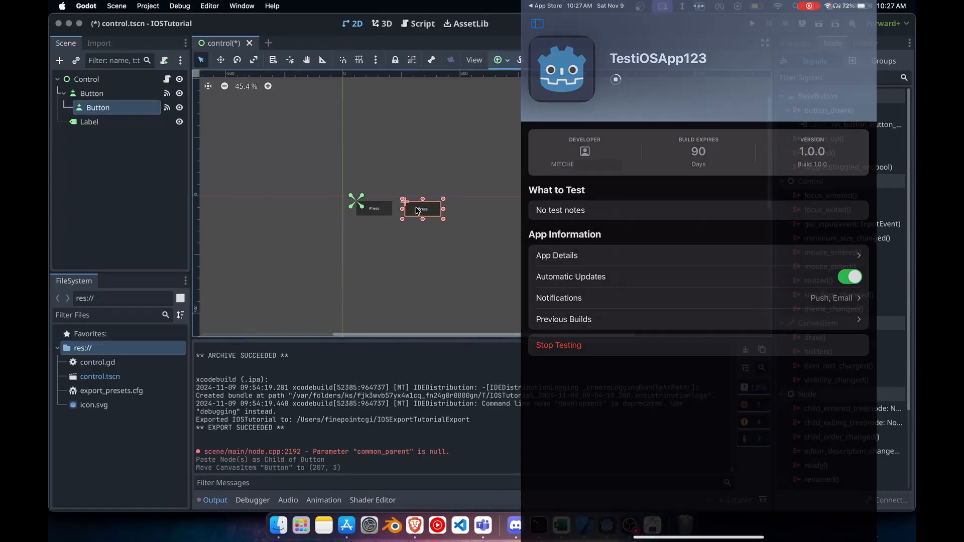
Step: Disconnect the copied button's inherited signal connection
{"action": "left_click", "coordinate": [843, 130]}
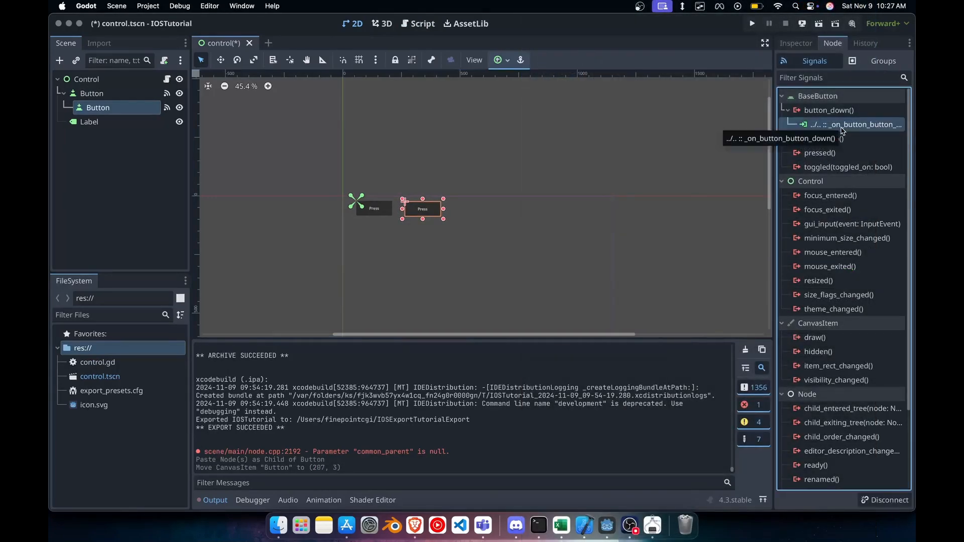
{"action": "right_click", "coordinate": [843, 129]}
{"action": "left_click", "coordinate": [825, 154]}
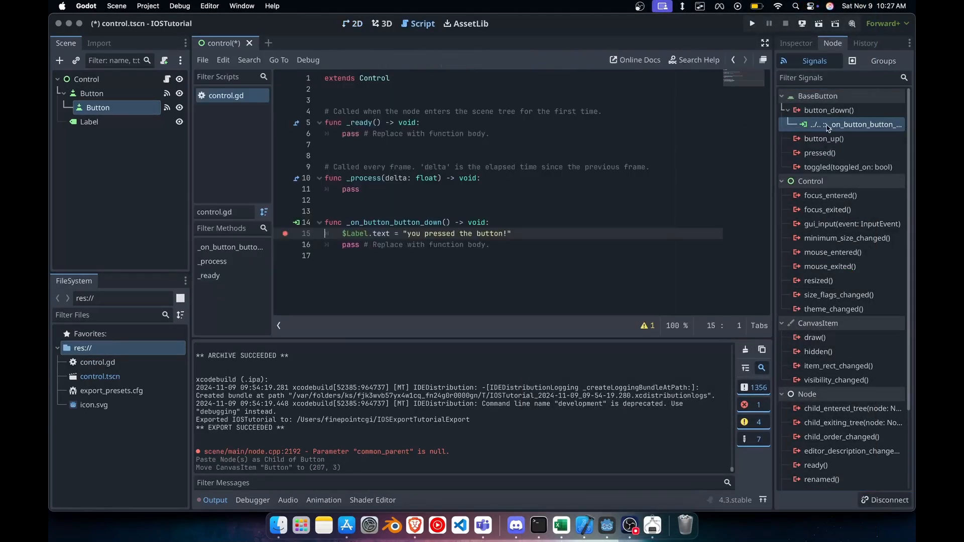
{"action": "right_click", "coordinate": [827, 128]}
{"action": "left_click", "coordinate": [807, 163]}
Step: Connect button_down to new method _on_button_button_down2 setting $Label.text to "you pressed the second button!", and save
{"action": "double_click", "coordinate": [818, 116]}
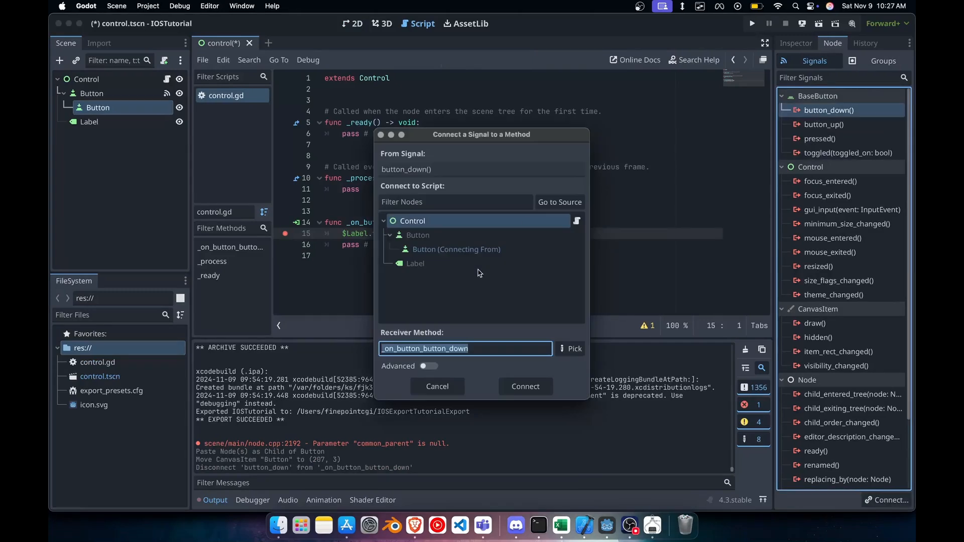
{"action": "key", "text": "Right"}
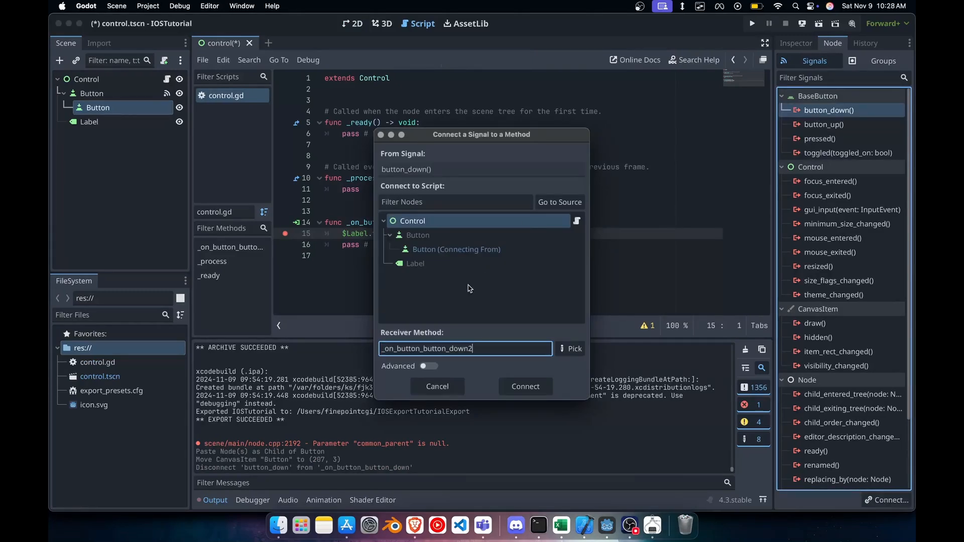
{"action": "key", "text": "Return"}
{"action": "key", "text": "Return"}
{"action": "type", "text": "$la"}
{"action": "key", "text": "Return"}
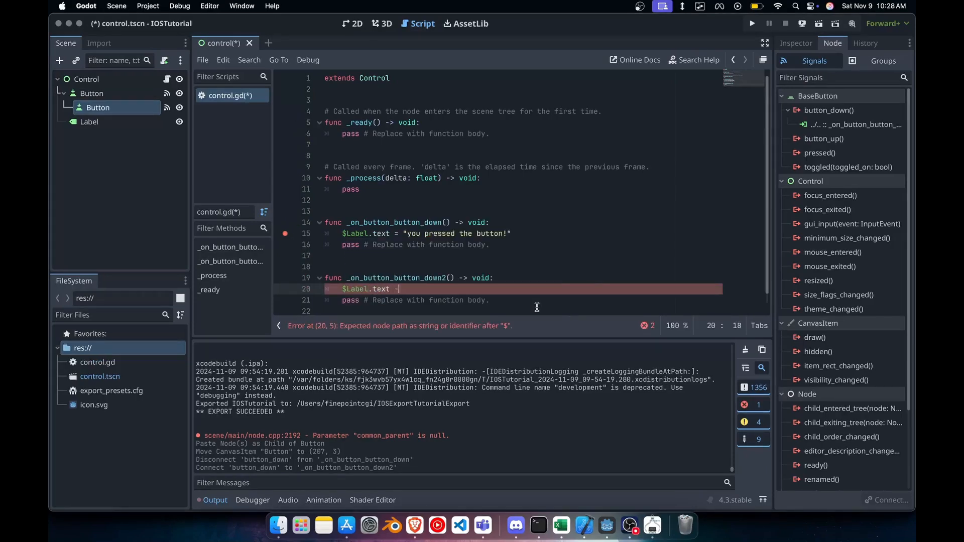
{"action": "type", "text": ".text = \"you pressed the second button!"}
{"action": "key", "text": "super+s"}
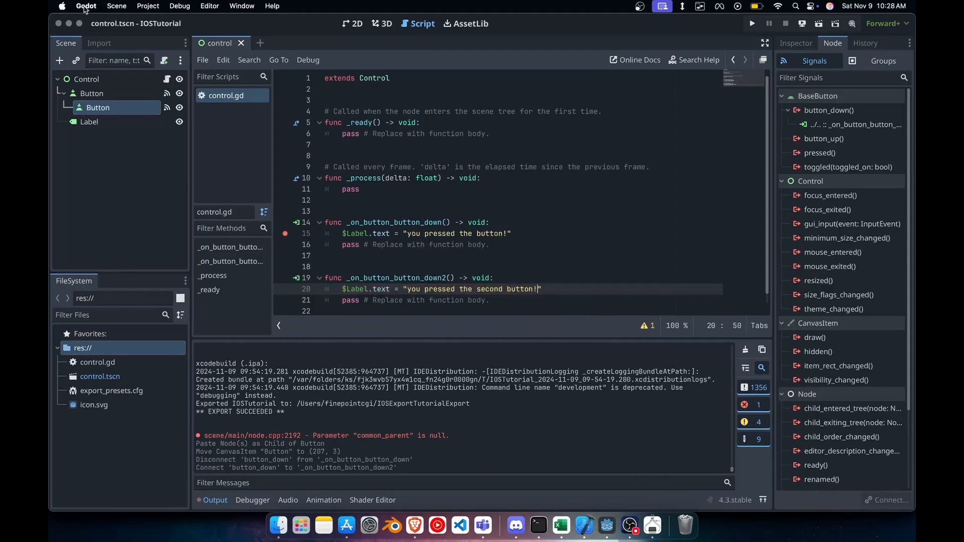
Step: Open the export settings from the Project menu
{"action": "left_click", "coordinate": [86, 6]}
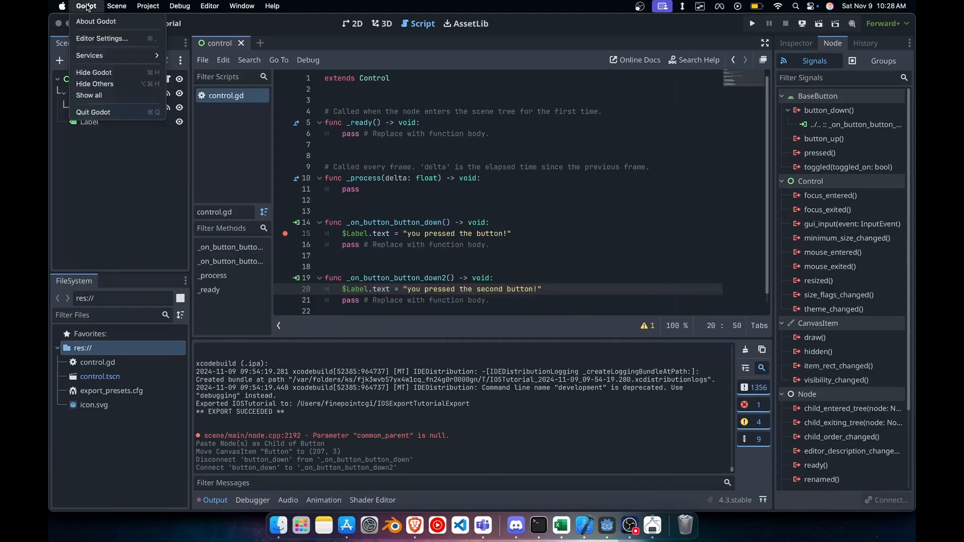
{"action": "left_click", "coordinate": [116, 6]}
{"action": "left_click", "coordinate": [148, 6]}
{"action": "left_click", "coordinate": [150, 55]}
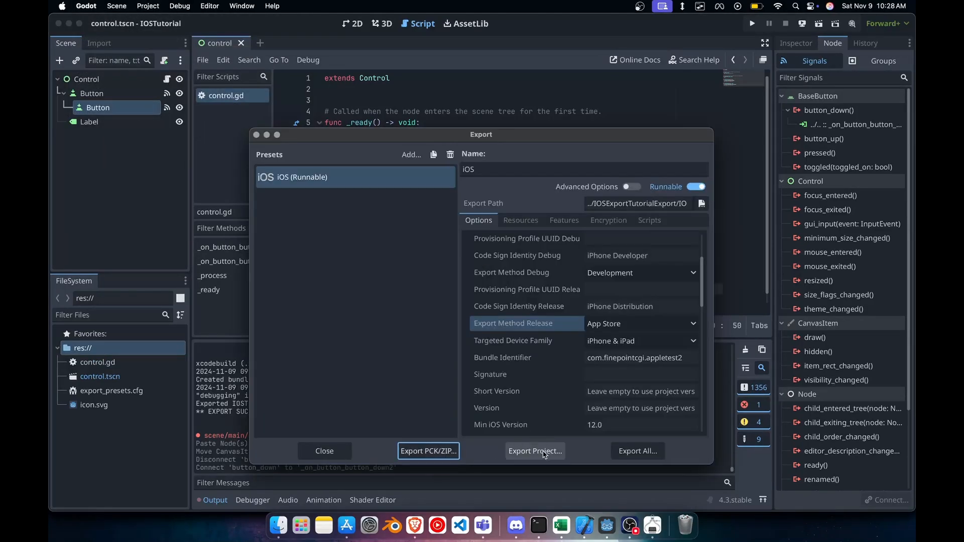
Step: Re-export the iOS build over IOSTutorial.ipa, test the mirrored app's Press button, and bring up Finder
{"action": "left_click", "coordinate": [535, 451]}
{"action": "left_click", "coordinate": [595, 442]}
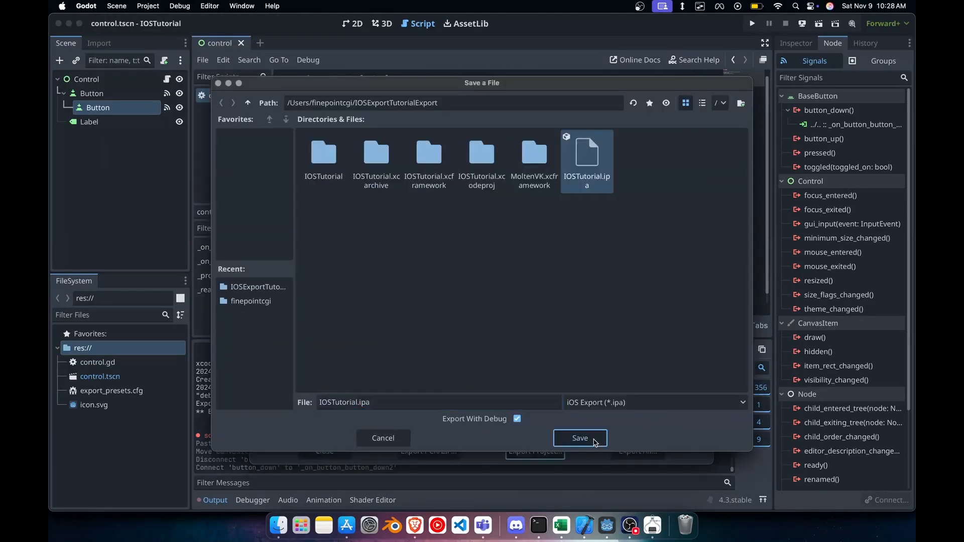
{"action": "left_click", "coordinate": [539, 284]}
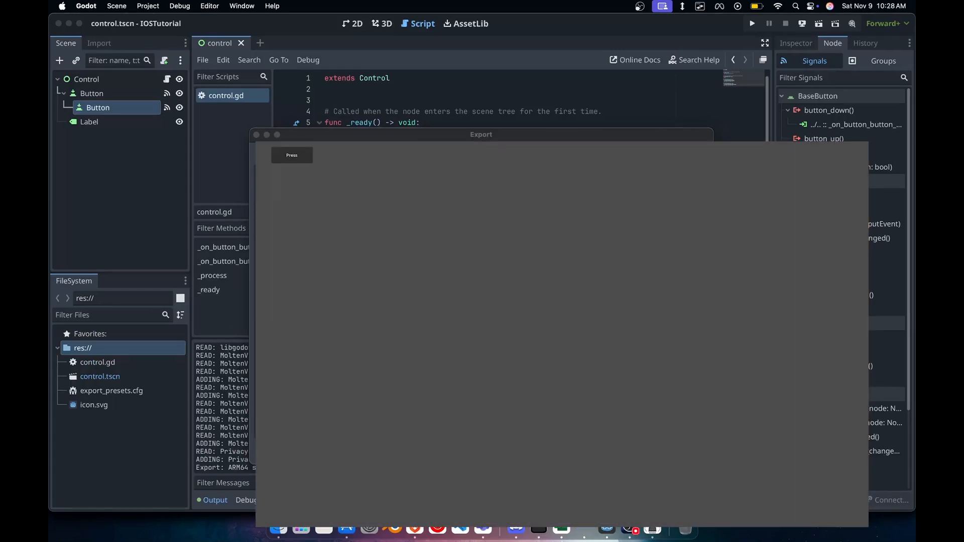
{"action": "left_click", "coordinate": [292, 155]}
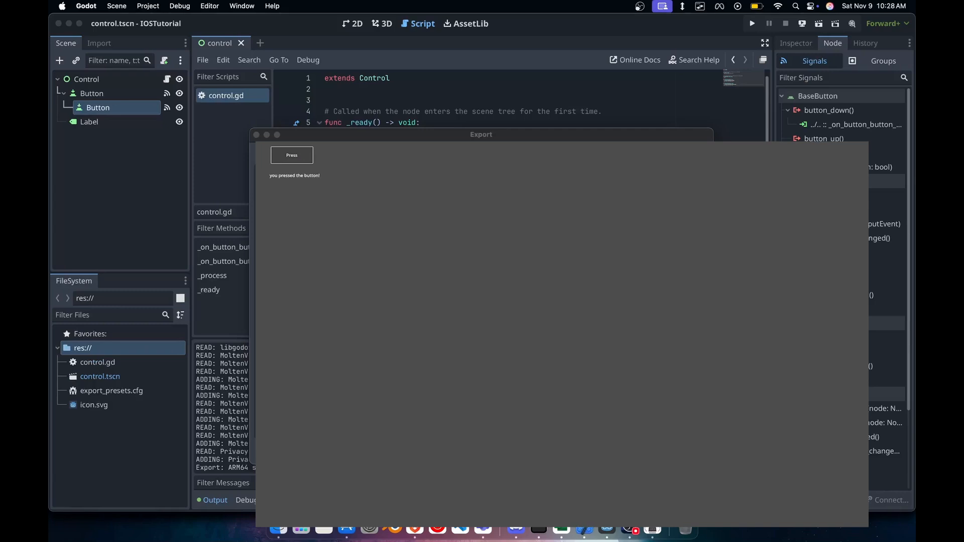
{"action": "left_click", "coordinate": [278, 529]}
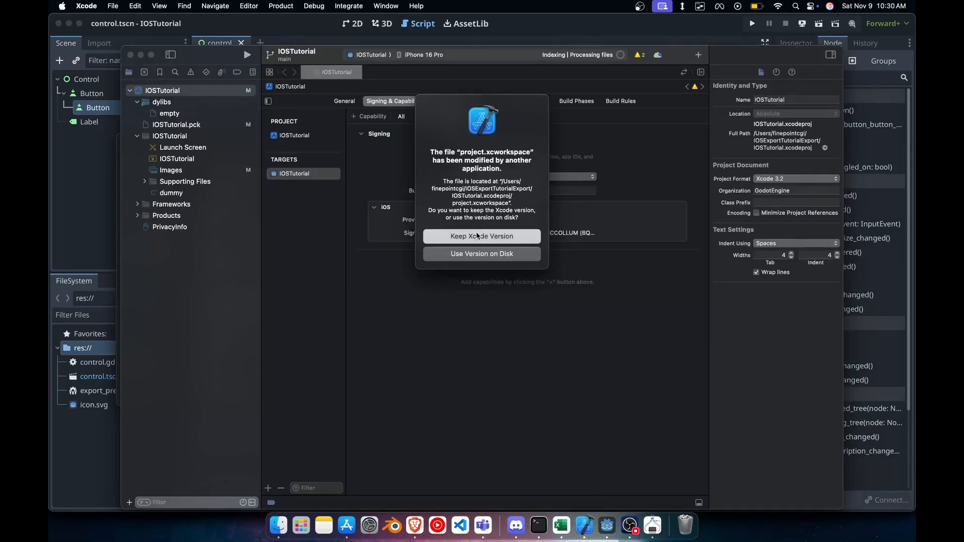
Step: Archive IOSTutorial with Product > Archive, then cancel the Distribute App method sheet
{"action": "left_click", "coordinate": [477, 236]}
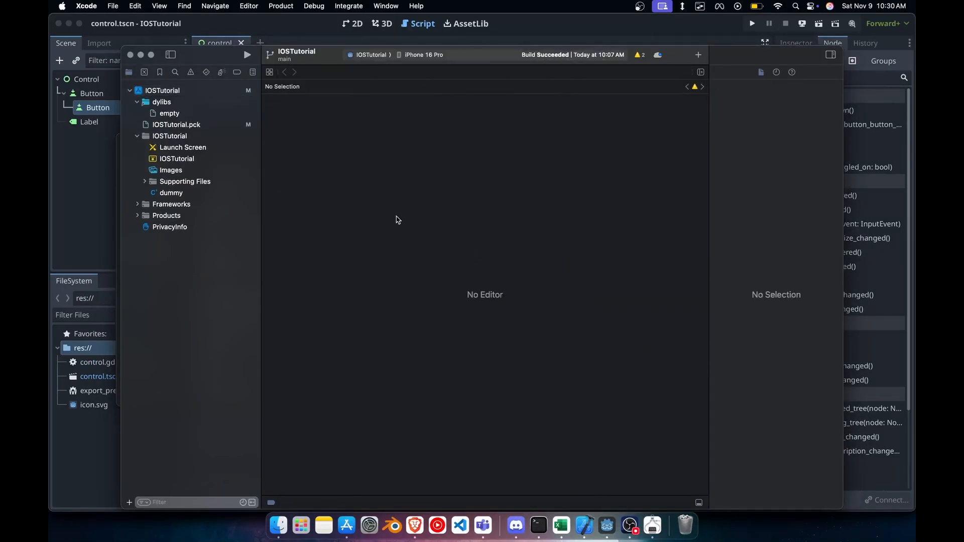
{"action": "left_click", "coordinate": [170, 91]}
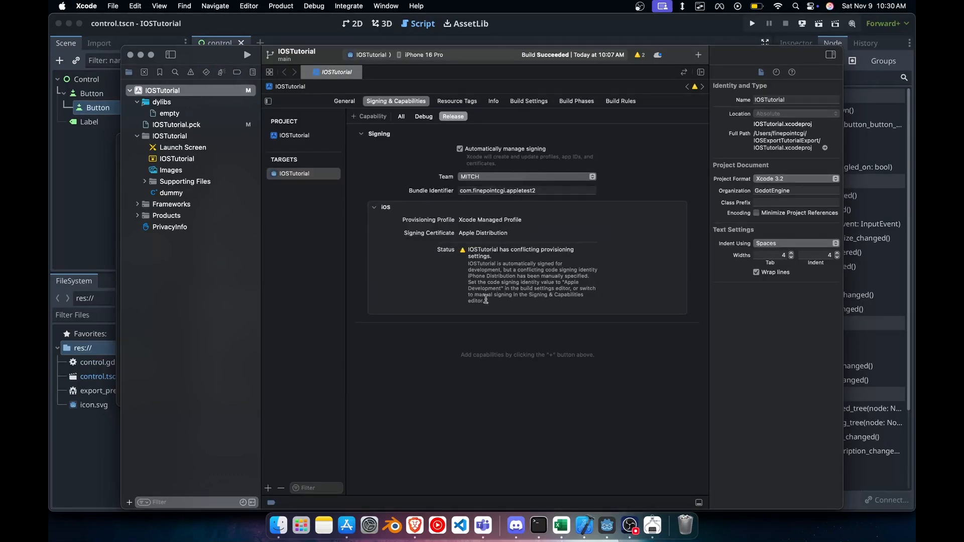
{"action": "left_click", "coordinate": [281, 6]}
{"action": "left_click", "coordinate": [292, 69]}
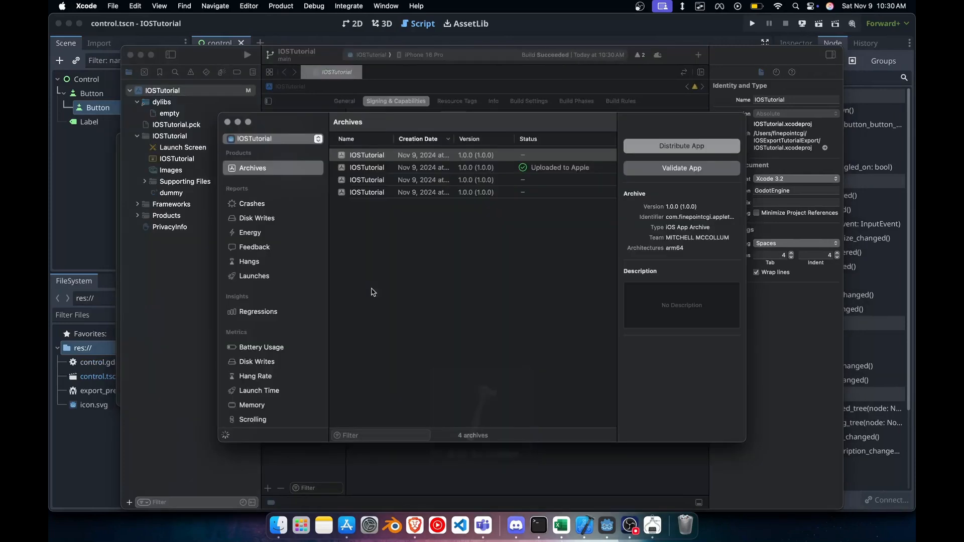
{"action": "left_click", "coordinate": [666, 146]}
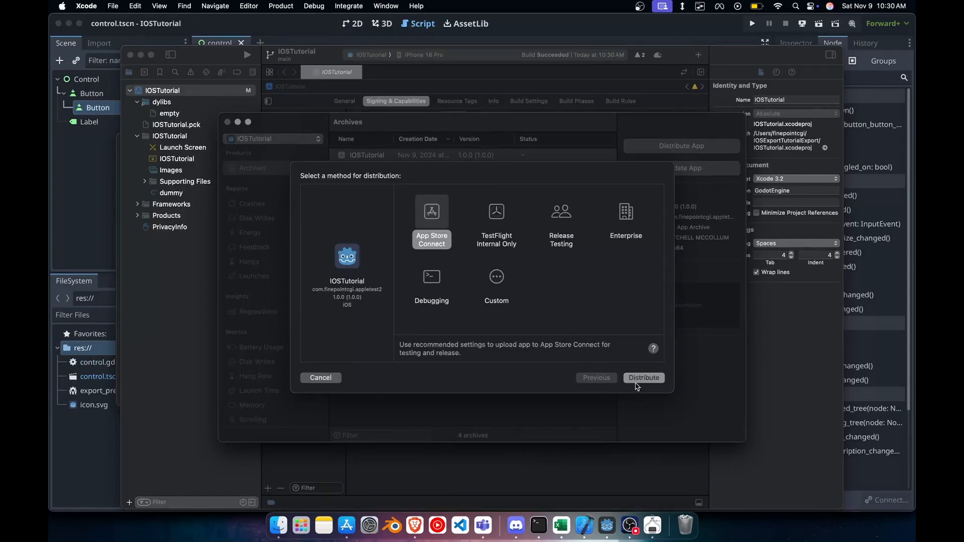
{"action": "left_click", "coordinate": [321, 377]}
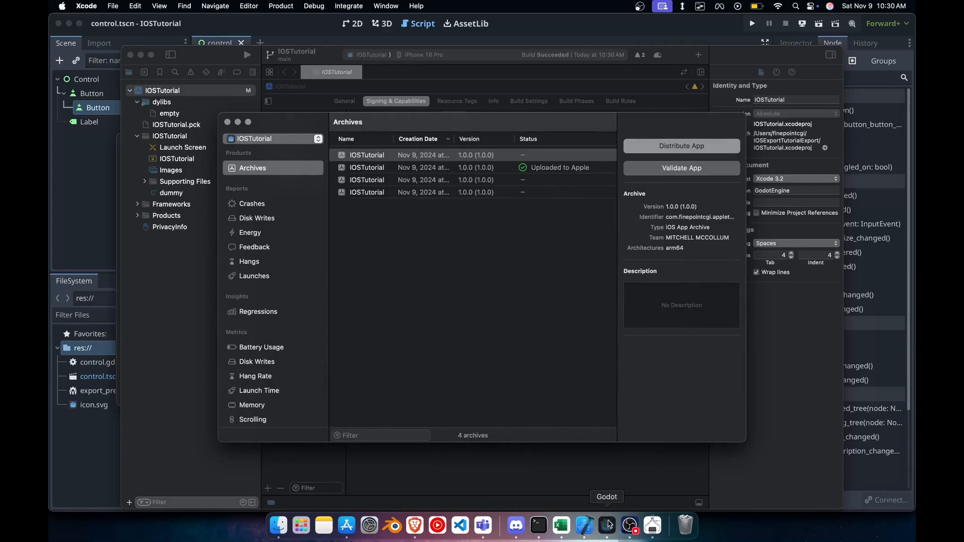
{"action": "left_click", "coordinate": [607, 525]}
Step: Set the iOS export's Version to 1.0.1 and Short Version to 1.0
{"action": "scroll", "coordinate": [552, 282], "scroll_direction": "up", "scroll_amount": 3}
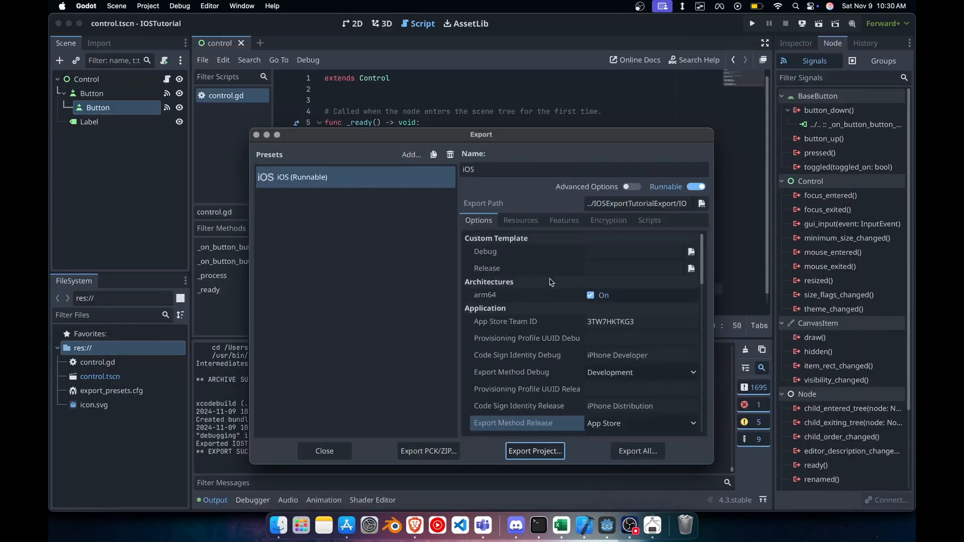
{"action": "scroll", "coordinate": [558, 355], "scroll_direction": "down", "scroll_amount": 10}
{"action": "scroll", "coordinate": [560, 354], "scroll_direction": "up", "scroll_amount": 8}
{"action": "scroll", "coordinate": [558, 355], "scroll_direction": "down", "scroll_amount": 5}
{"action": "left_click", "coordinate": [603, 360]}
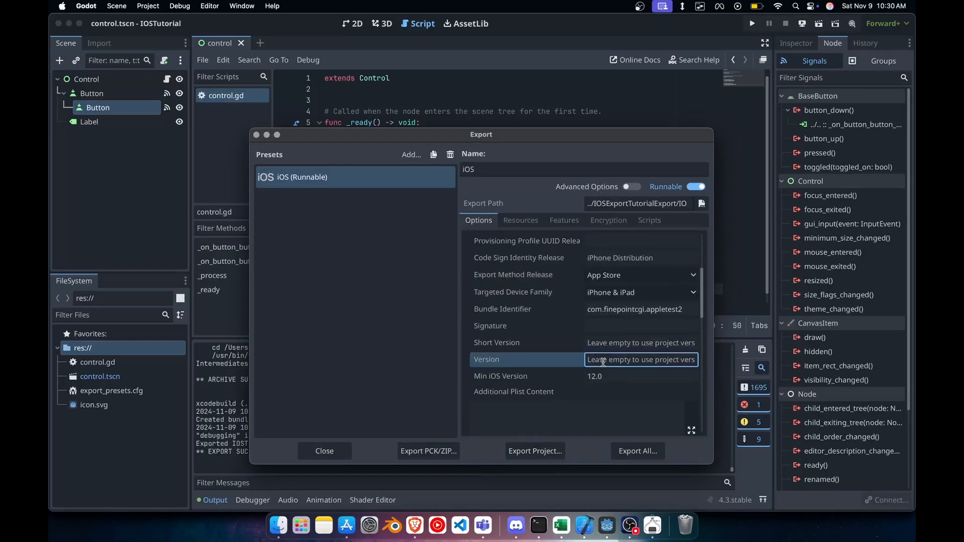
{"action": "type", "text": "10."}
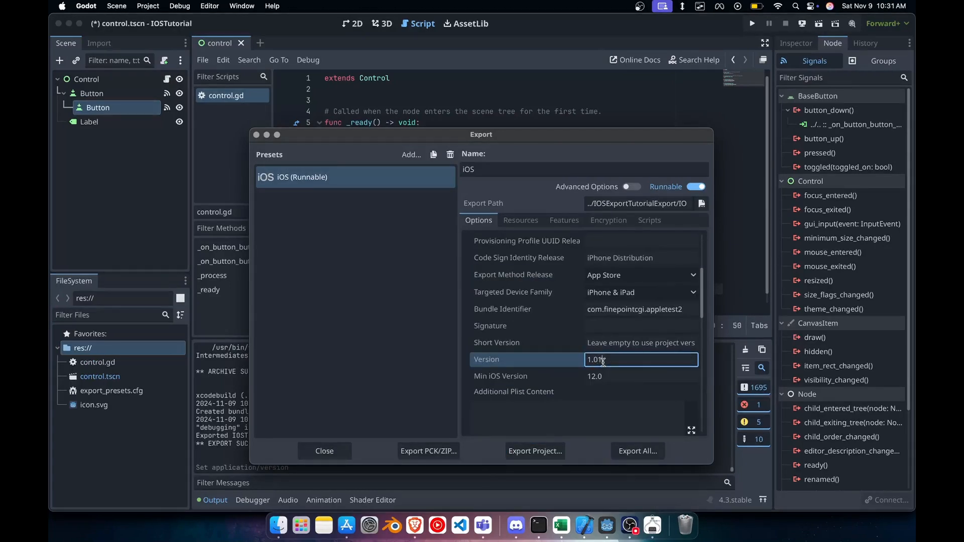
{"action": "left_click", "coordinate": [606, 345]}
{"action": "type", "text": "10"}
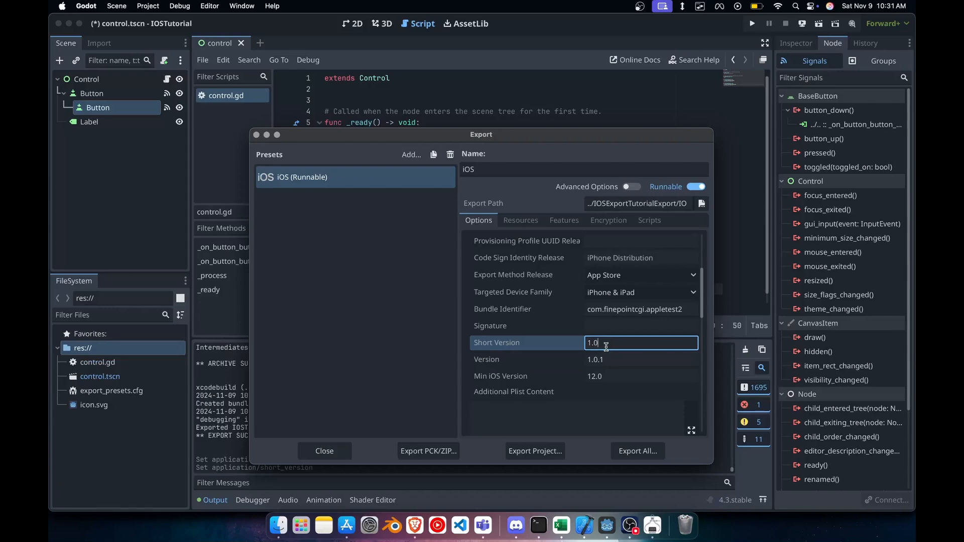
Step: Re-export the project, overwriting IOSTutorial.ipa, and dismiss the results report
{"action": "left_click", "coordinate": [535, 451]}
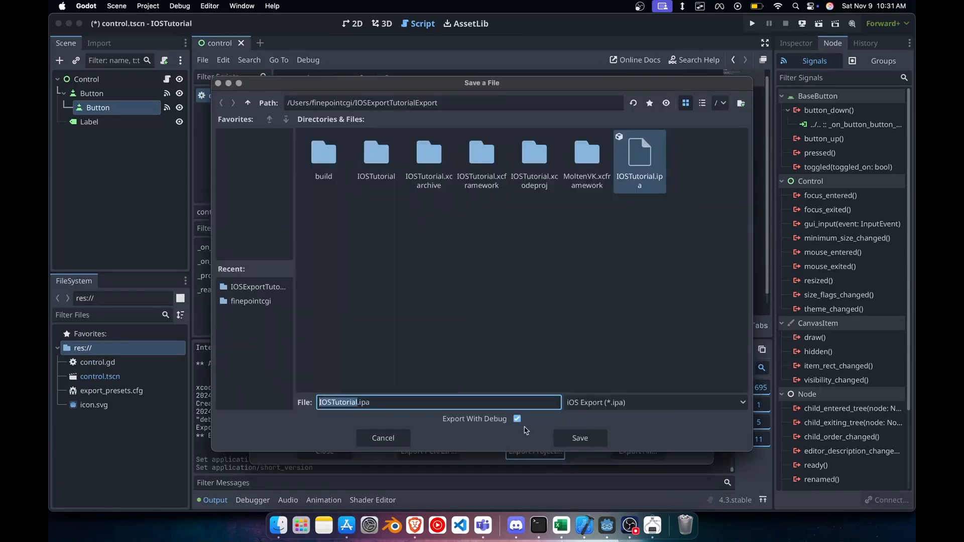
{"action": "left_click", "coordinate": [580, 438]}
{"action": "left_click", "coordinate": [537, 287]}
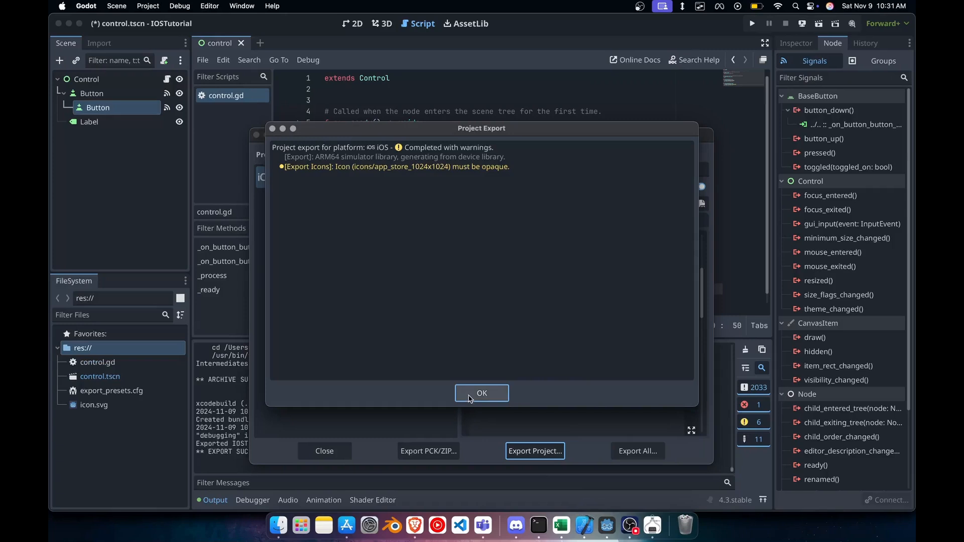
{"action": "left_click", "coordinate": [483, 395]}
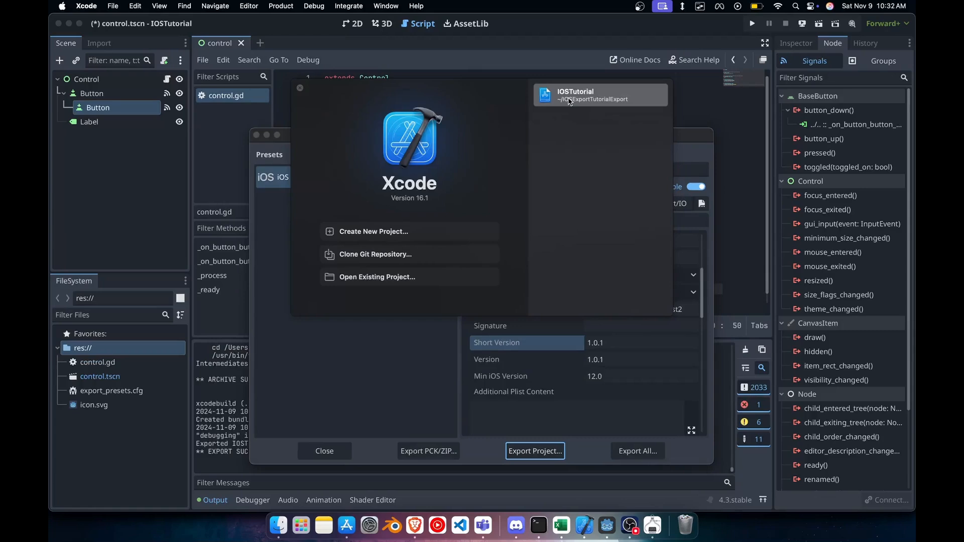
Step: Reopen IOSTutorial and confirm the General tab's Version reads 1.0.1
{"action": "double_click", "coordinate": [570, 101]}
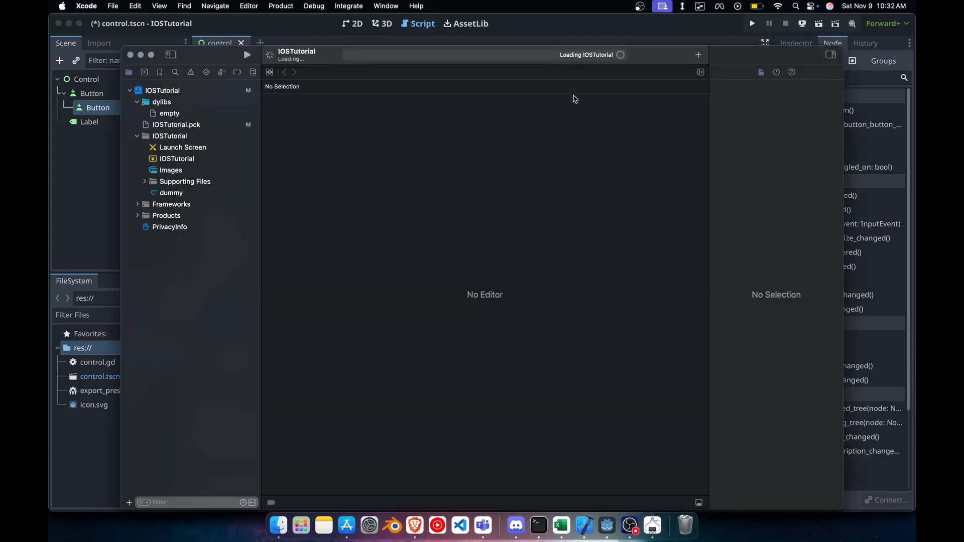
{"action": "left_click", "coordinate": [183, 94]}
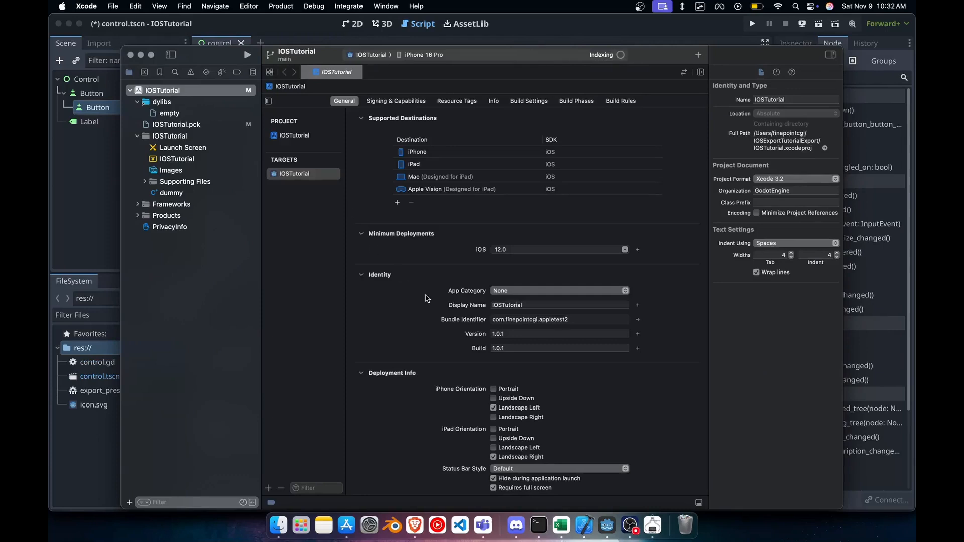
{"action": "left_click_drag", "start_coordinate": [500, 332], "coordinate": [469, 335]}
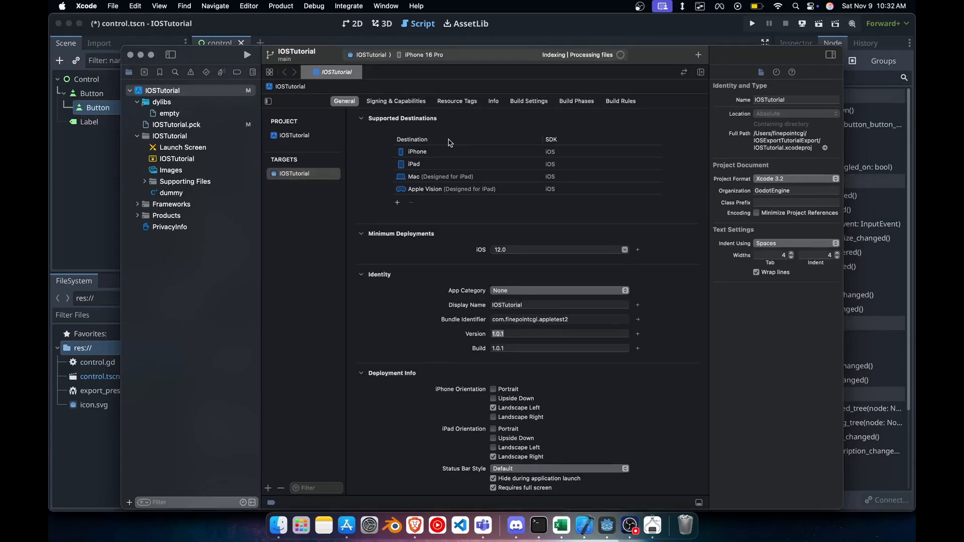
Step: Turn on Automatically manage signing and choose the development team in Signing & Capabilities
{"action": "left_click", "coordinate": [395, 101]}
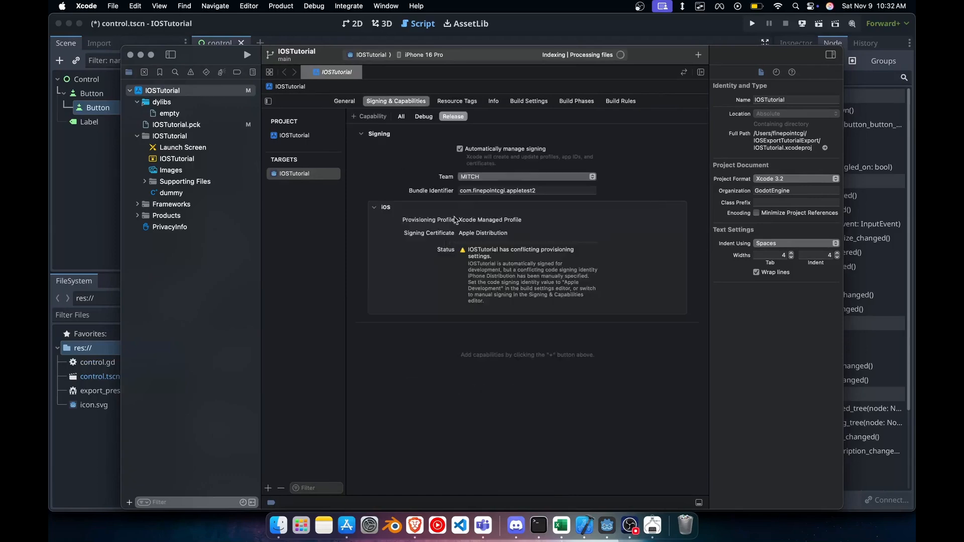
{"action": "left_click", "coordinate": [459, 148]}
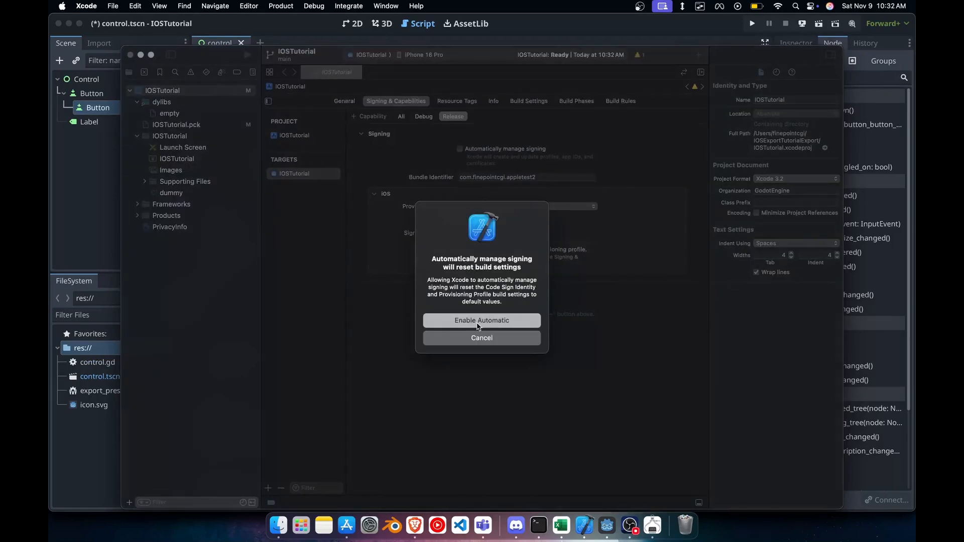
{"action": "left_click", "coordinate": [479, 321]}
{"action": "left_click", "coordinate": [472, 176]}
{"action": "left_click", "coordinate": [476, 190]}
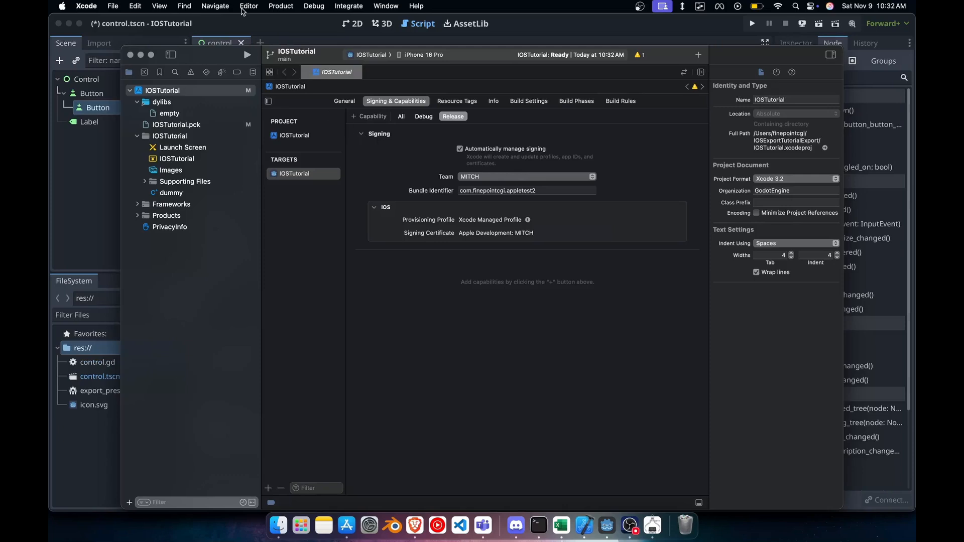
{"action": "left_click", "coordinate": [273, 6]}
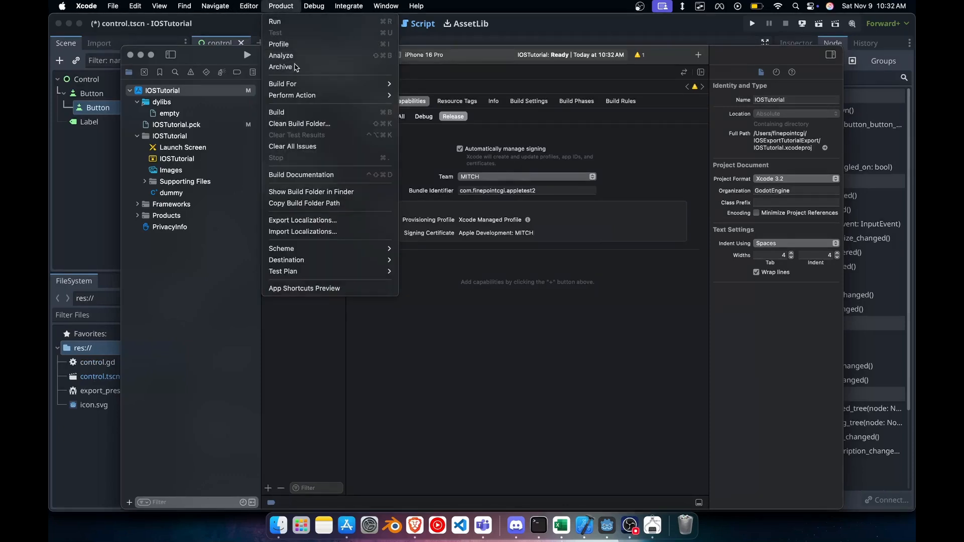
Step: Archive the 1.0.1 build and distribute it to App Store Connect, authorizing with the keychain password
{"action": "left_click", "coordinate": [280, 55]}
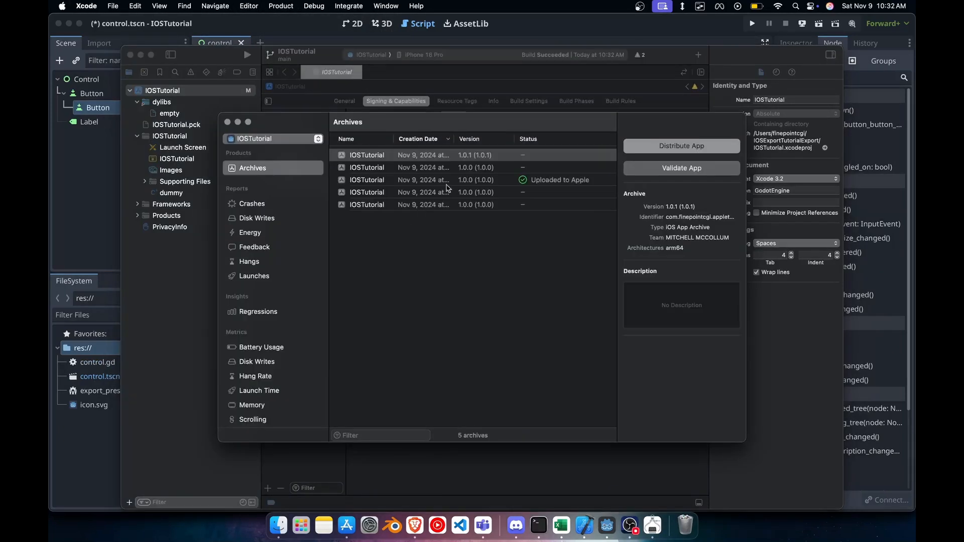
{"action": "left_click", "coordinate": [666, 146]}
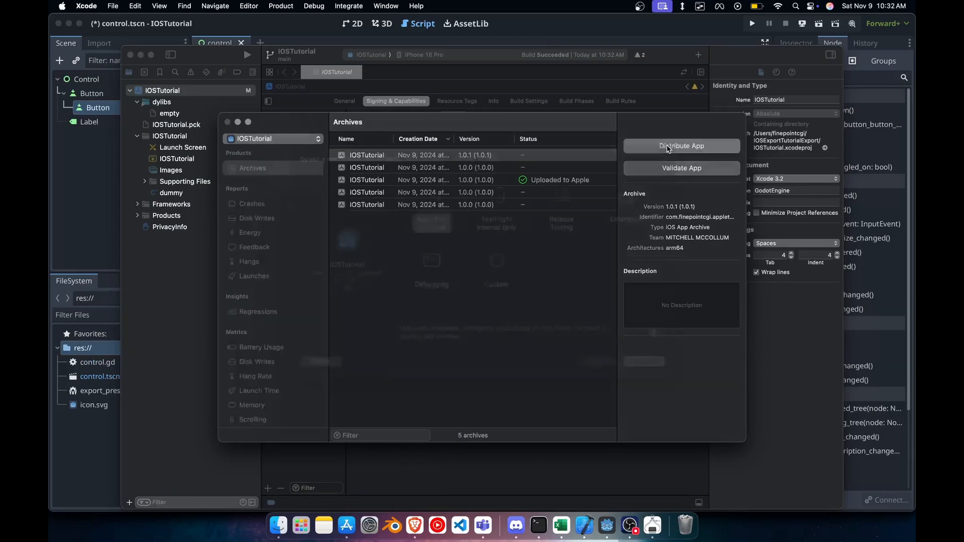
{"action": "left_click", "coordinate": [647, 379]}
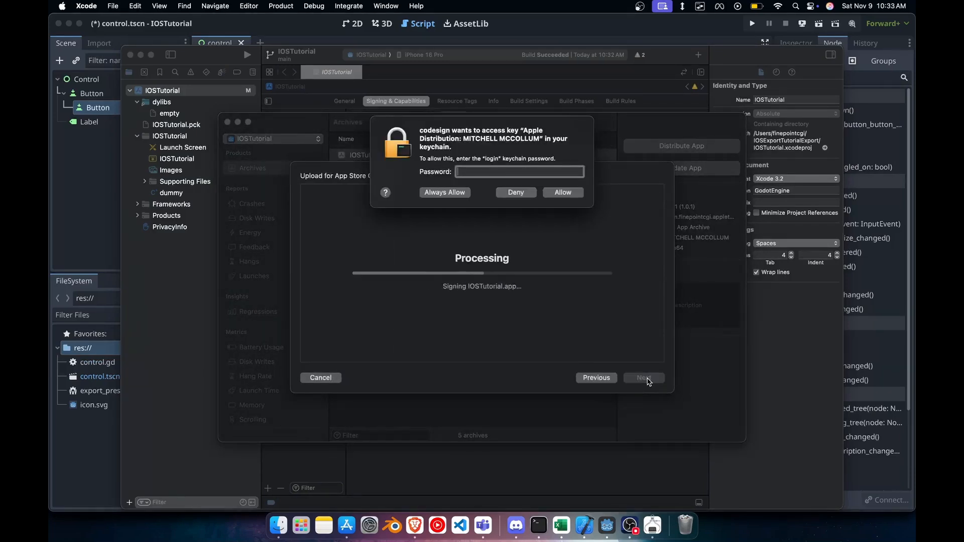
{"action": "type", "text": "•••"}
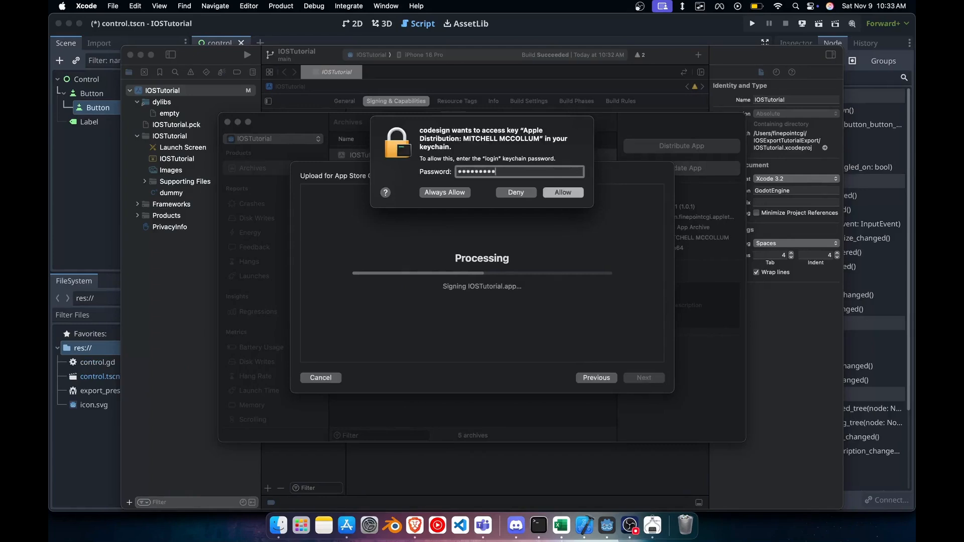
{"action": "key", "text": "Return"}
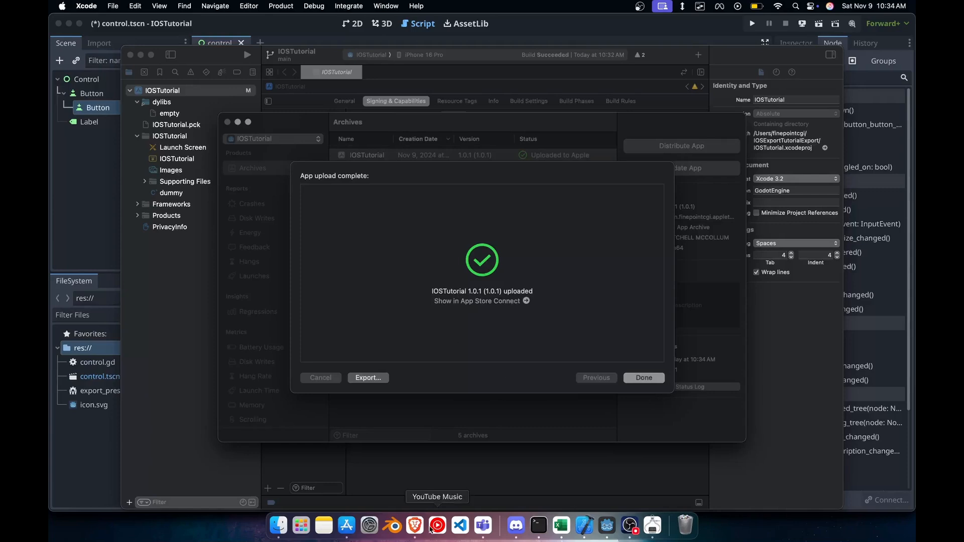
{"action": "left_click", "coordinate": [414, 525]}
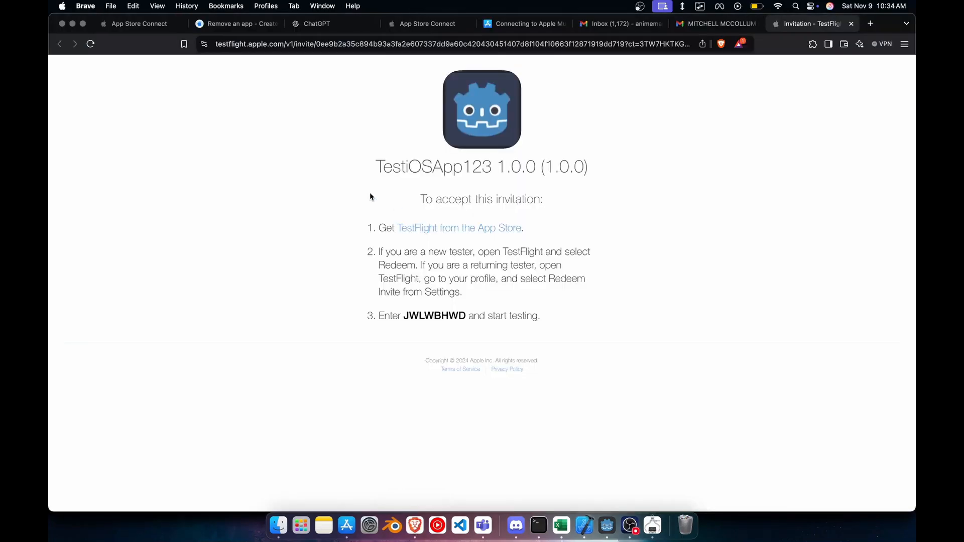
Step: Go to App Store Connect and open TestiOSApp123's TestFlight section
{"action": "left_click", "coordinate": [184, 30]}
{"action": "left_click", "coordinate": [353, 116]}
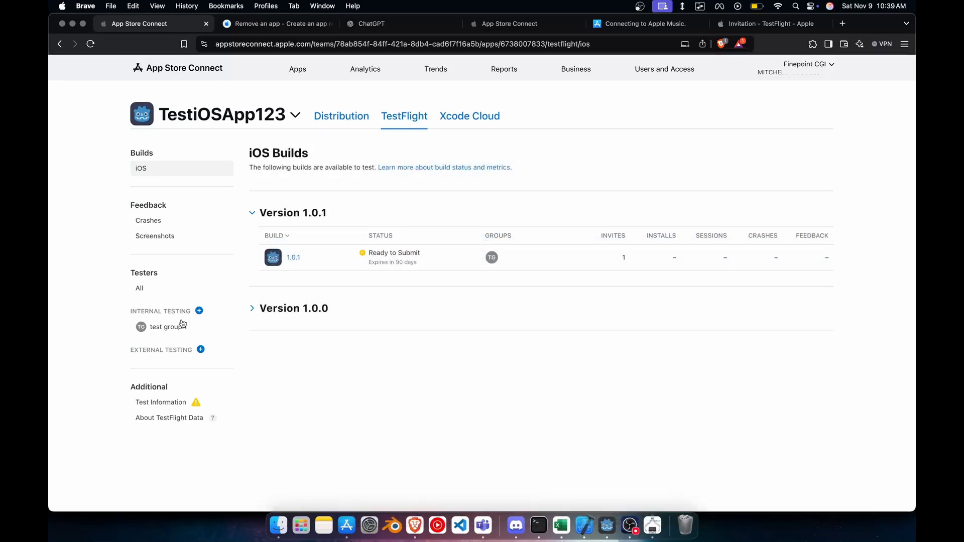
Step: Review the testers' screenshot feedback on build 1.0.1 from test group 1, then view Xcode Cloud
{"action": "left_click", "coordinate": [174, 329]}
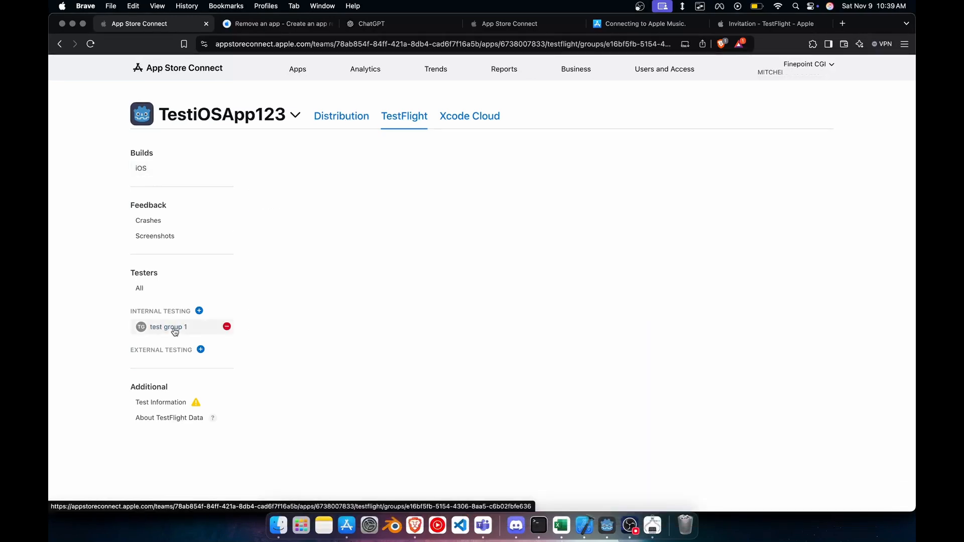
{"action": "left_click", "coordinate": [155, 236]}
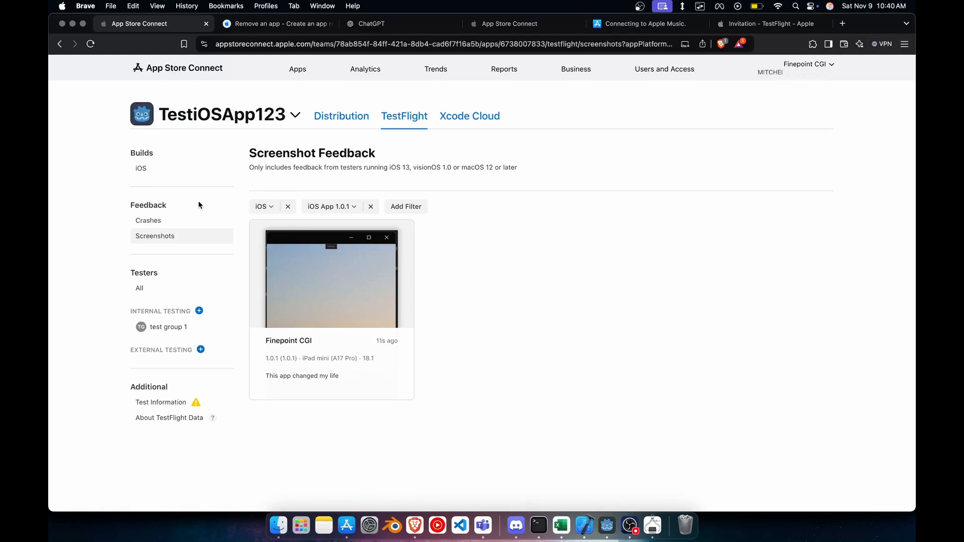
{"action": "left_click", "coordinate": [458, 118]}
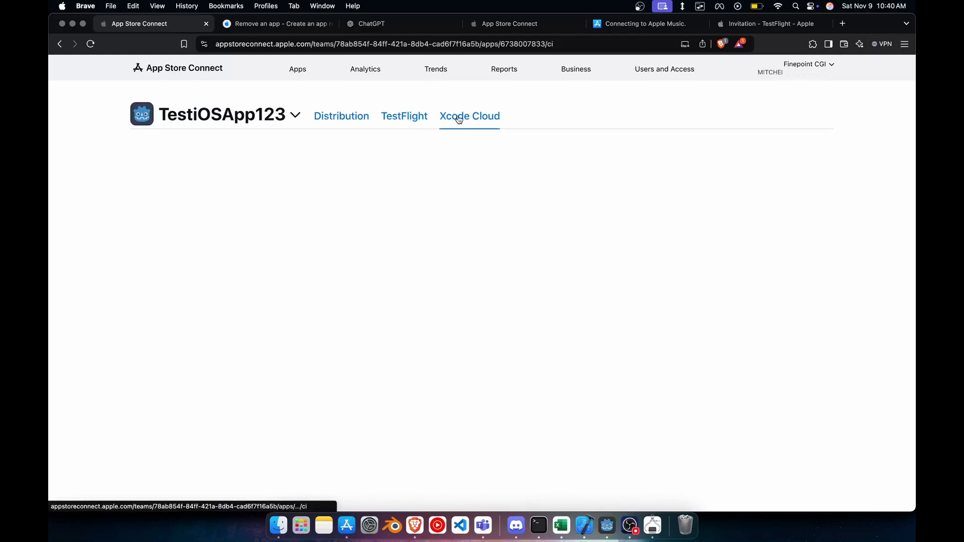